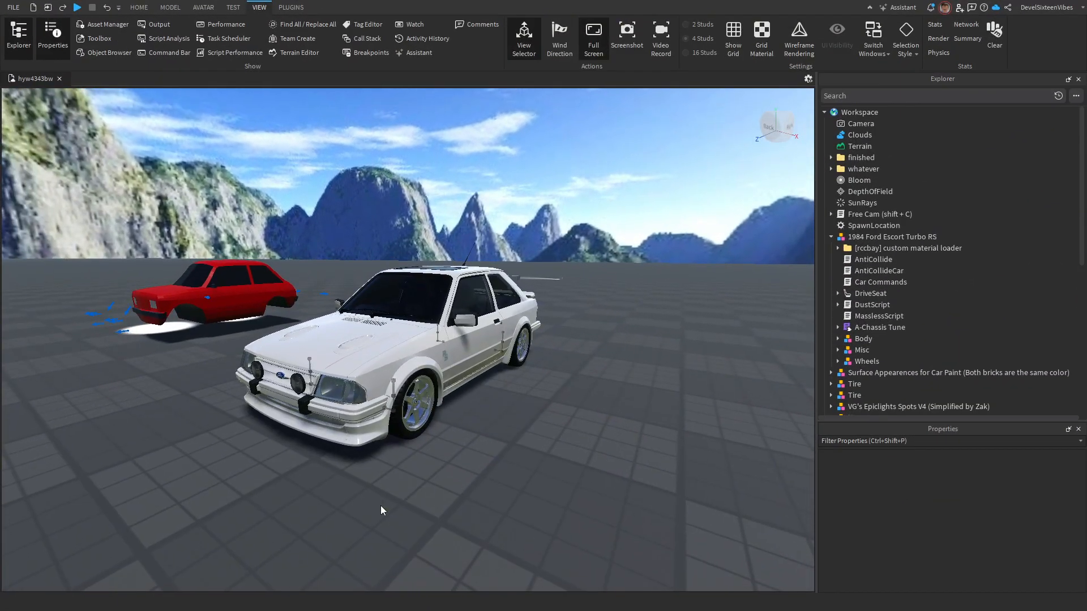
# - Examine the parked car models in the scene, including the gold car's dashboard, gauges and interior
pyautogui.scroll(-3, 380, 505)
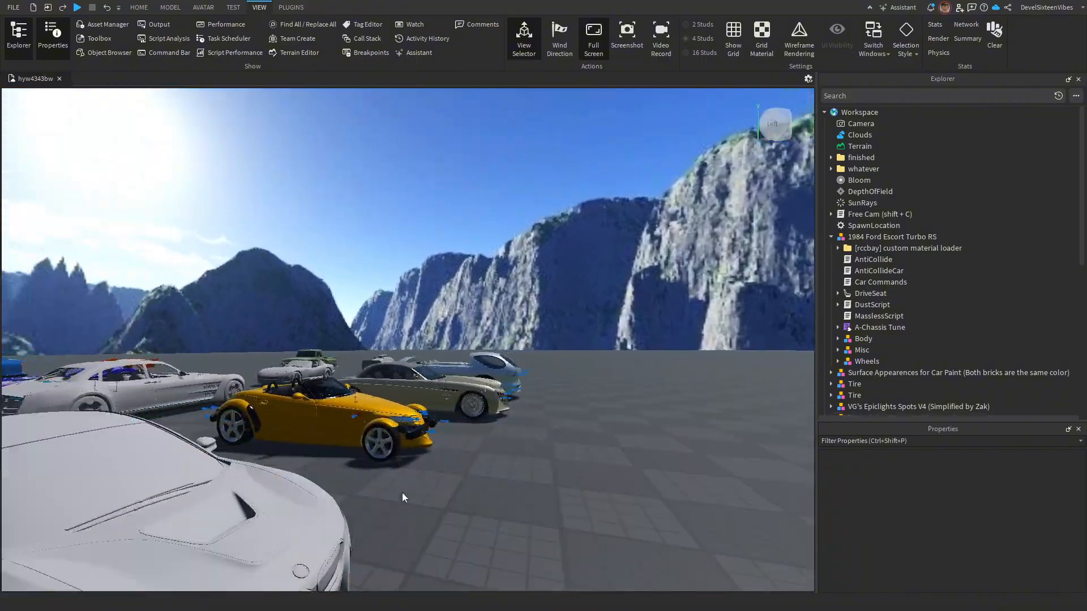
pyautogui.click(451, 474)
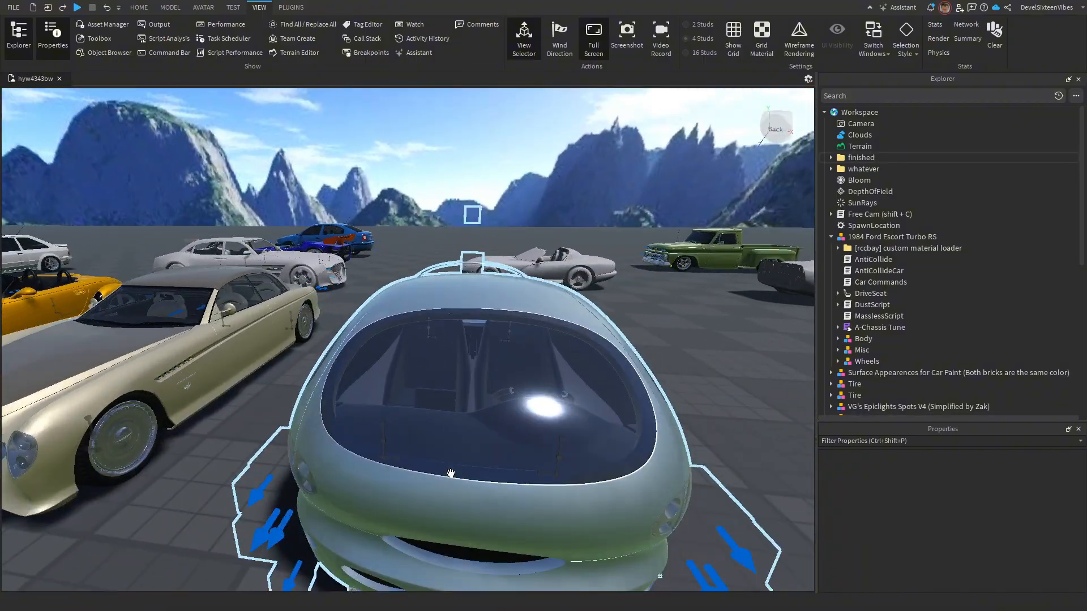
pyautogui.scroll(-5, 450, 473)
pyautogui.scroll(8, 491, 491)
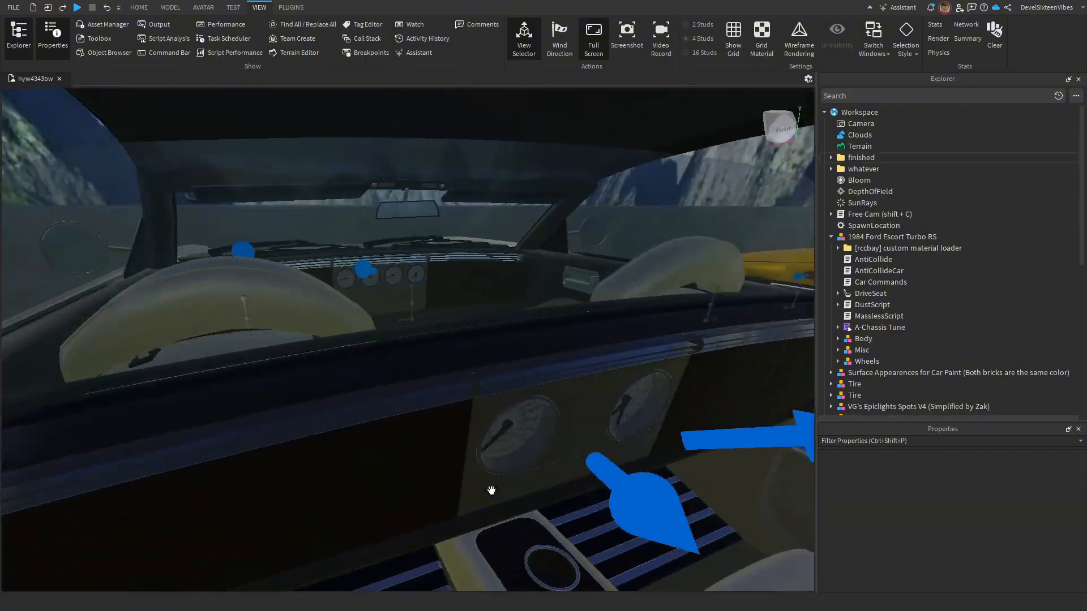
pyautogui.scroll(-4, 491, 491)
pyautogui.scroll(5, 491, 491)
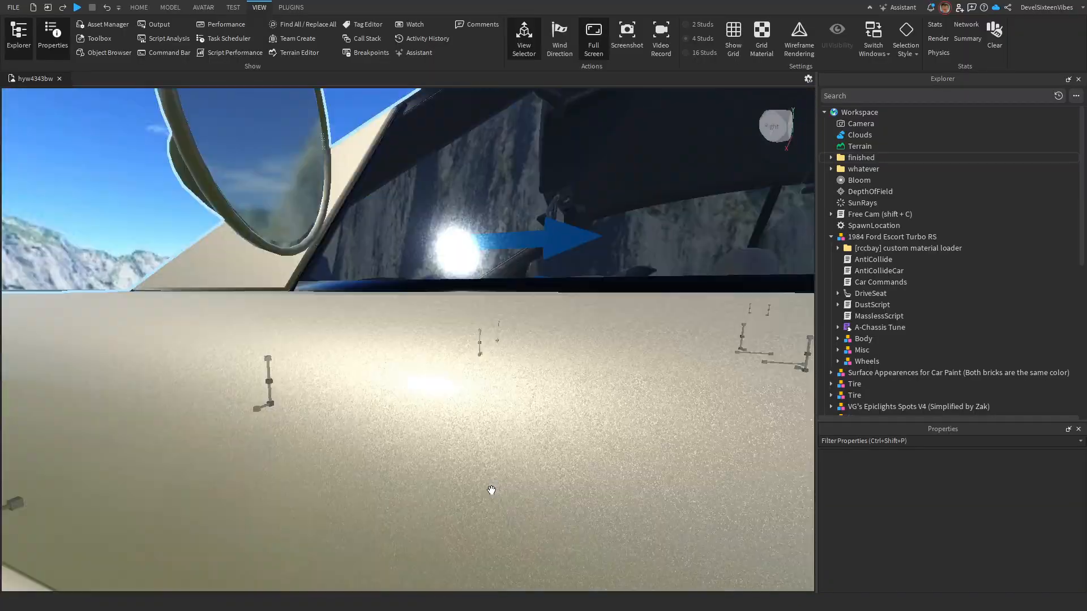
pyautogui.scroll(-3, 492, 491)
pyautogui.scroll(8, 491, 492)
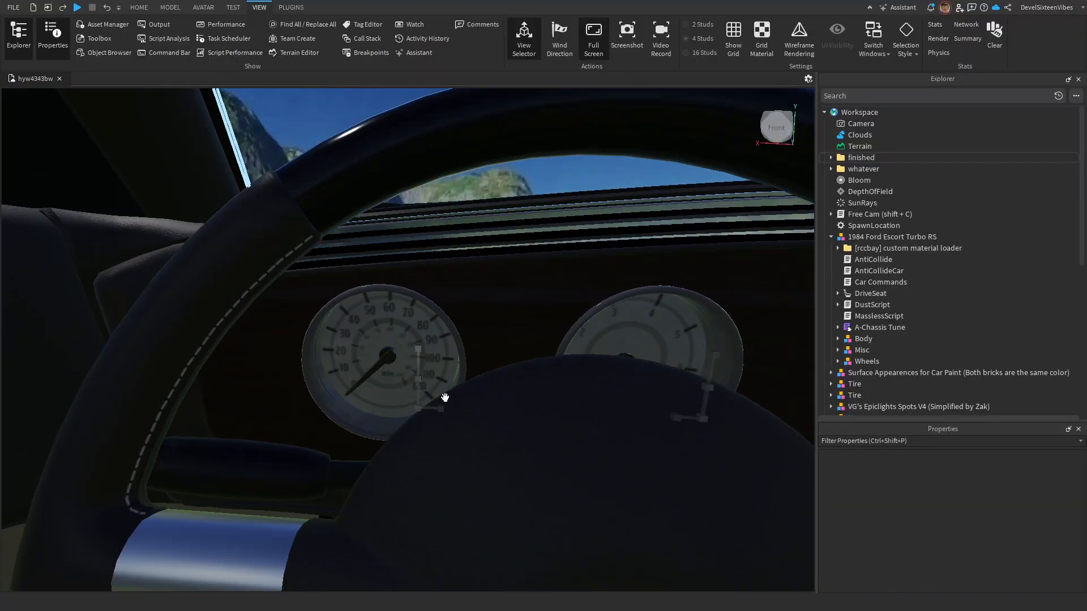
pyautogui.scroll(-3, 445, 398)
pyautogui.scroll(7, 444, 388)
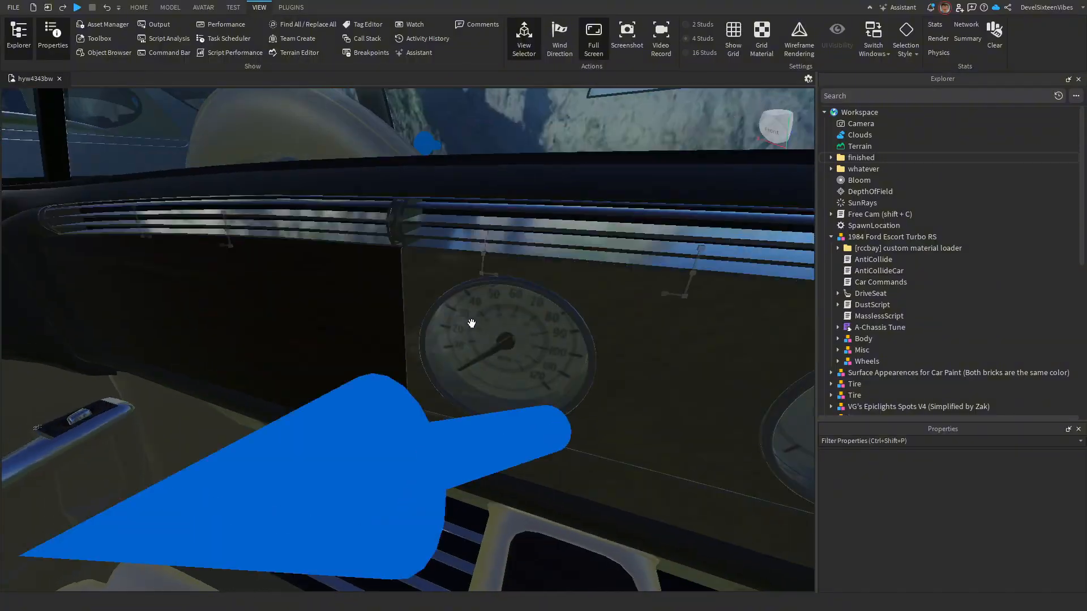
pyautogui.scroll(-3, 472, 323)
pyautogui.scroll(4, 472, 323)
pyautogui.scroll(-3, 471, 324)
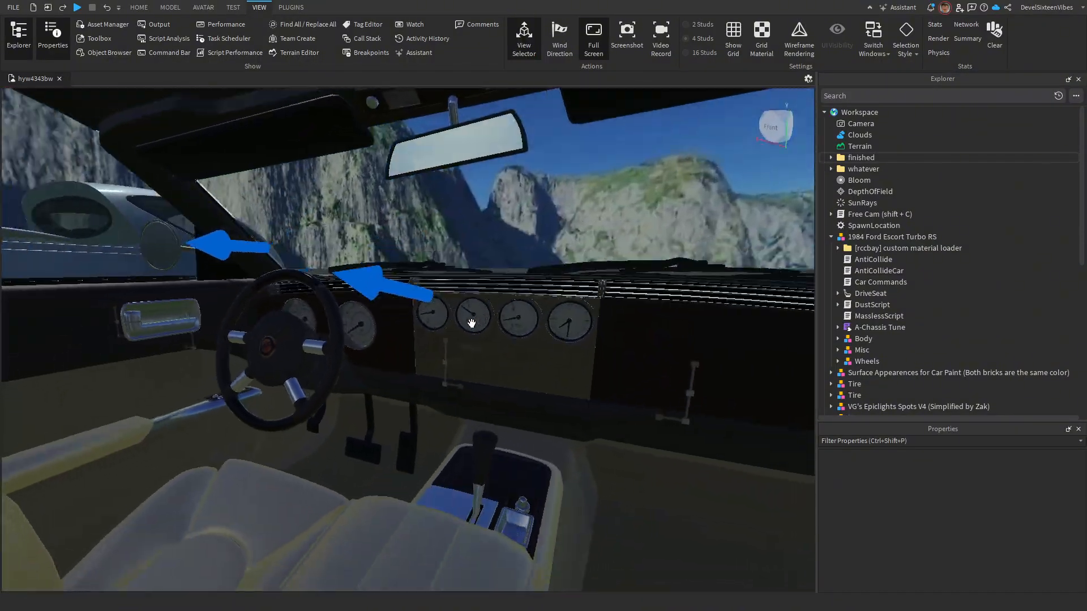
pyautogui.scroll(-10, 472, 324)
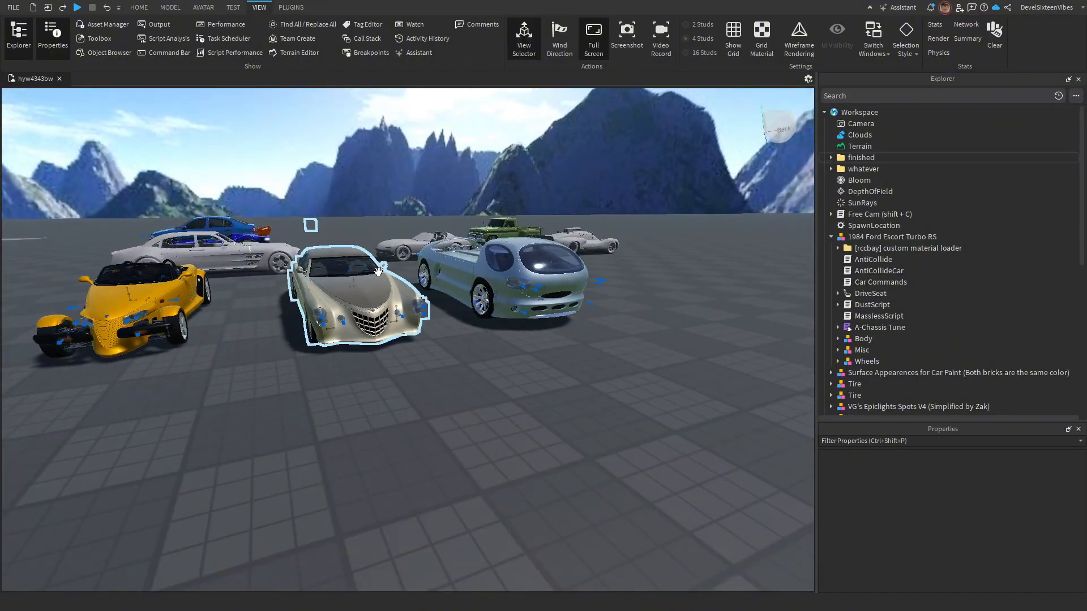
# - Select the 1997 Chrysler Phaeton model and expand its contents to inspect its scripts and parts
pyautogui.click(377, 272)
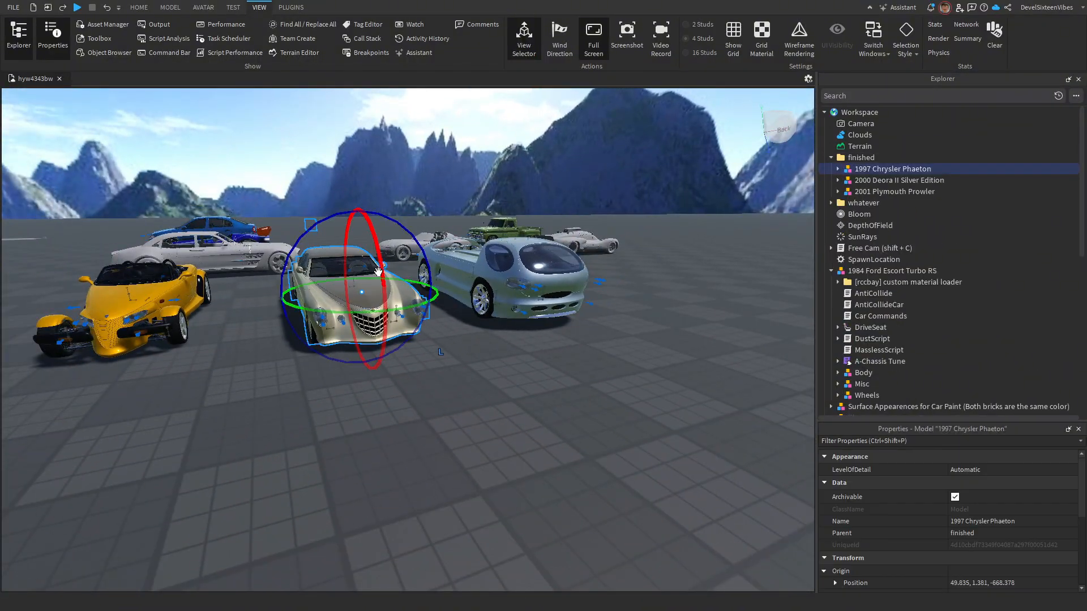
pyautogui.scroll(3, 378, 271)
pyautogui.scroll(5, 646, 265)
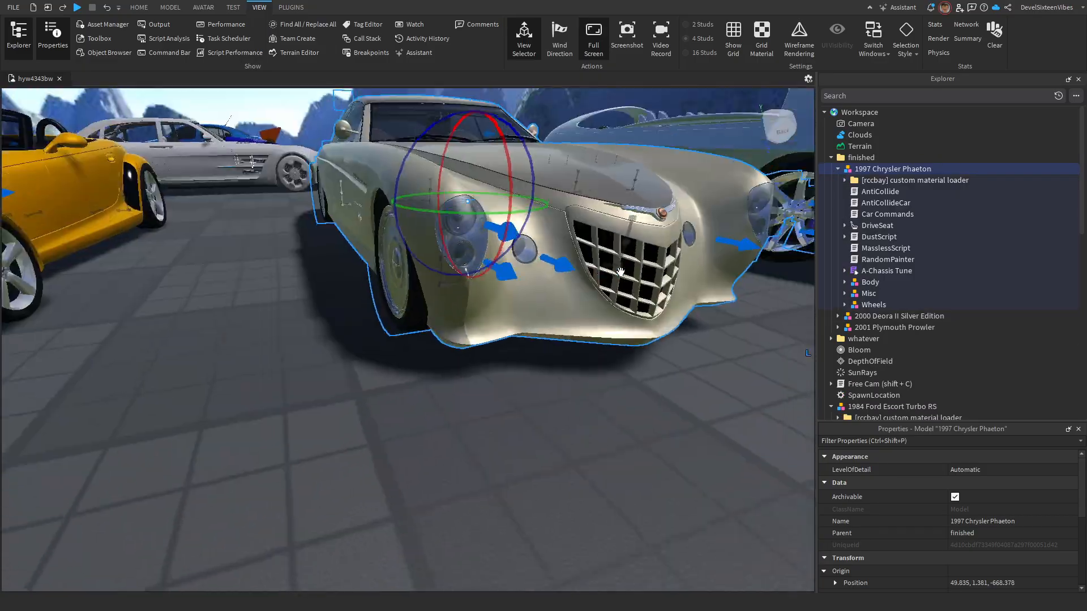
pyautogui.scroll(-5, 620, 272)
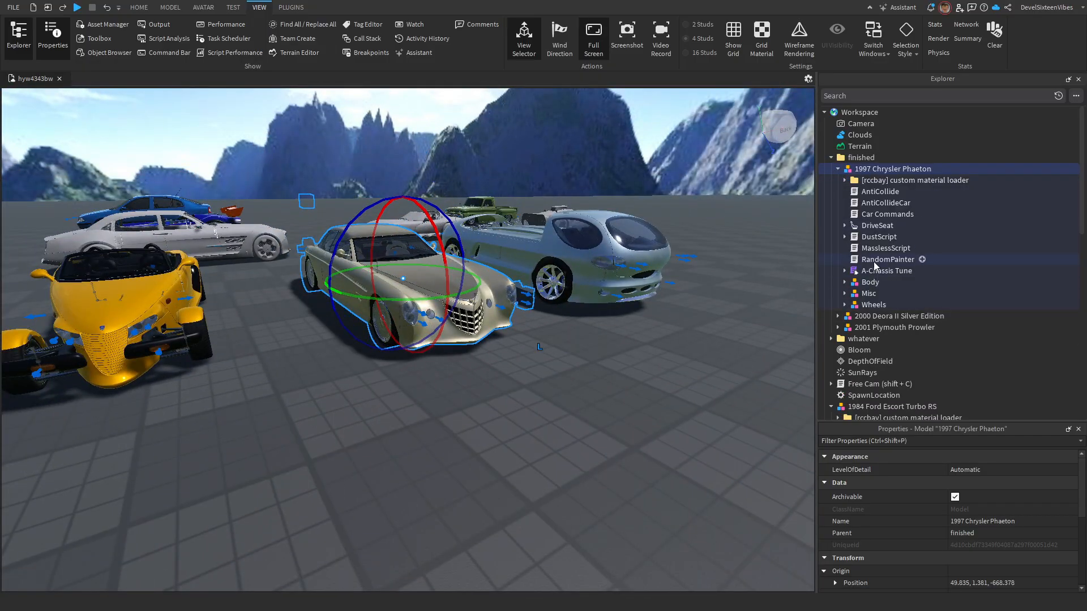
# - Run a play test, look over the paint of the finished cars, and stop the test
pyautogui.click(139, 7)
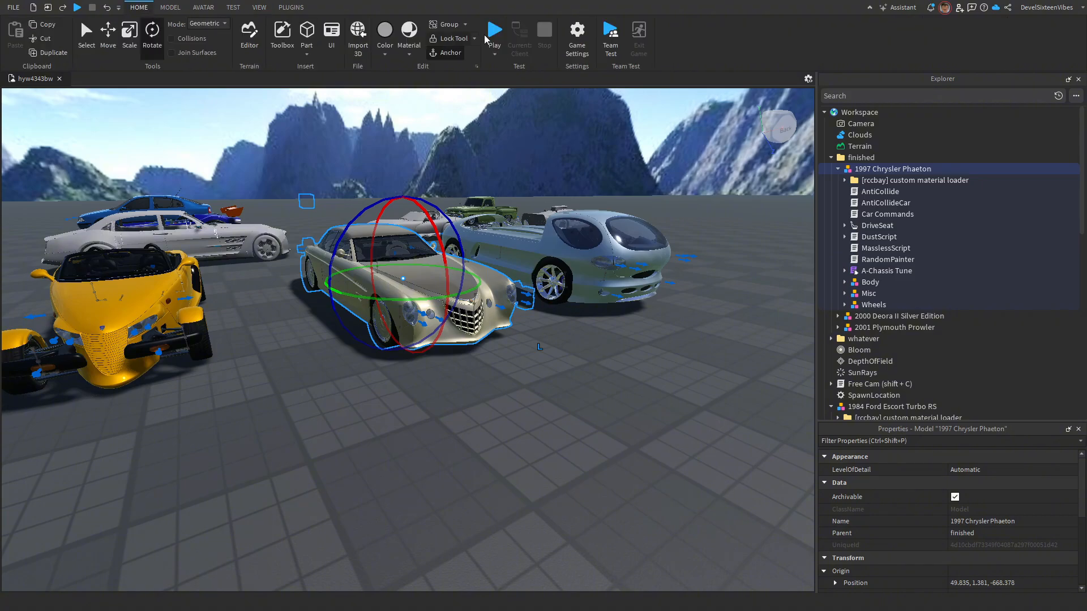
pyautogui.click(492, 33)
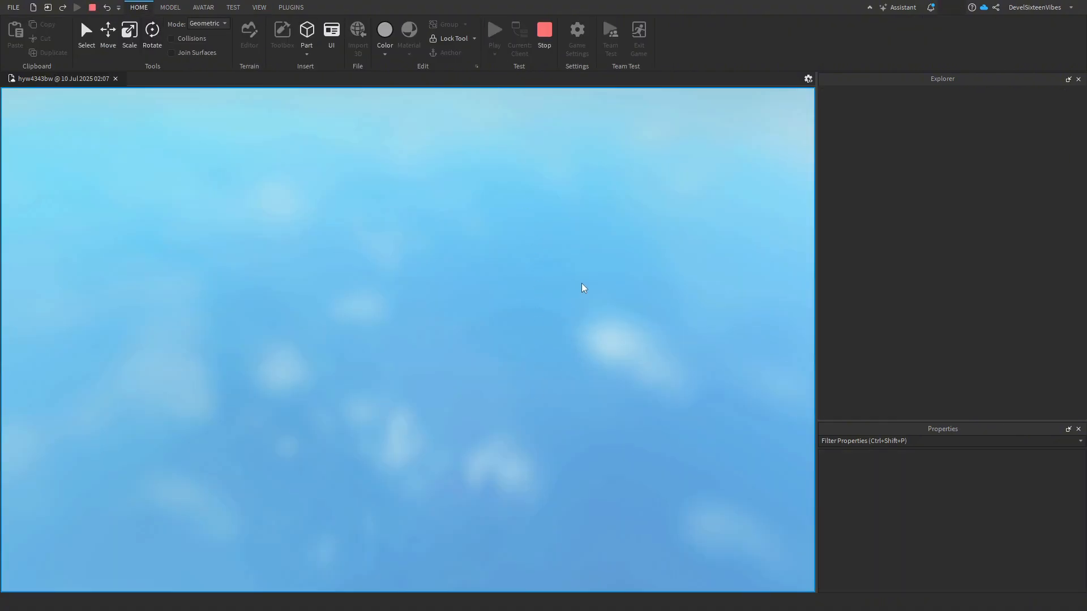
pyautogui.press('w')
pyautogui.press('d')
pyautogui.scroll(-3, 563, 291)
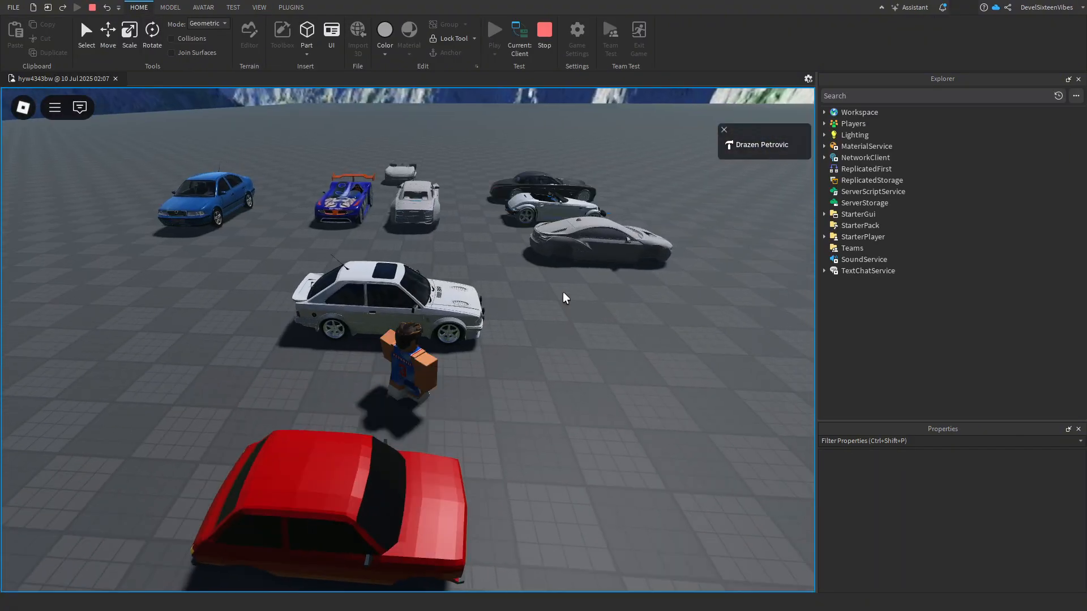
pyautogui.scroll(-3, 573, 284)
pyautogui.moveTo(563, 291); pyautogui.dragTo(568, 283, button='right')
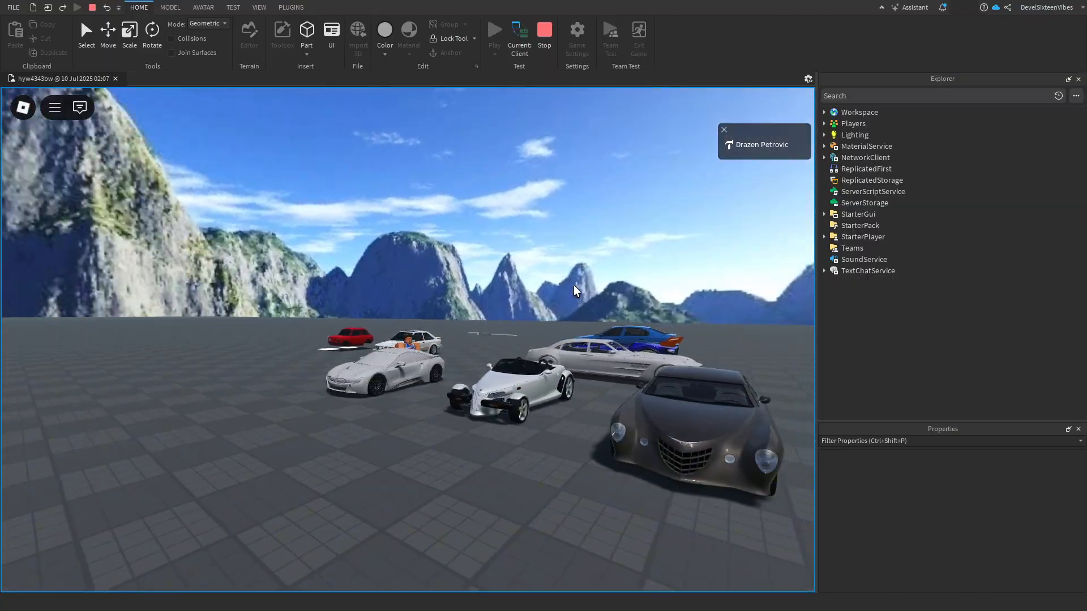
pyautogui.press('s')
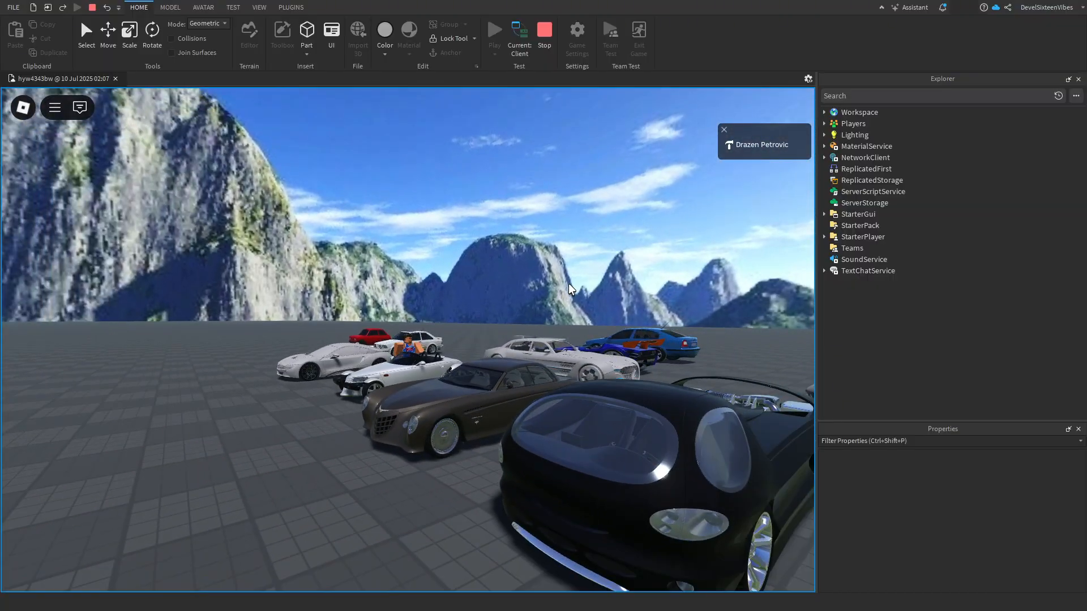
pyautogui.click(545, 29)
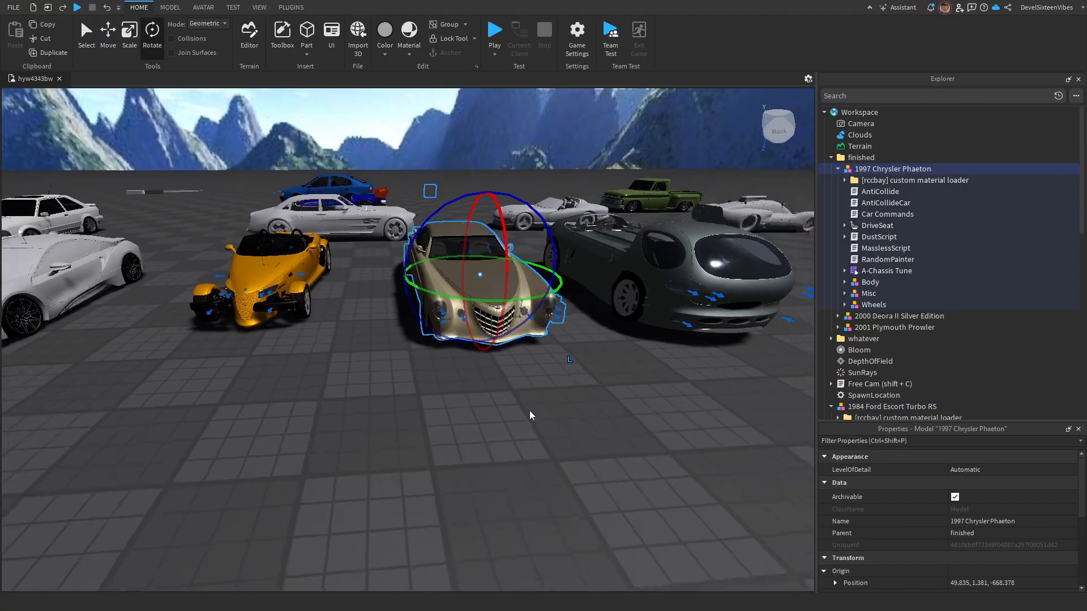
# - Clear the selection and examine the line-up of parked cars from several angles and distances
pyautogui.click(531, 422)
pyautogui.press('s')
pyautogui.moveTo(532, 425); pyautogui.dragTo(532, 424, button='right')
pyautogui.press('w')
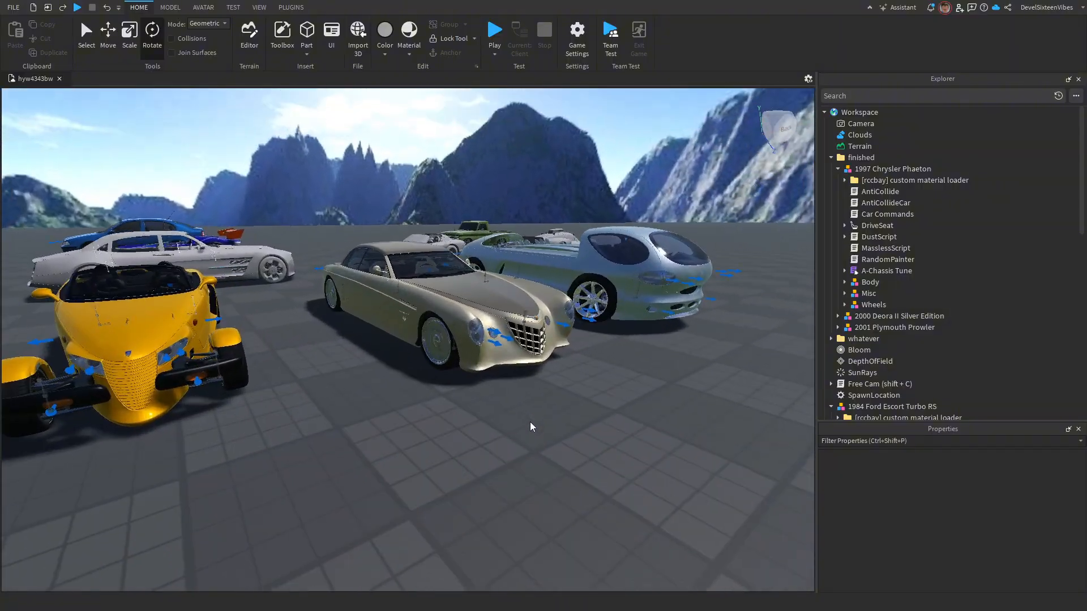
pyautogui.press('s')
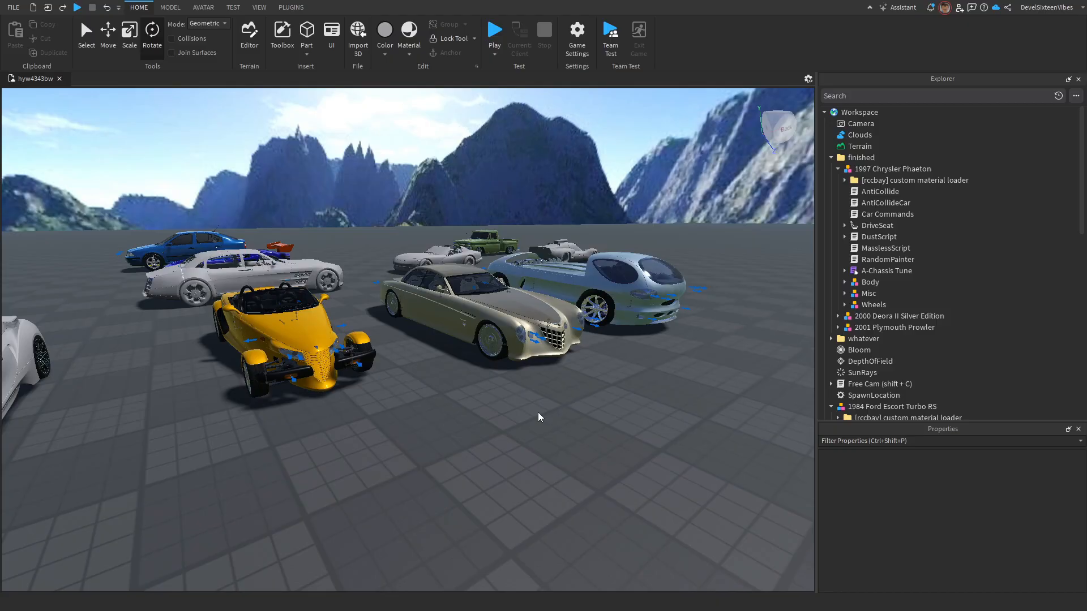
pyautogui.press('d')
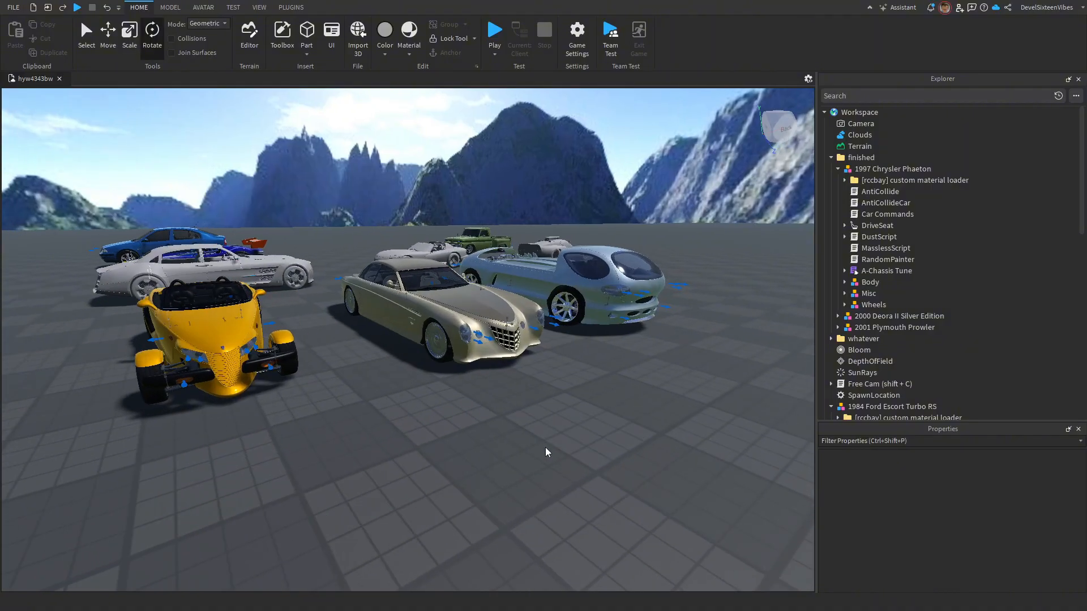
pyautogui.moveTo(545, 447); pyautogui.dragTo(545, 447, button='right')
pyautogui.press('s')
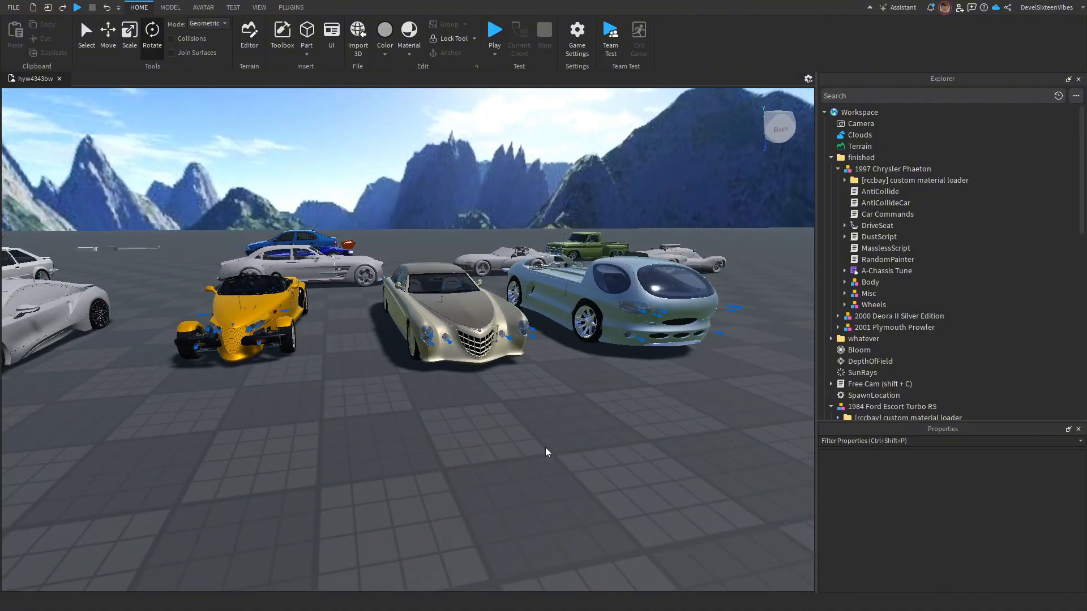
pyautogui.moveTo(545, 447); pyautogui.dragTo(545, 447, button='right')
pyautogui.press('d')
pyautogui.press('s')
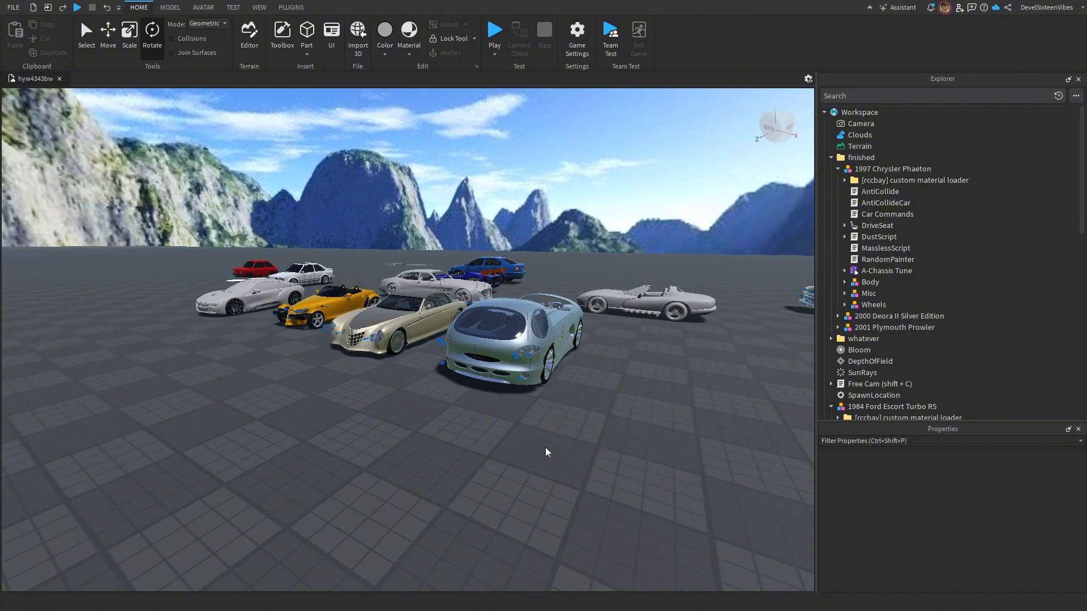
pyautogui.press('w')
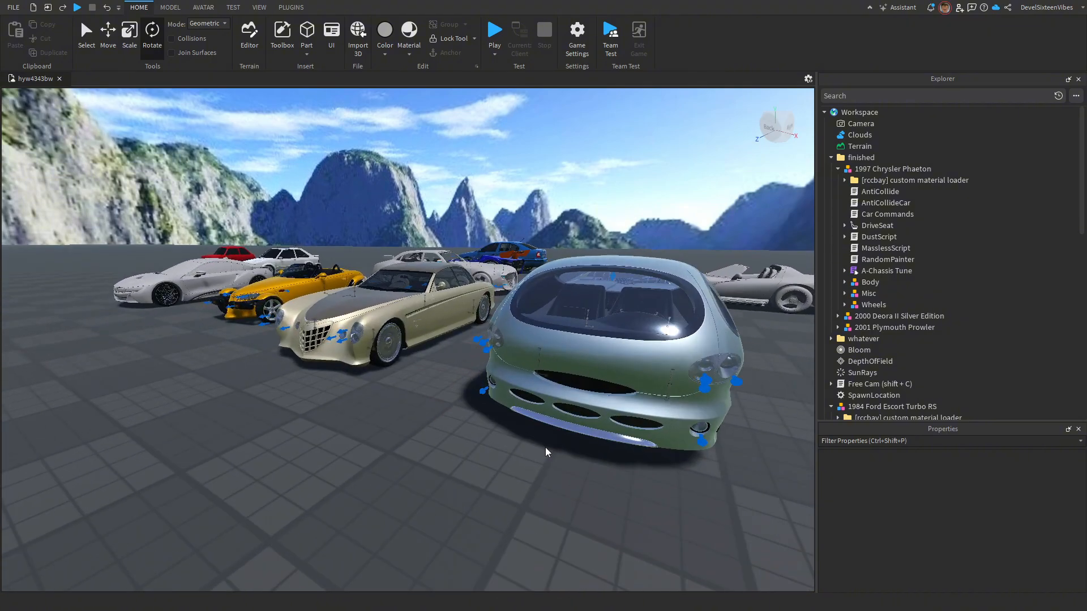
pyautogui.press('s')
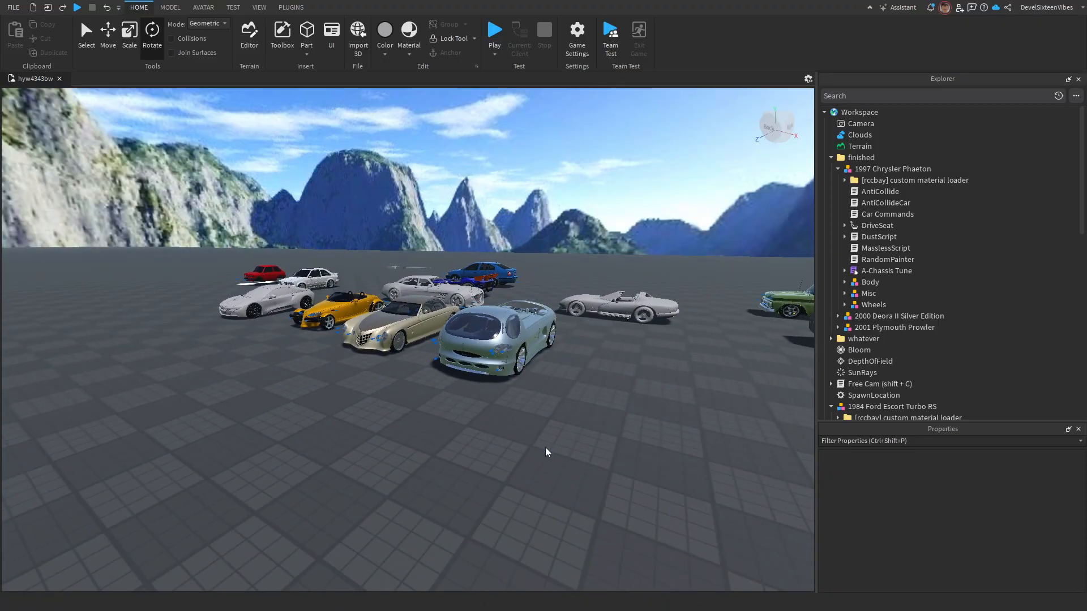
pyautogui.press('w')
pyautogui.press('s')
pyautogui.moveTo(473, 418); pyautogui.dragTo(473, 418, button='right')
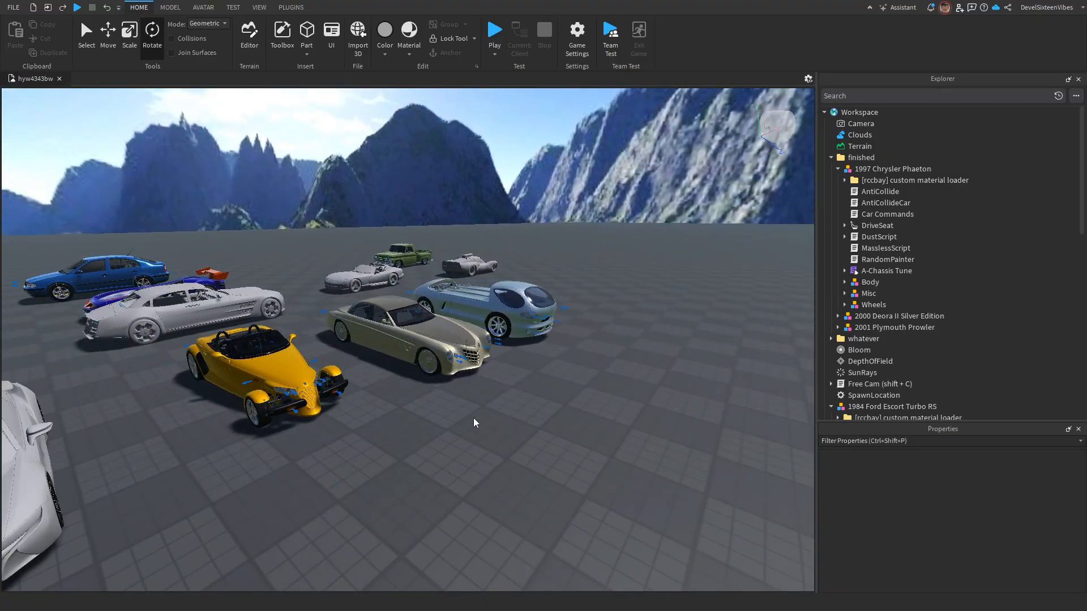
pyautogui.press('w')
pyautogui.press('s')
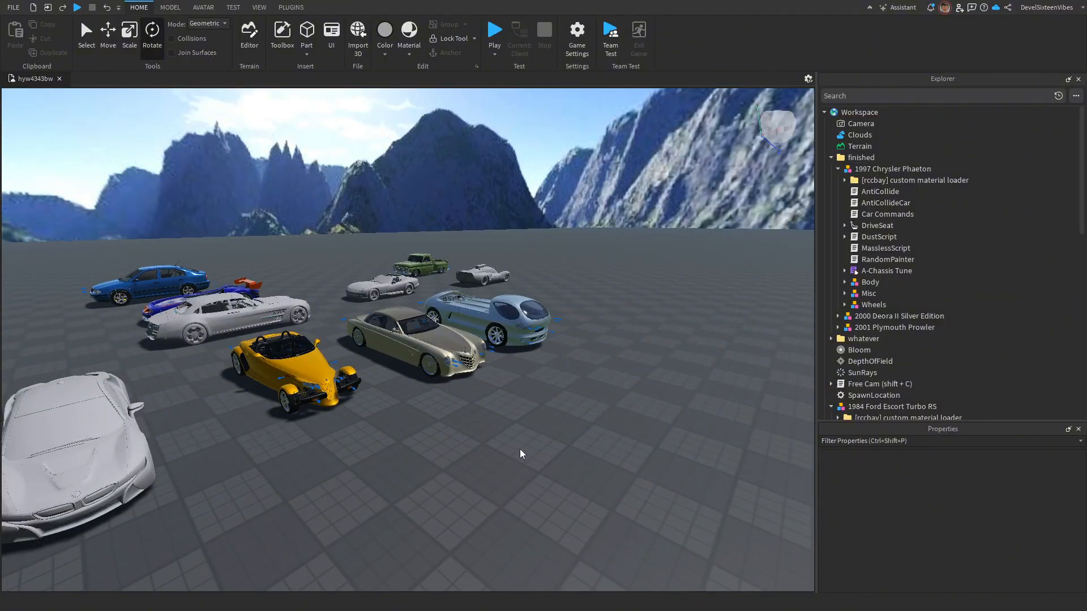
pyautogui.press('w')
pyautogui.moveTo(518, 449); pyautogui.dragTo(518, 449, button='right')
pyautogui.press('d')
pyautogui.moveTo(541, 337); pyautogui.dragTo(552, 330, button='right')
pyautogui.press('s')
pyautogui.press('w')
pyautogui.press('w')
pyautogui.moveTo(525, 209); pyautogui.dragTo(521, 213, button='right')
pyautogui.press('w')
pyautogui.press('d')
pyautogui.press('a')
pyautogui.press('w')
pyautogui.press('s')
pyautogui.press('w')
pyautogui.moveTo(537, 427); pyautogui.dragTo(538, 427, button='right')
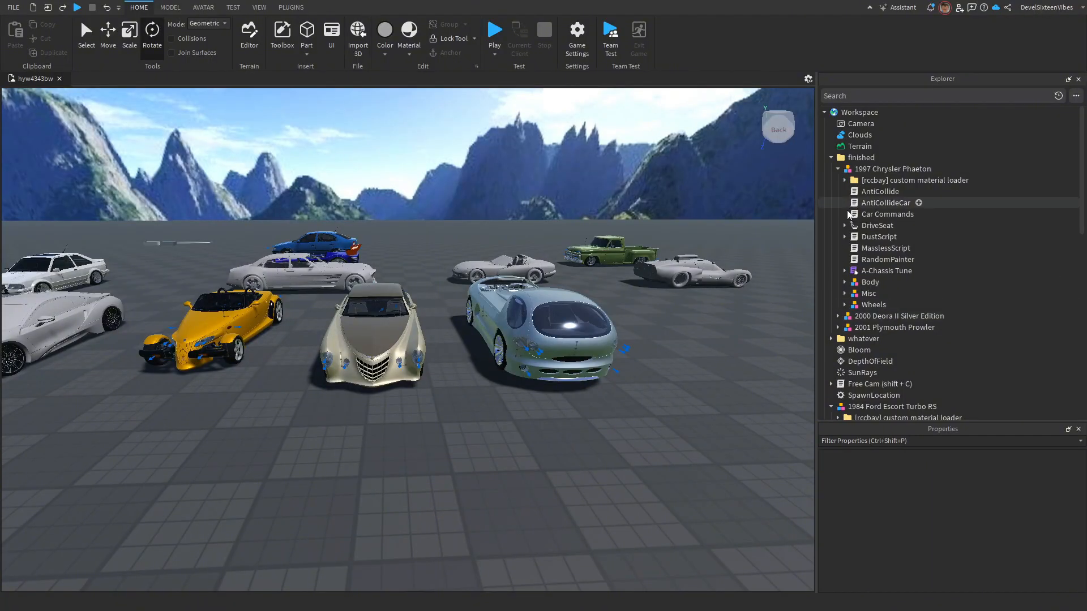
# - Collapse the 1997 Chrysler Phaeton model and the finished folder in the Workspace hierarchy
pyautogui.press('a')
pyautogui.moveTo(566, 348); pyautogui.dragTo(552, 345, button='right')
pyautogui.press('a')
pyautogui.press('a')
pyautogui.press('w')
pyautogui.click(838, 169)
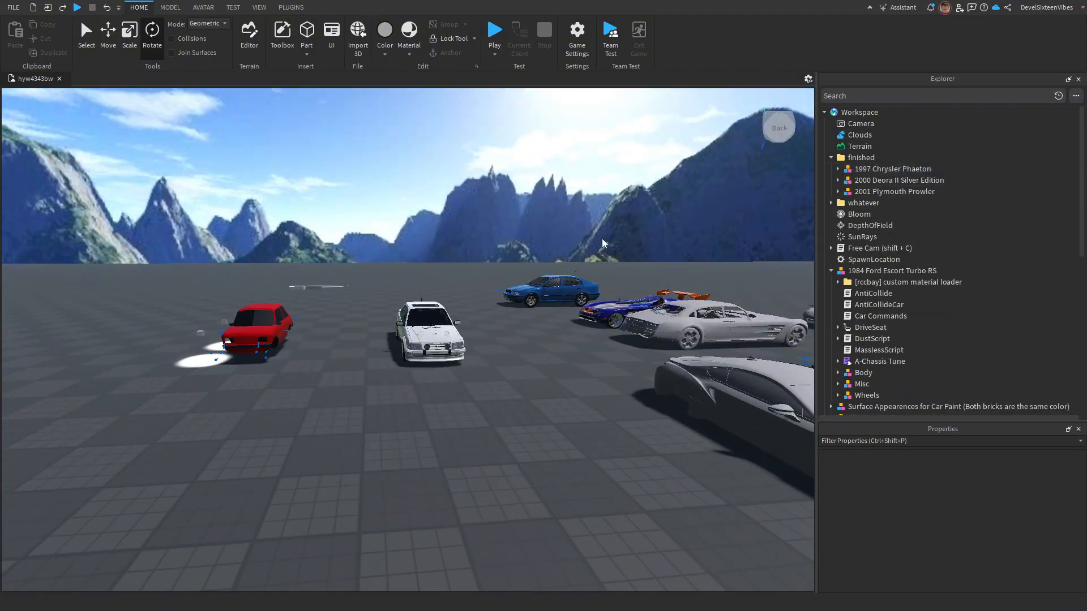
pyautogui.press('w')
pyautogui.moveTo(603, 239); pyautogui.dragTo(554, 233, button='right')
pyautogui.click(831, 158)
# - Examine the white Ford Escort and the blue sedan up close
pyautogui.press('w')
pyautogui.press('d')
pyautogui.press('s')
pyautogui.press('w')
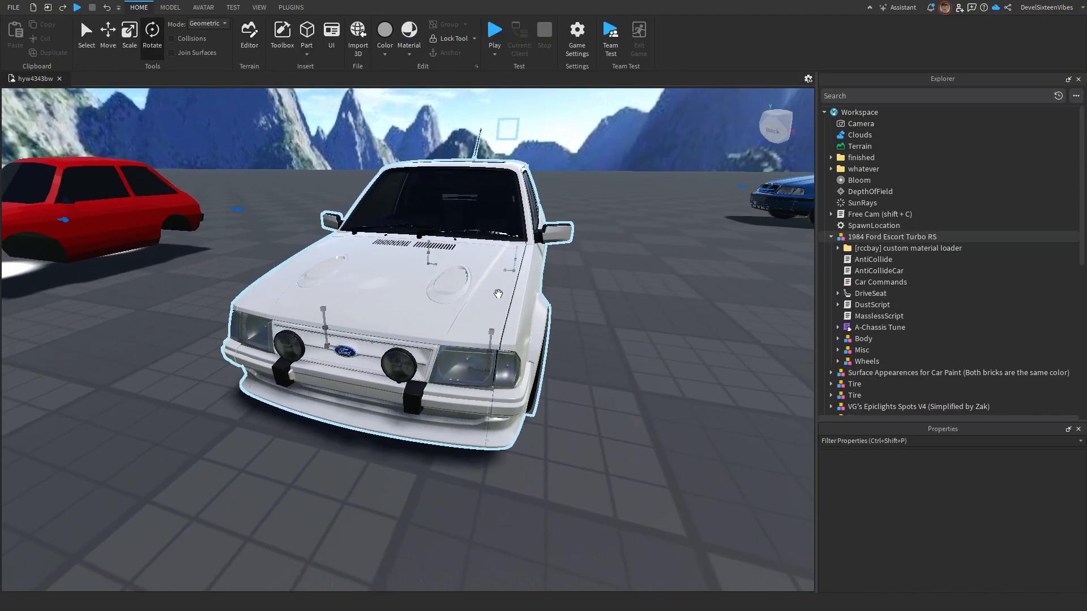
pyautogui.press('s')
pyautogui.moveTo(475, 302); pyautogui.dragTo(475, 303, button='right')
pyautogui.press('a')
pyautogui.scroll(4, 474, 302)
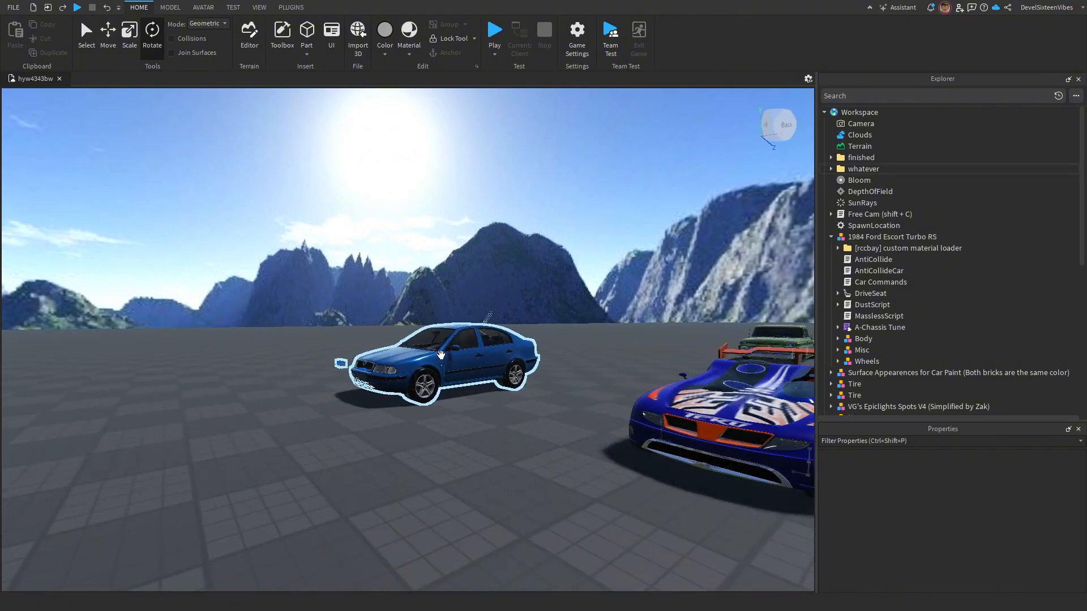
pyautogui.scroll(-4, 443, 356)
pyautogui.moveTo(431, 357); pyautogui.dragTo(429, 362, button='right')
pyautogui.press('w')
pyautogui.moveTo(400, 402); pyautogui.dragTo(401, 402, button='right')
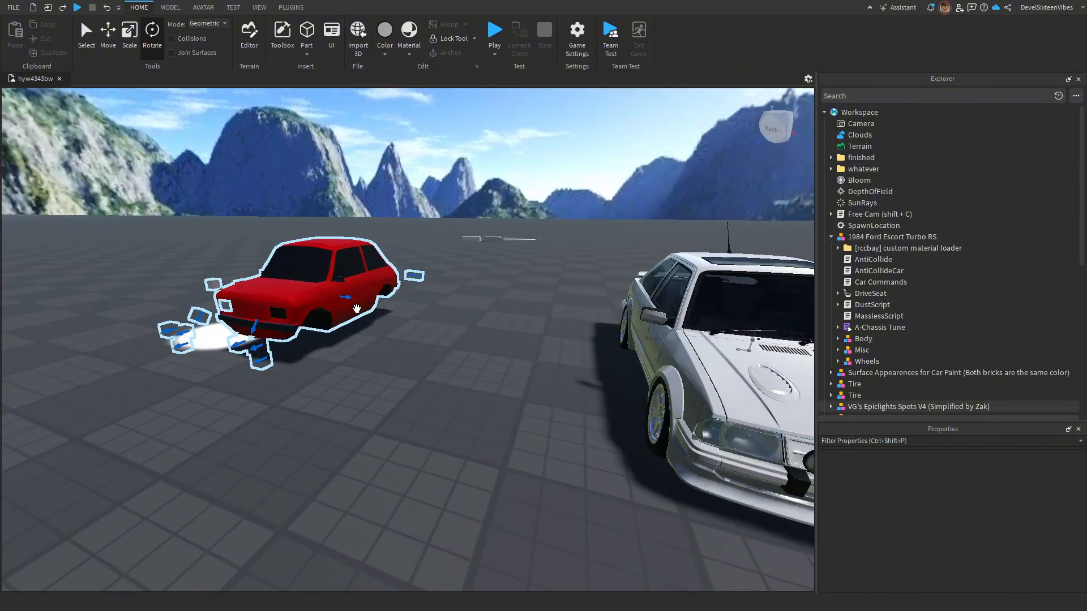
# - Select the red car with the VG's Epiclights Spots V4 lights and locate it in the Workspace hierarchy
pyautogui.press('s')
pyautogui.press('a')
pyautogui.click(416, 315)
pyautogui.press('w')
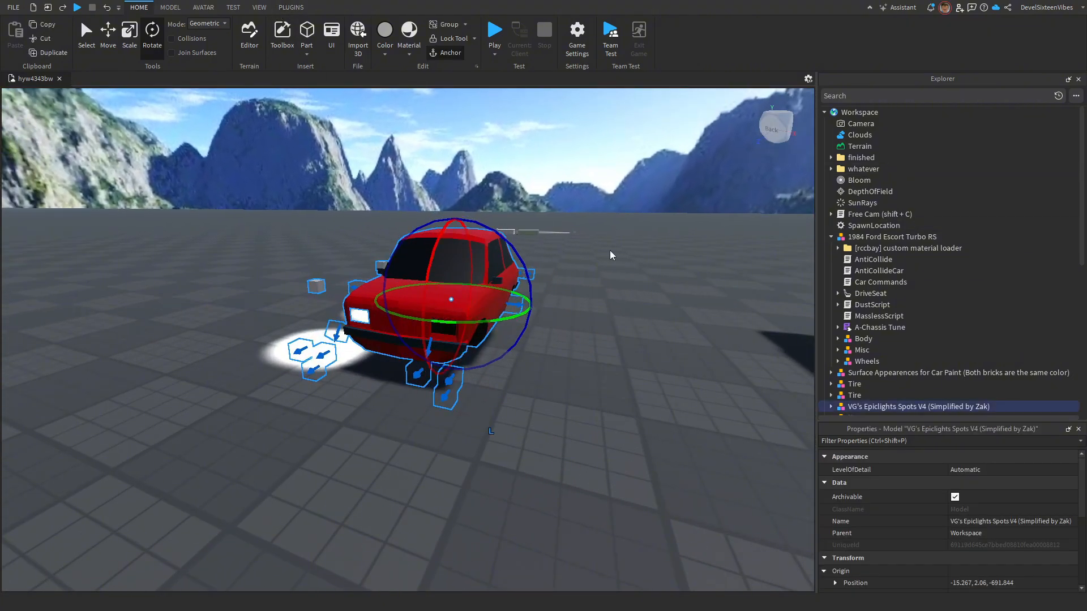
pyautogui.scroll(-2, 955, 354)
pyautogui.press('d')
pyautogui.press('a')
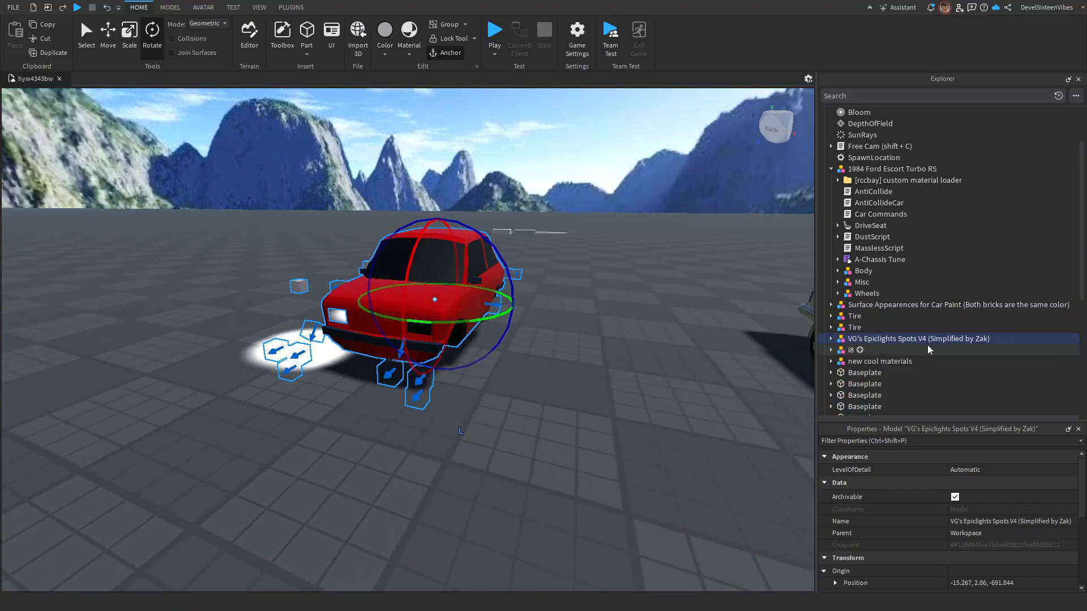
pyautogui.moveTo(393, 379); pyautogui.dragTo(396, 376, button='right')
pyautogui.press('a')
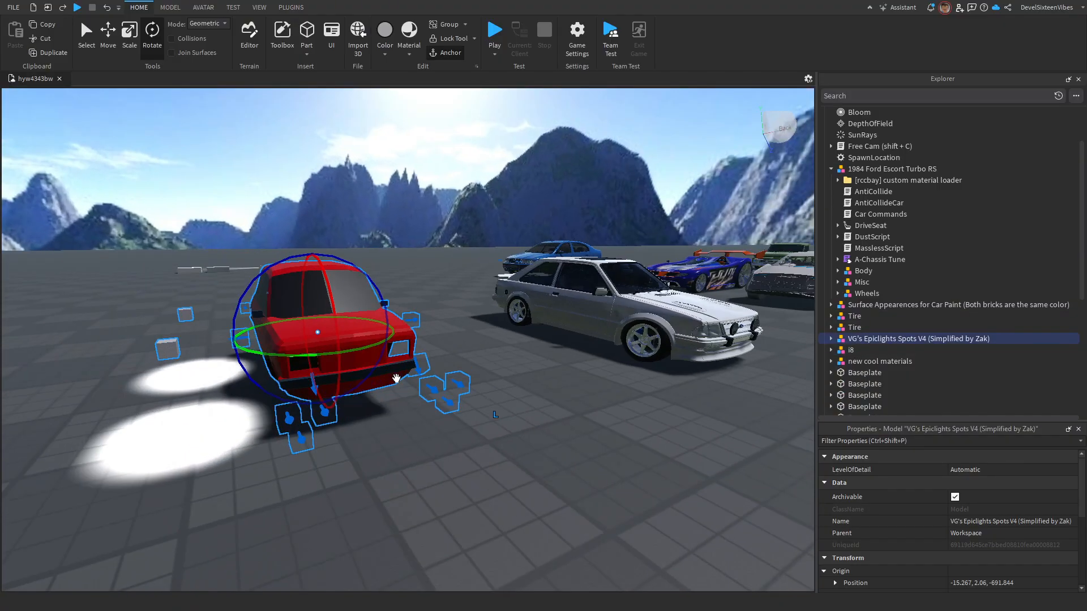
# - Switch to the Move tool for the red lights car and view it beside the white Escort
pyautogui.click(108, 37)
pyautogui.press('d')
pyautogui.moveTo(576, 325); pyautogui.dragTo(580, 322, button='right')
pyautogui.press('s')
pyautogui.press('a')
pyautogui.press('a')
pyautogui.scroll(-2, 890, 331)
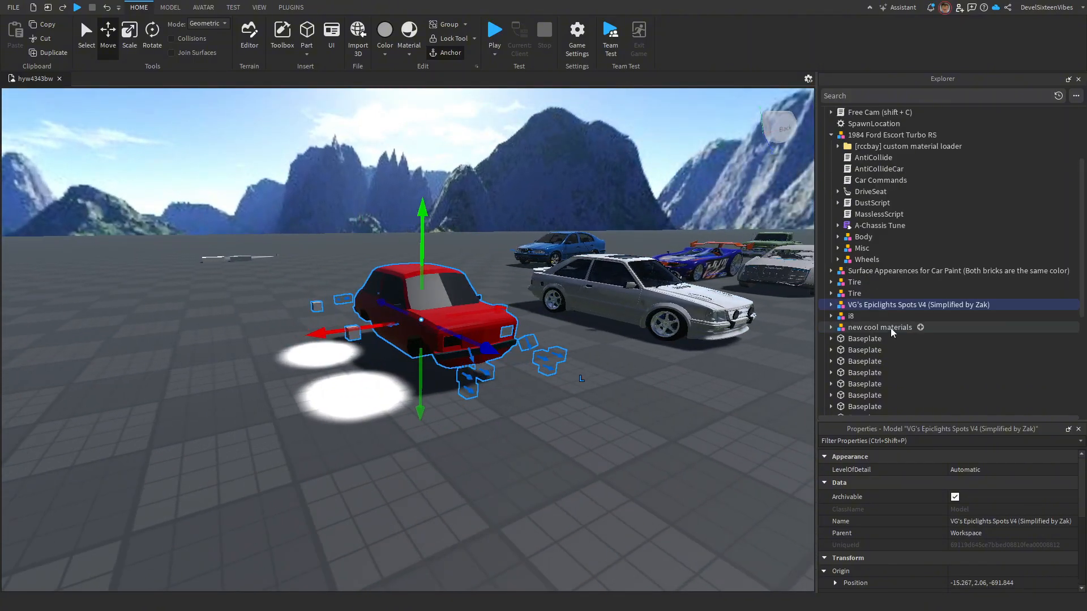
# - Expand the VG's Epiclights Spots V4 model and delete its Delete model, the red sample car
pyautogui.click(832, 271)
pyautogui.press('w')
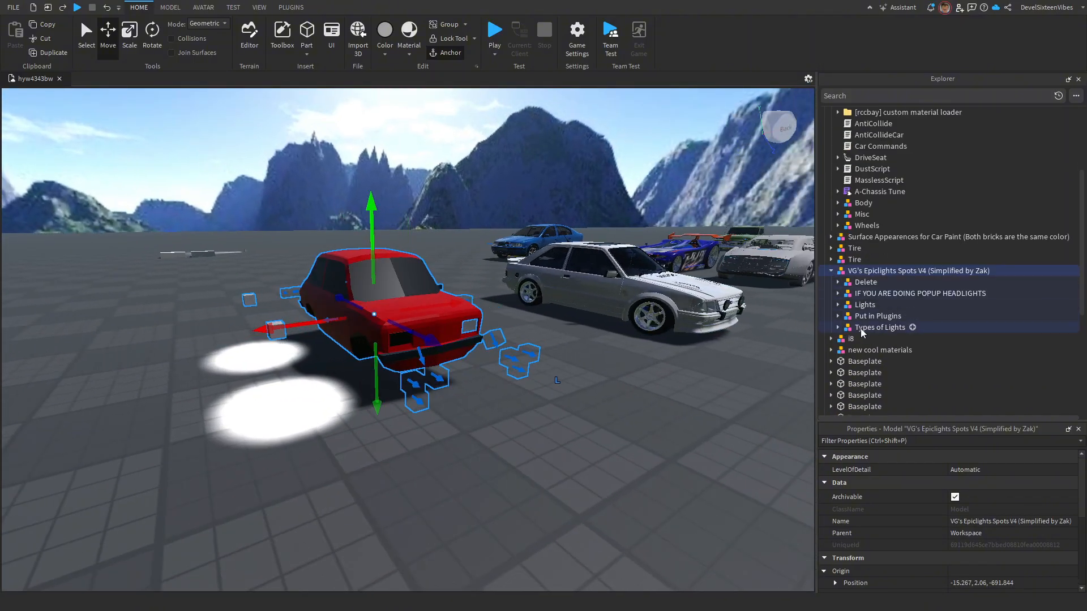
pyautogui.press('s')
pyautogui.click(862, 282)
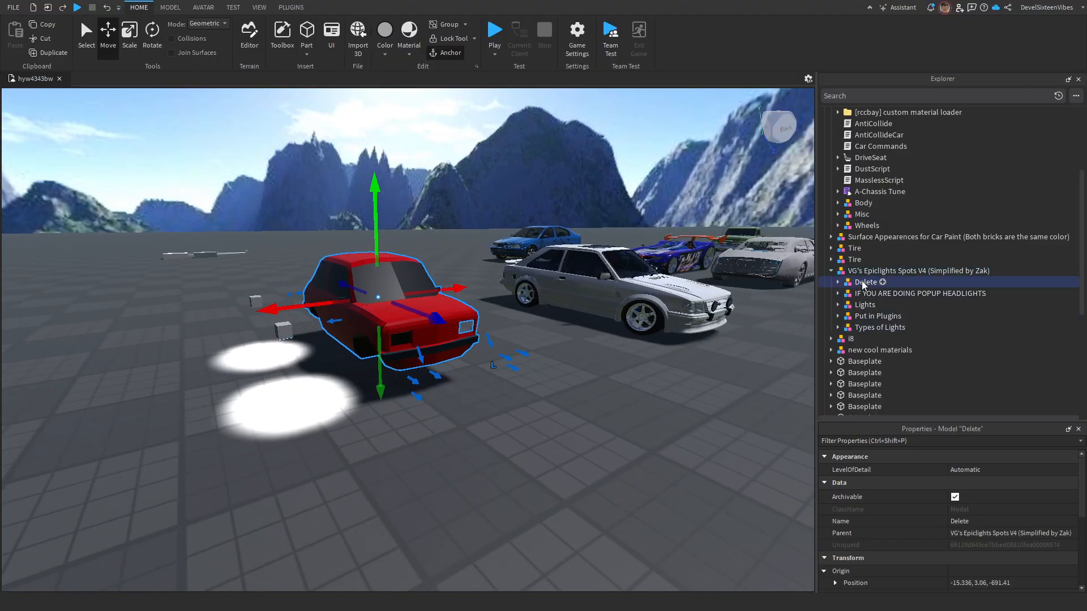
pyautogui.press('Delete')
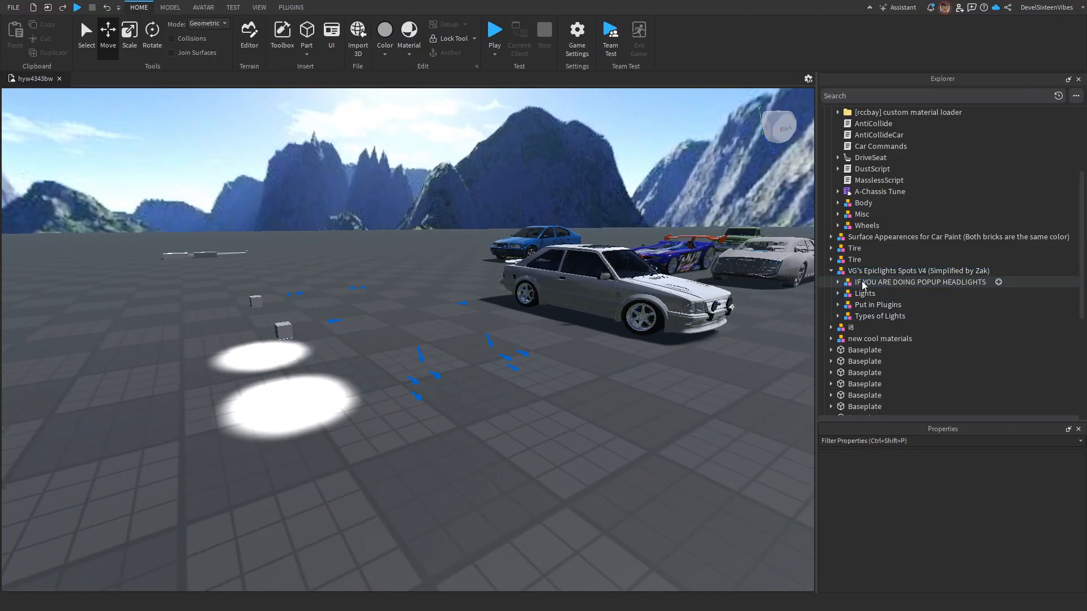
# - Select the IF YOU ARE DOING POPUP HEADLIGHTS model in the lights kit and examine its parts in the scene
pyautogui.click(865, 316)
pyautogui.press('f')
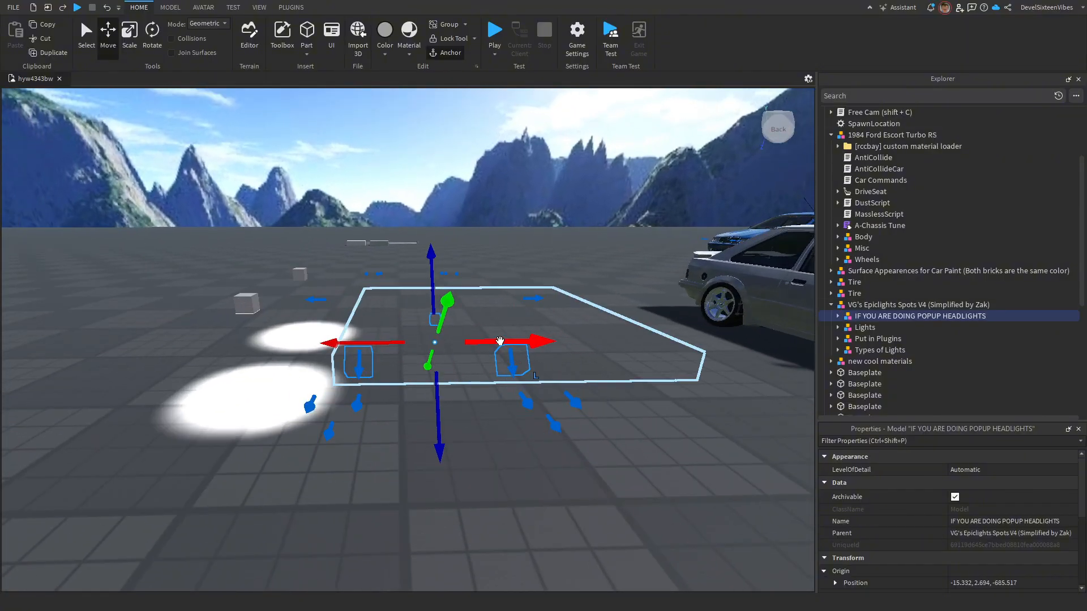
pyautogui.moveTo(499, 340); pyautogui.dragTo(500, 341, button='right')
pyautogui.press('s')
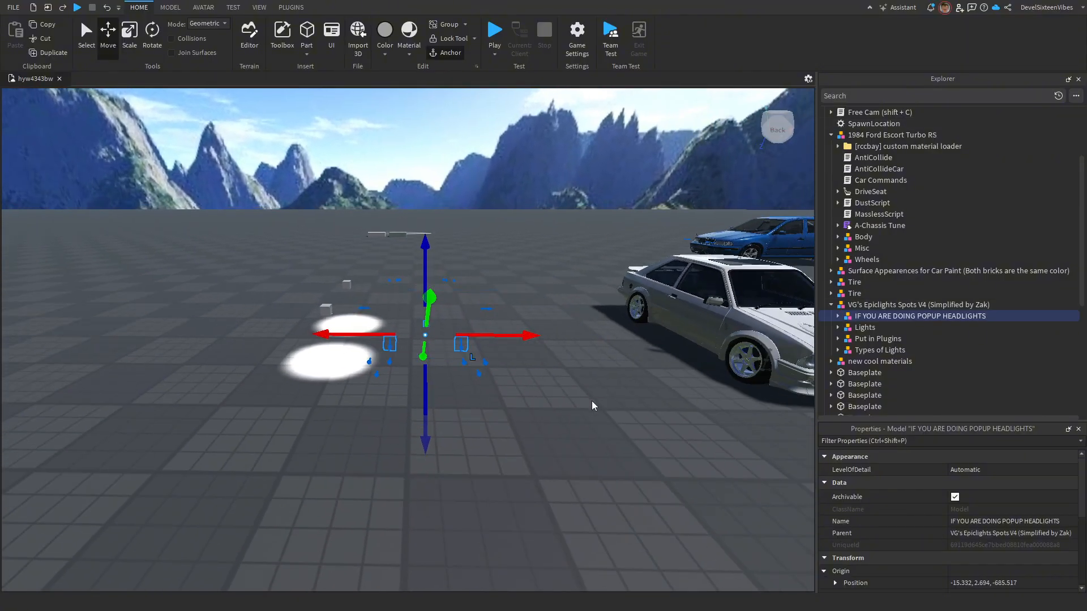
pyautogui.moveTo(592, 402); pyautogui.dragTo(592, 401, button='right')
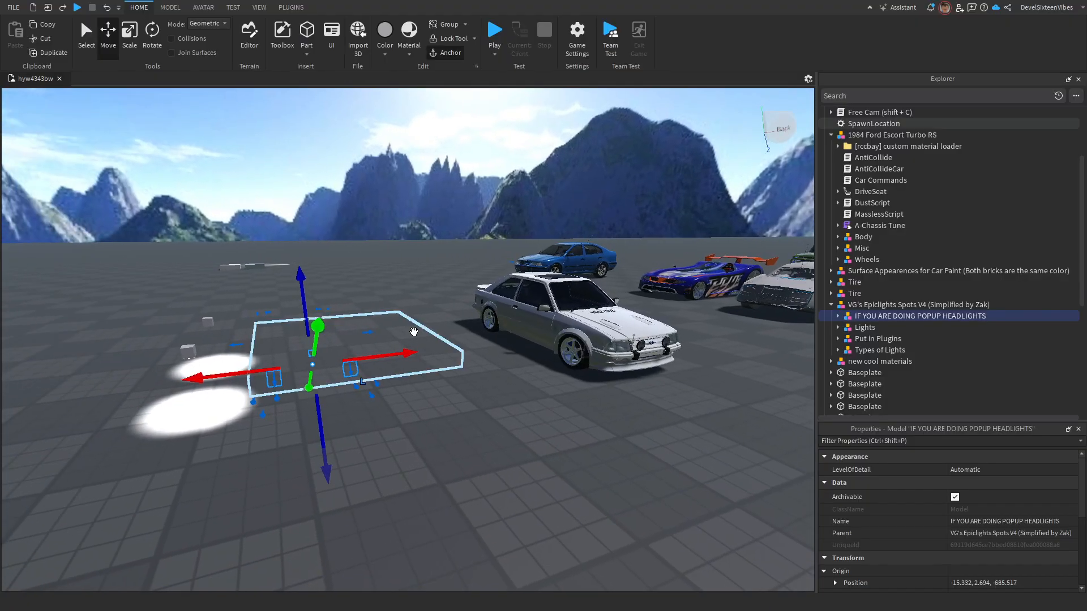
pyautogui.moveTo(417, 329); pyautogui.dragTo(416, 329, button='right')
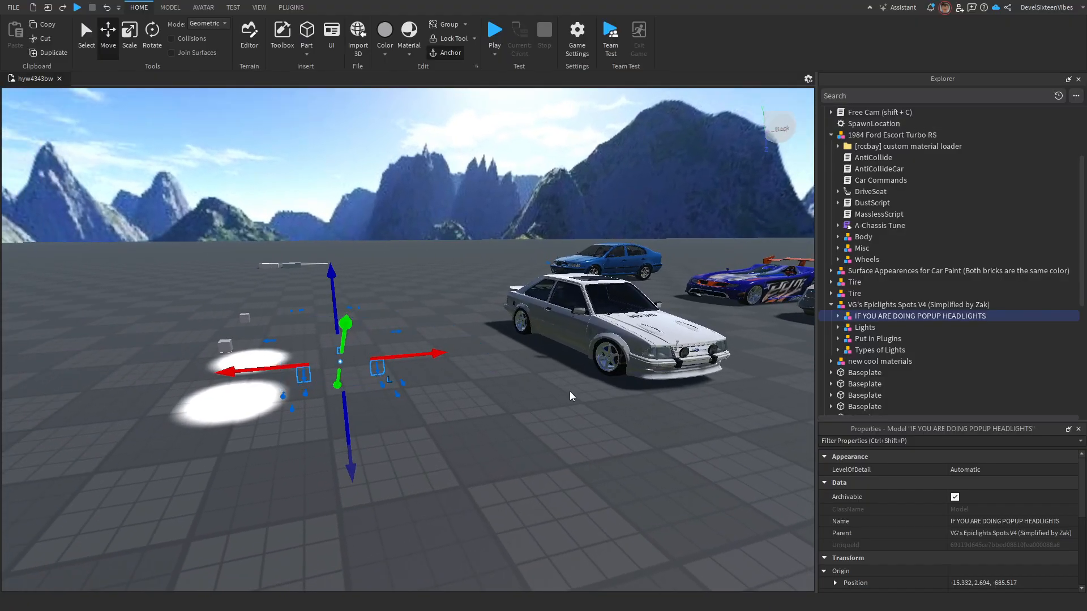
pyautogui.moveTo(583, 388); pyautogui.dragTo(572, 407, button='right')
# - Select the kit's Lights model and look through the contents of Put in Plugins and Types of Lights
pyautogui.click(861, 327)
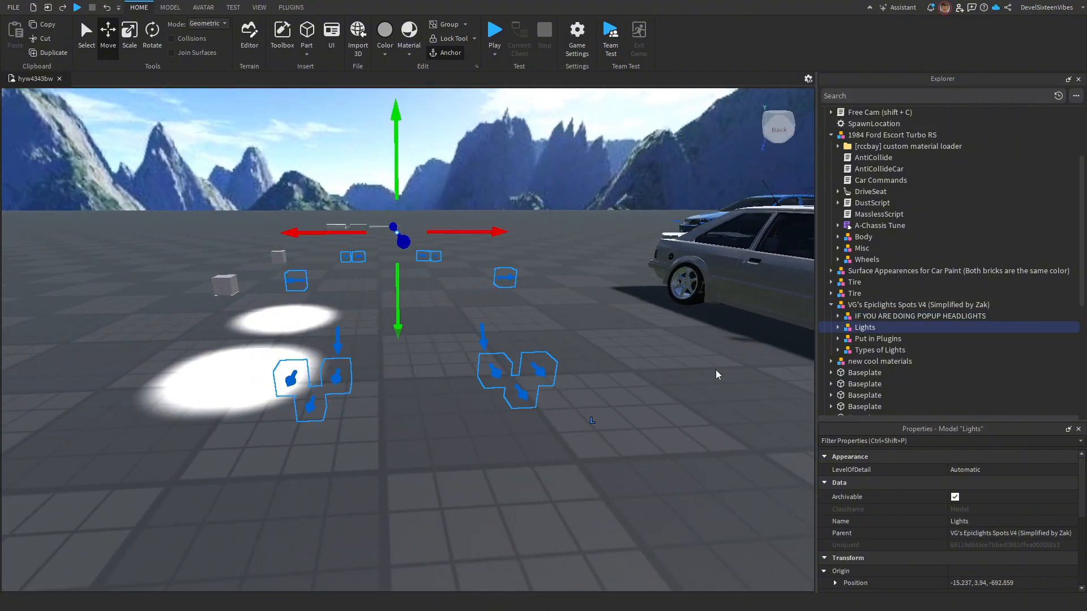
pyautogui.scroll(-1, 902, 328)
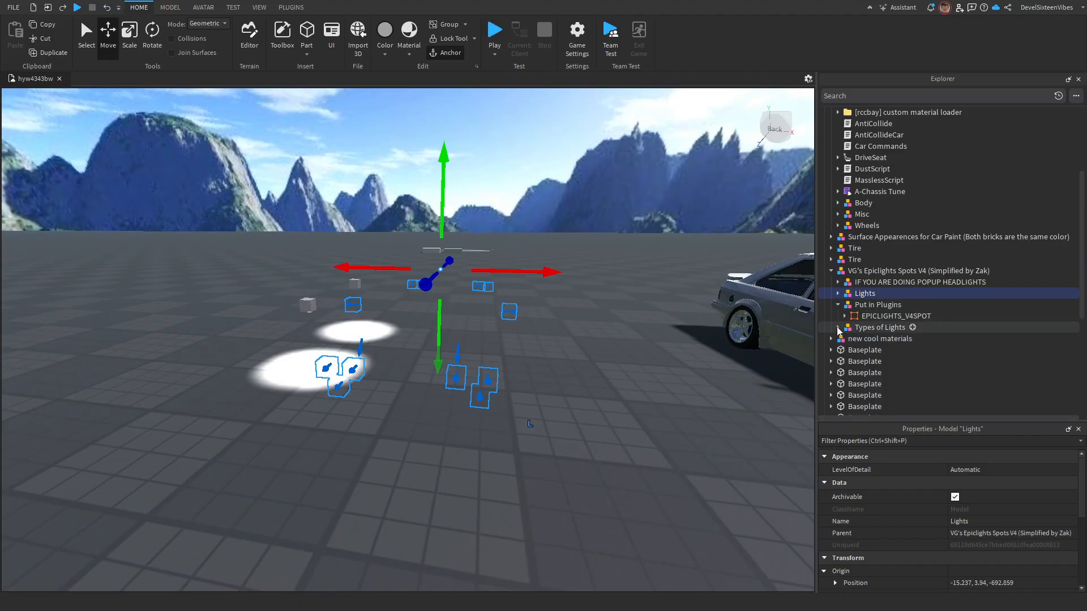
pyautogui.moveTo(552, 412); pyautogui.dragTo(551, 413, button='right')
pyautogui.scroll(3, 551, 412)
pyautogui.scroll(-2, 550, 414)
# - Select the Spot and Surface models in Types of Lights together and move them about 9.05 studs away from the kit's other lights
pyautogui.click(873, 349)
pyautogui.keyDown('ctrl'); pyautogui.click(868, 339); pyautogui.keyUp('ctrl')
pyautogui.moveTo(417, 310); pyautogui.dragTo(488, 351)
pyautogui.press('a')
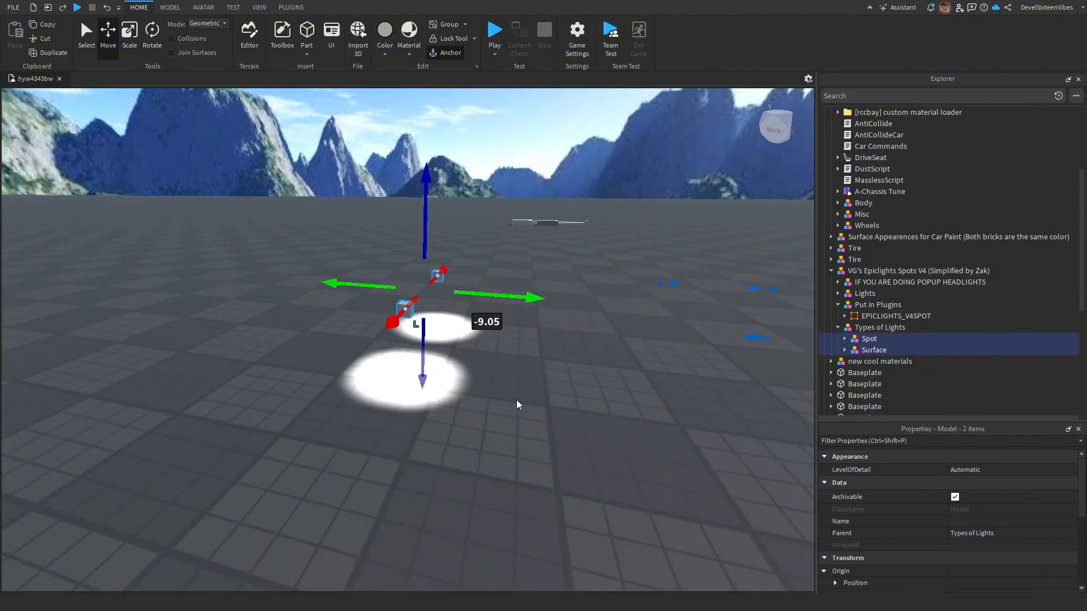
pyautogui.click(538, 431)
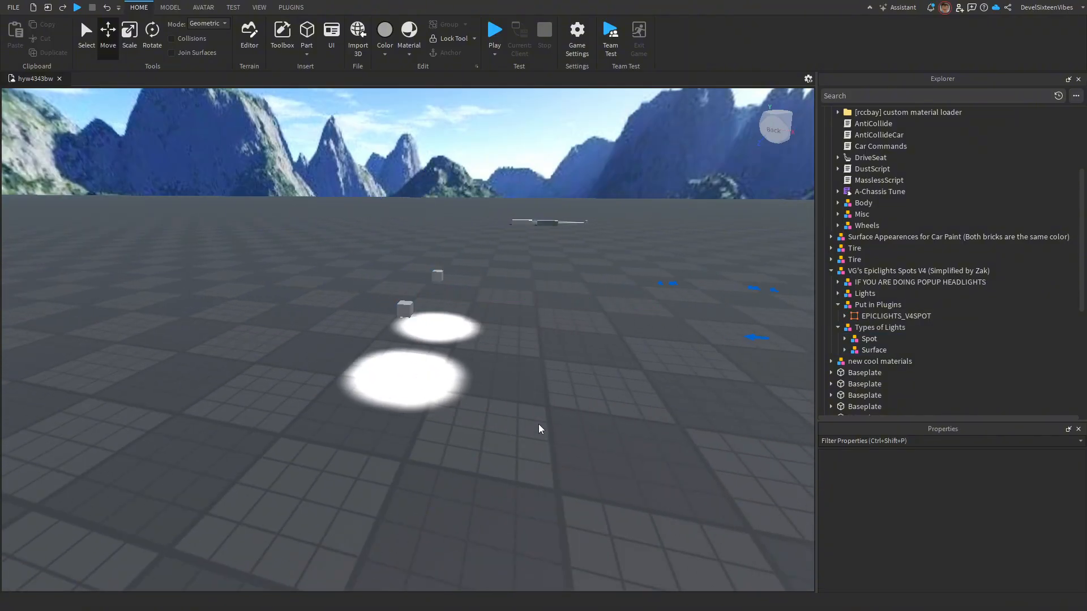
# - Examine the Spot and Surface light blocks and the light they cast on the ground from several angles
pyautogui.moveTo(538, 424); pyautogui.dragTo(539, 415, button='right')
pyautogui.press('w')
pyautogui.moveTo(451, 487); pyautogui.dragTo(451, 481, button='right')
pyautogui.press('w')
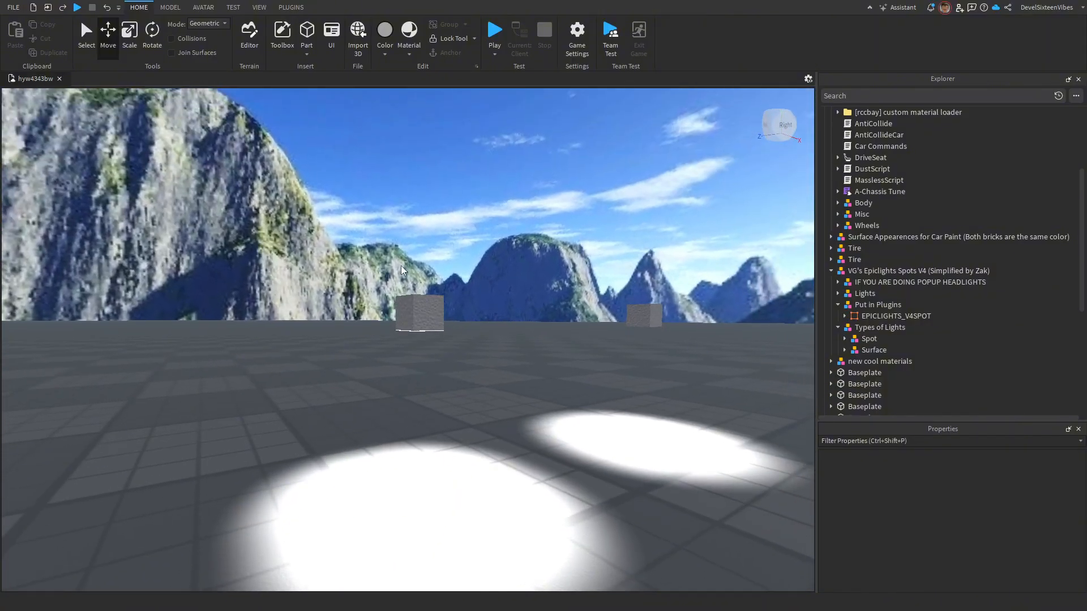
pyautogui.moveTo(416, 336); pyautogui.dragTo(413, 335, button='right')
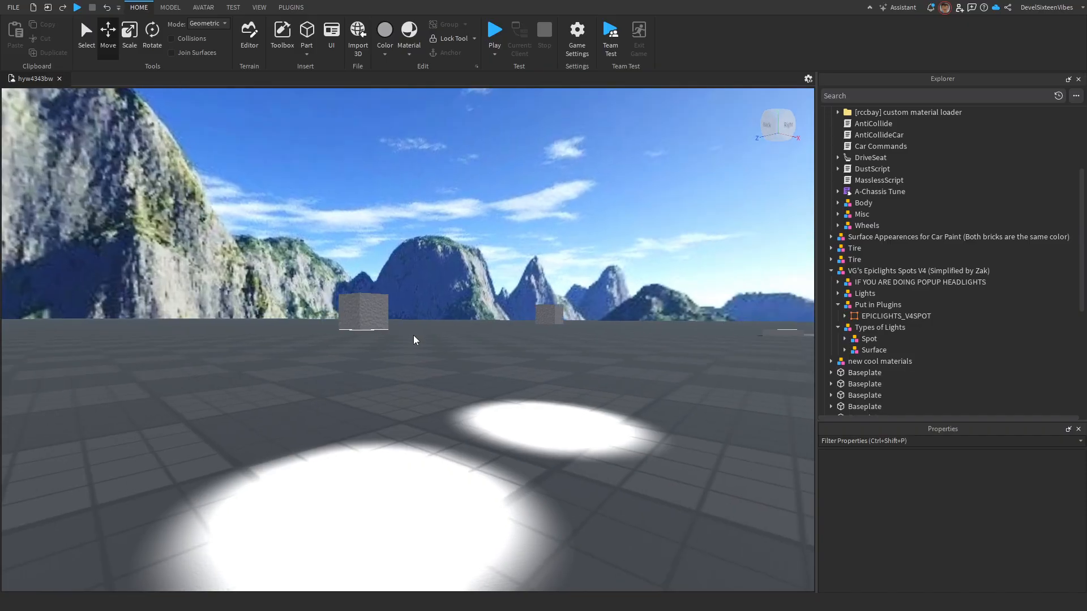
pyautogui.moveTo(414, 336); pyautogui.dragTo(414, 335, button='right')
pyautogui.press('a')
pyautogui.moveTo(414, 335); pyautogui.dragTo(417, 334, button='right')
pyautogui.press('w')
pyautogui.press('w')
pyautogui.press('d')
pyautogui.press('w')
pyautogui.press('d')
pyautogui.press('w')
pyautogui.moveTo(511, 317); pyautogui.dragTo(511, 317, button='right')
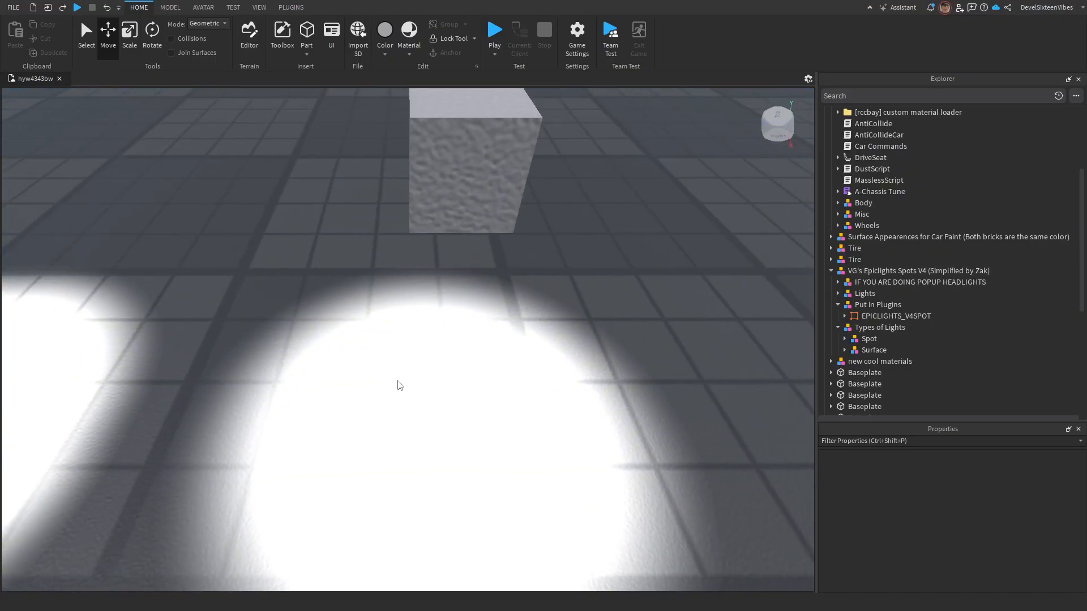
pyautogui.moveTo(398, 381); pyautogui.dragTo(397, 378, button='right')
pyautogui.press('a')
pyautogui.press('w')
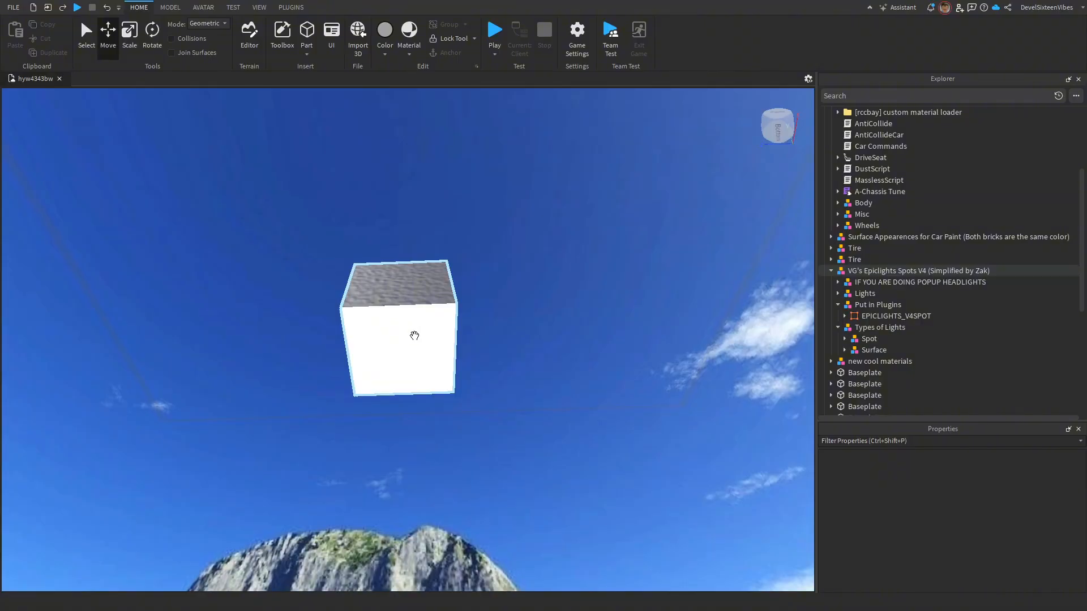
# - Select the individual LN parts of the Surface and Spot models from below to compare their light faces
pyautogui.moveTo(415, 335); pyautogui.dragTo(393, 317, button='right')
pyautogui.click(396, 319)
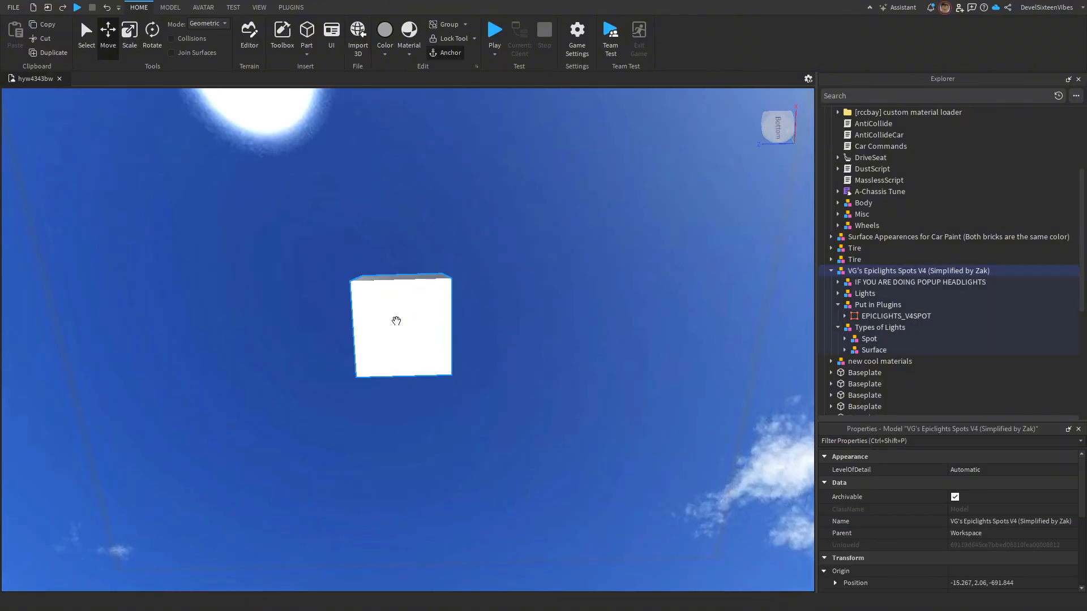
pyautogui.keyDown('alt'); pyautogui.click(396, 322); pyautogui.keyUp('alt')
pyautogui.press('d')
pyautogui.keyDown('alt'); pyautogui.click(418, 271); pyautogui.keyUp('alt')
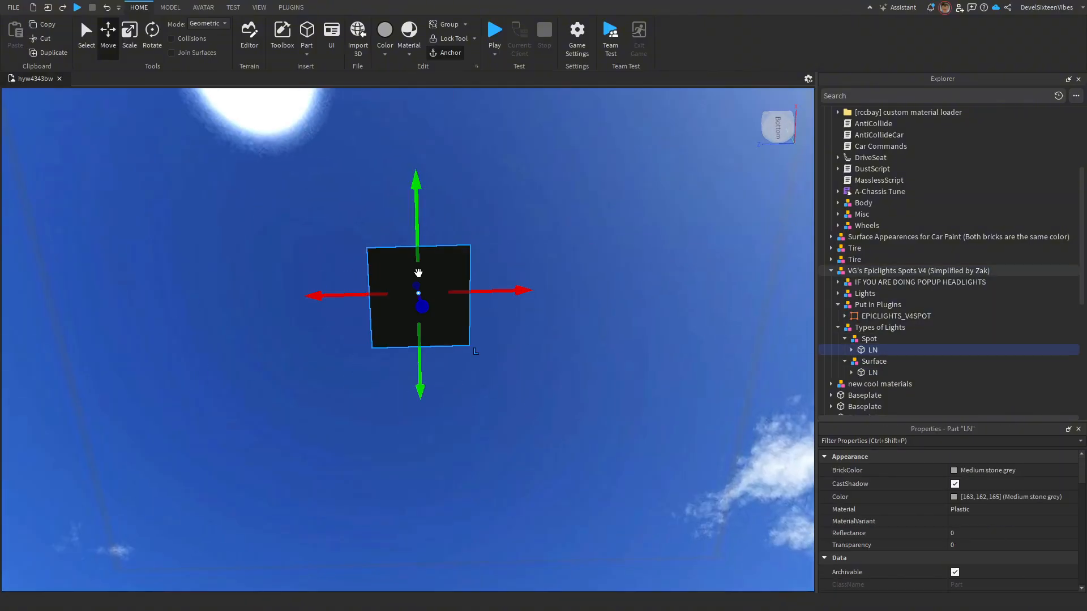
pyautogui.press('s')
pyautogui.moveTo(520, 422); pyautogui.dragTo(473, 441, button='right')
pyautogui.click(473, 441)
# - Examine the front of the white Ford Escort and its surroundings beside the lights kit
pyautogui.press('d')
pyautogui.press('w')
pyautogui.press('d')
pyautogui.press('s')
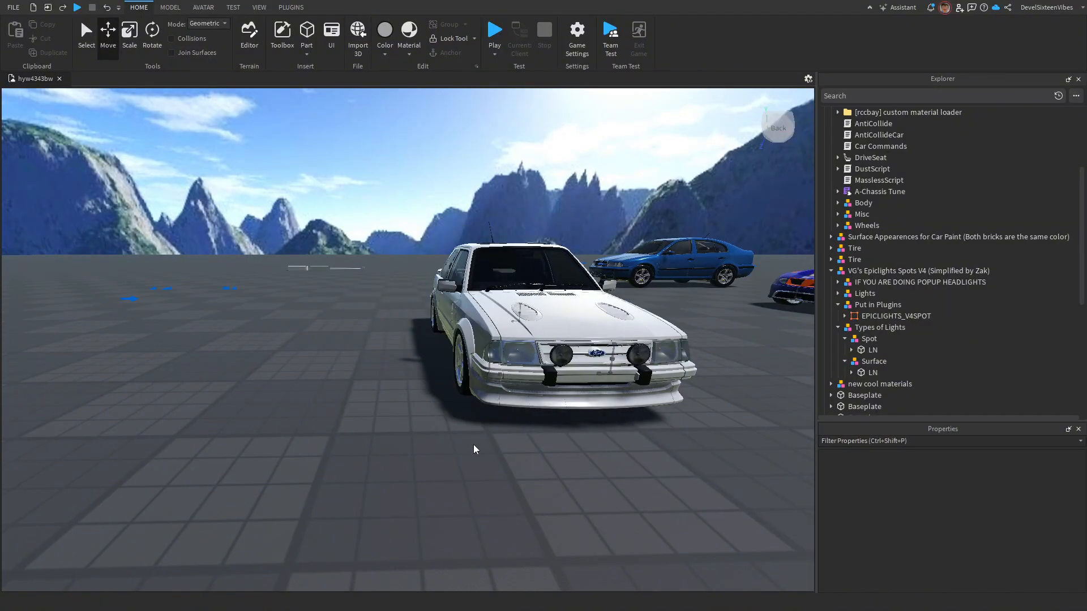
pyautogui.moveTo(522, 432); pyautogui.dragTo(522, 433, button='right')
pyautogui.press('d')
pyautogui.press('d')
pyautogui.press('s')
pyautogui.moveTo(443, 348); pyautogui.dragTo(447, 349, button='right')
pyautogui.press('d')
pyautogui.press('w')
pyautogui.press('s')
pyautogui.press('a')
pyautogui.press('w')
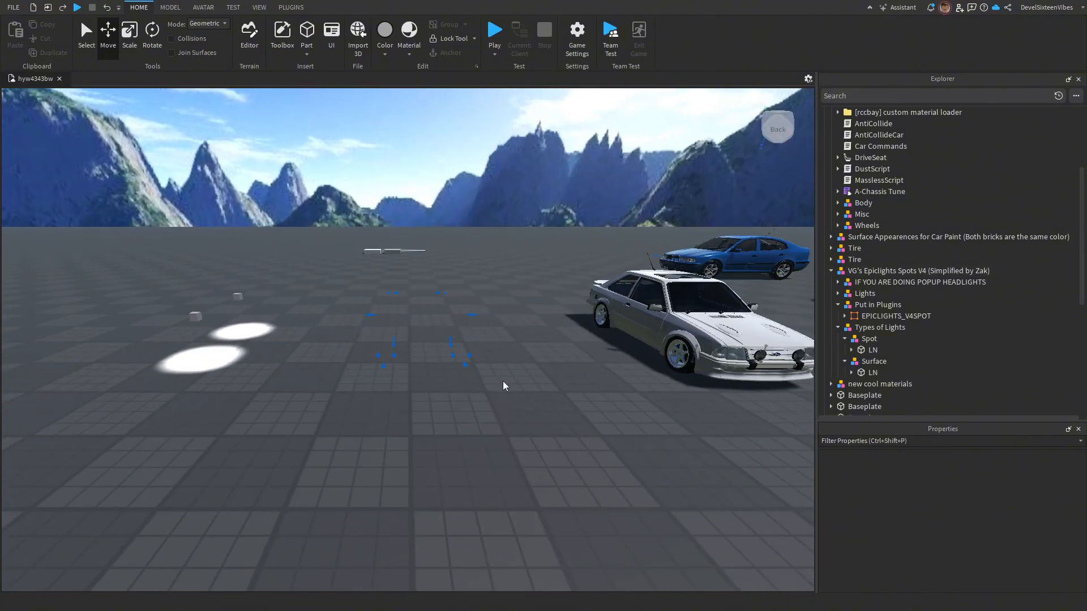
# - Move the EPICLIGHTS_V4SPOT frame out of Put in Plugins into the Escort's A-Chassis Tune plugins, and collapse A-Chassis Tune
pyautogui.moveTo(888, 316)
pyautogui.mouseDown()
pyautogui.moveTo(876, 314)
pyautogui.moveTo(897, 338)
pyautogui.moveTo(878, 321)
pyautogui.moveTo(865, 328)
pyautogui.moveTo(884, 334)
pyautogui.moveTo(874, 306)
pyautogui.mouseUp()
pyautogui.scroll(4, 897, 334)
pyautogui.scroll(-1, 867, 334)
pyautogui.click(844, 305)
pyautogui.click(838, 293)
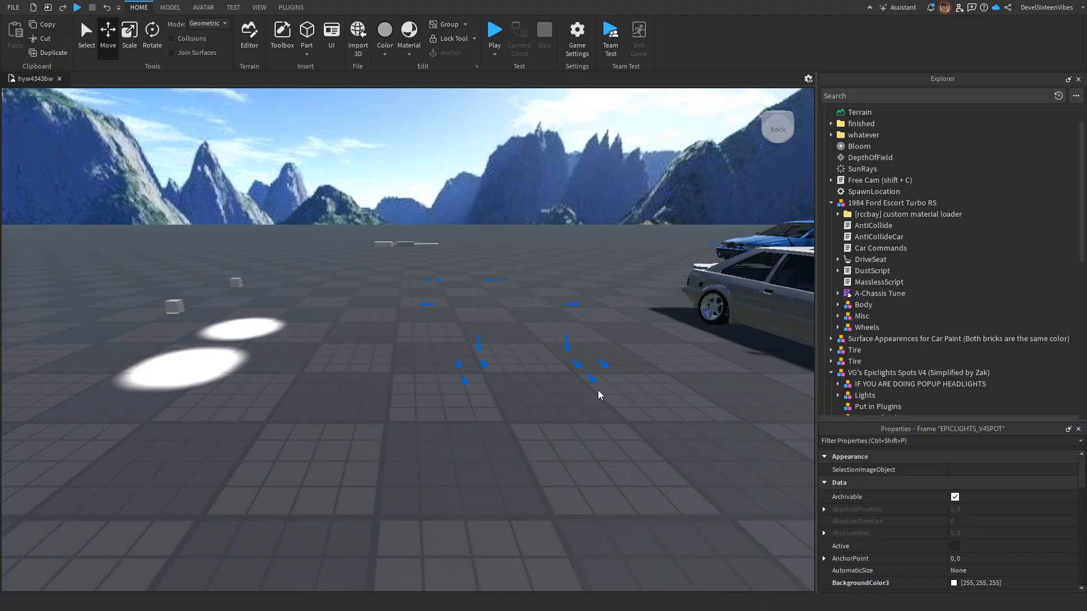
# - Select the whole VG's Epiclights Spots V4 kit to view the position of its light parts relative to the Escort
pyautogui.moveTo(602, 389); pyautogui.dragTo(596, 390, button='right')
pyautogui.click(596, 390)
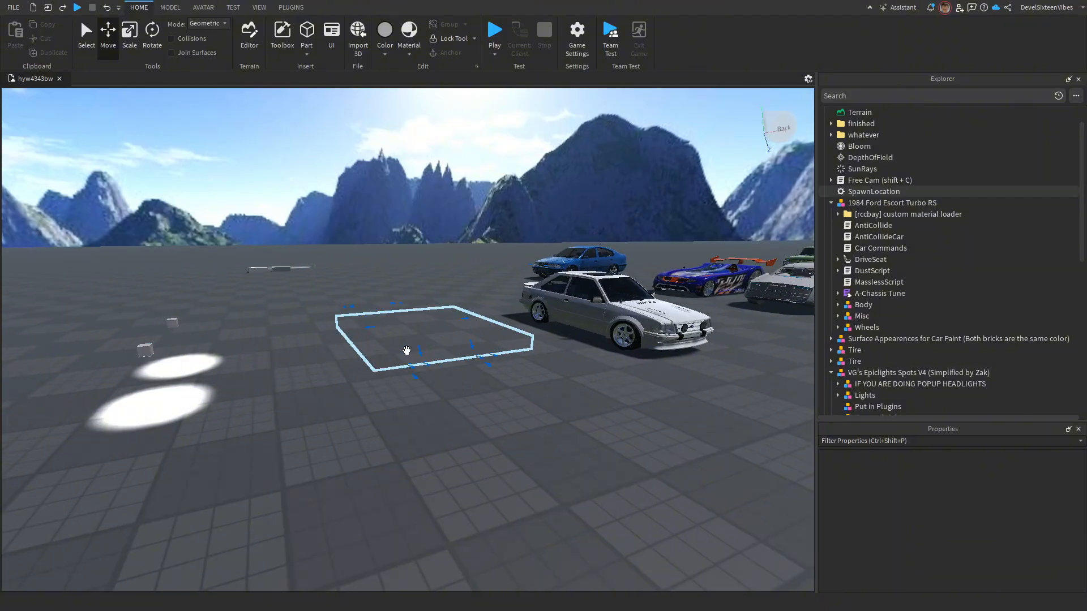
pyautogui.click(418, 351)
pyautogui.moveTo(385, 294); pyautogui.dragTo(424, 319, button='right')
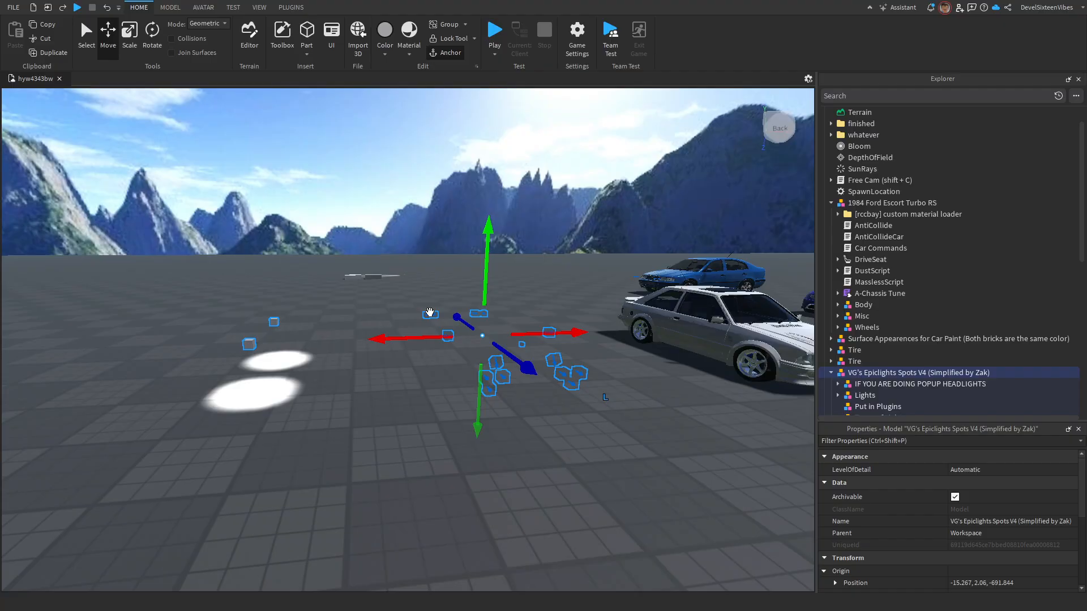
pyautogui.moveTo(430, 312); pyautogui.dragTo(430, 312, button='right')
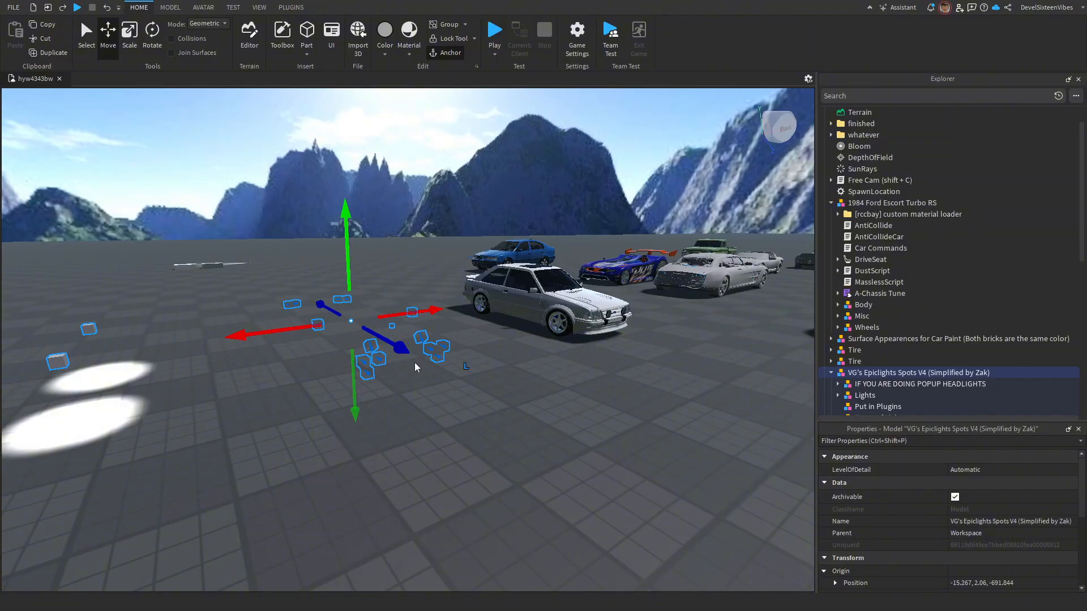
pyautogui.moveTo(414, 363); pyautogui.dragTo(414, 362, button='right')
pyautogui.click(491, 496)
# - Inspect the white Escort's exterior and its interior dashboard up close
pyautogui.press('w')
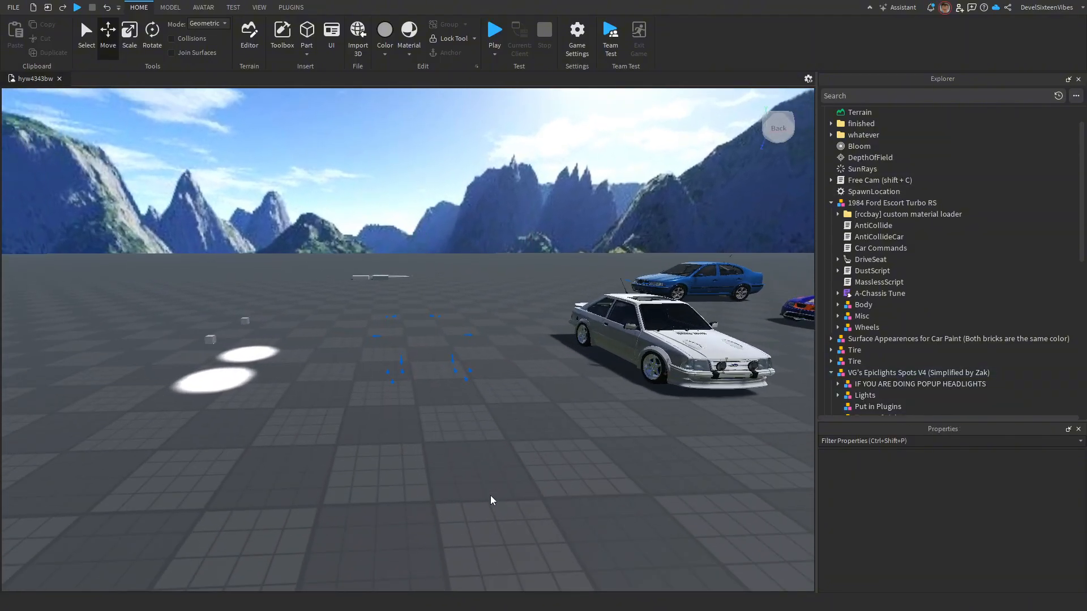
pyautogui.press('w')
pyautogui.moveTo(477, 430); pyautogui.dragTo(477, 429, button='right')
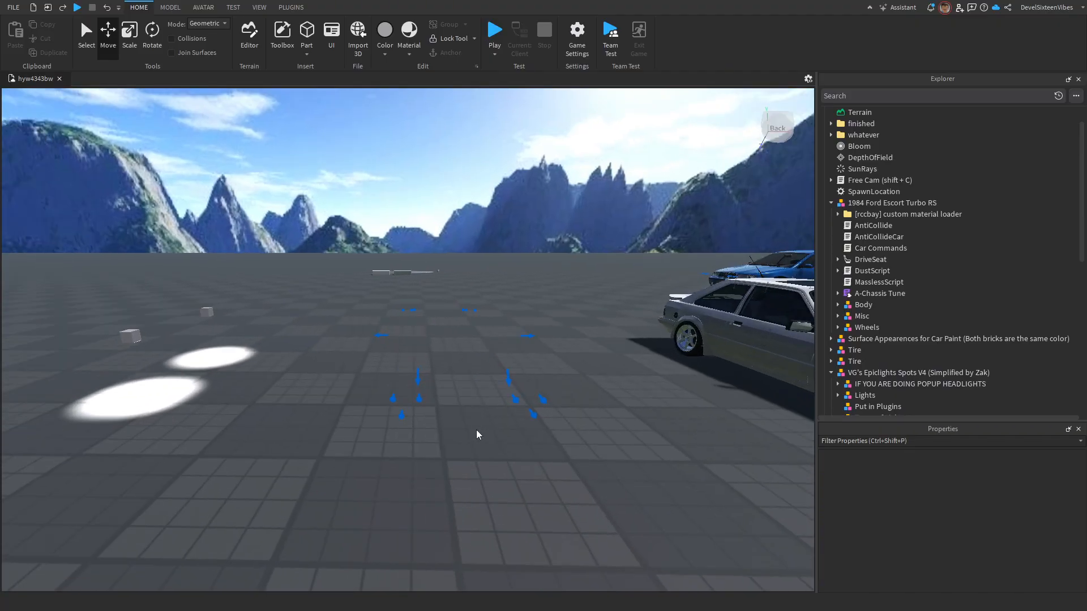
pyautogui.press('d')
pyautogui.press('s')
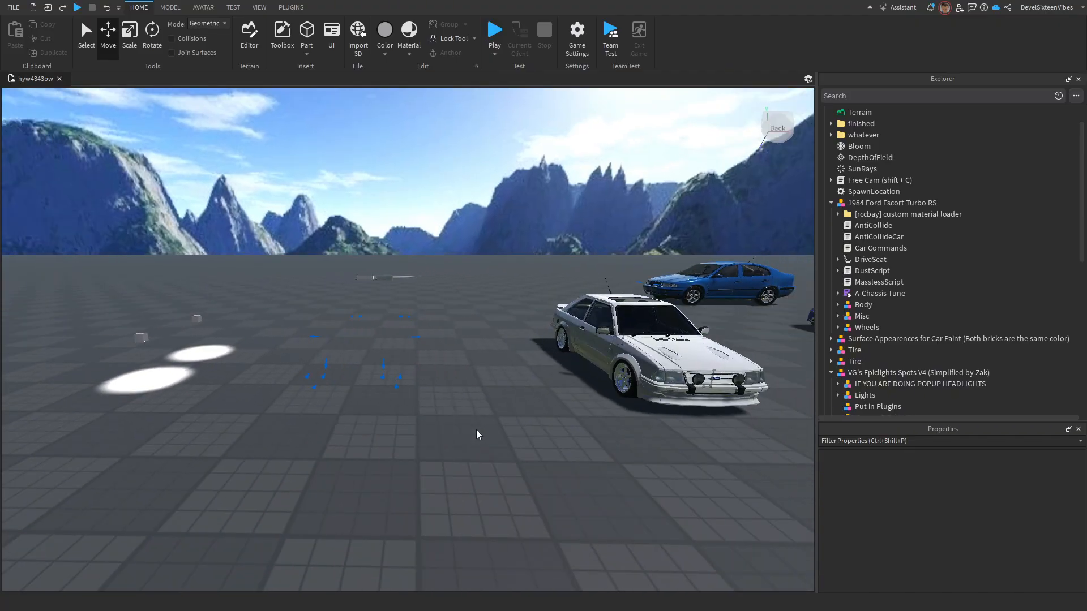
pyautogui.press('w')
pyautogui.moveTo(521, 419); pyautogui.dragTo(521, 419, button='right')
pyautogui.press('w')
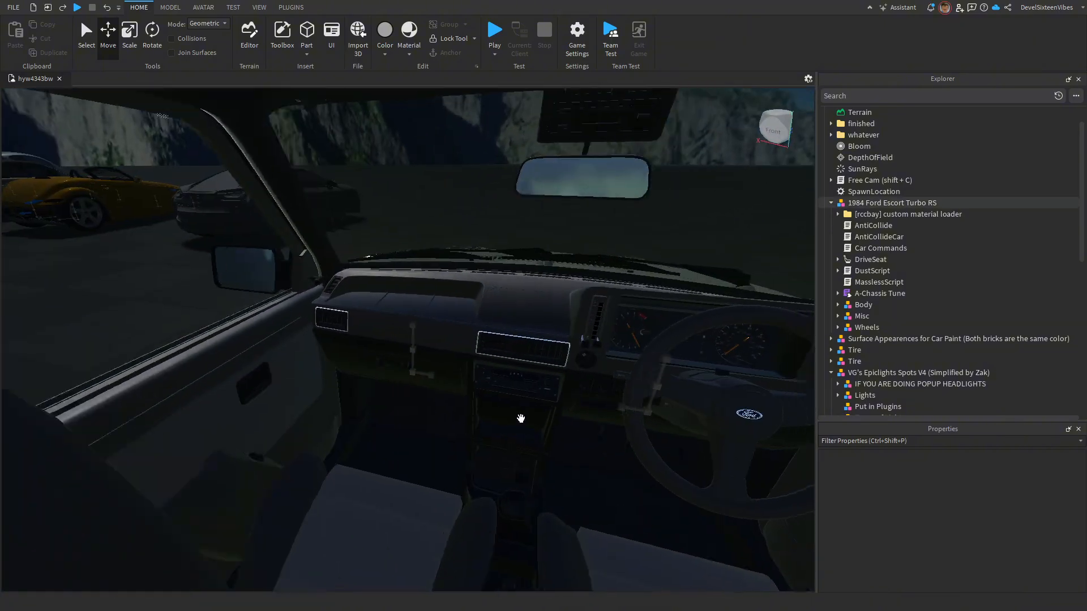
pyautogui.moveTo(274, 381); pyautogui.dragTo(491, 371, button='right')
pyautogui.press('s')
pyautogui.press('s')
# - Select the VG's Epiclights Spots V4 kit and move it 17.818 studs along the red axis onto the Escort
pyautogui.click(491, 371)
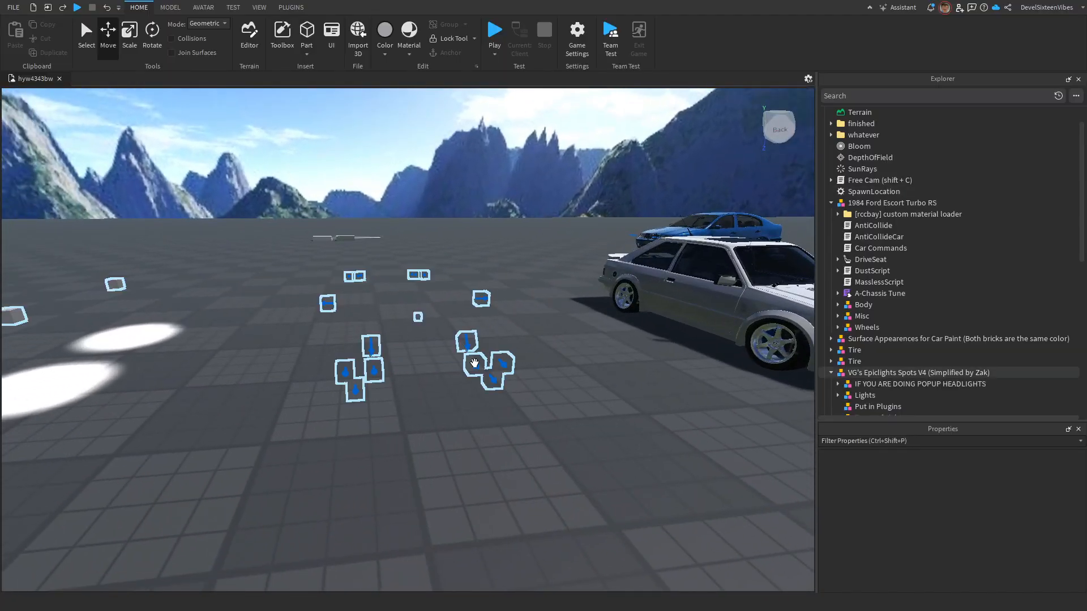
pyautogui.press('f')
pyautogui.scroll(-1, 1009, 334)
pyautogui.scroll(-3, 1009, 334)
pyautogui.moveTo(558, 295); pyautogui.dragTo(557, 296, button='right')
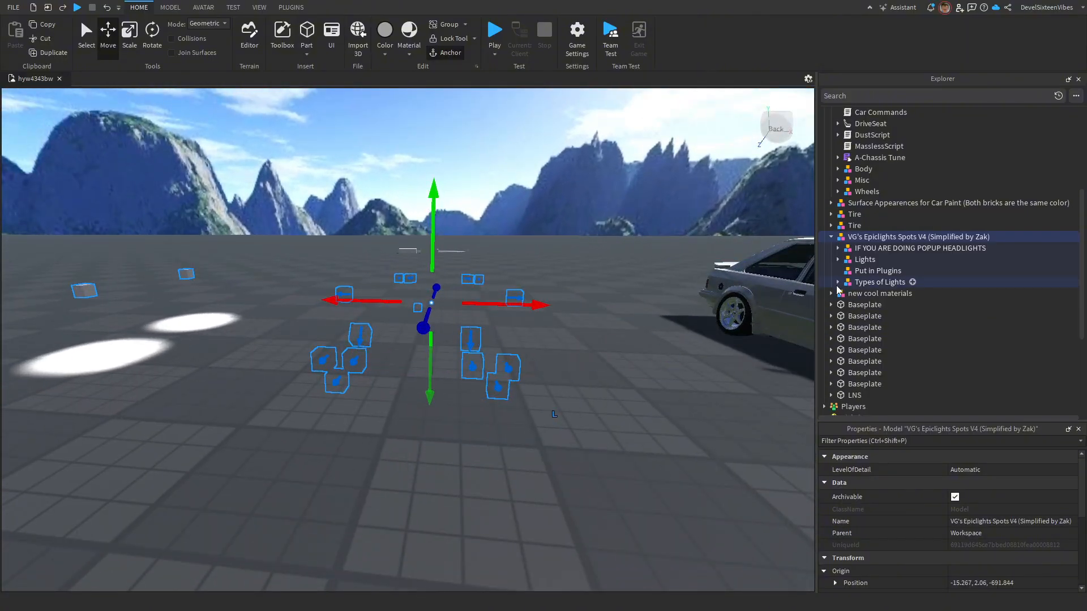
pyautogui.moveTo(773, 258); pyautogui.dragTo(773, 258, button='right')
pyautogui.moveTo(470, 280); pyautogui.dragTo(502, 281)
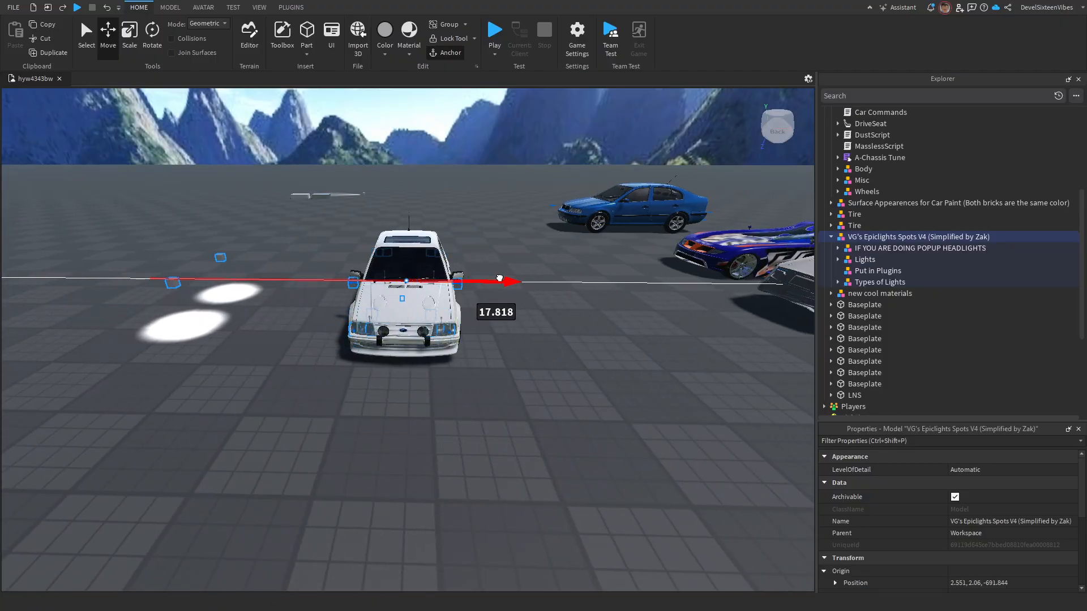
pyautogui.moveTo(500, 279); pyautogui.dragTo(500, 278, button='right')
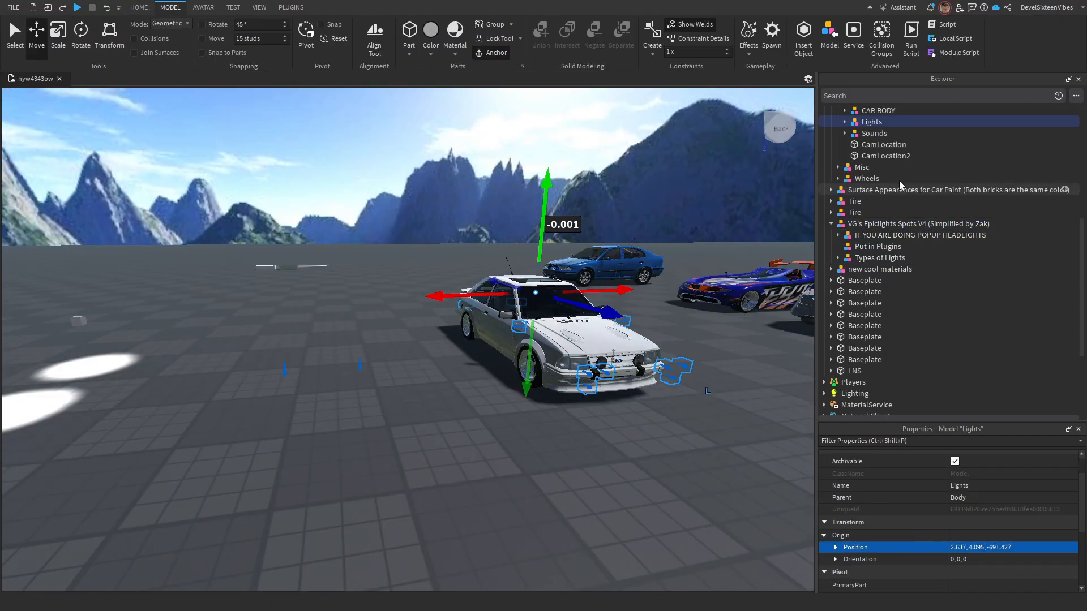
# - Move the IF YOU ARE DOING POPUP HEADLIGHTS model 13.114 studs sideways onto the Escort and 3.013 studs along its green axis
pyautogui.click(889, 236)
pyautogui.moveTo(582, 318); pyautogui.dragTo(582, 318, button='right')
pyautogui.moveTo(447, 318); pyautogui.dragTo(566, 343)
pyautogui.moveTo(559, 341); pyautogui.dragTo(558, 341, button='right')
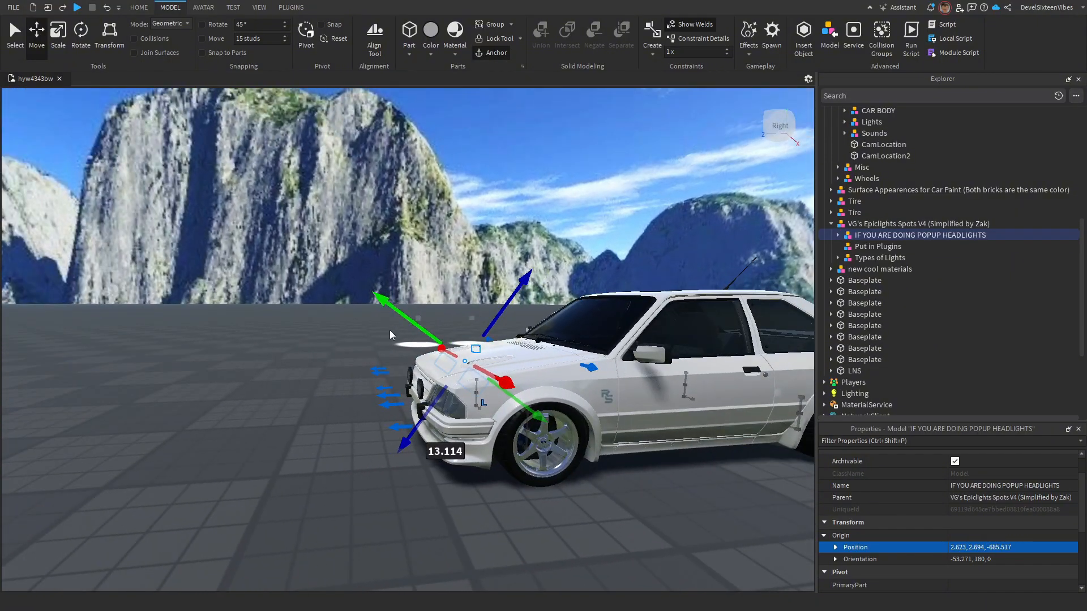
pyautogui.moveTo(399, 313); pyautogui.dragTo(301, 286)
pyautogui.moveTo(757, 262); pyautogui.dragTo(757, 263, button='right')
pyautogui.moveTo(610, 354); pyautogui.dragTo(609, 355, button='right')
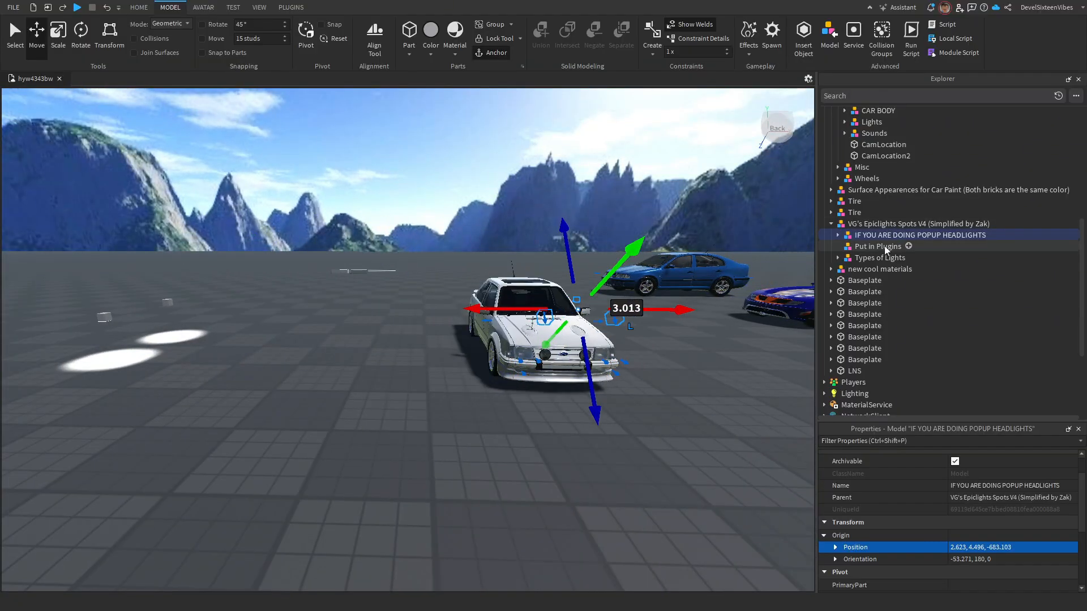
# - Delete the empty Put in Plugins model and move the Types of Lights model toward the Escort
pyautogui.click(875, 247)
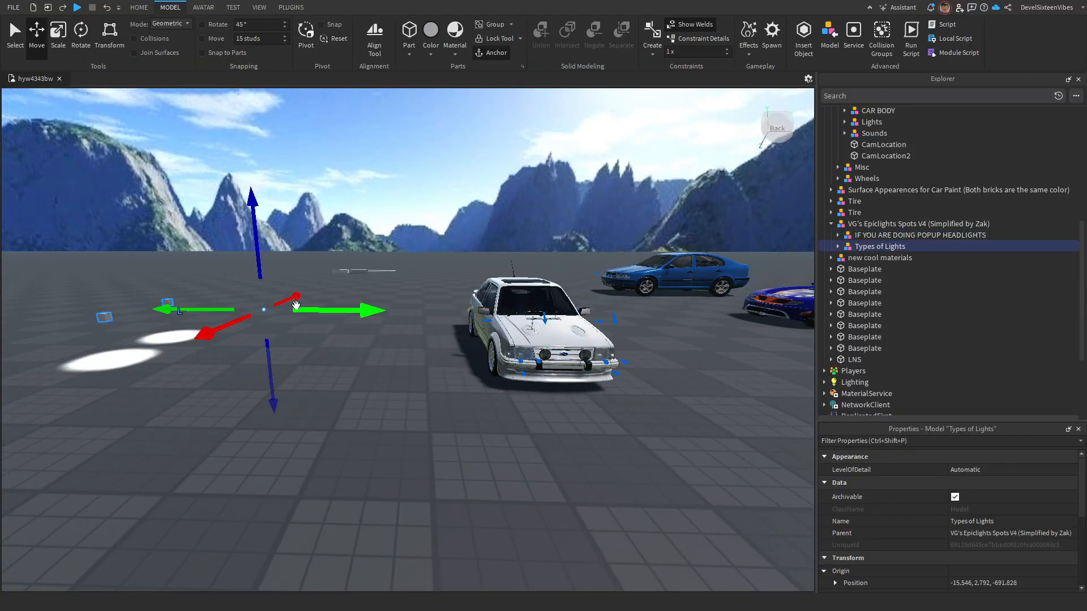
pyautogui.moveTo(295, 305); pyautogui.dragTo(332, 301)
pyautogui.click(504, 429)
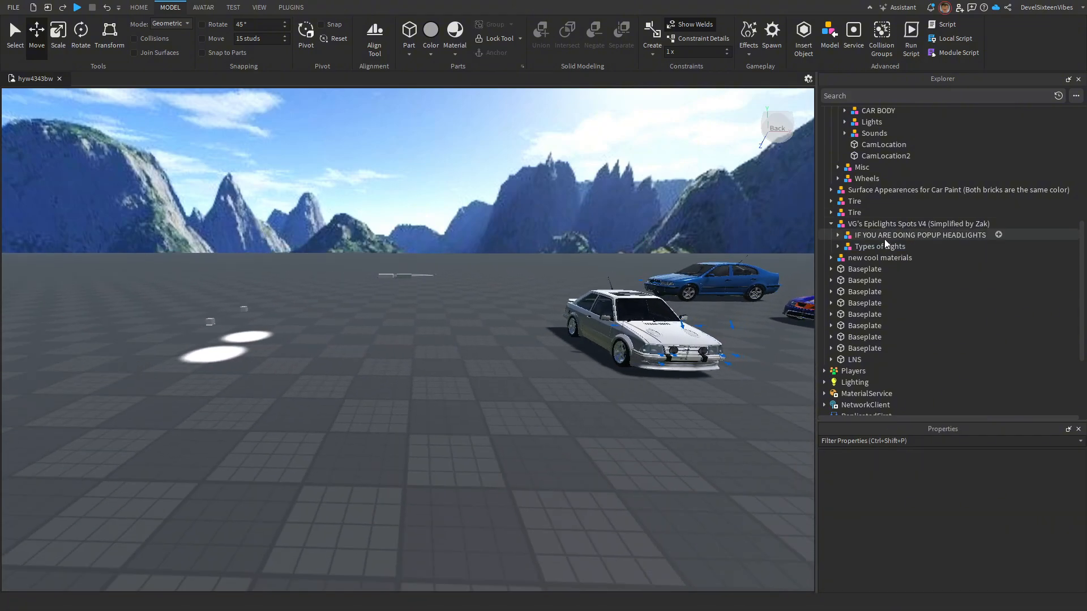
# - Copy the MakeWeld and ModelWeld popup lines from the PUT CODE INTO MISCWELD script, then delete that script
pyautogui.click(678, 498)
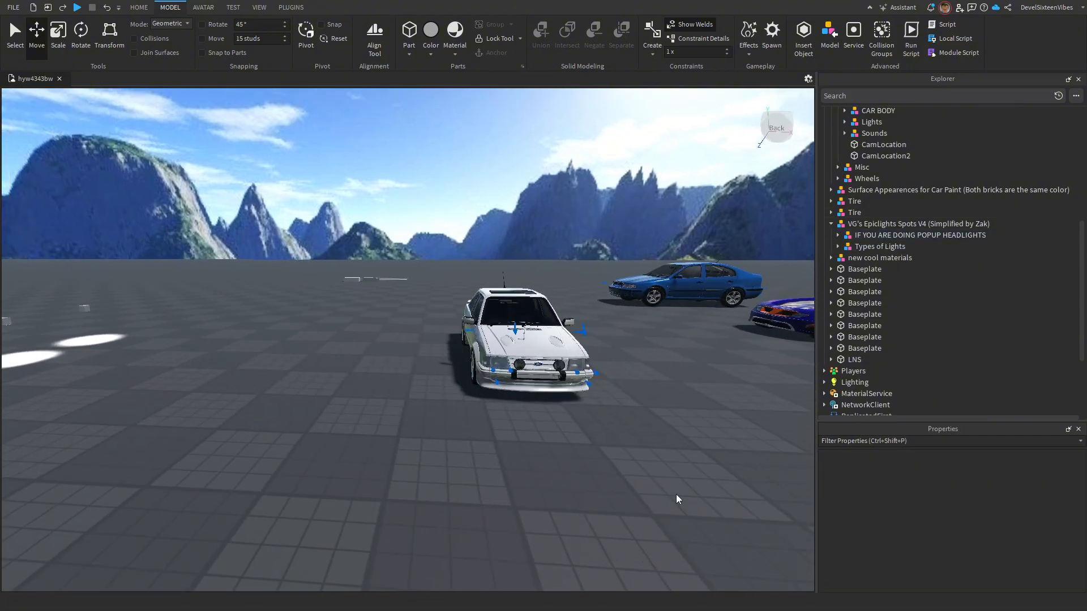
pyautogui.press('w')
pyautogui.moveTo(678, 499)
pyautogui.mouseDown(button='right')
pyautogui.moveTo(706, 483)
pyautogui.moveTo(671, 484)
pyautogui.mouseUp(button='right')
pyautogui.press('d')
pyautogui.press('w')
pyautogui.press('a')
pyautogui.press('d')
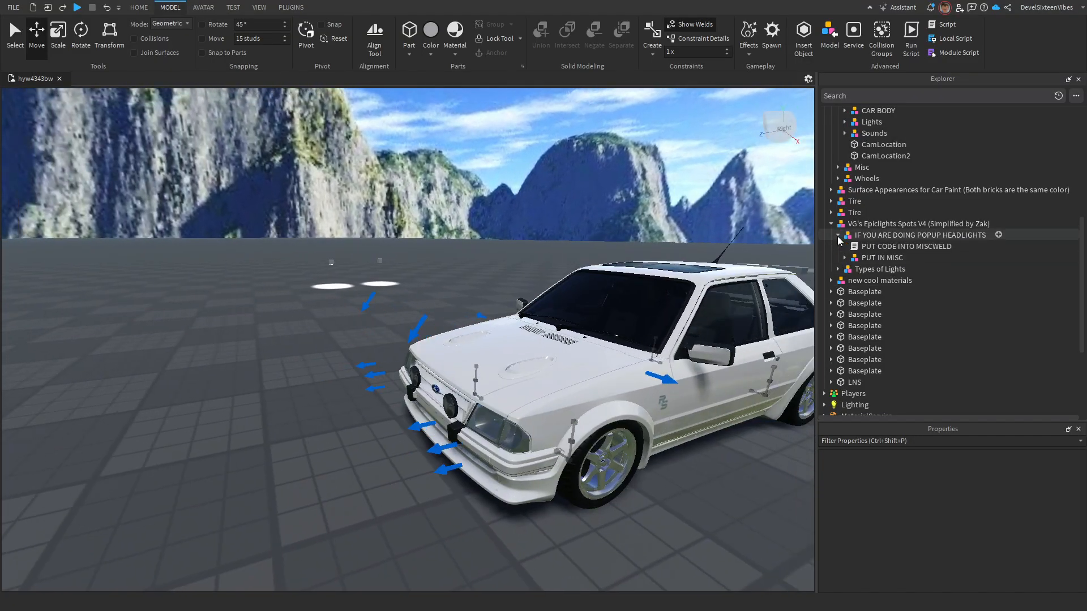
pyautogui.doubleClick(874, 249)
pyautogui.moveTo(247, 136); pyautogui.dragTo(19, 129)
pyautogui.hotkey('ctrl', 'c')
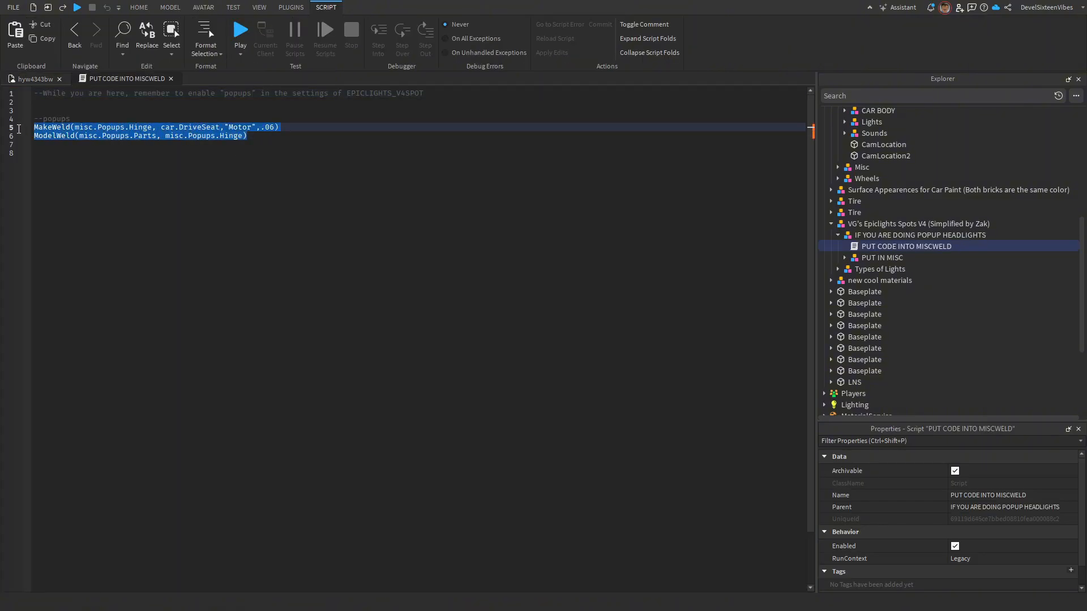
pyautogui.click(170, 79)
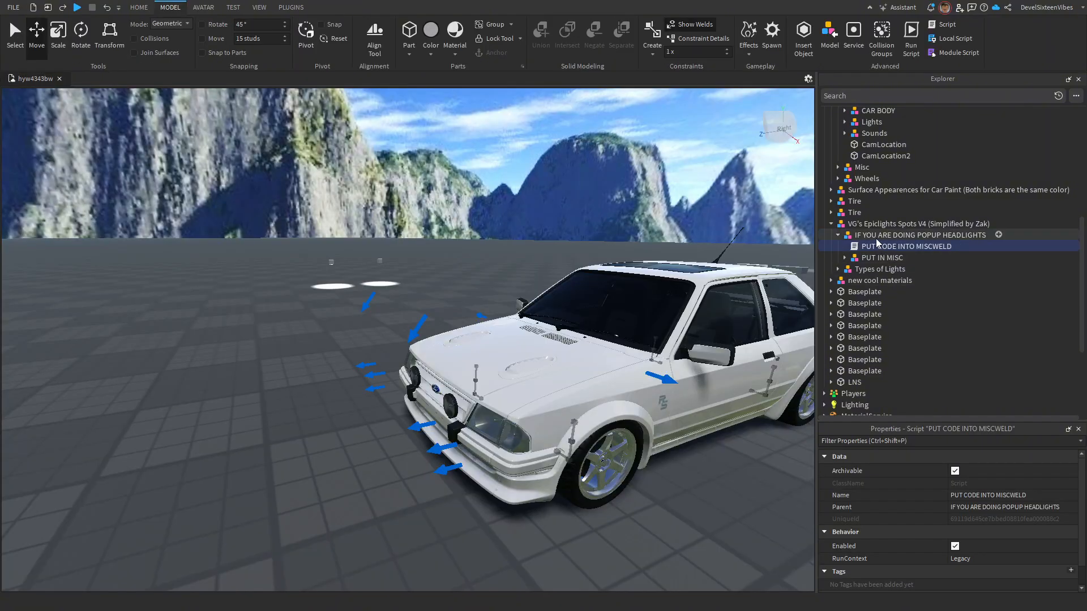
pyautogui.press('Delete')
# - Paste the copied popup weld lines into the Escort's MiscWeld script, below the Boost weld lines
pyautogui.scroll(7, 876, 241)
pyautogui.click(838, 315)
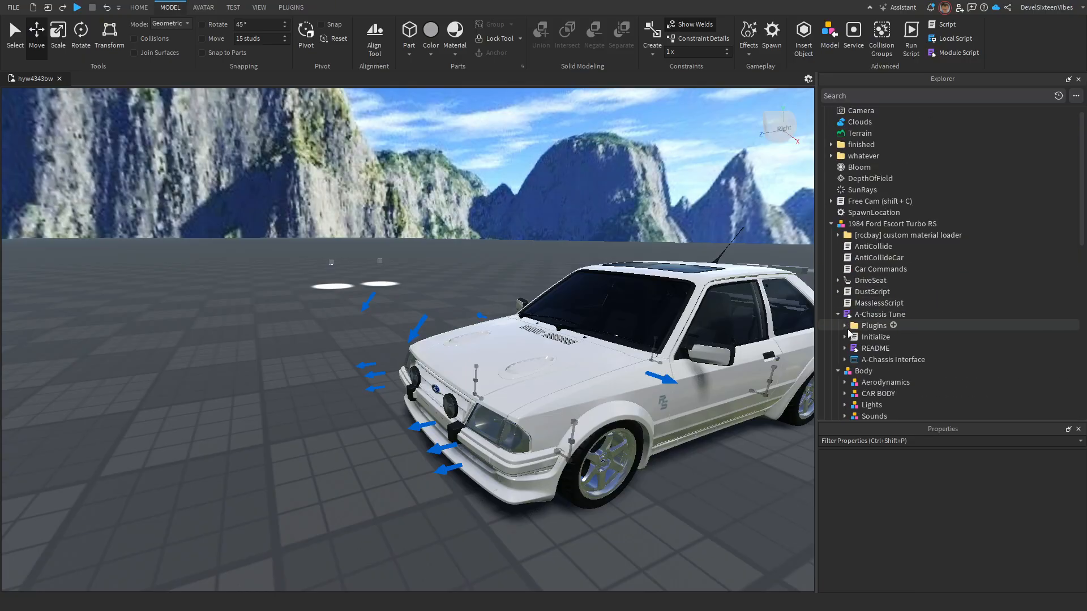
pyautogui.click(844, 336)
pyautogui.doubleClick(880, 349)
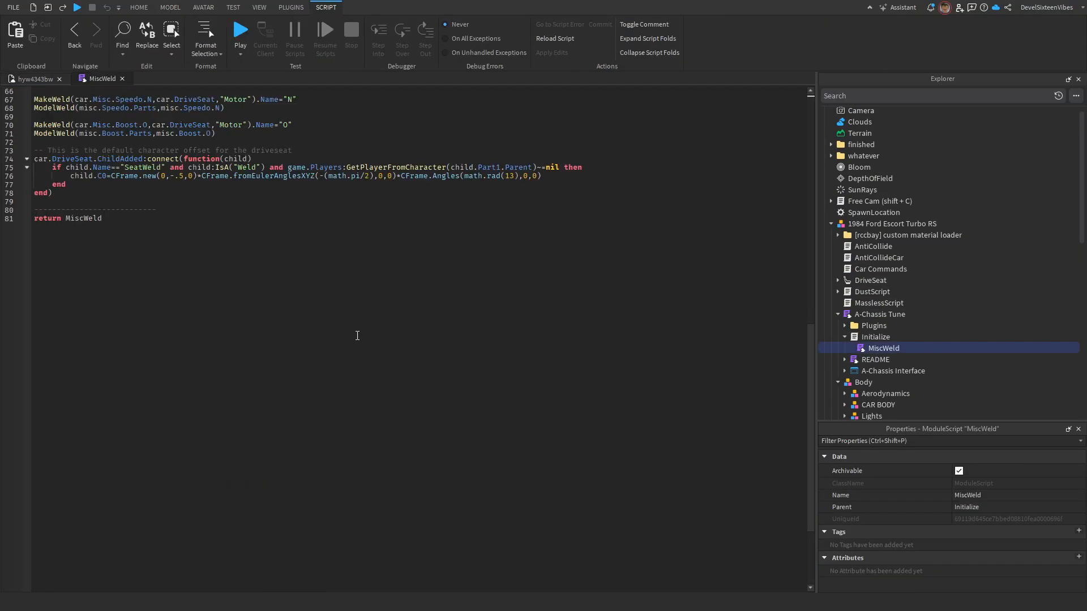
pyautogui.scroll(5, 275, 356)
pyautogui.click(256, 313)
pyautogui.press('Return')
pyautogui.press('Return')
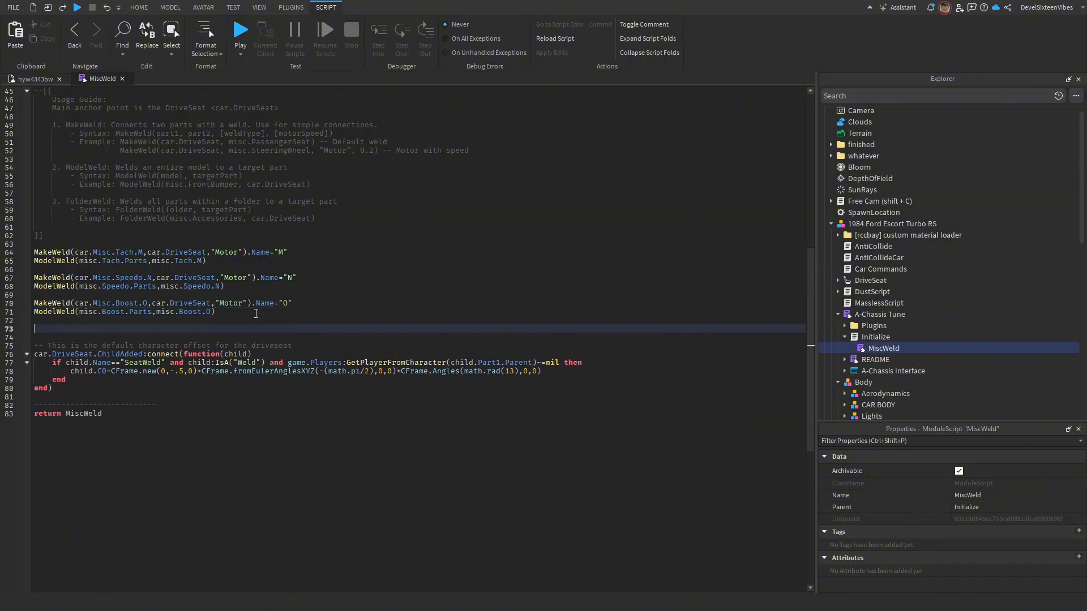
pyautogui.hotkey('ctrl', 'v')
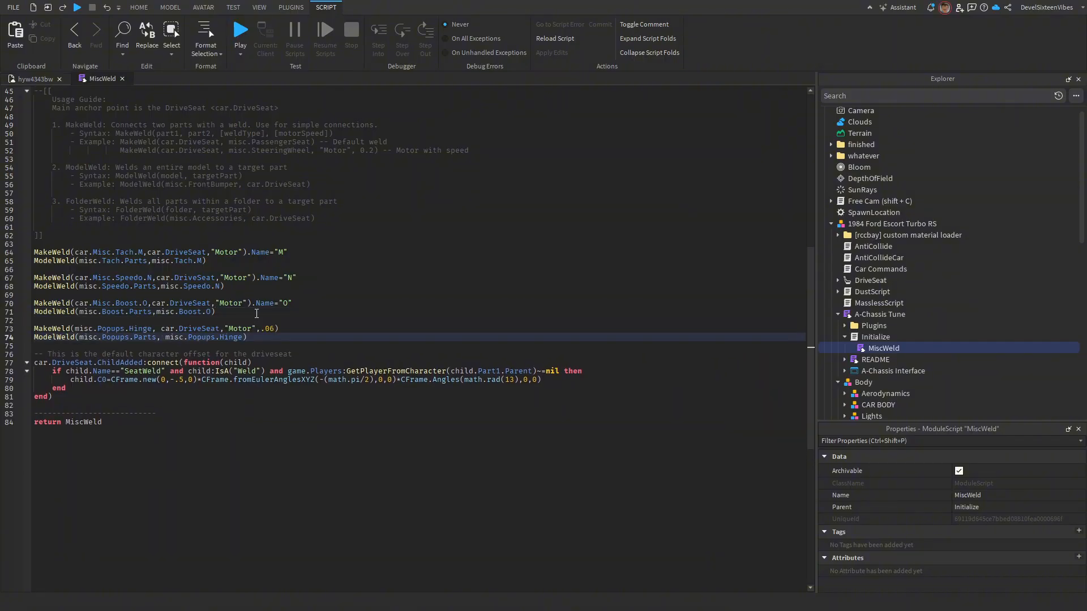
pyautogui.click(122, 79)
# - Move the PUT IN MISC model into the Escort's Misc model and ungroup it
pyautogui.scroll(-6, 944, 298)
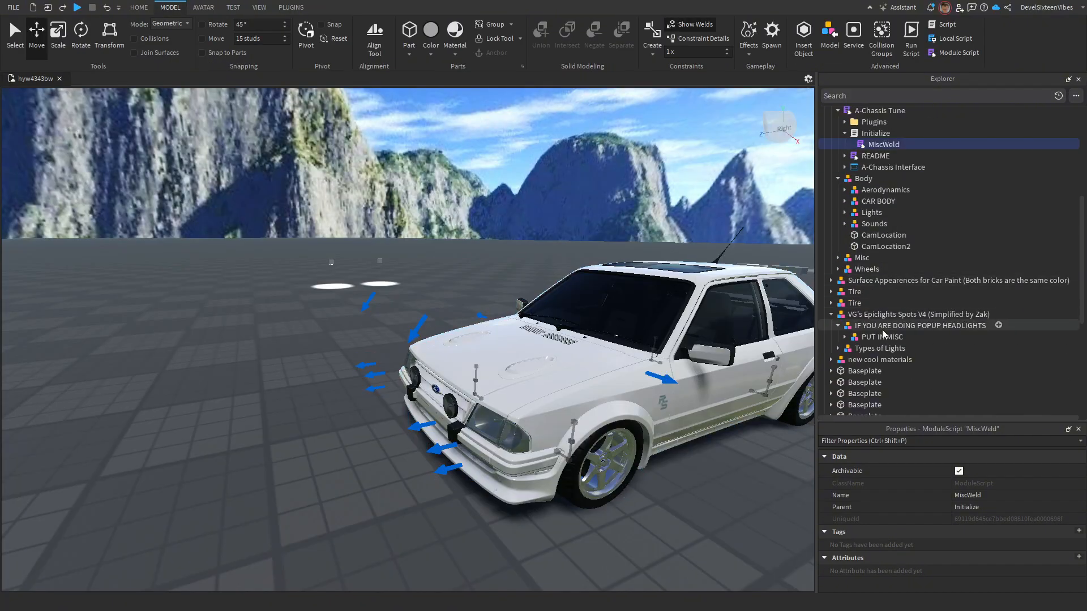
pyautogui.moveTo(874, 334); pyautogui.dragTo(855, 257)
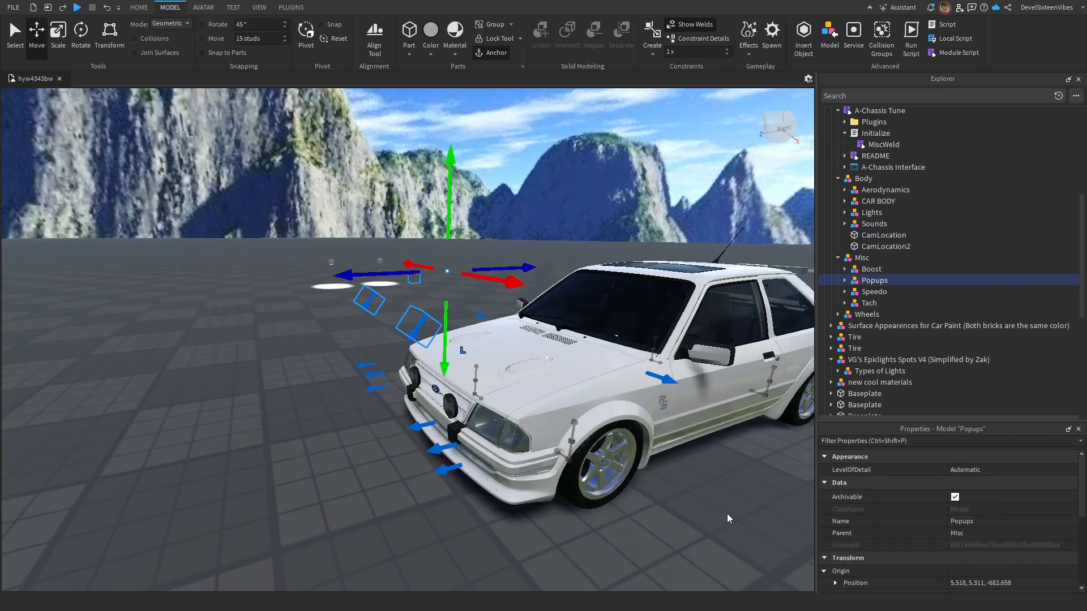
pyautogui.hotkey('ctrl', 'u')
# - Examine the contents of the Popups model and the position of its Hinge part over the Escort
pyautogui.click(844, 280)
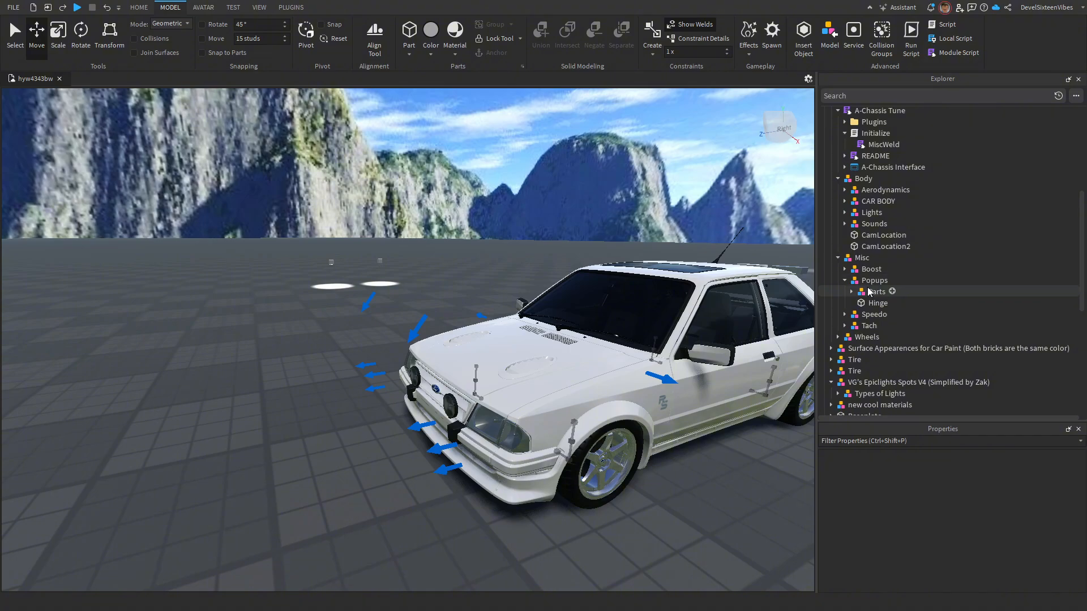
pyautogui.click(851, 292)
pyautogui.scroll(-3, 892, 298)
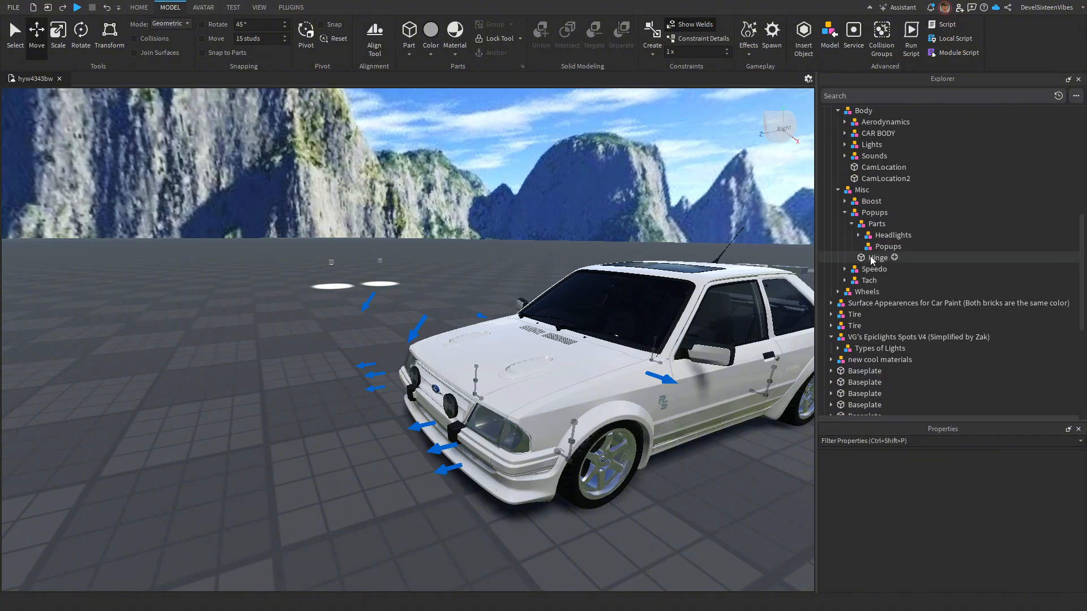
pyautogui.press('d')
pyautogui.moveTo(606, 281); pyautogui.dragTo(605, 284, button='right')
pyautogui.press('s')
pyautogui.press('w')
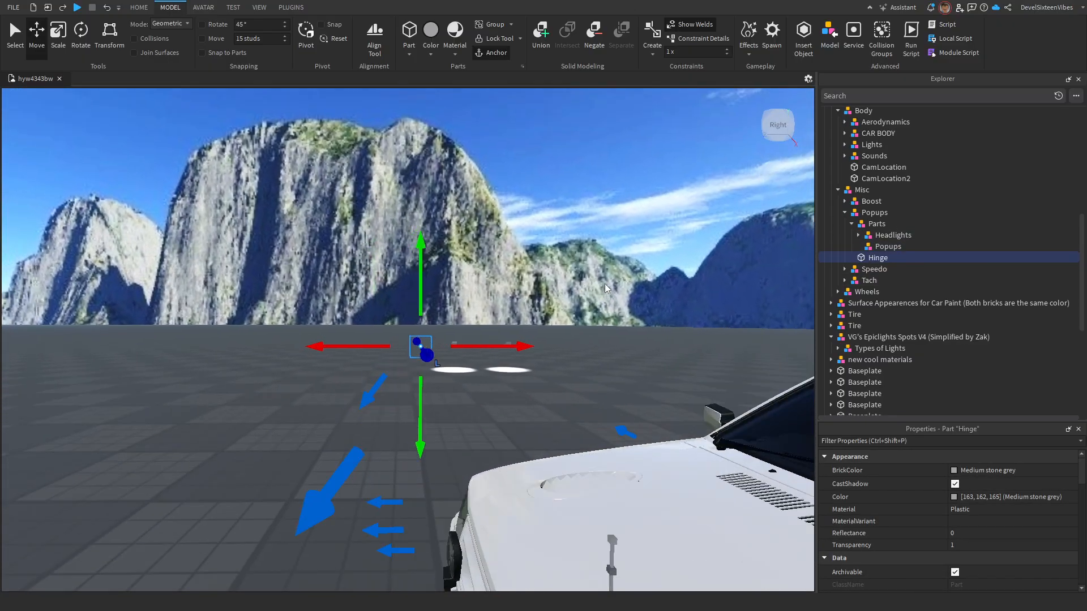
pyautogui.press('a')
pyautogui.moveTo(415, 306); pyautogui.dragTo(438, 291, button='right')
pyautogui.press('s')
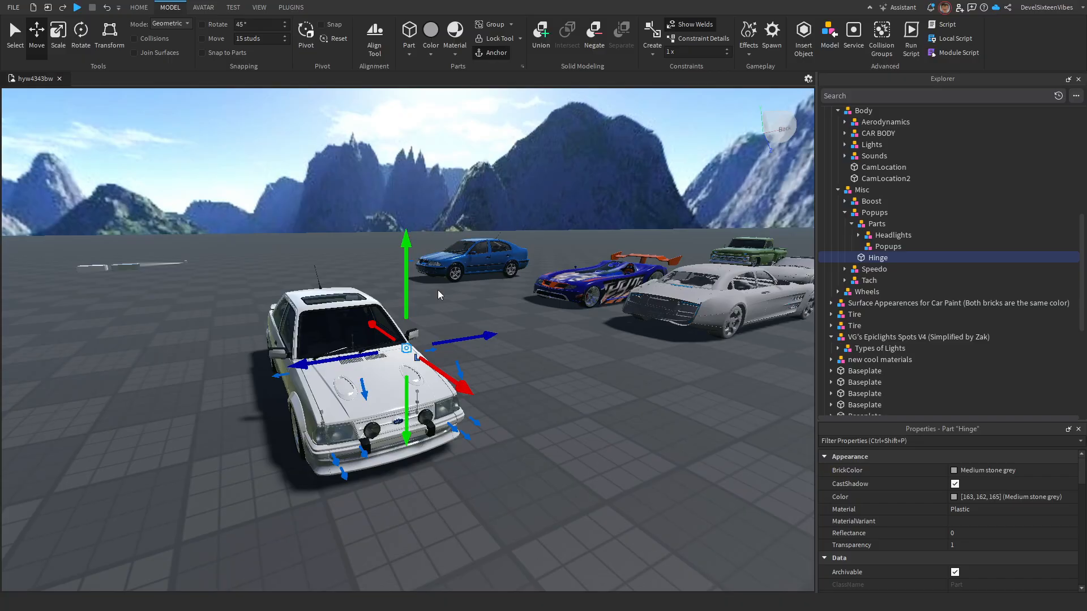
pyautogui.moveTo(524, 315); pyautogui.dragTo(537, 310, button='right')
# - Examine the inner Popups model and the High, Low and Running groups of the Headlights model
pyautogui.click(877, 248)
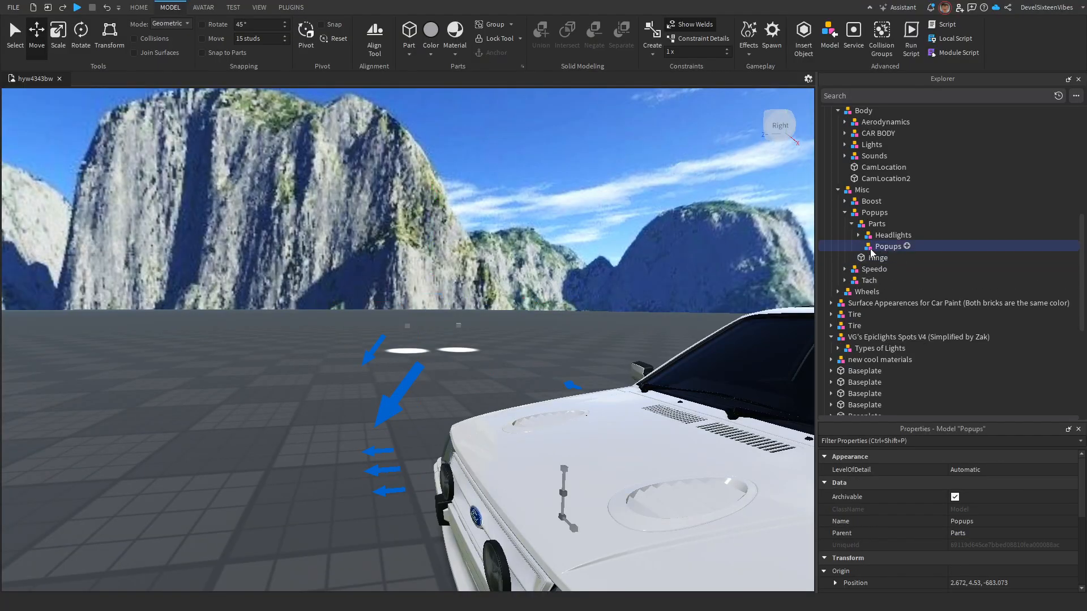
pyautogui.click(858, 235)
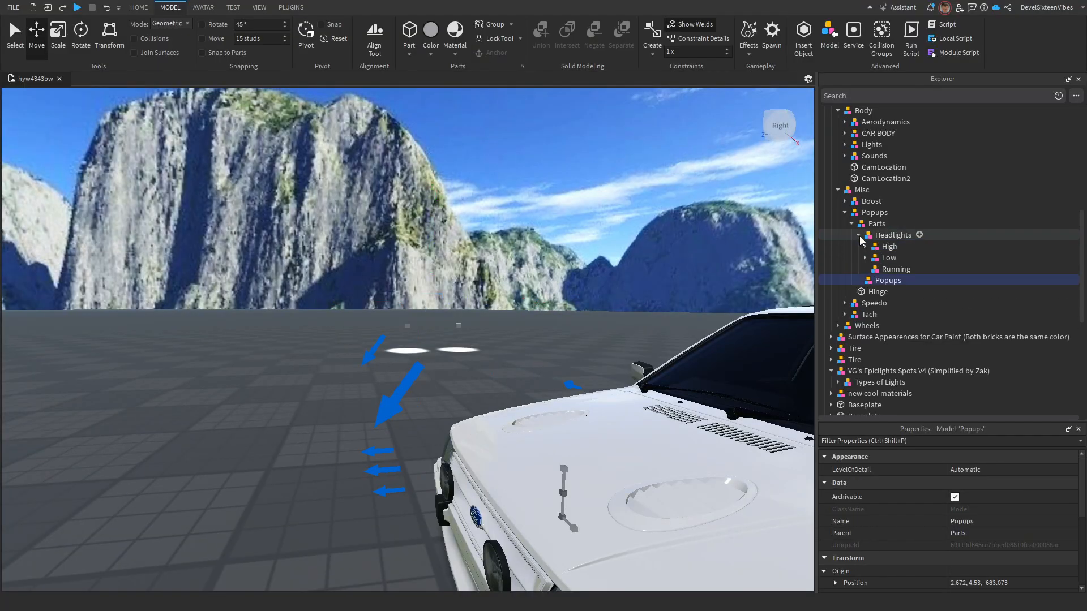
pyautogui.click(865, 258)
pyautogui.click(865, 247)
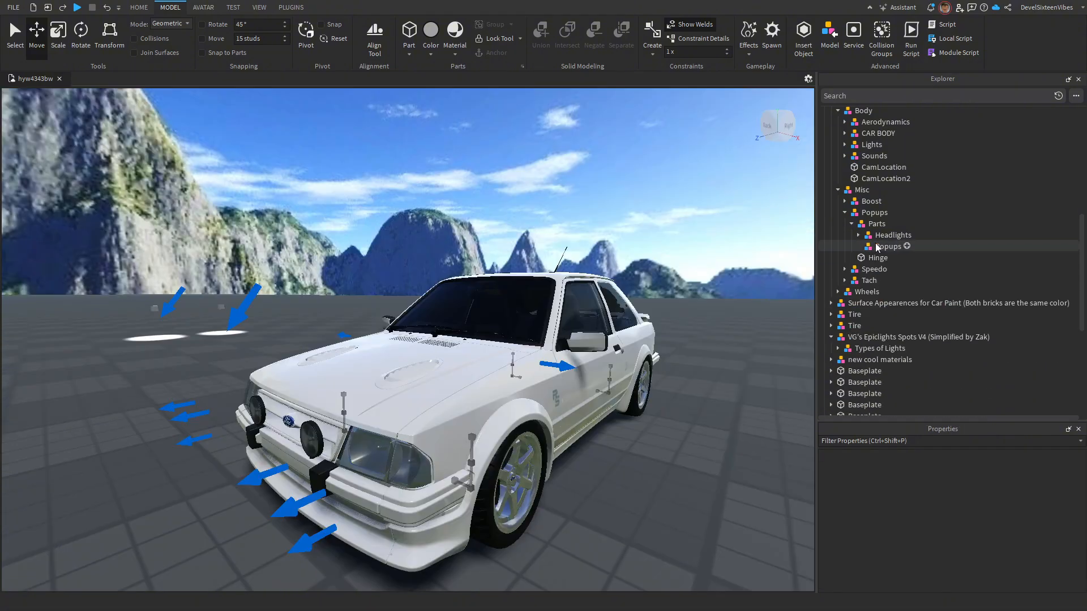
# - Insert a block part, place it over the Escort's hood and scale it down to stand in for a popup headlight
pyautogui.click(878, 246)
pyautogui.moveTo(555, 320); pyautogui.dragTo(556, 339, button='right')
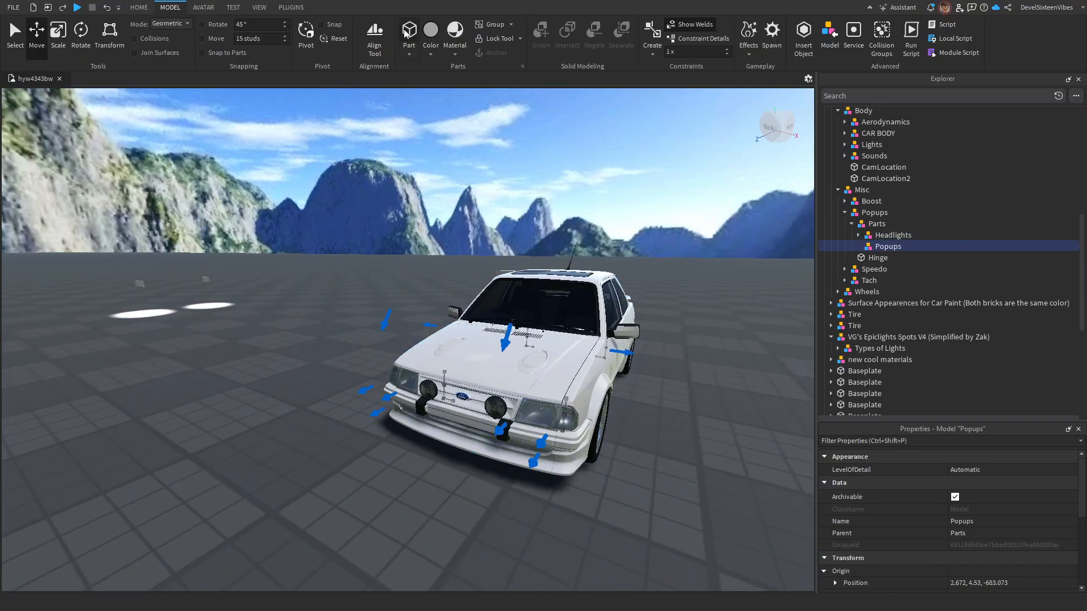
pyautogui.click(409, 31)
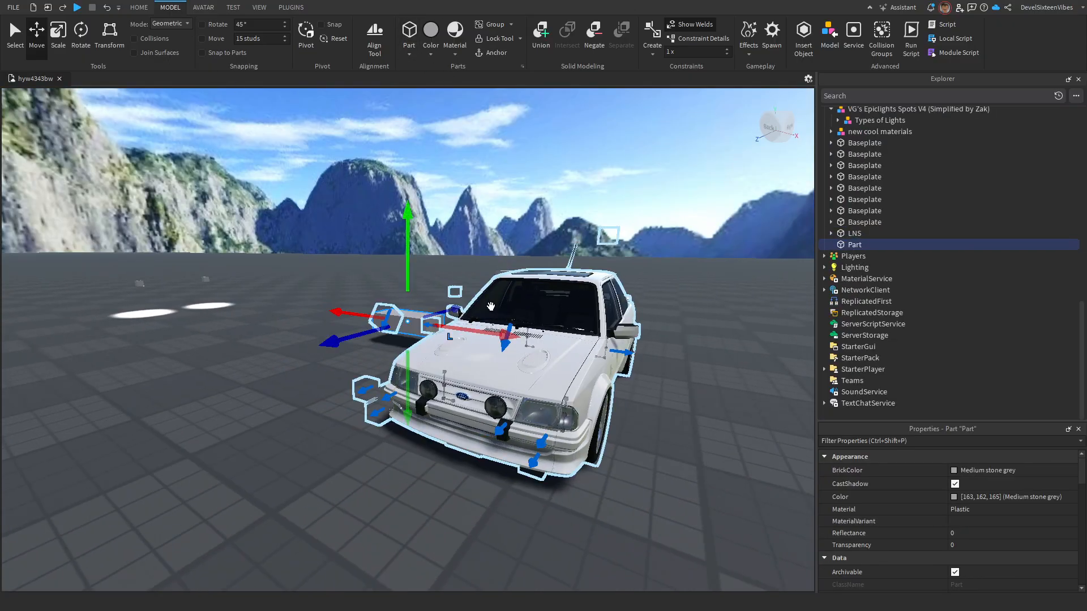
pyautogui.press('f')
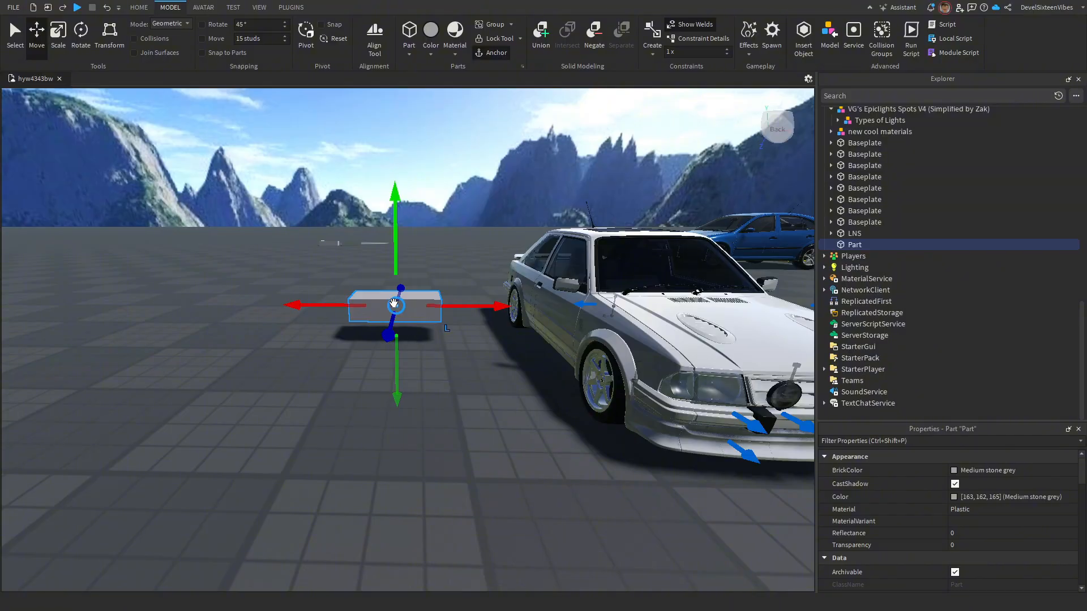
pyautogui.moveTo(394, 304); pyautogui.dragTo(498, 315)
pyautogui.hotkey('ctrl', '3')
pyautogui.moveTo(526, 371); pyautogui.dragTo(518, 316)
pyautogui.moveTo(518, 316); pyautogui.dragTo(498, 320, button='right')
pyautogui.press('w')
pyautogui.press('d')
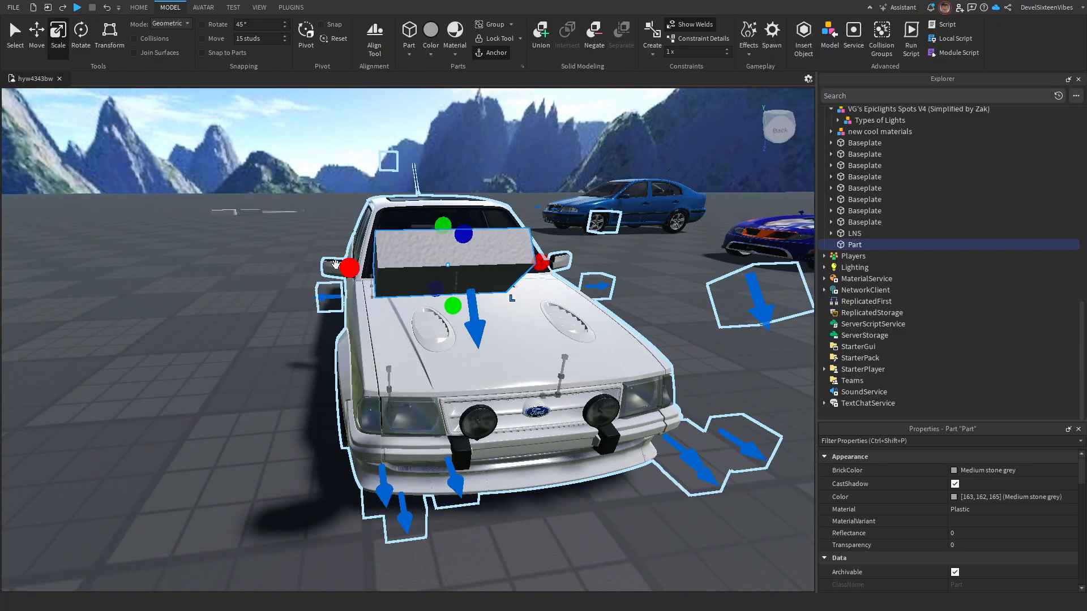
pyautogui.moveTo(347, 268); pyautogui.dragTo(405, 266)
pyautogui.moveTo(405, 266); pyautogui.dragTo(345, 269, button='right')
pyautogui.press('d')
# - Duplicate the block and move the copy 2.99 studs along the red axis to the other side of the hood
pyautogui.hotkey('ctrl', '2')
pyautogui.hotkey('ctrl', 'd')
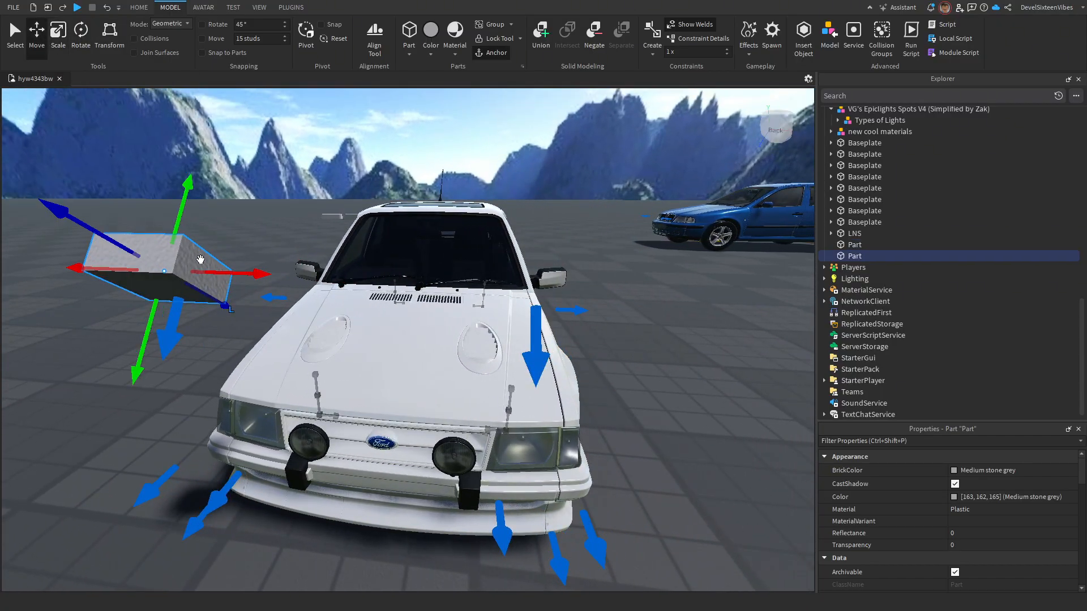
pyautogui.moveTo(262, 274); pyautogui.dragTo(290, 275)
pyautogui.moveTo(291, 274); pyautogui.dragTo(244, 275, button='right')
pyautogui.press('d')
pyautogui.moveTo(290, 275); pyautogui.dragTo(703, 306)
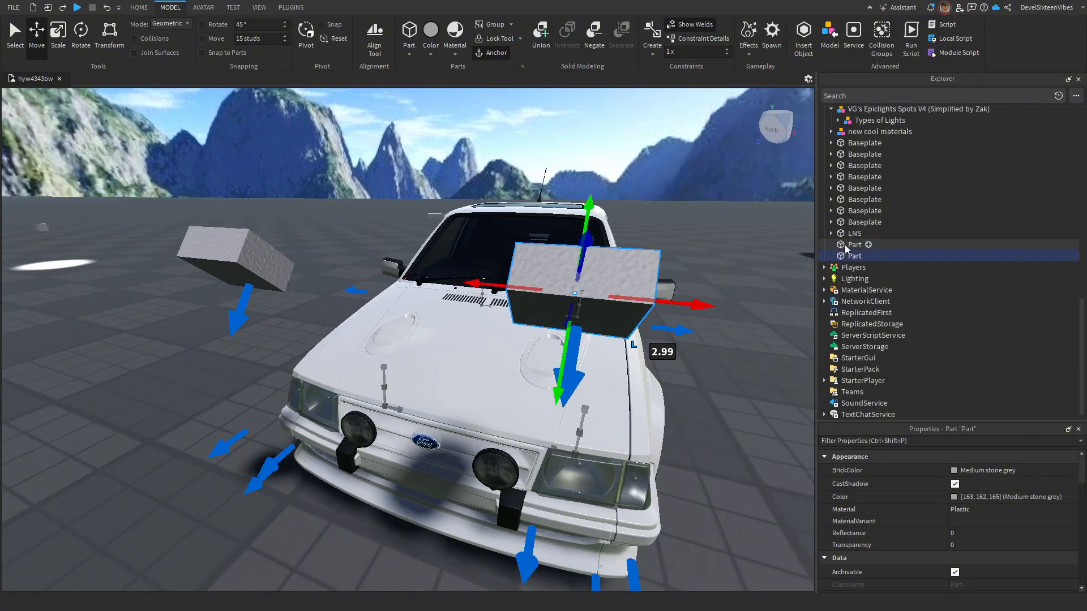
# - Make both blocks massless with CanCollide off, and move them into the Popups model inside Parts
pyautogui.keyDown('ctrl'); pyautogui.click(855, 245); pyautogui.keyUp('ctrl')
pyautogui.scroll(-10, 989, 508)
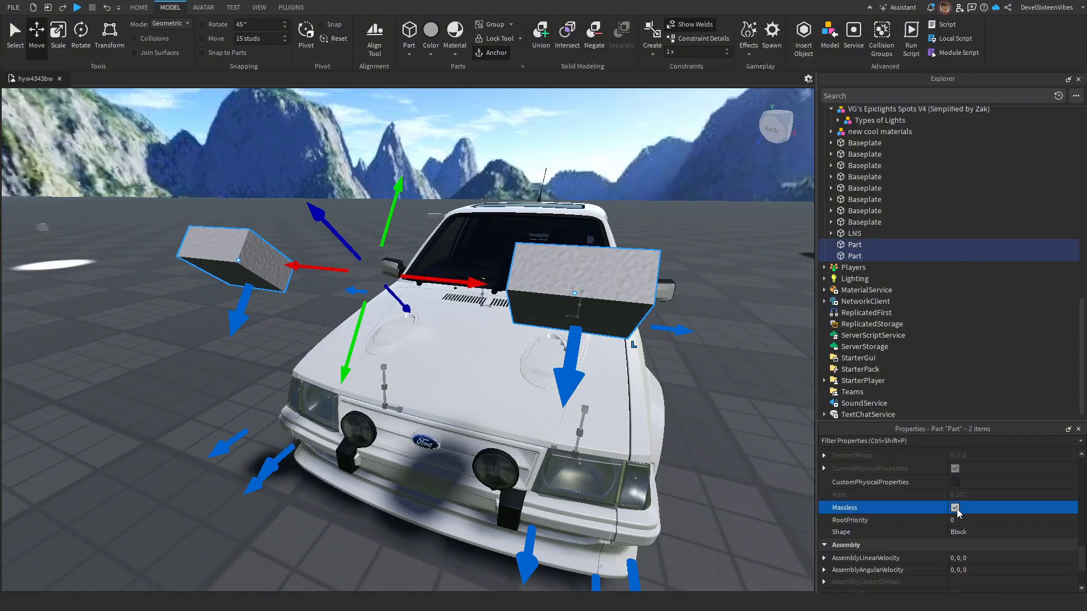
pyautogui.scroll(-5, 956, 512)
pyautogui.click(955, 532)
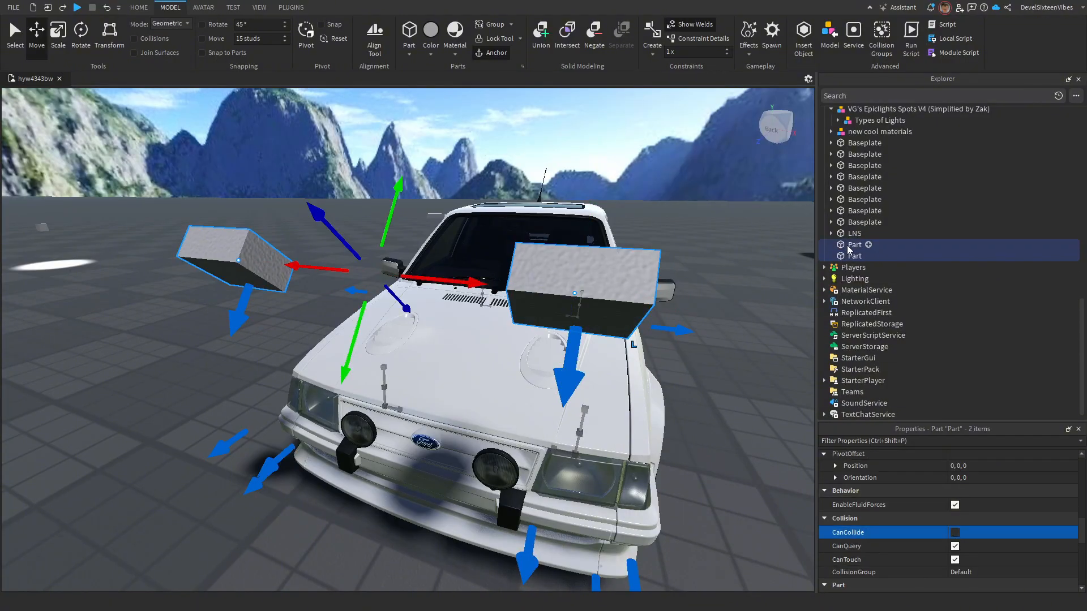
pyautogui.moveTo(850, 249); pyautogui.dragTo(895, 270)
pyautogui.moveTo(880, 229); pyautogui.dragTo(881, 224)
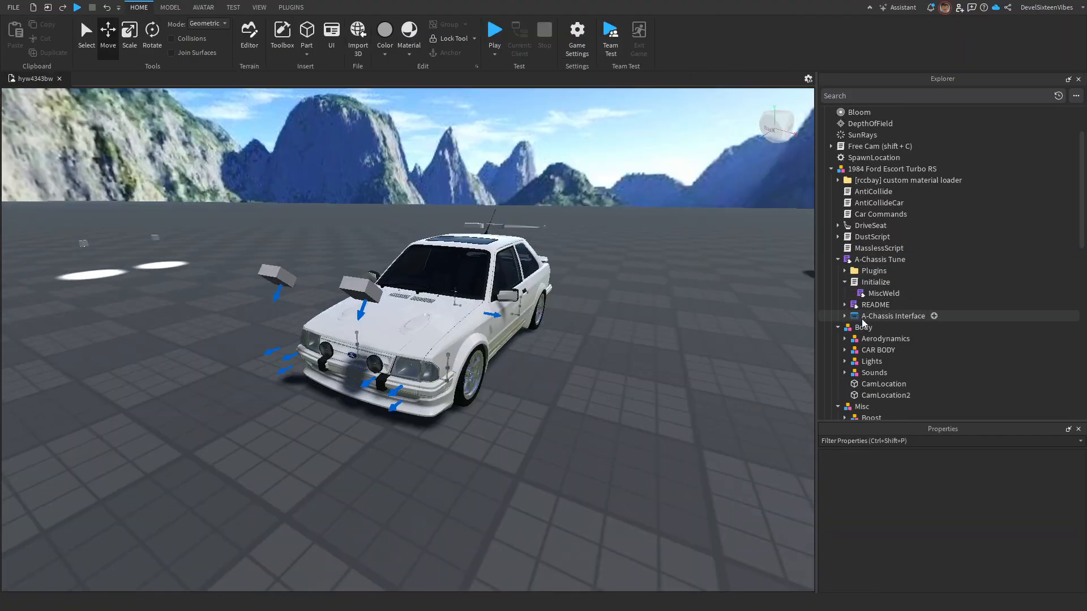
# - Set config.PopupsEnabled to true in the Configuration script of the EPICLIGHTS_V4SPOT plugin and check the Popups keybind
pyautogui.click(845, 271)
pyautogui.scroll(-2, 864, 318)
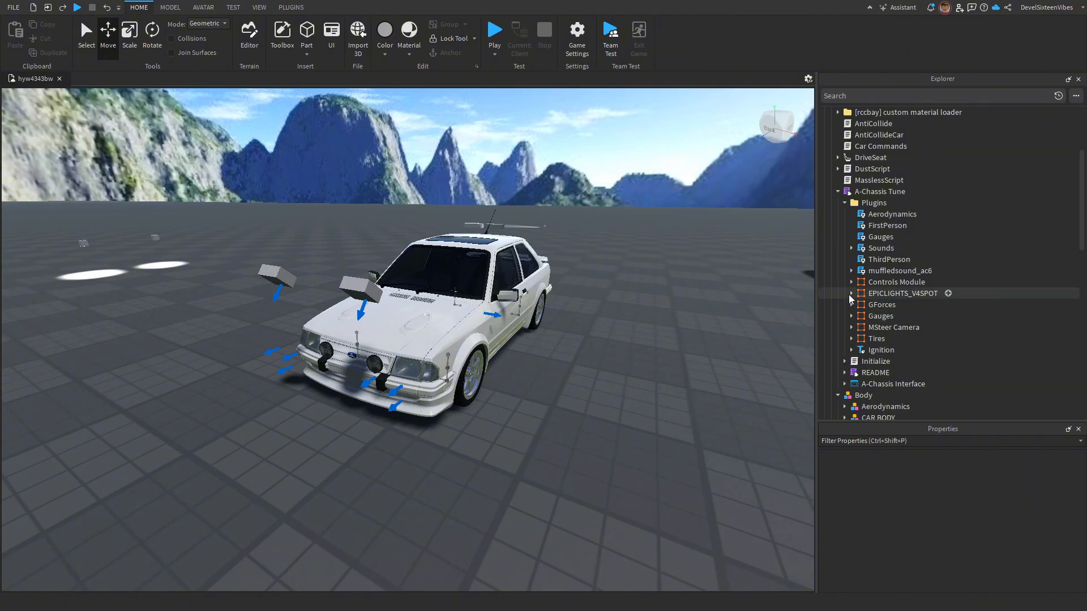
pyautogui.click(851, 293)
pyautogui.doubleClick(885, 339)
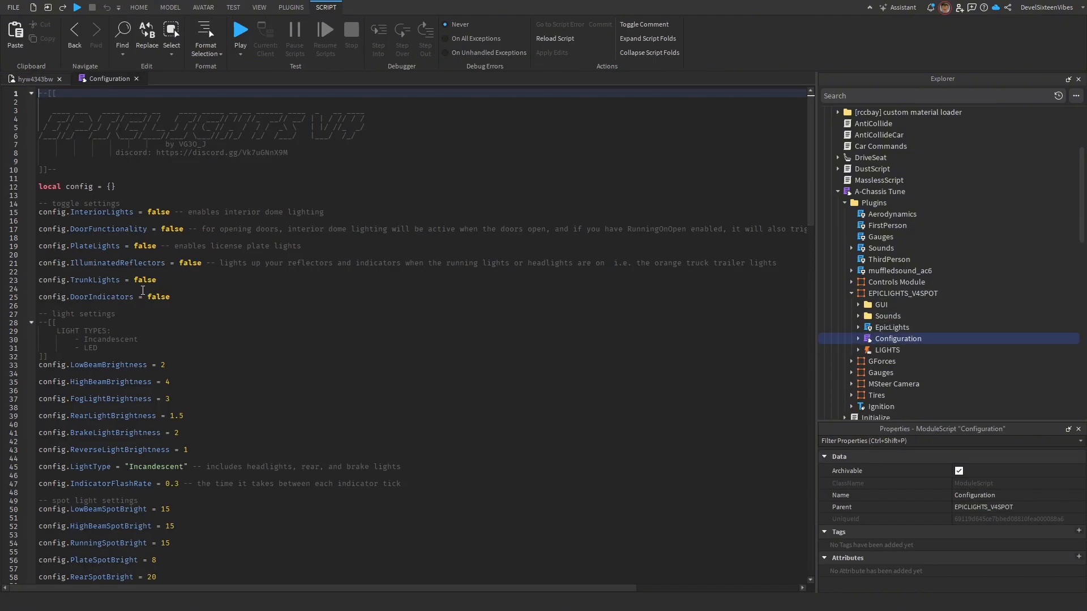
pyautogui.scroll(-12, 147, 309)
pyautogui.scroll(-2, 150, 404)
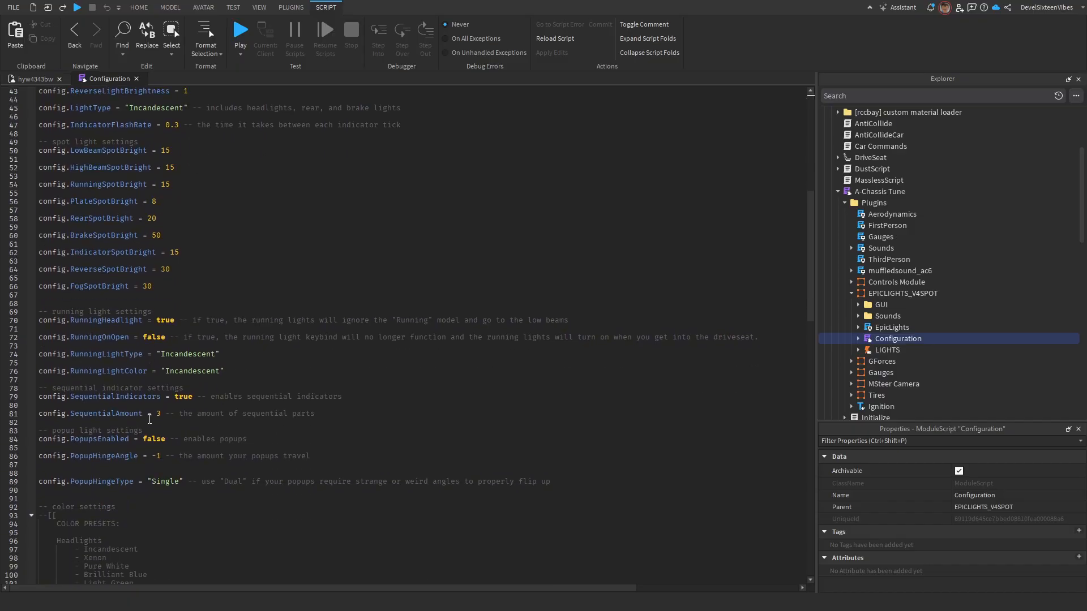
pyautogui.doubleClick(154, 440)
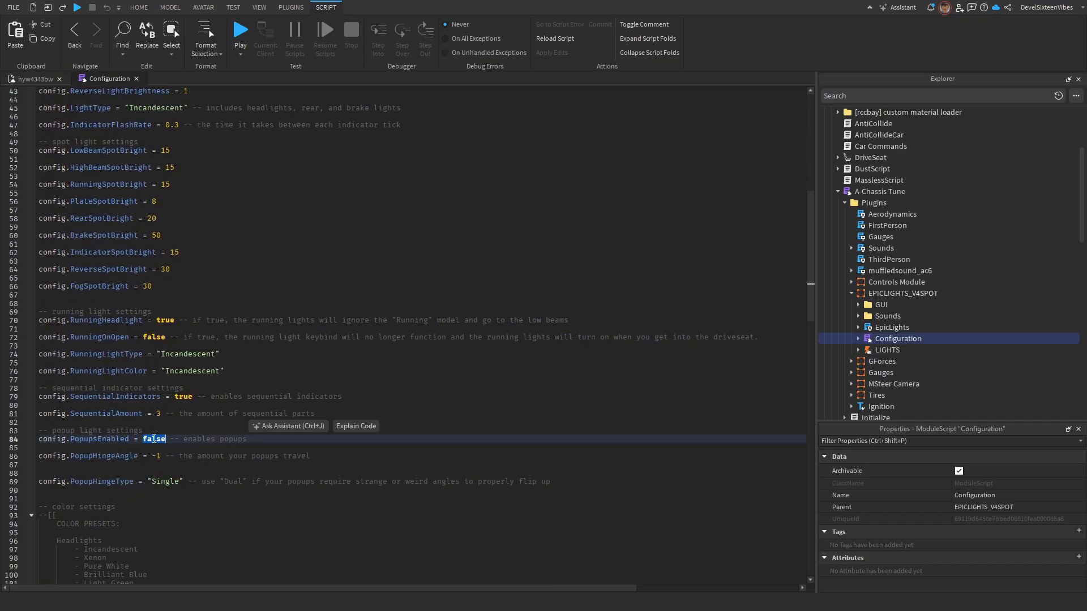
pyautogui.write('tru')
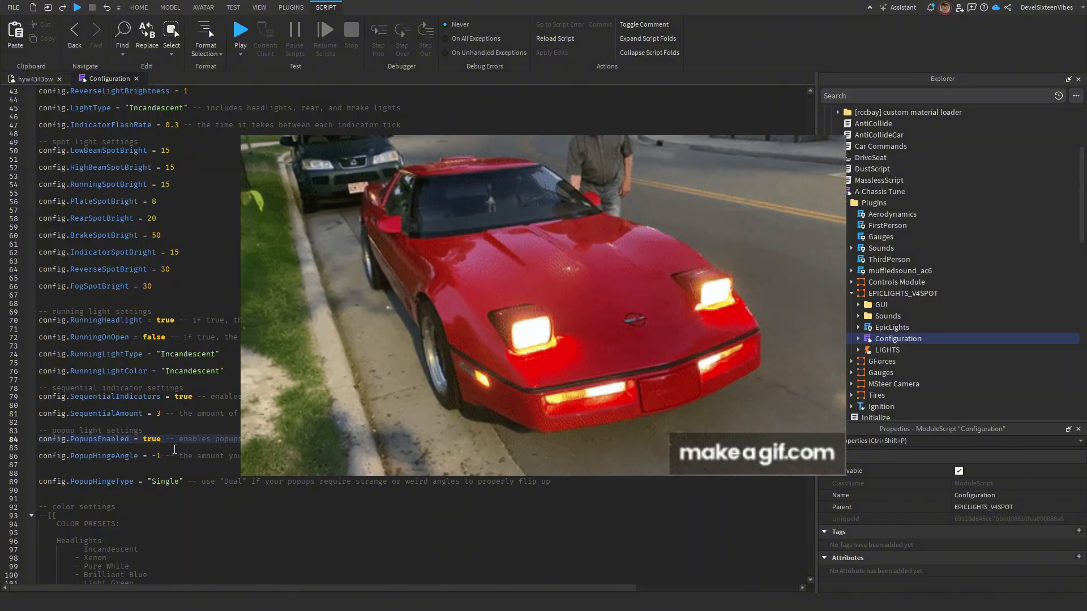
pyautogui.click(136, 78)
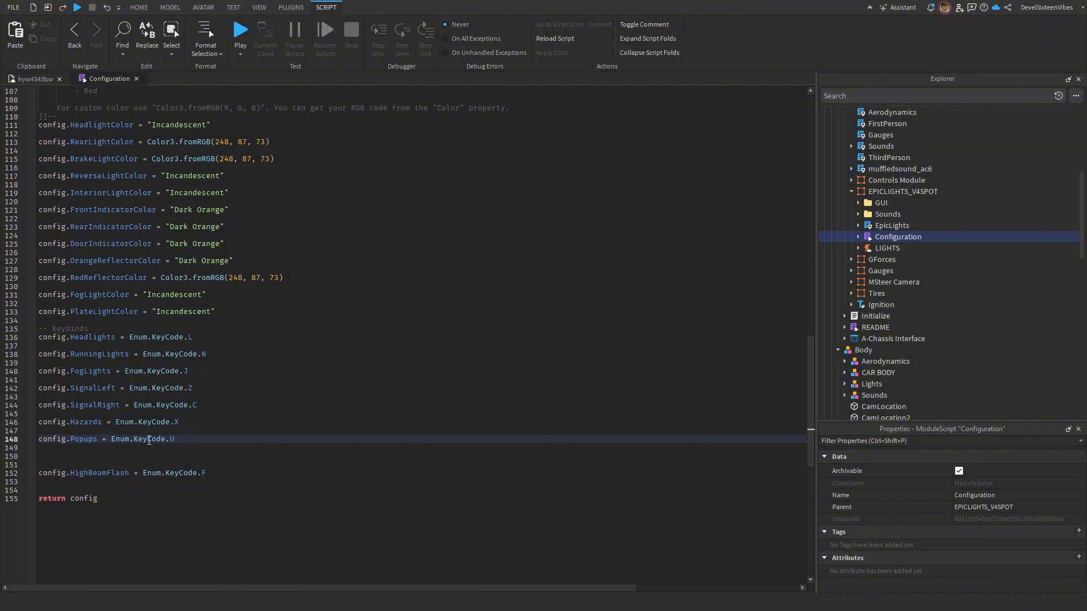
pyautogui.click(136, 79)
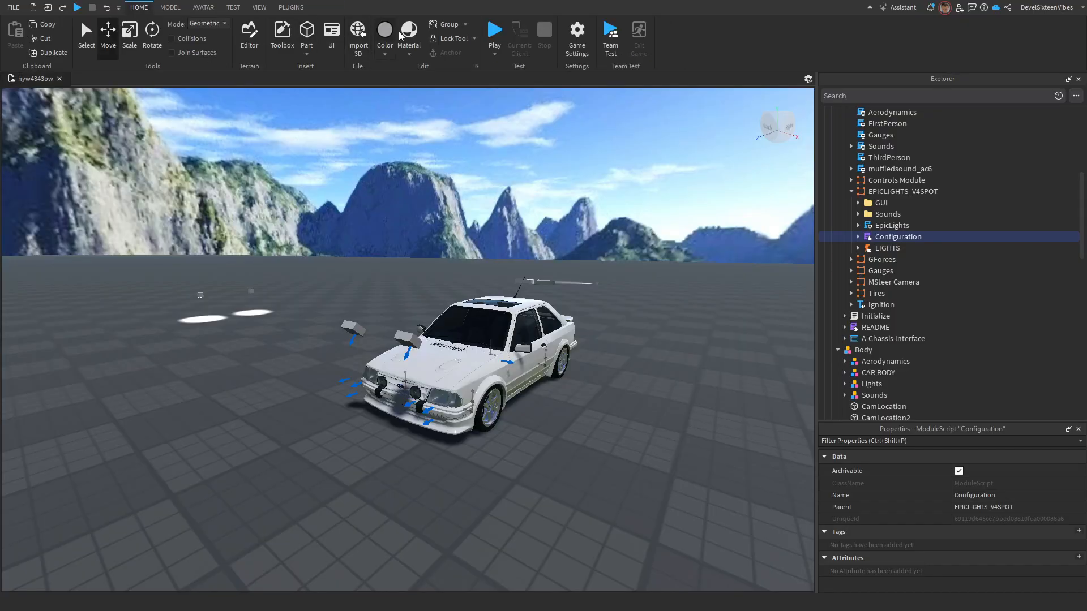
# - Start a playtest, walk the character to the white Escort and get into the driver's seat
pyautogui.click(496, 31)
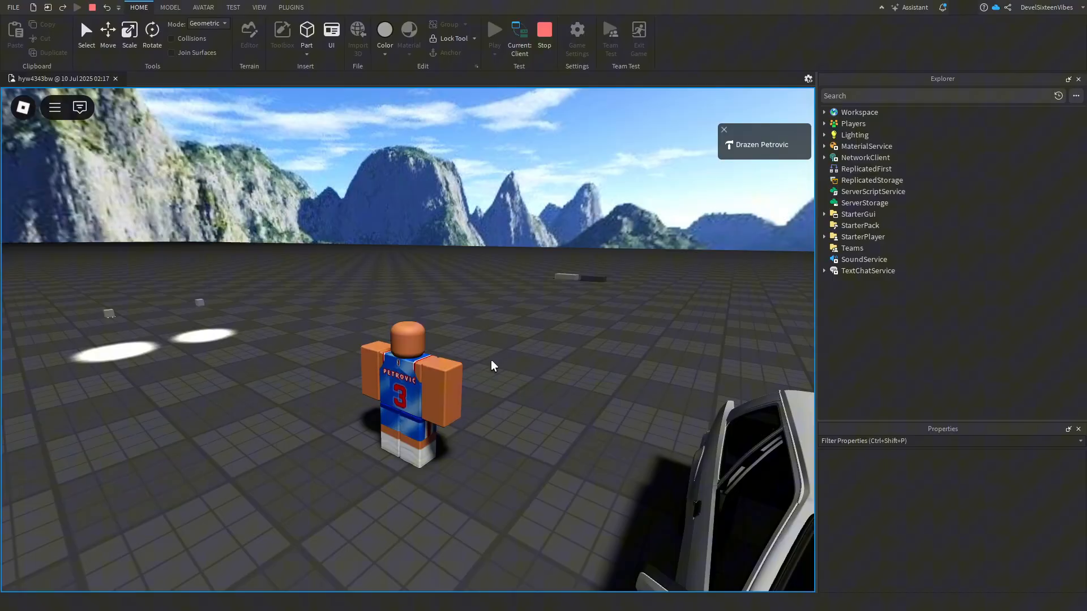
pyautogui.moveTo(492, 361); pyautogui.dragTo(492, 362, button='right')
pyautogui.press('w')
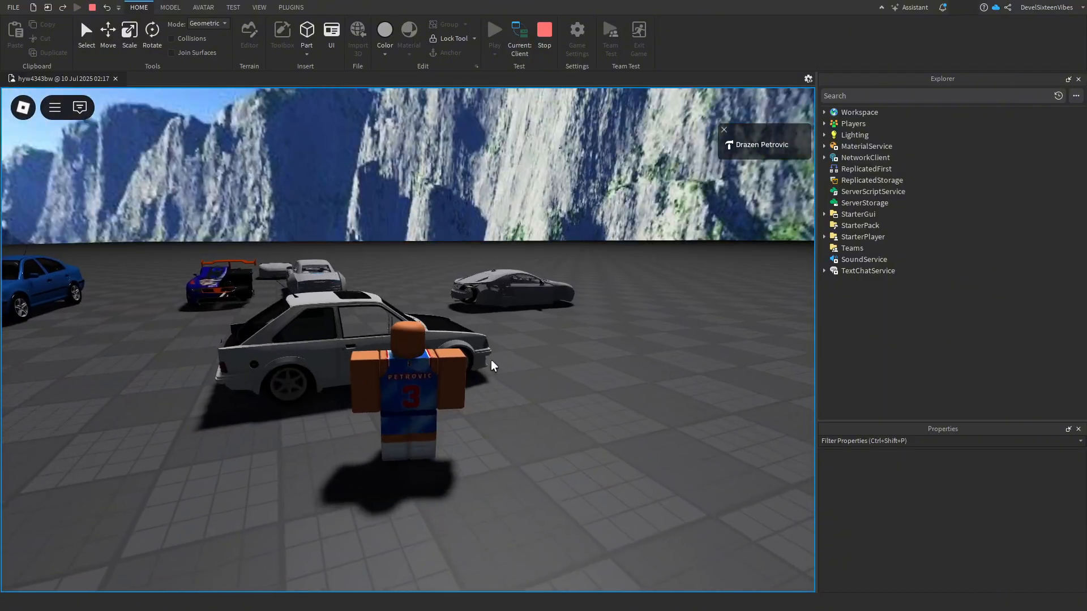
pyautogui.press('e')
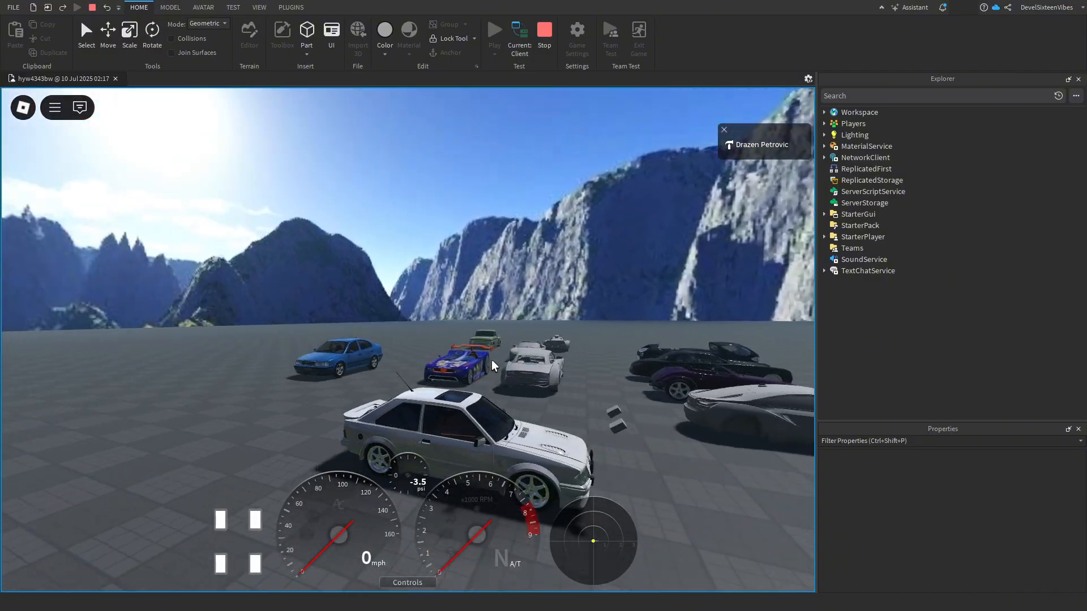
# - Switch the headlights on and off while watching the popup blocks from the front, and end the playtest
pyautogui.moveTo(491, 360); pyautogui.dragTo(491, 360, button='right')
pyautogui.moveTo(627, 450); pyautogui.dragTo(627, 450, button='right')
pyautogui.moveTo(318, 395); pyautogui.dragTo(318, 395, button='right')
pyautogui.moveTo(231, 366); pyautogui.dragTo(247, 360, button='right')
pyautogui.press('l')
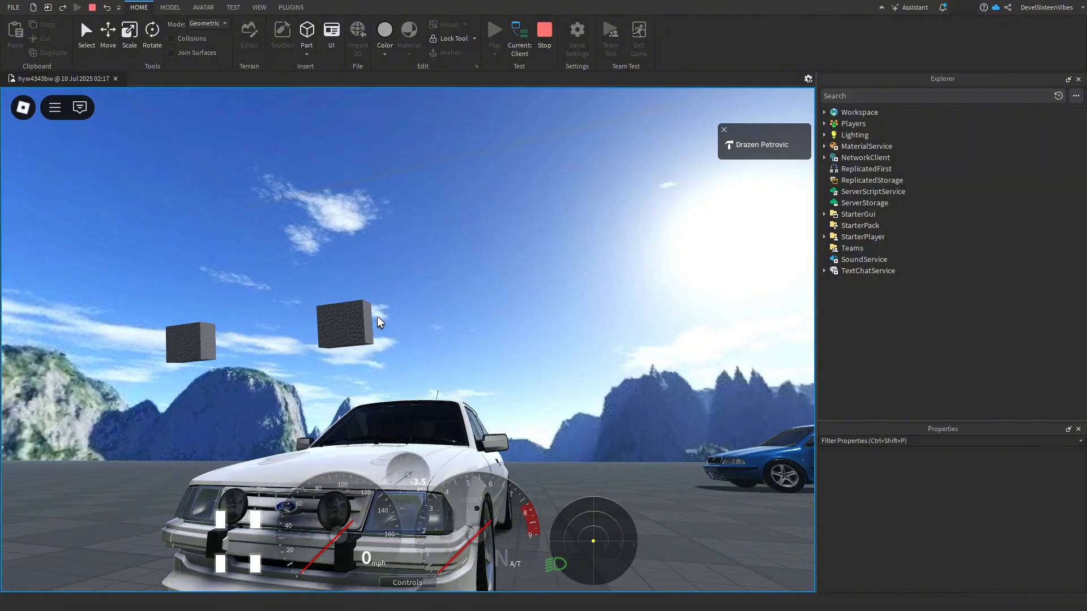
pyautogui.press('l')
pyautogui.moveTo(377, 316); pyautogui.dragTo(377, 317, button='right')
pyautogui.press('l')
pyautogui.scroll(-2, 377, 315)
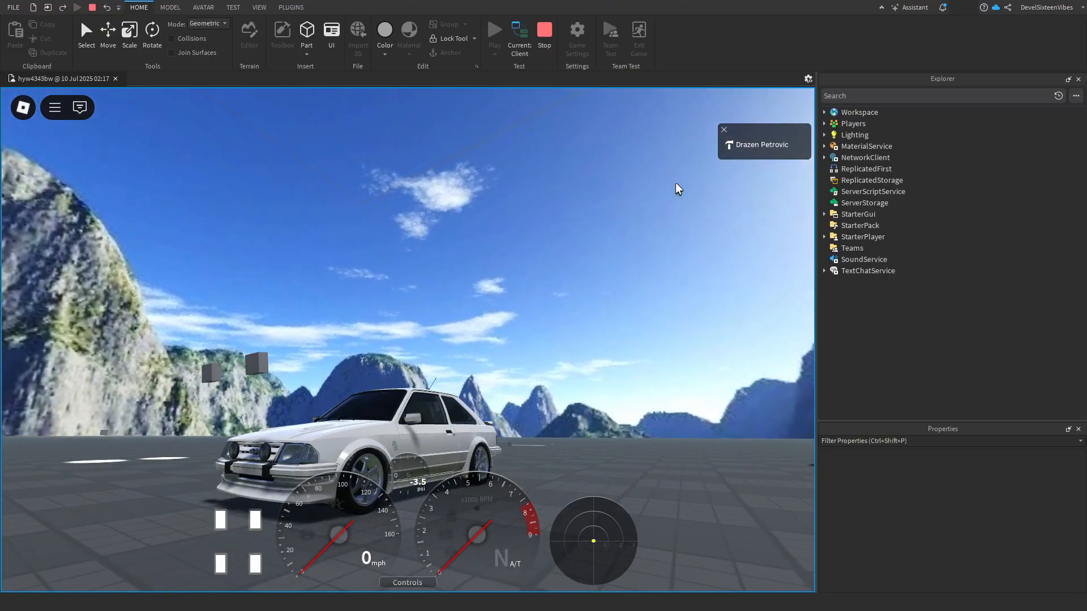
pyautogui.click(547, 34)
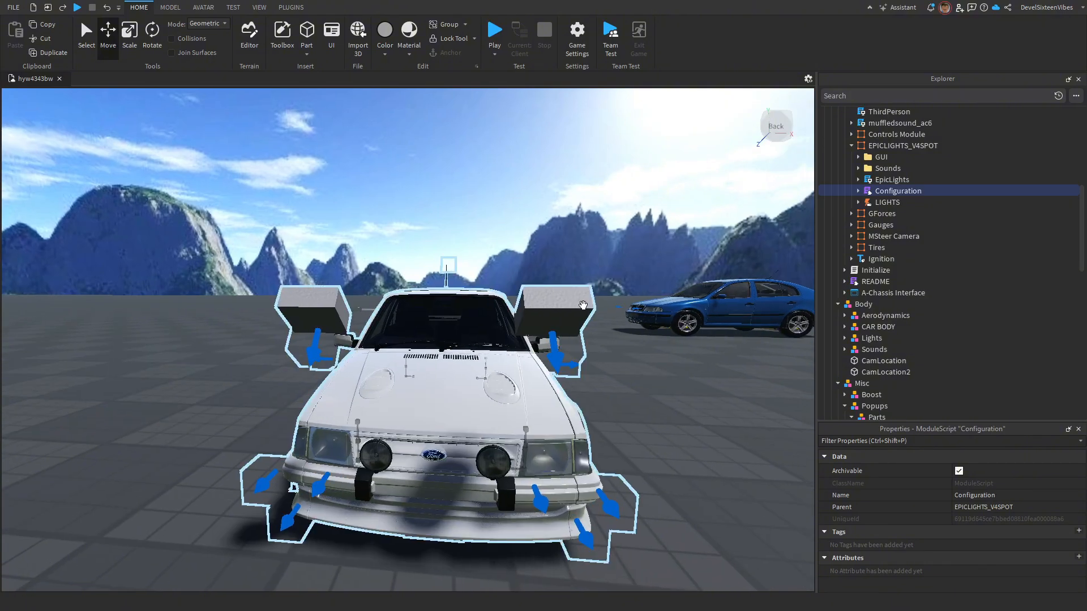
# - Delete the Popups model with both stand-in headlight blocks from the Escort's Misc model
pyautogui.click(550, 304)
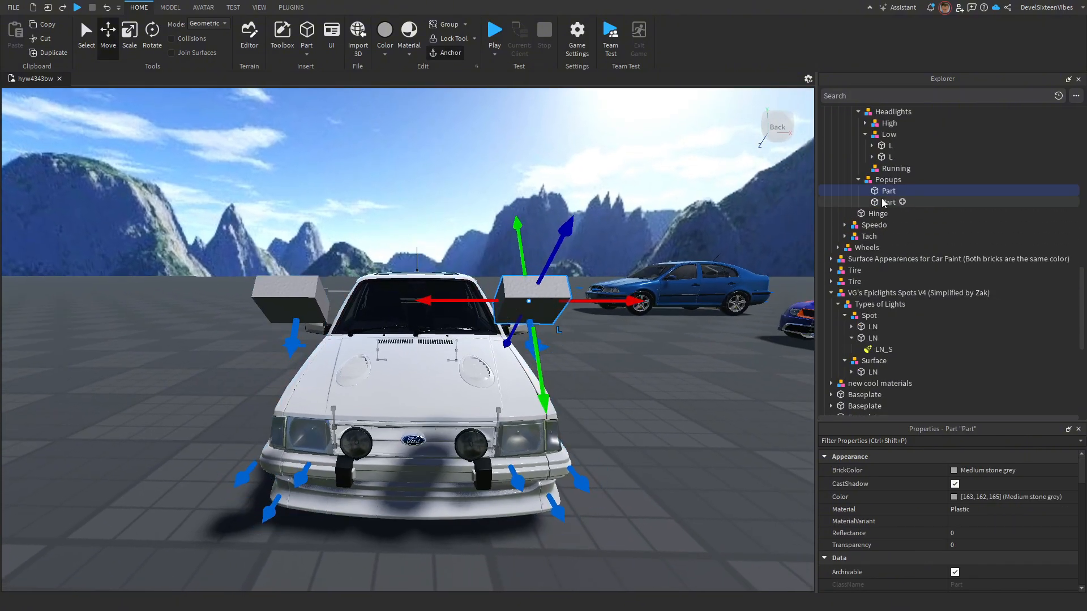
pyautogui.scroll(3, 883, 202)
pyautogui.click(865, 193)
pyautogui.press('Delete')
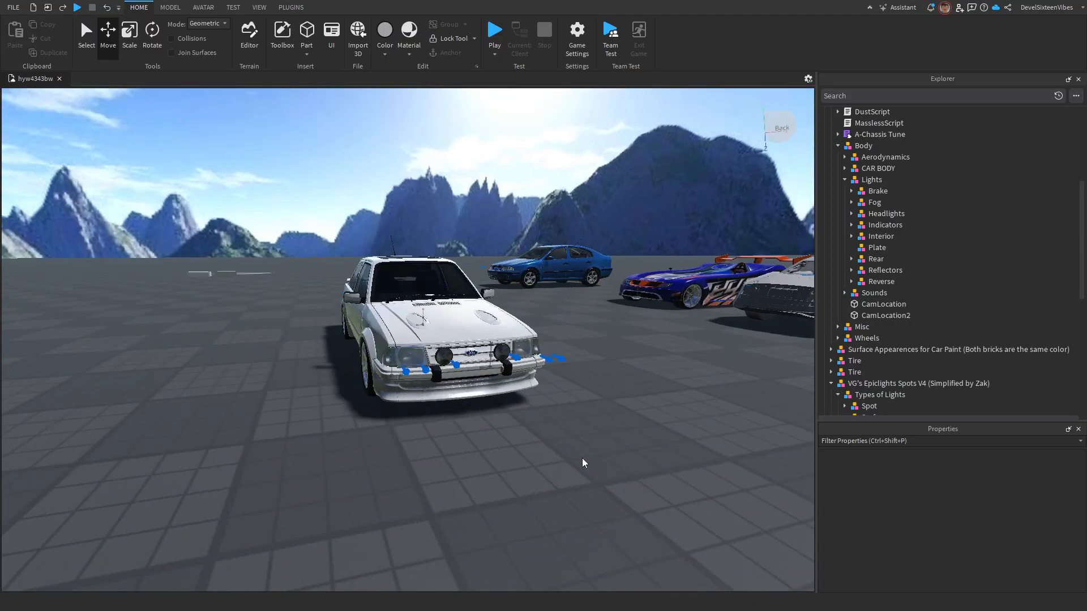
# - Move the front headlight and indicator light parts on both sides closer to the bumper, the right group by about 0.33 studs
pyautogui.moveTo(582, 458); pyautogui.dragTo(566, 438, button='right')
pyautogui.press('w')
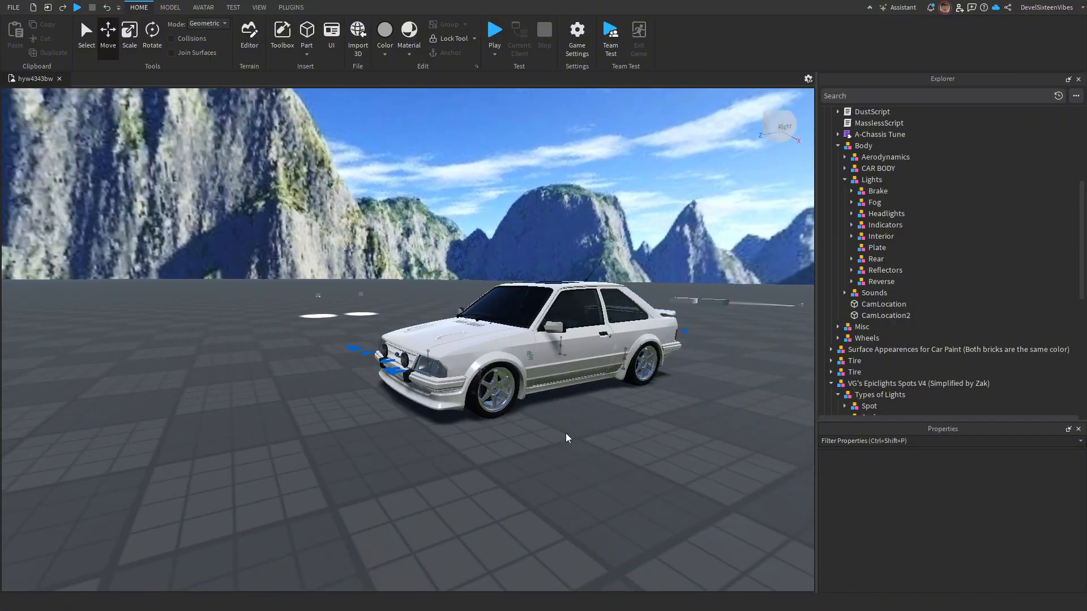
pyautogui.press('w')
pyautogui.moveTo(494, 420); pyautogui.dragTo(513, 357, button='right')
pyautogui.press('w')
pyautogui.press('w')
pyautogui.press('s')
pyautogui.press('w')
pyautogui.press('s')
pyautogui.press('w')
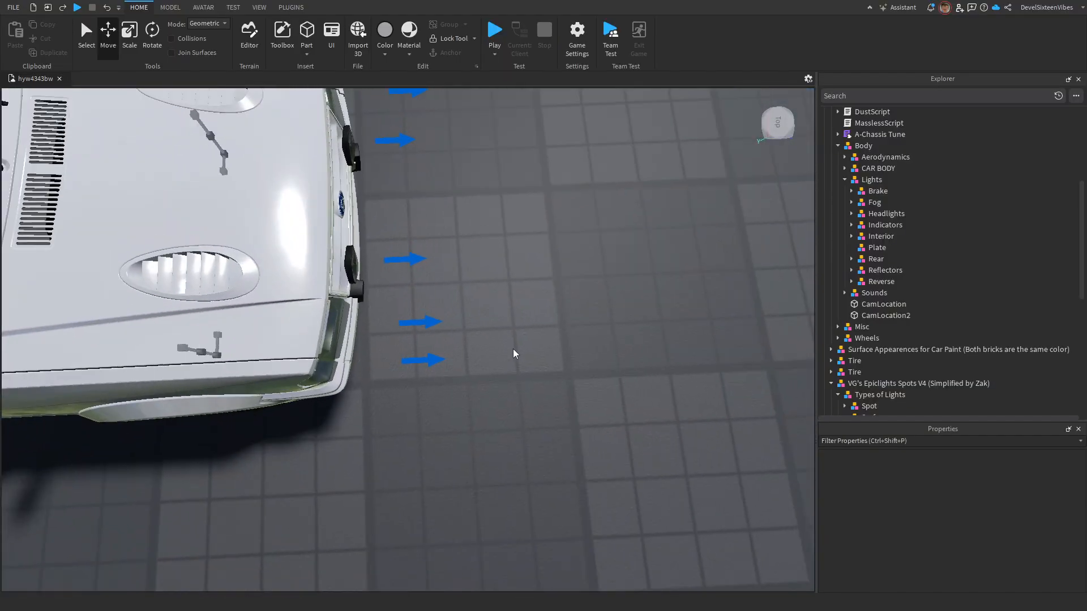
pyautogui.moveTo(389, 403); pyautogui.dragTo(500, 292)
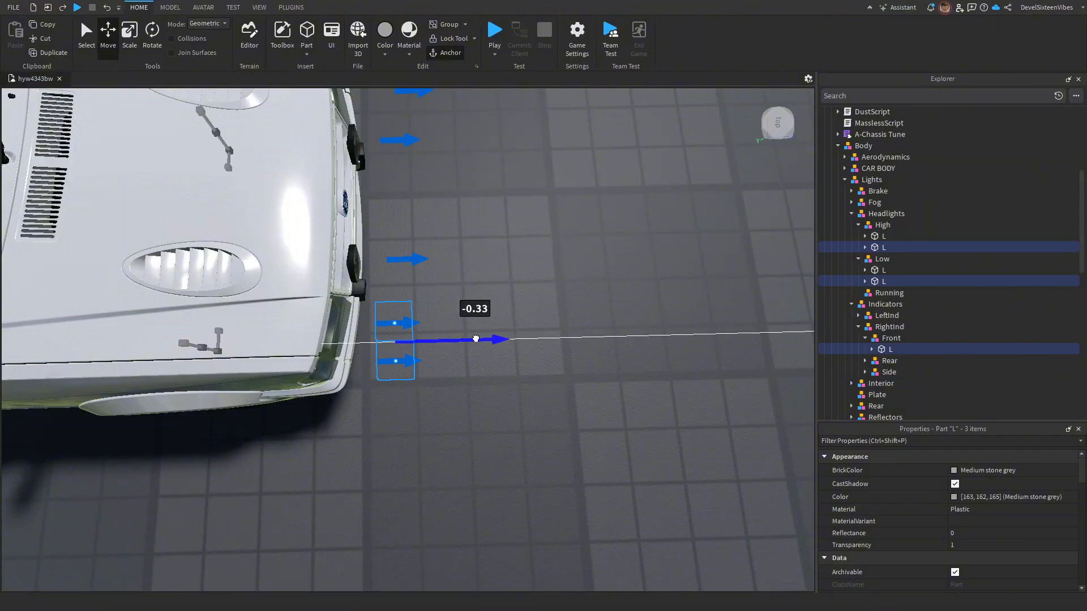
pyautogui.moveTo(475, 339); pyautogui.dragTo(475, 339)
pyautogui.click(577, 268)
pyautogui.moveTo(579, 276); pyautogui.dragTo(579, 277, button='right')
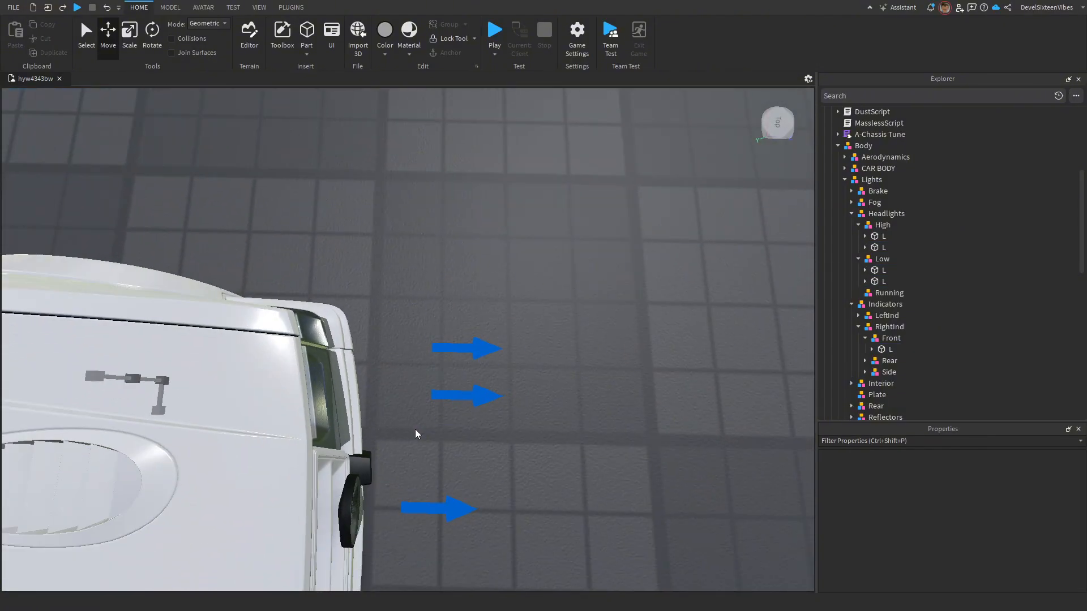
pyautogui.moveTo(415, 431); pyautogui.dragTo(541, 291)
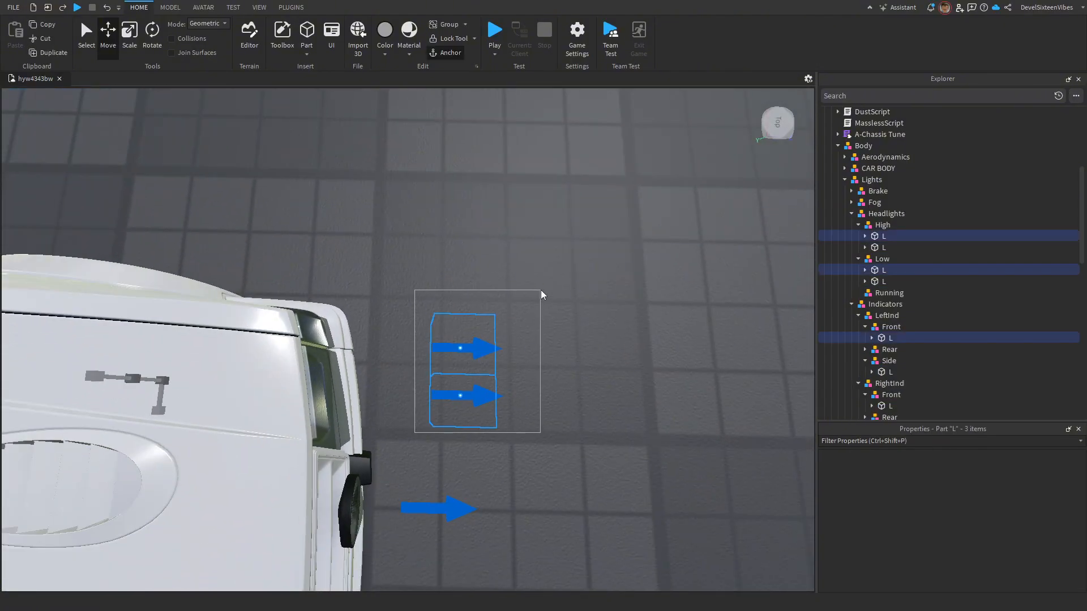
pyautogui.click(575, 314)
# - Examine the placement of the headlight, indicator and fog light parts around the car's front from both sides
pyautogui.moveTo(585, 302); pyautogui.dragTo(572, 304, button='right')
pyautogui.scroll(3, 586, 301)
pyautogui.scroll(2, 416, 356)
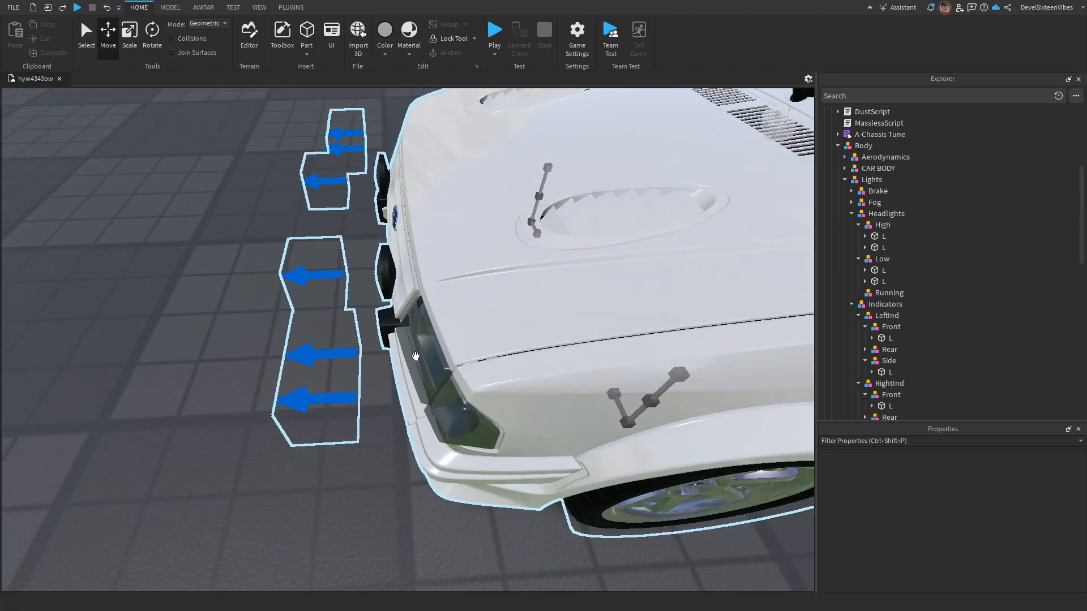
pyautogui.moveTo(415, 356); pyautogui.dragTo(403, 354, button='right')
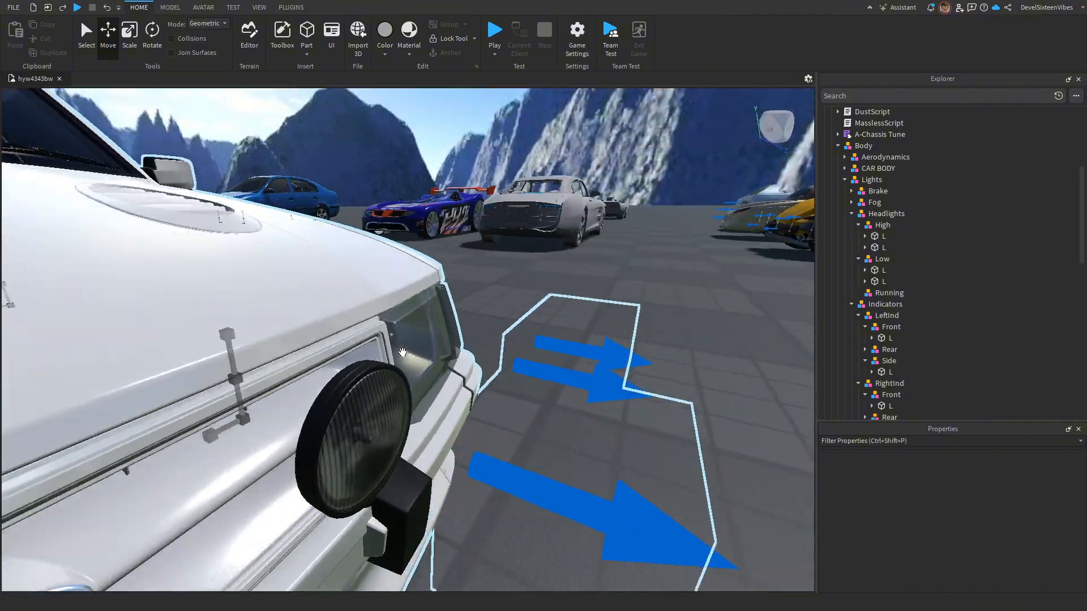
pyautogui.scroll(-5, 403, 353)
pyautogui.moveTo(484, 423); pyautogui.dragTo(484, 423, button='right')
pyautogui.scroll(2, 484, 423)
pyautogui.scroll(4, 484, 423)
pyautogui.scroll(-5, 468, 428)
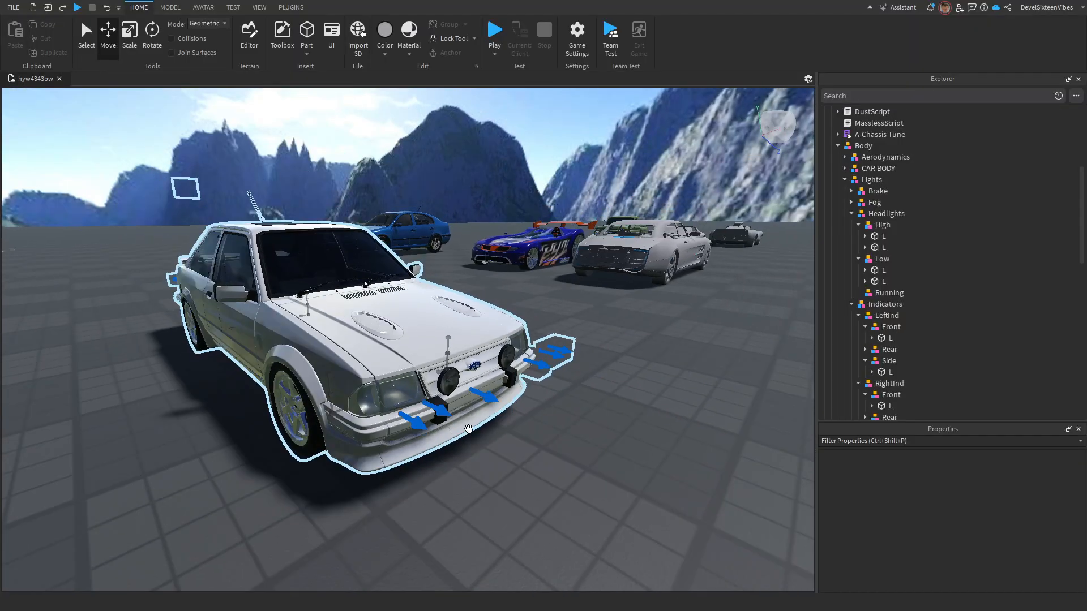
pyautogui.moveTo(550, 444); pyautogui.dragTo(550, 444, button='right')
pyautogui.scroll(3, 550, 445)
pyautogui.scroll(-2, 550, 445)
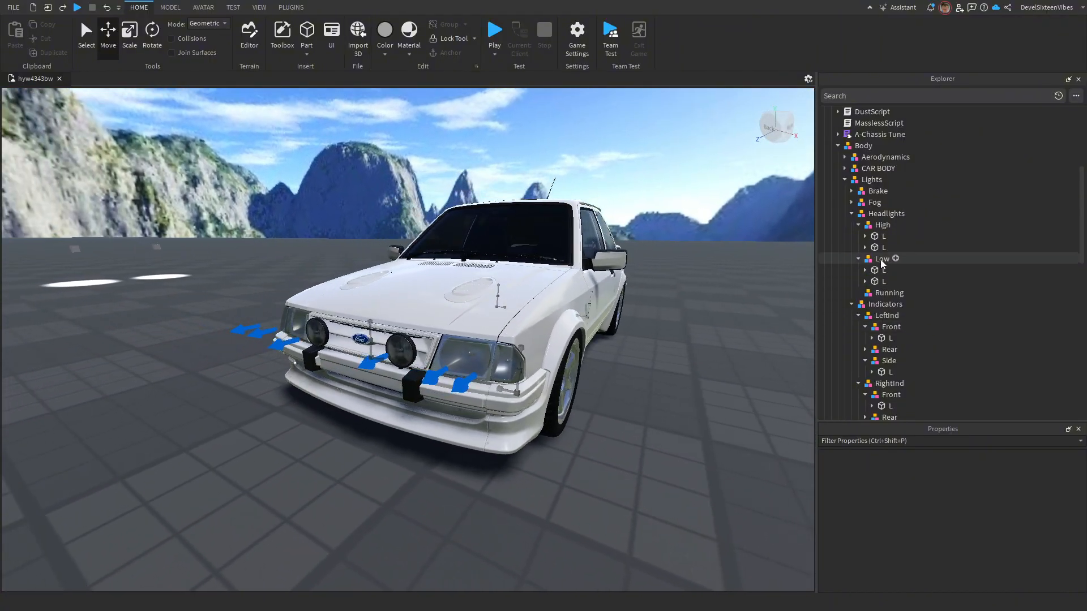
# - Copy the position of the first L part in the Low headlights model
pyautogui.click(851, 304)
pyautogui.scroll(3, 670, 491)
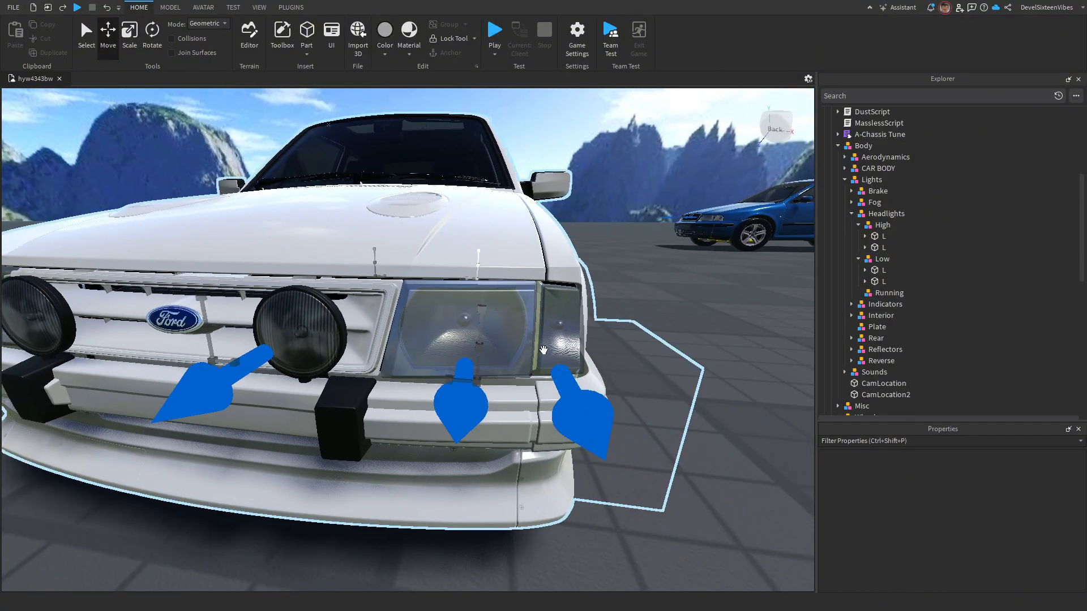
pyautogui.scroll(-3, 539, 356)
pyautogui.scroll(2, 552, 403)
pyautogui.click(305, 362)
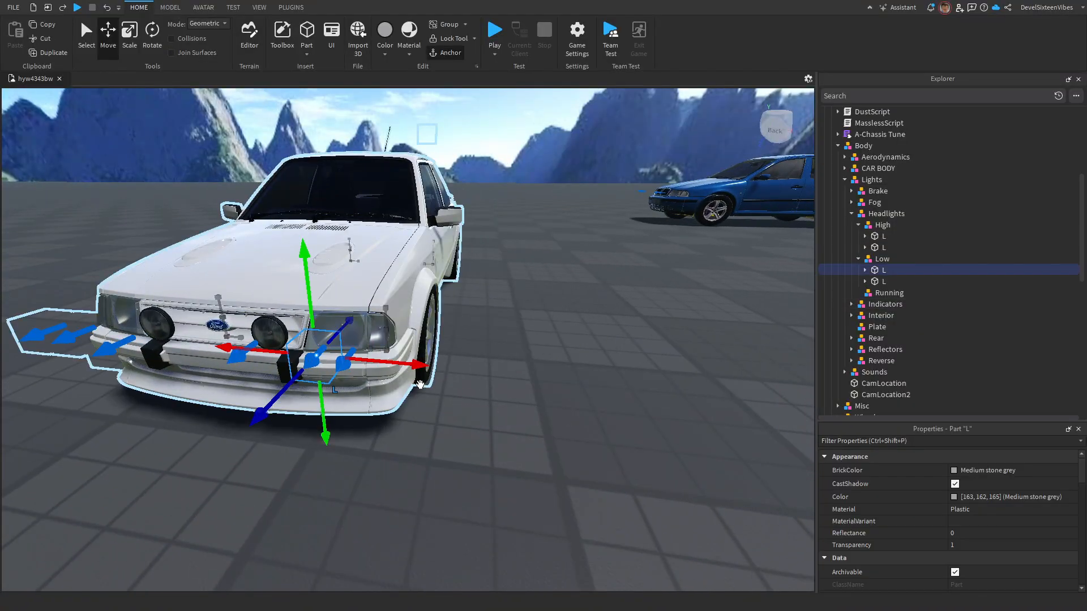
pyautogui.scroll(-1, 485, 397)
pyautogui.scroll(3, 485, 398)
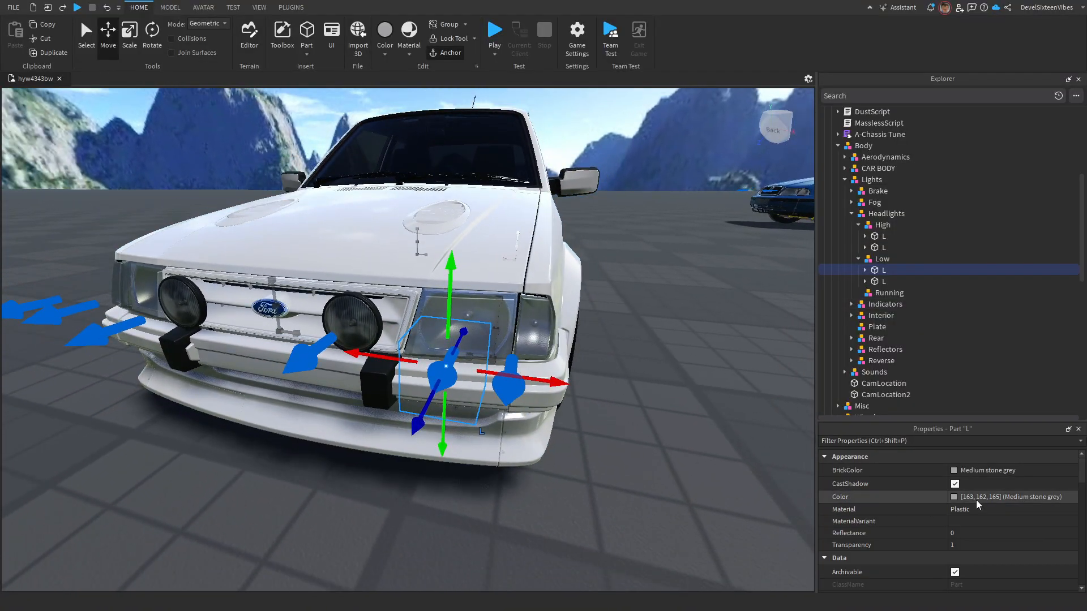
pyautogui.scroll(-5, 977, 501)
pyautogui.click(978, 494)
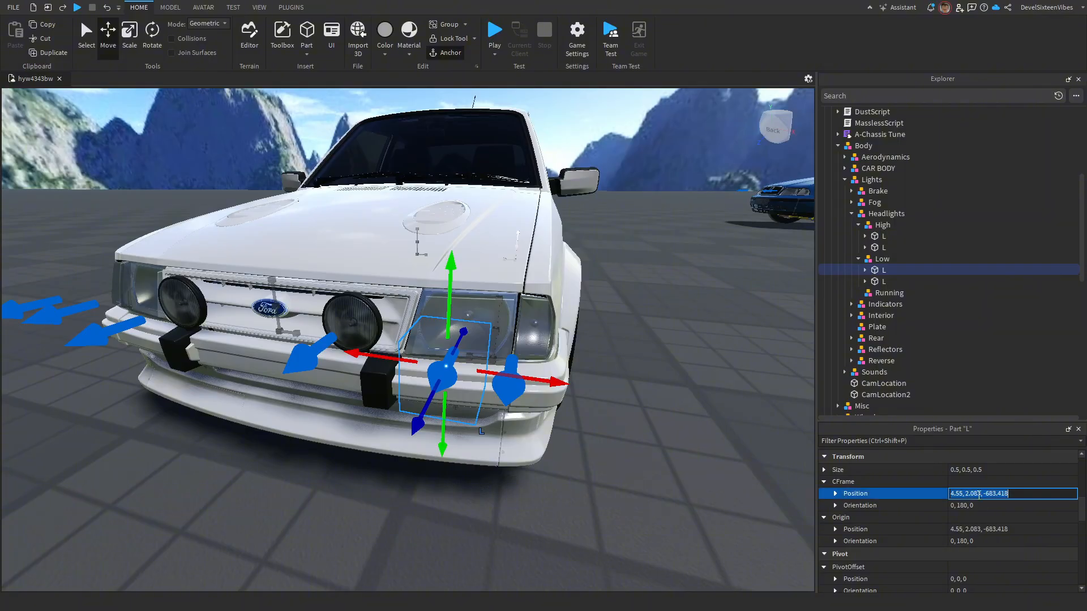
pyautogui.click(637, 480)
# - Set the position of the second LN part in the kit's Spot model to 4.55, 2.083, -683.418
pyautogui.scroll(-6, 942, 288)
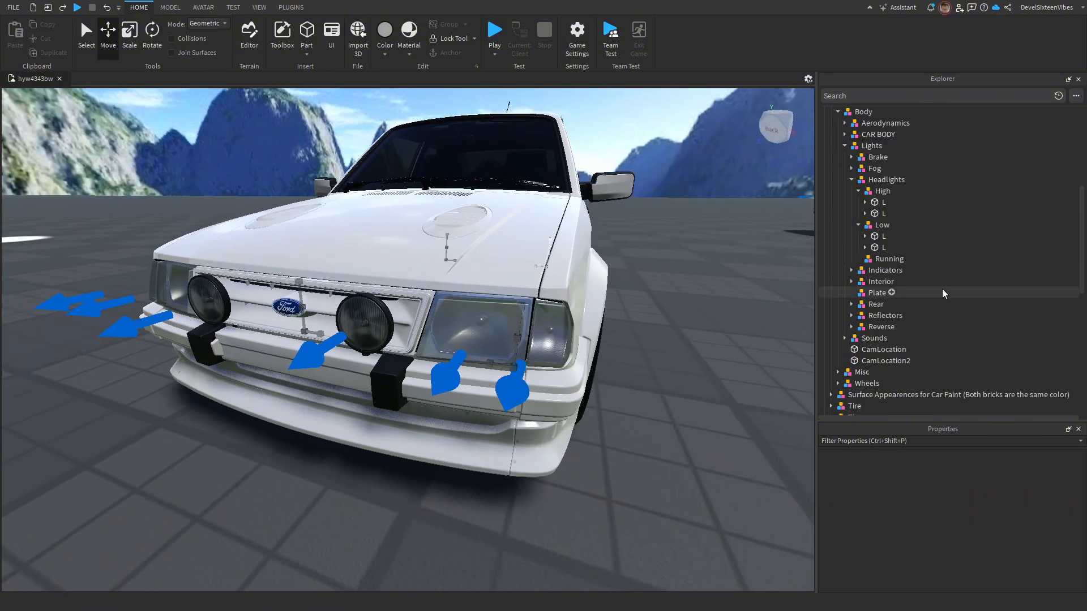
pyautogui.click(845, 292)
pyautogui.click(844, 281)
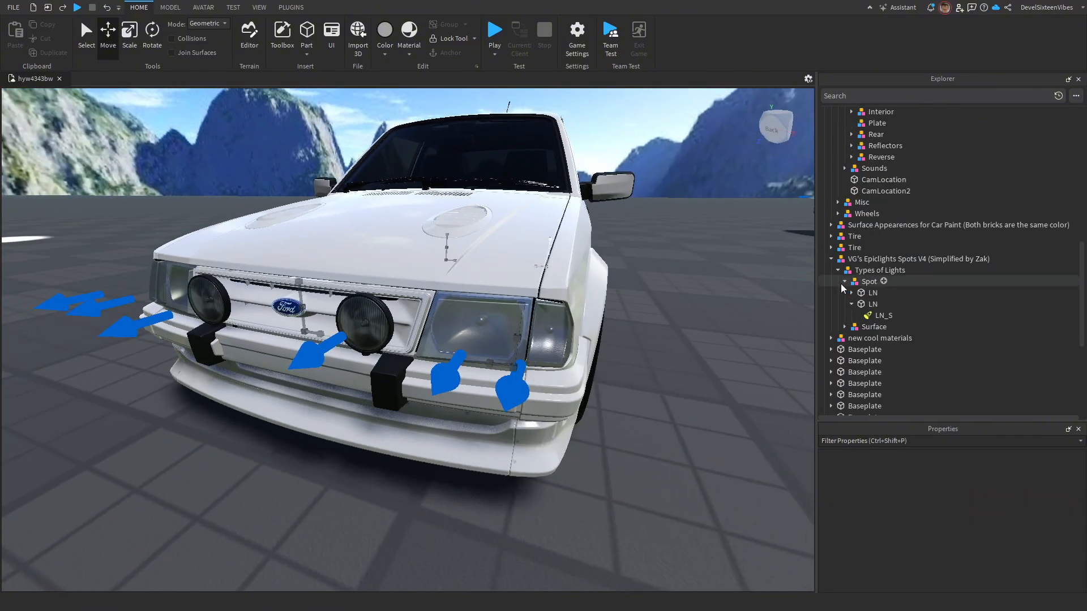
pyautogui.click(872, 304)
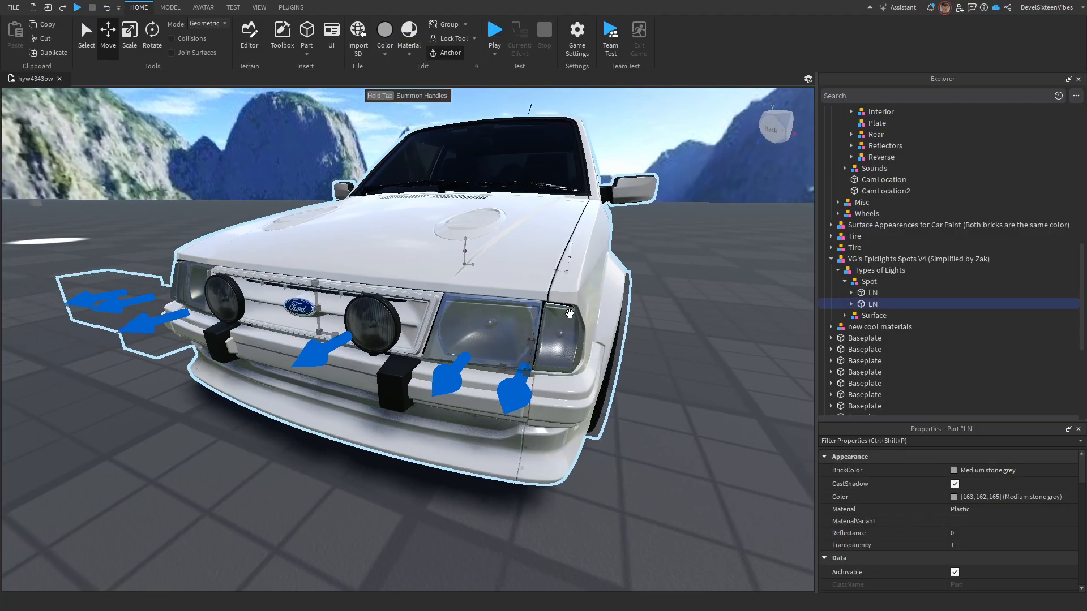
pyautogui.press('f')
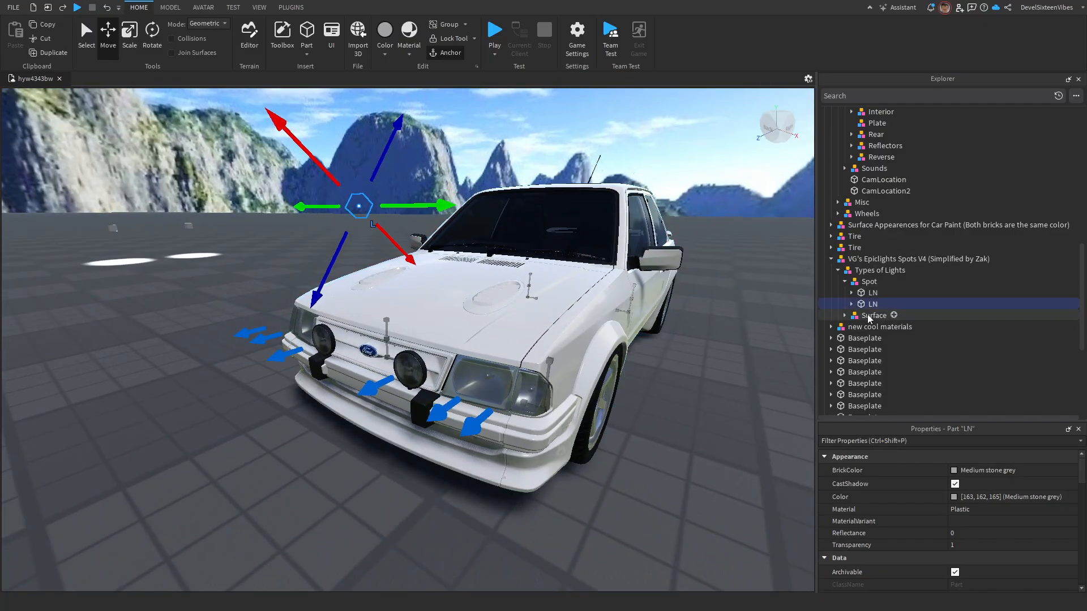
pyautogui.press('Delete')
pyautogui.hotkey('ctrl', 'z')
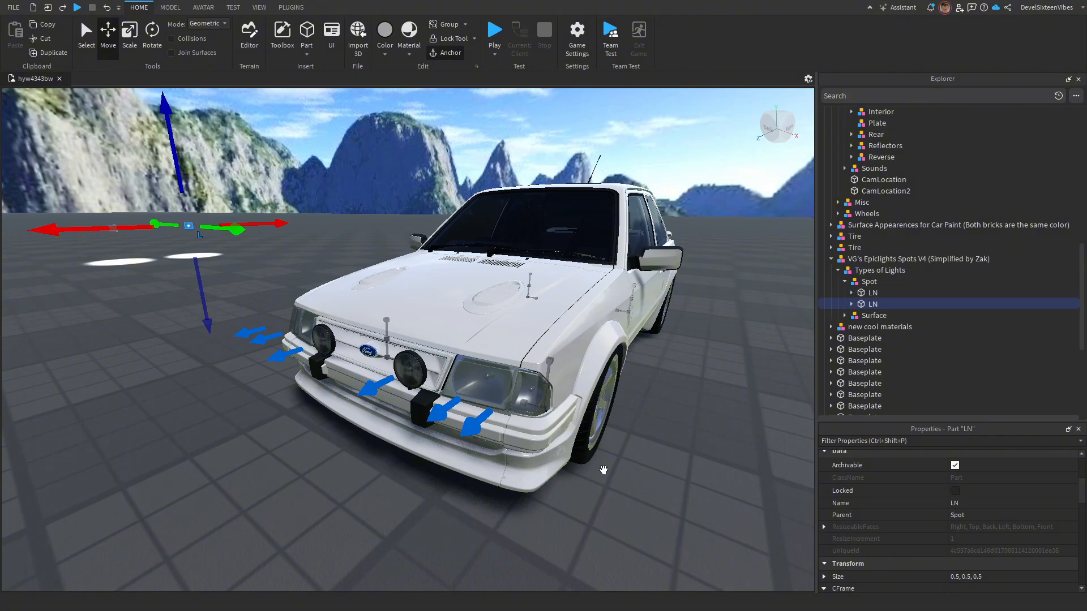
pyautogui.scroll(-3, 999, 517)
pyautogui.click(982, 529)
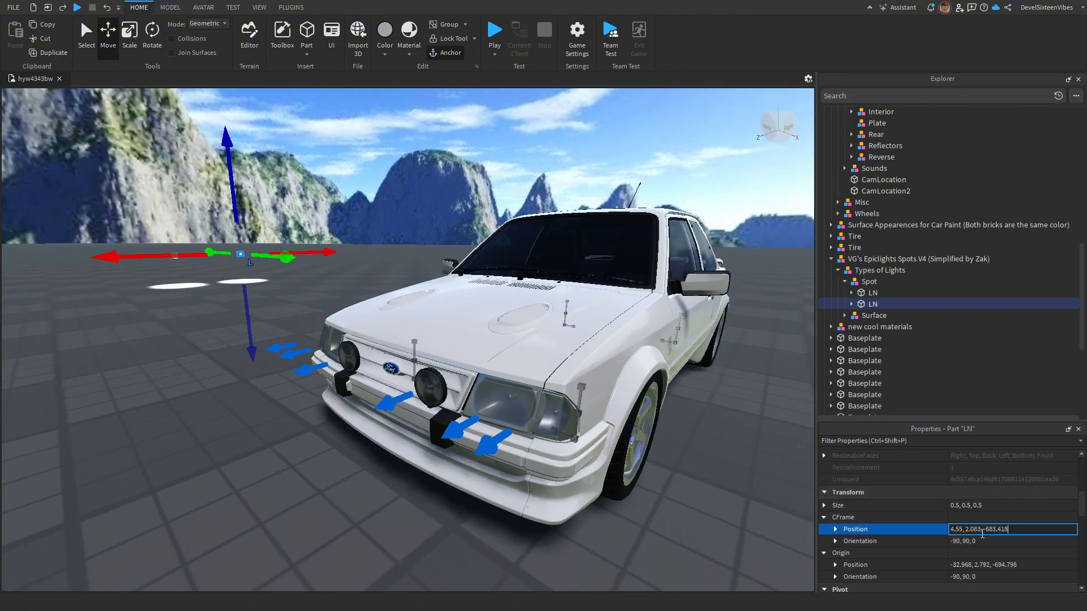
pyautogui.press('Return')
# - Tilt and rotate the LN part to an orientation of 0, 0, 0 so its spotlight shines back onto the headlight
pyautogui.moveTo(444, 374); pyautogui.dragTo(388, 417, button='right')
pyautogui.moveTo(426, 461); pyautogui.dragTo(427, 458, button='right')
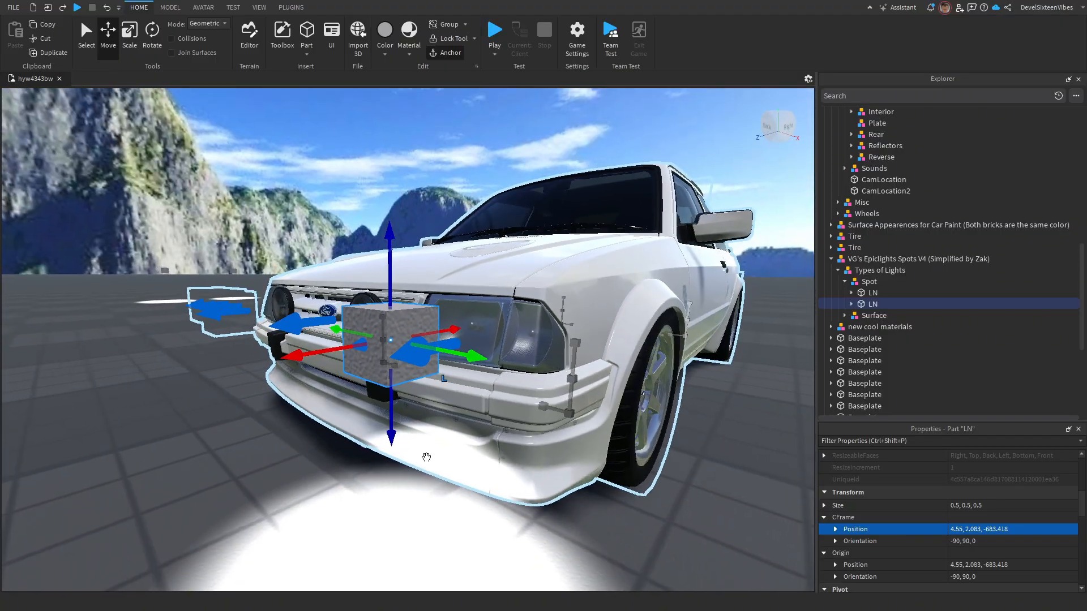
pyautogui.hotkey('ctrl', 't')
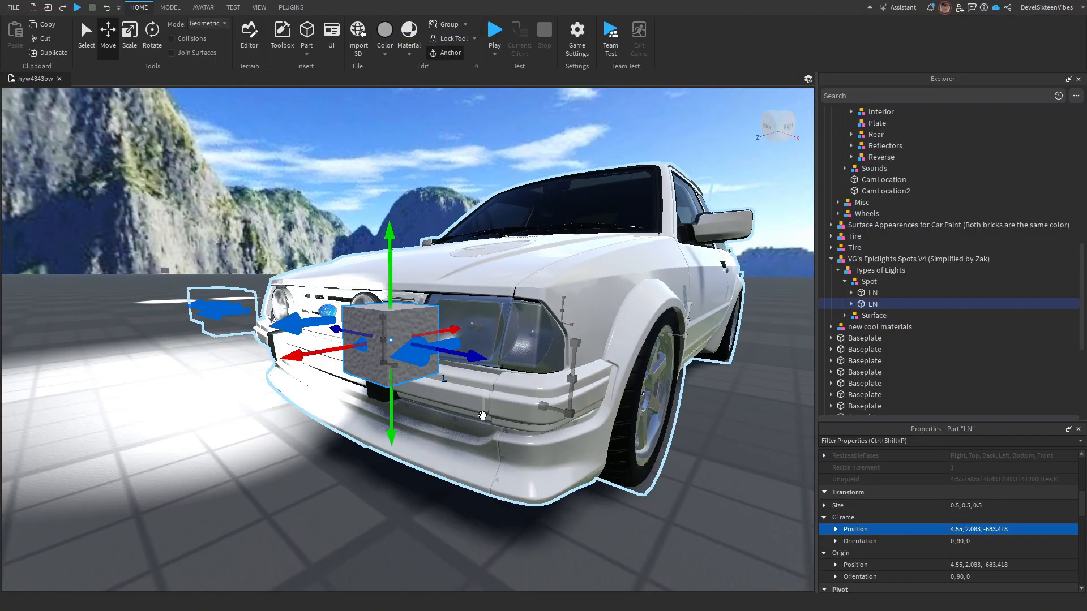
pyautogui.hotkey('ctrl', 'r')
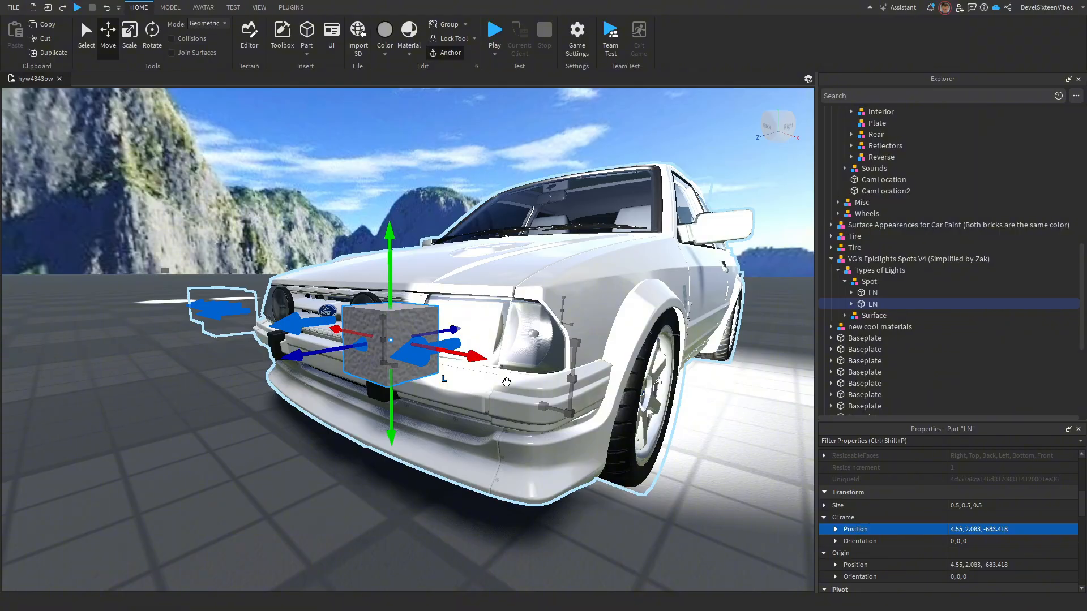
pyautogui.scroll(10, 505, 382)
pyautogui.scroll(-10, 493, 368)
pyautogui.scroll(10, 471, 343)
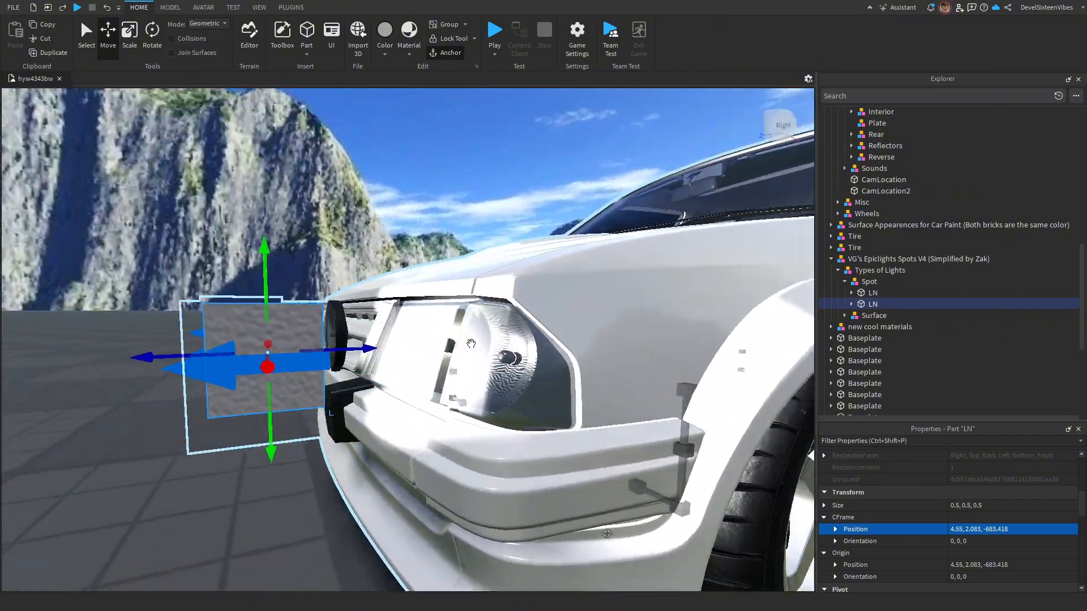
pyautogui.moveTo(423, 315); pyautogui.dragTo(628, 312, button='right')
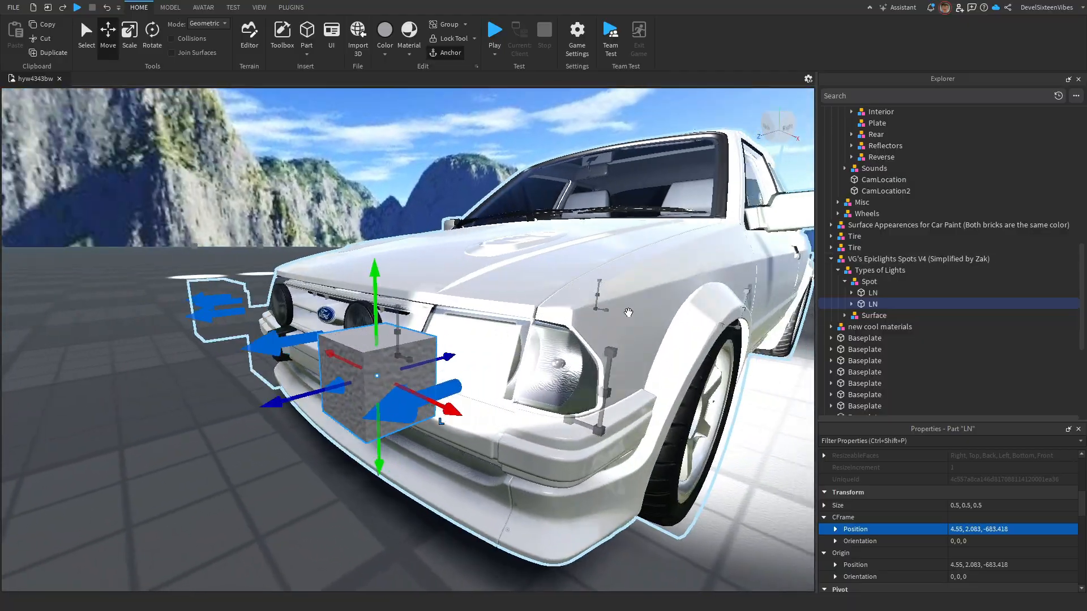
# - Expand the LN part and make it fully transparent
pyautogui.click(852, 304)
pyautogui.scroll(3, 976, 512)
pyautogui.click(990, 476)
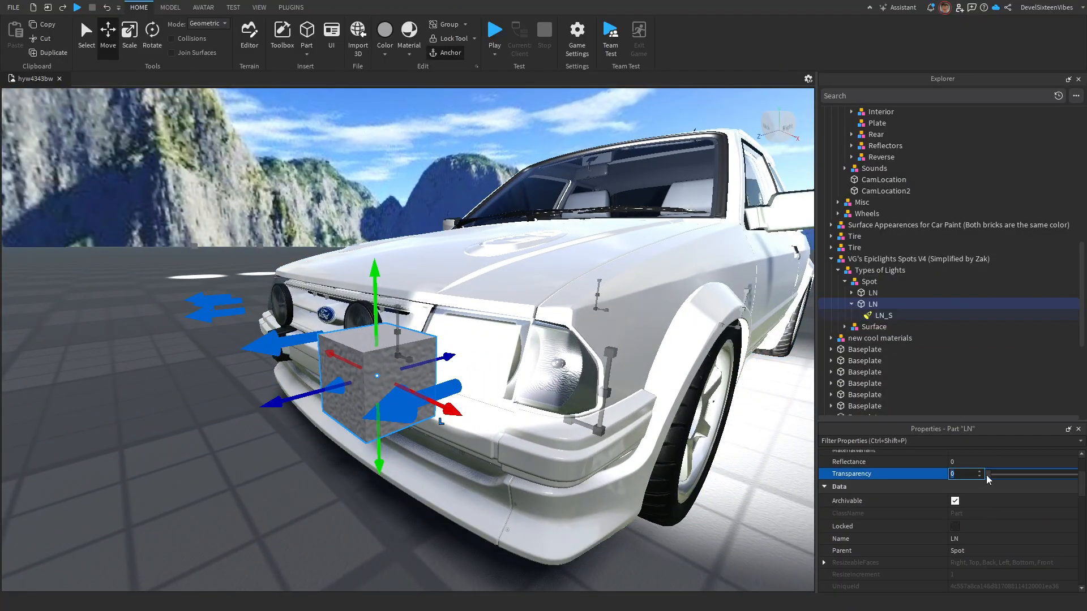
pyautogui.moveTo(988, 479); pyautogui.dragTo(1074, 479)
# - Narrow the LN_S spotlight's angle to 45 in the kit's second LN part
pyautogui.click(878, 317)
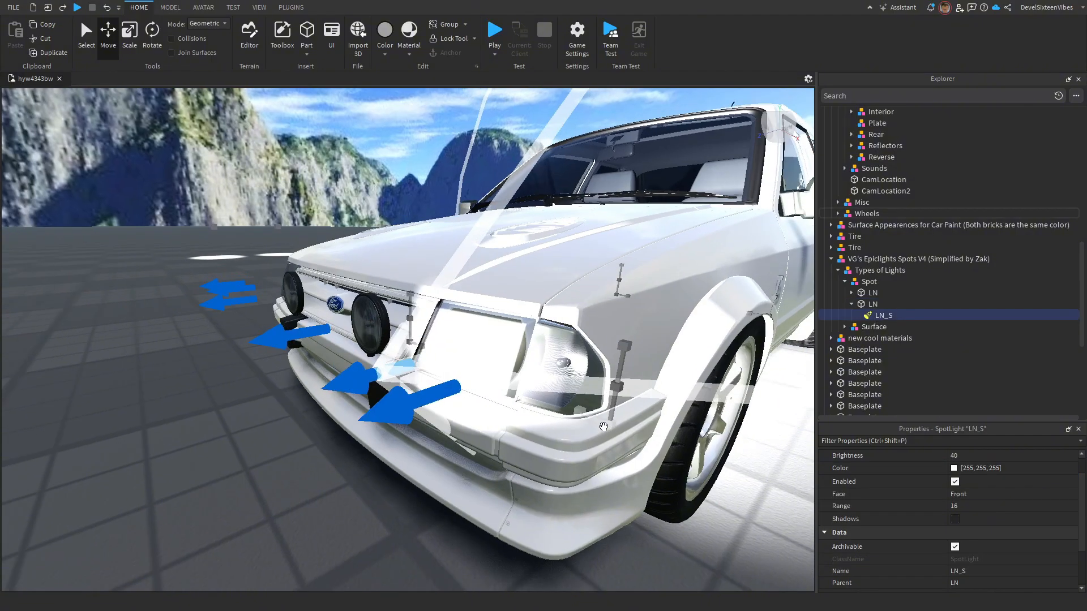
pyautogui.moveTo(615, 427); pyautogui.dragTo(614, 428, button='right')
pyautogui.moveTo(660, 386); pyautogui.dragTo(660, 386, button='right')
pyautogui.scroll(-3, 707, 404)
pyautogui.scroll(1, 1026, 493)
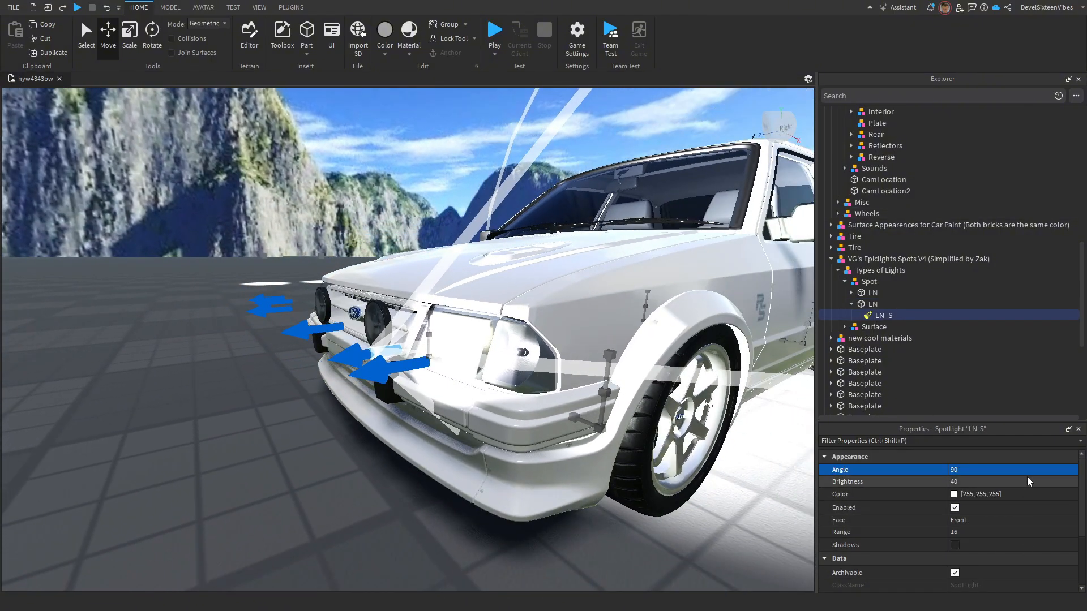
pyautogui.moveTo(602, 444); pyautogui.dragTo(602, 444, button='right')
pyautogui.scroll(3, 602, 444)
pyautogui.scroll(-3, 601, 443)
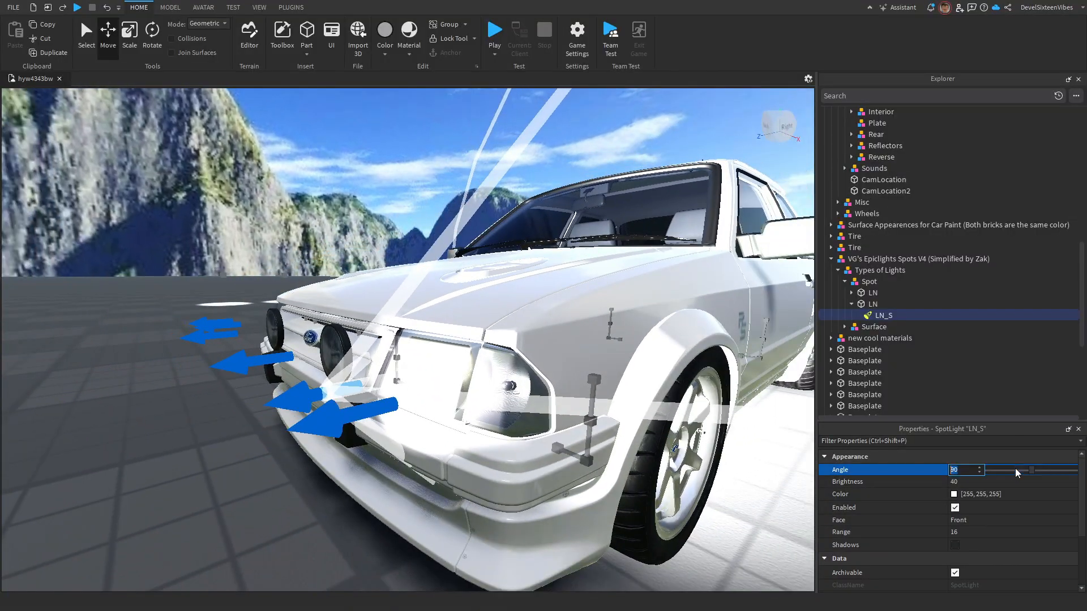
pyautogui.scroll(-5, 589, 447)
pyautogui.click(1053, 471)
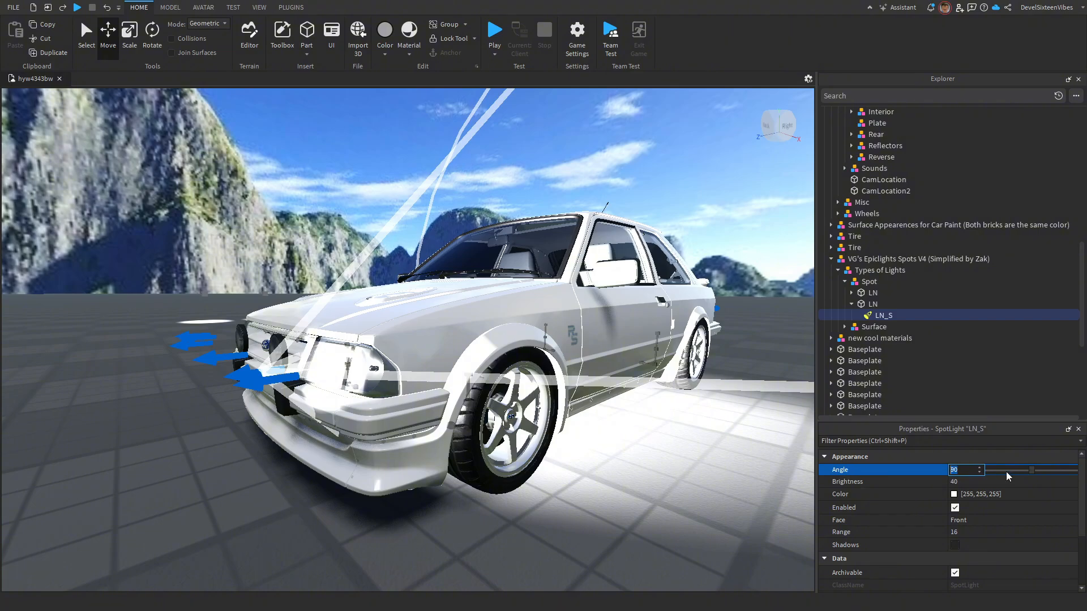
pyautogui.moveTo(1031, 470)
pyautogui.mouseDown()
pyautogui.moveTo(1003, 470)
pyautogui.moveTo(1080, 475)
pyautogui.moveTo(1011, 471)
pyautogui.mouseUp()
# - Reduce the LN_S spotlight's range to 0.94 so its beam ends at the headlight
pyautogui.press('w')
pyautogui.moveTo(396, 487); pyautogui.dragTo(397, 487, button='right')
pyautogui.press('s')
pyautogui.press('w')
pyautogui.press('a')
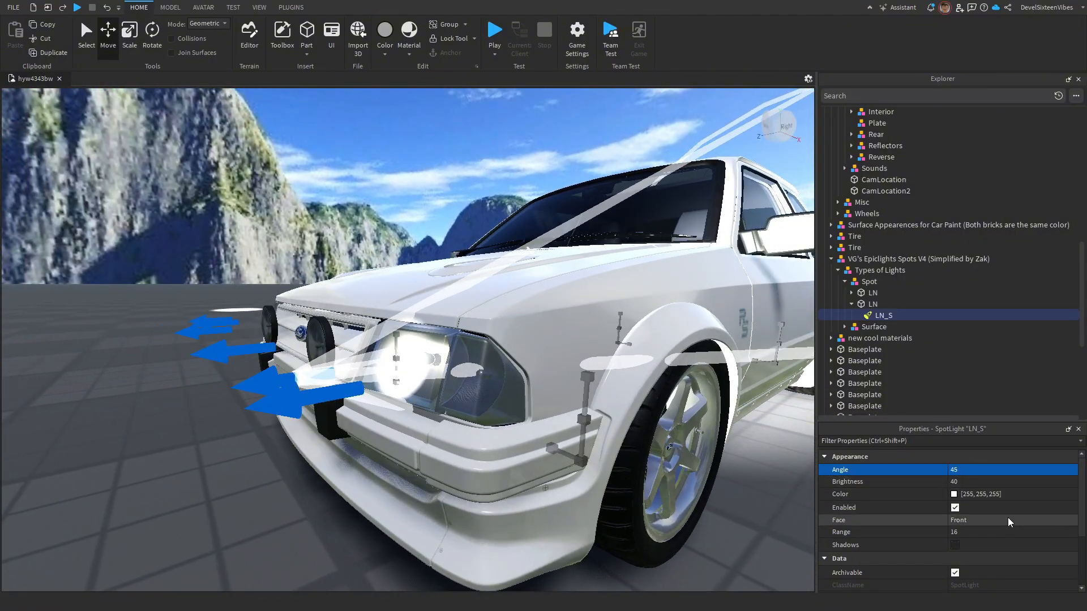
pyautogui.moveTo(1007, 532); pyautogui.dragTo(989, 536)
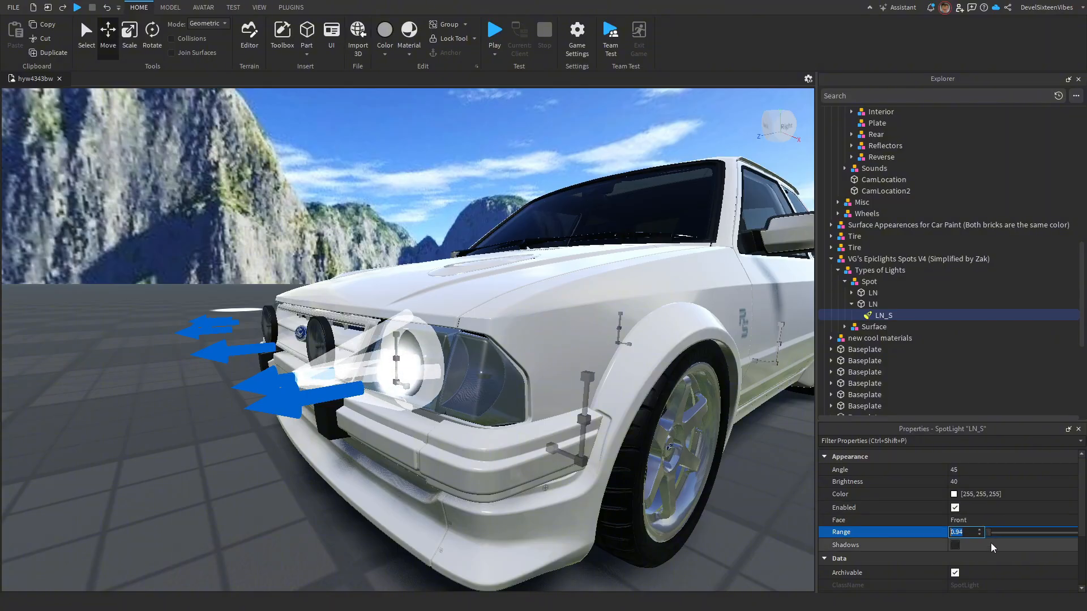
pyautogui.click(956, 544)
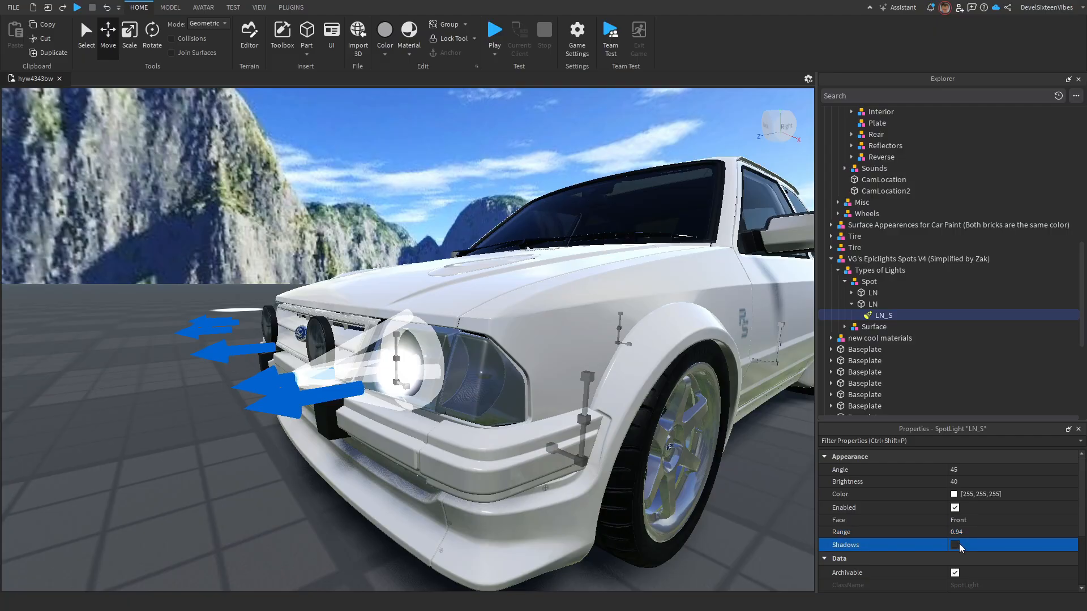
# - Move the LN part back into the headlight, then bring it forward again by about 0.498
pyautogui.click(871, 304)
pyautogui.scroll(5, 292, 352)
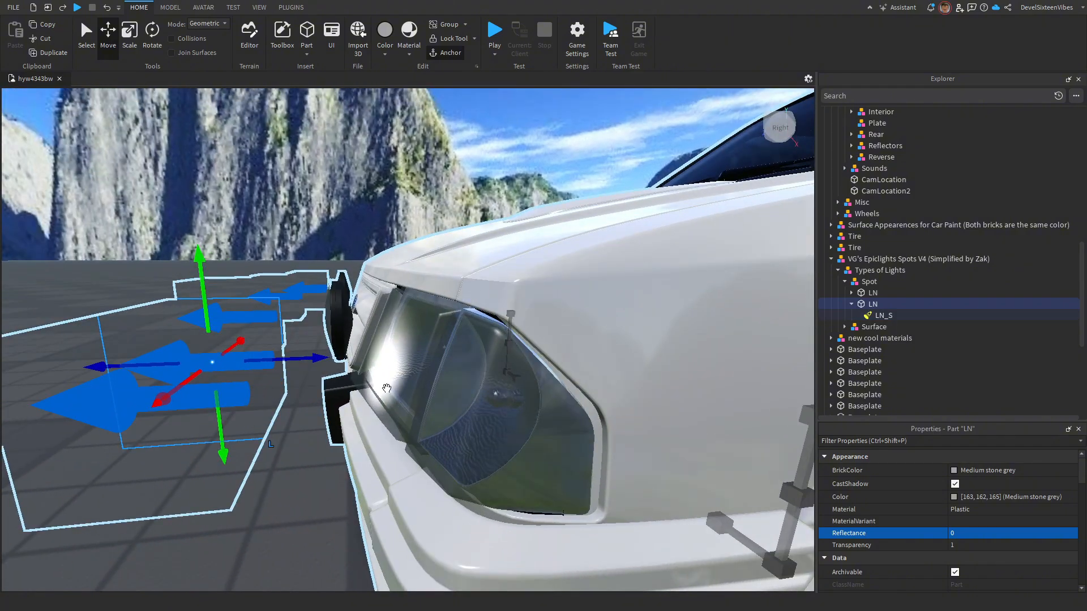
pyautogui.moveTo(292, 352); pyautogui.dragTo(365, 344)
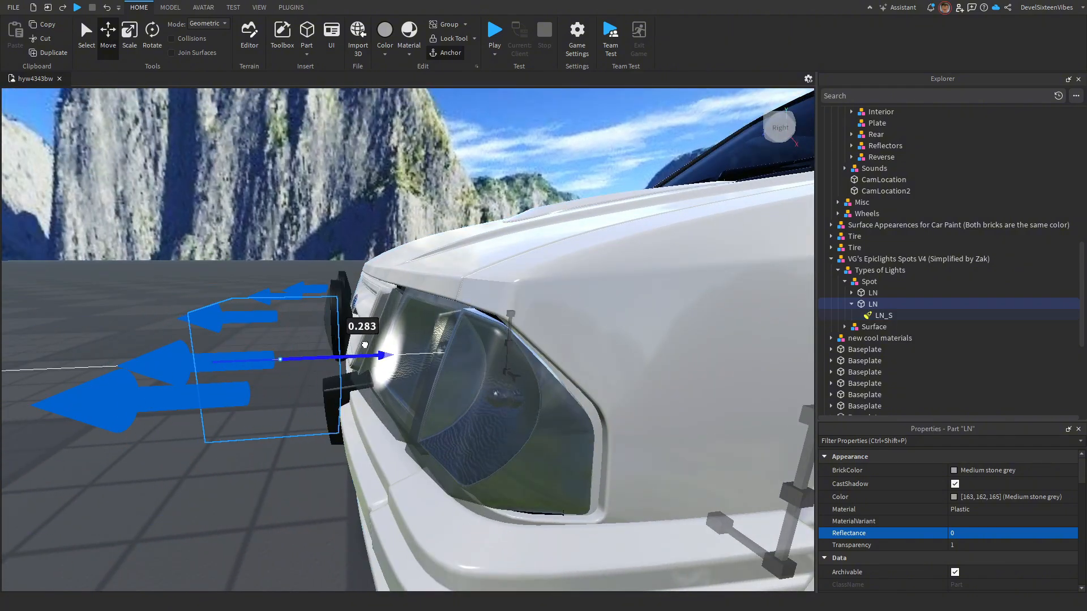
pyautogui.moveTo(434, 341); pyautogui.dragTo(486, 340)
pyautogui.moveTo(486, 341); pyautogui.dragTo(479, 347, button='right')
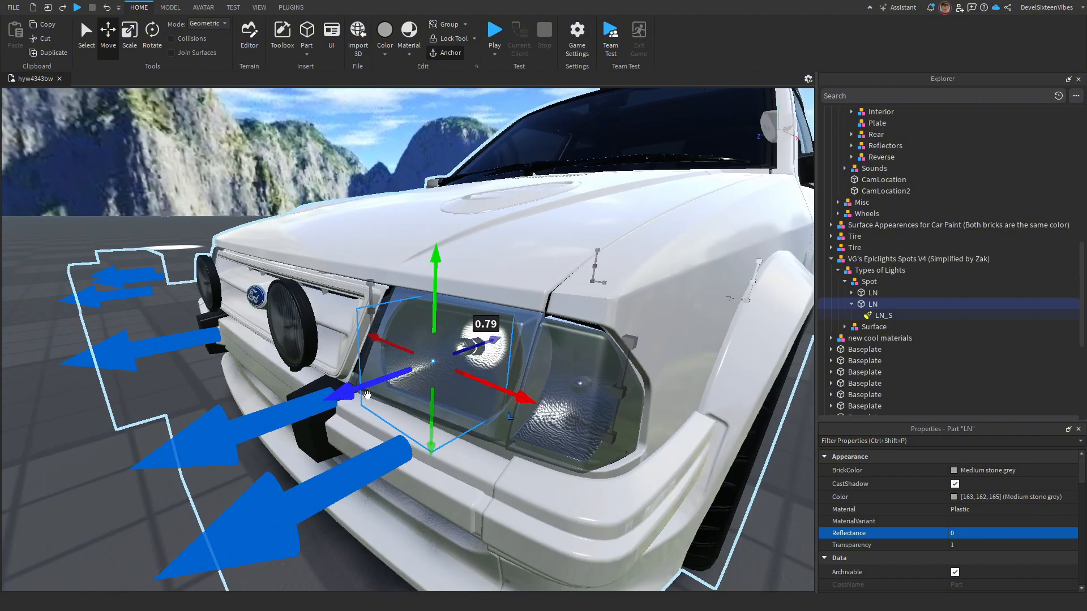
pyautogui.moveTo(384, 377); pyautogui.dragTo(283, 391)
pyautogui.moveTo(284, 392); pyautogui.dragTo(297, 382, button='right')
pyautogui.scroll(-2, 465, 290)
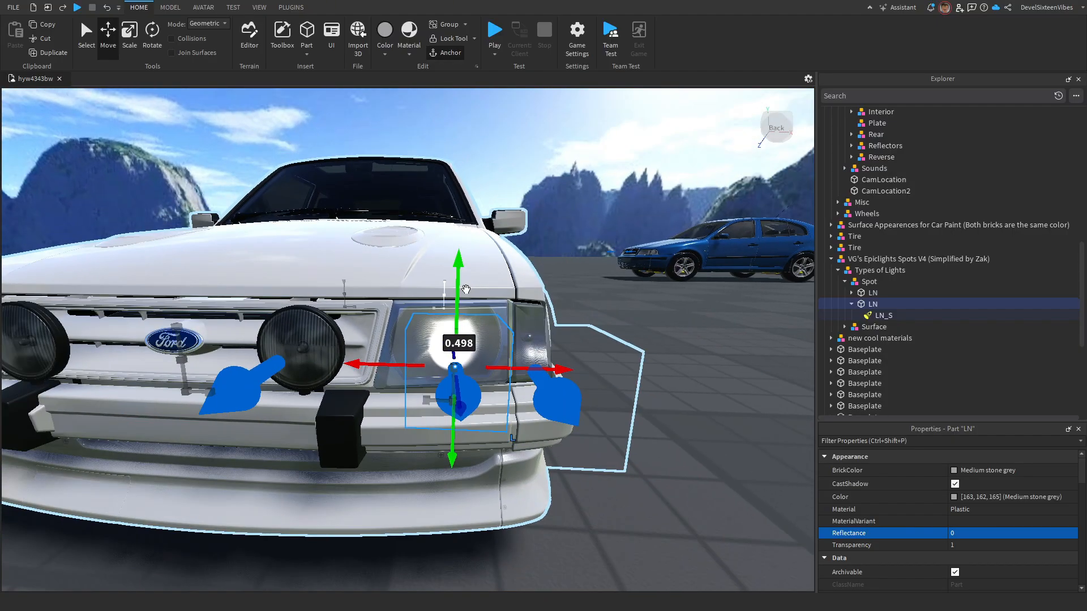
# - Nudge the LN part vertically and sideways by about 0.05 to centre its light on the headlight
pyautogui.moveTo(457, 290); pyautogui.dragTo(453, 285)
pyautogui.moveTo(406, 360); pyautogui.dragTo(395, 359)
pyautogui.press('d')
pyautogui.moveTo(395, 359); pyautogui.dragTo(396, 358, button='right')
pyautogui.press('a')
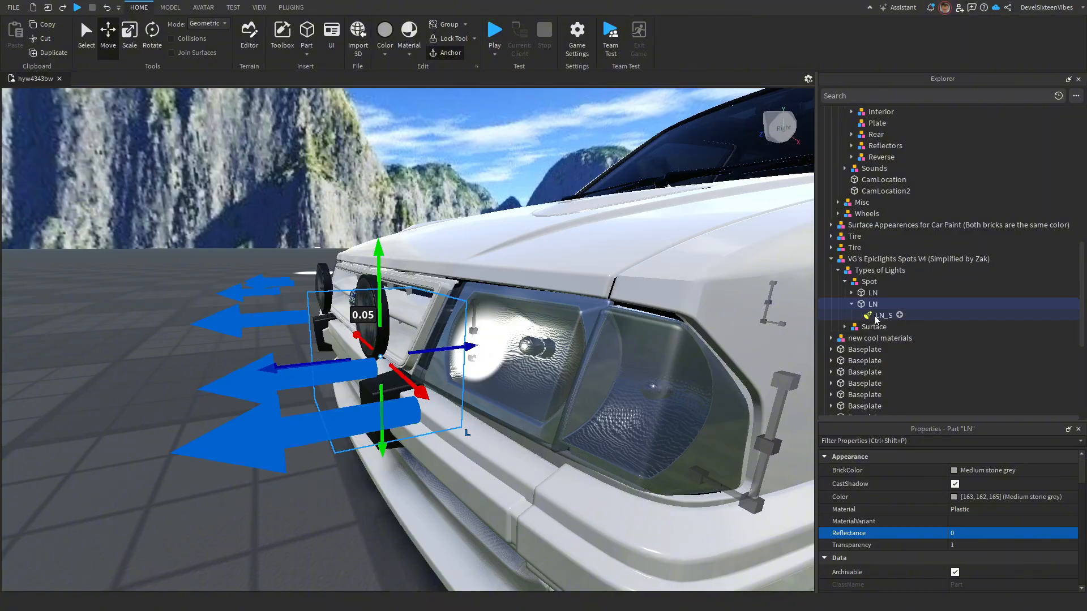
# - Give the LN_S spotlight a warm white colour of 255, 249, 231
pyautogui.click(875, 316)
pyautogui.click(955, 494)
pyautogui.moveTo(579, 183); pyautogui.dragTo(920, 115)
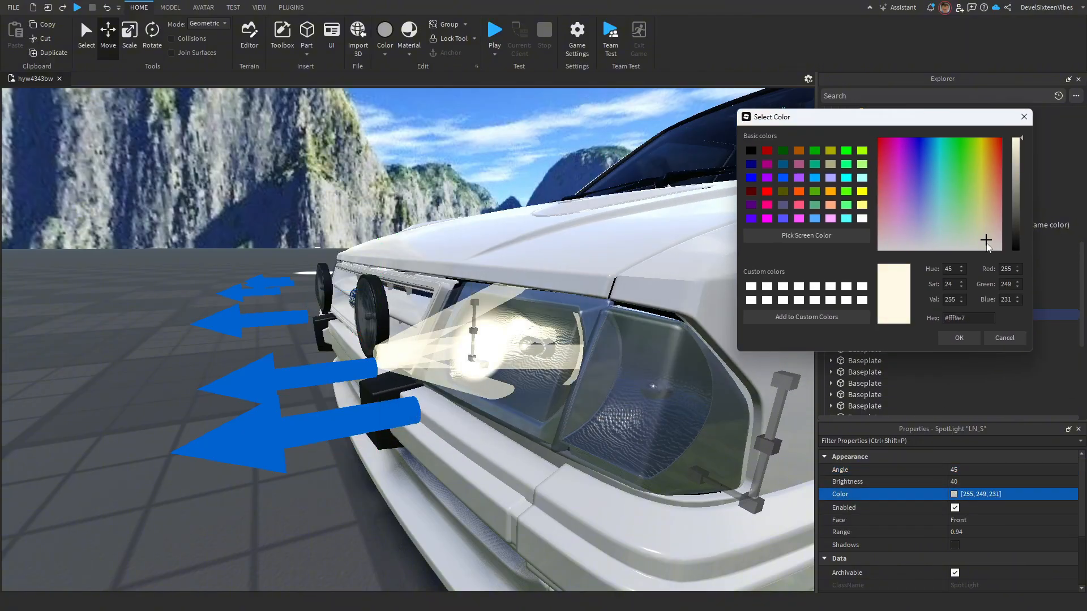
pyautogui.click(959, 338)
# - Widen the LN_S spotlight's angle to 126
pyautogui.click(864, 301)
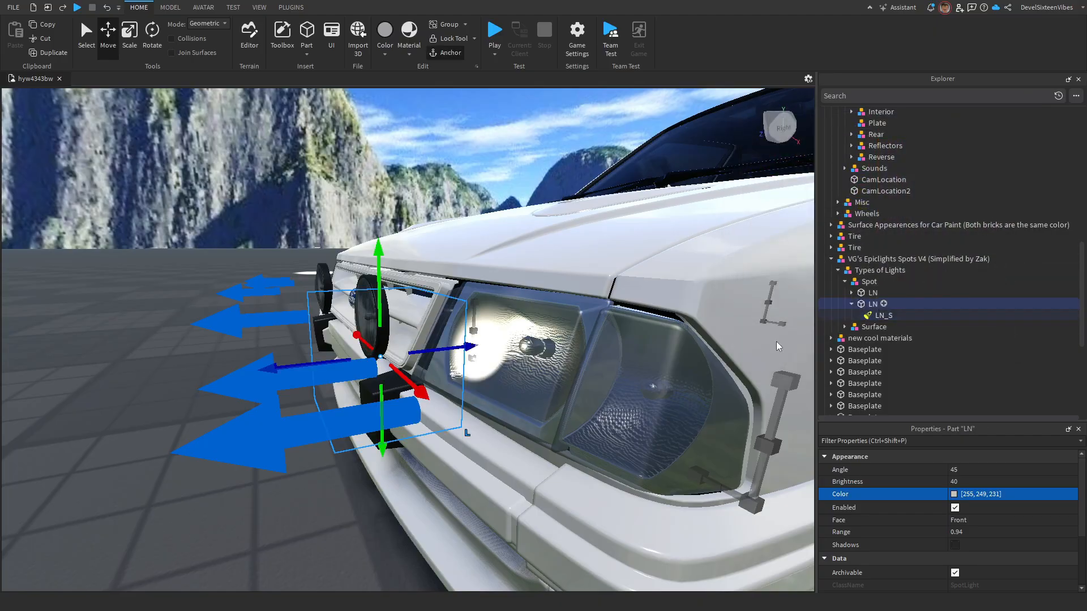
pyautogui.moveTo(776, 341); pyautogui.dragTo(735, 341, button='right')
pyautogui.scroll(3, 776, 342)
pyautogui.click(878, 317)
pyautogui.click(1010, 470)
pyautogui.moveTo(1010, 470); pyautogui.dragTo(1049, 469)
# - Shift the LN part back toward the headlight and fine-tune its position so the beam fills the lens
pyautogui.click(872, 305)
pyautogui.scroll(-3, 408, 339)
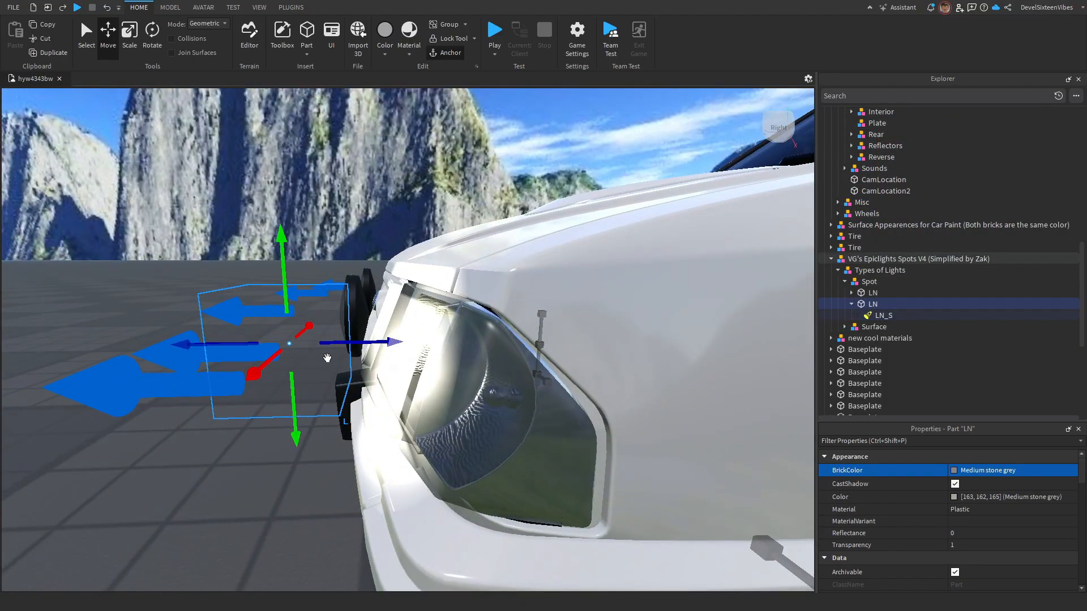
pyautogui.moveTo(368, 343); pyautogui.dragTo(464, 354)
pyautogui.moveTo(463, 354); pyautogui.dragTo(566, 362, button='right')
pyautogui.moveTo(493, 350); pyautogui.dragTo(501, 351)
pyautogui.moveTo(501, 362); pyautogui.dragTo(487, 368, button='right')
pyautogui.moveTo(396, 370); pyautogui.dragTo(388, 375)
pyautogui.moveTo(498, 354); pyautogui.dragTo(508, 354)
pyautogui.scroll(-3, 509, 355)
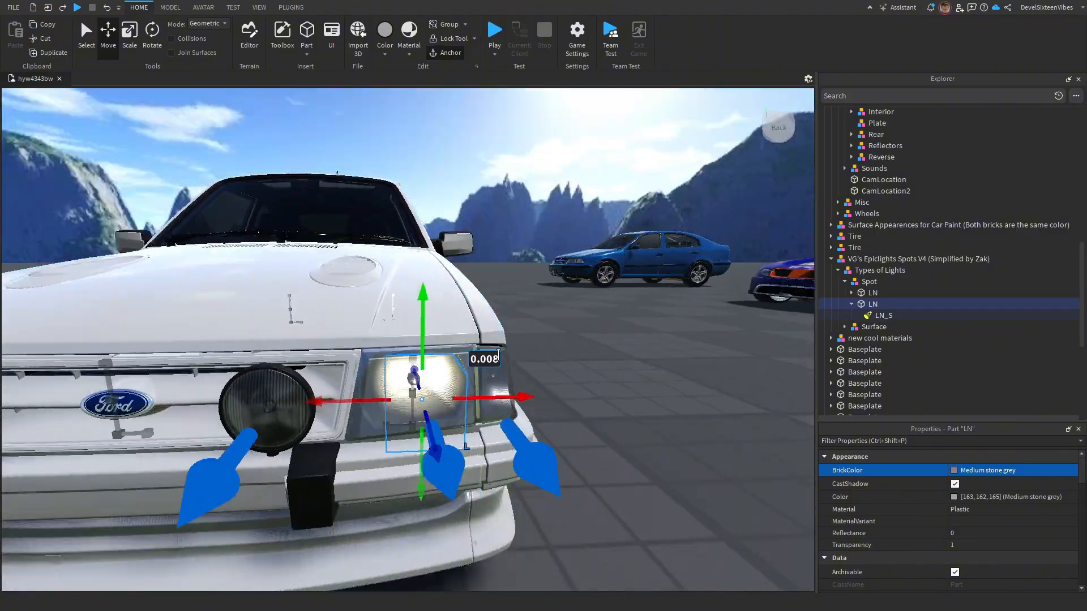
# - Set the LN_S spotlight's angle to 171 and its range to 0.63
pyautogui.moveTo(508, 355); pyautogui.dragTo(431, 351, button='right')
pyautogui.scroll(3, 509, 351)
pyautogui.moveTo(701, 327); pyautogui.dragTo(623, 328, button='right')
pyautogui.scroll(2, 700, 328)
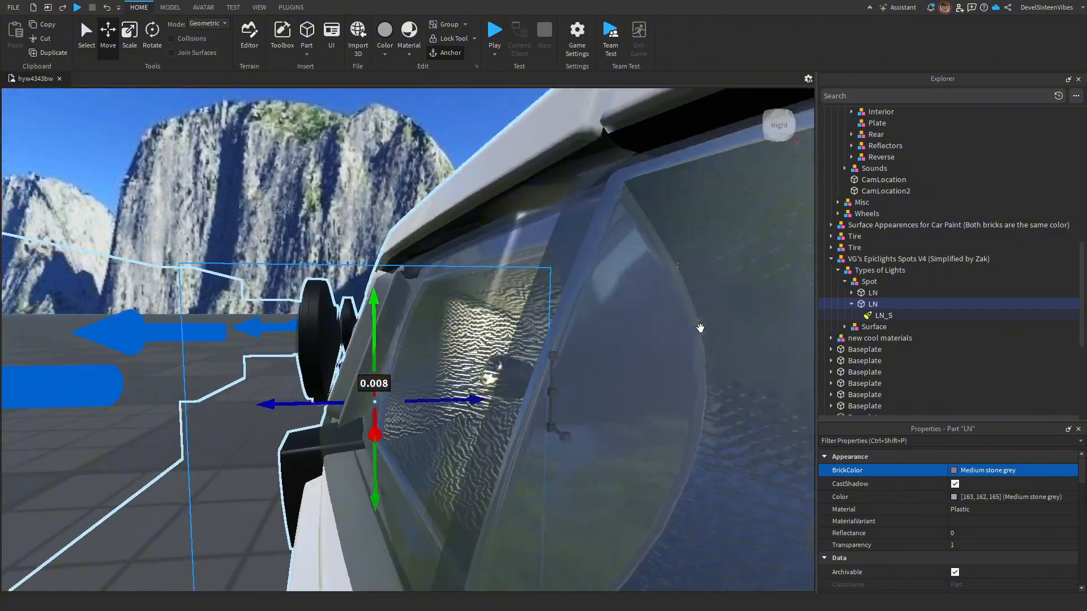
pyautogui.moveTo(701, 328); pyautogui.dragTo(600, 306, button='right')
pyautogui.click(883, 316)
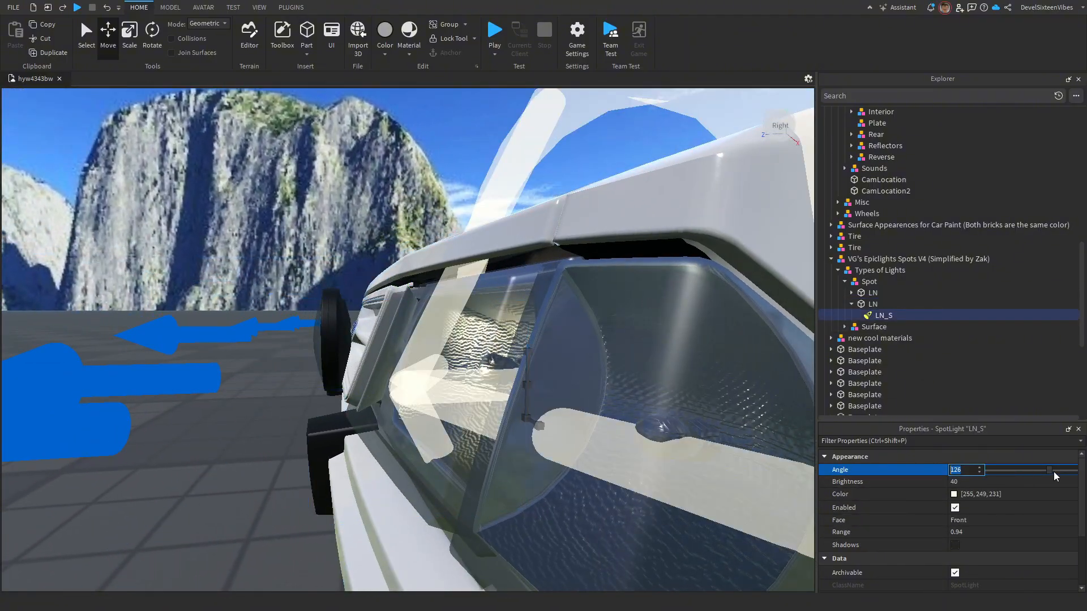
pyautogui.moveTo(1051, 471); pyautogui.dragTo(1078, 469)
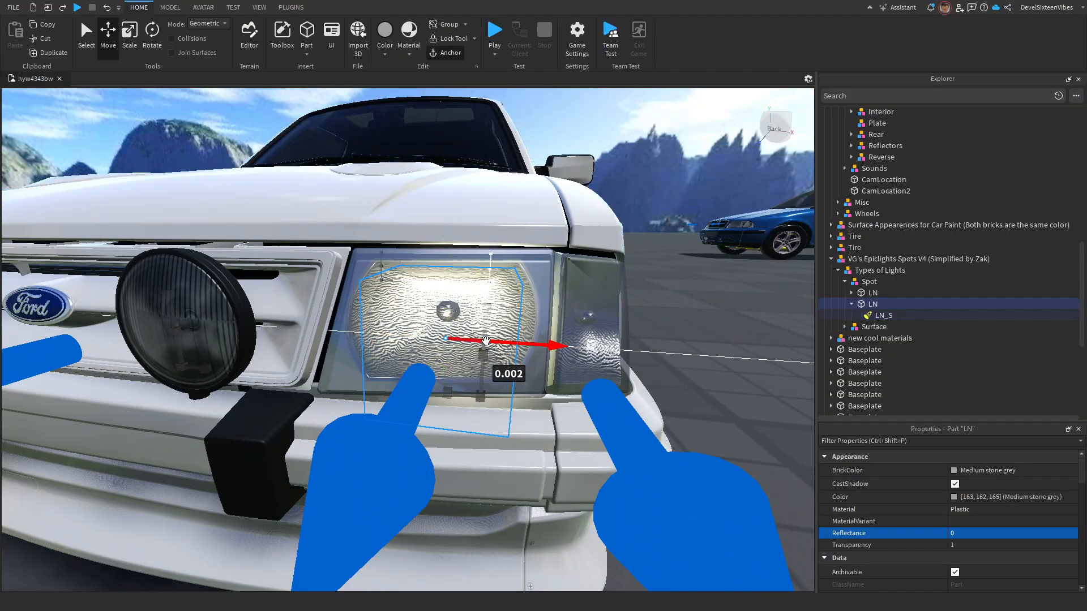
# - Duplicate the LN part and set the angle of the copy's LN_S spotlight to 117
pyautogui.scroll(-5, 486, 340)
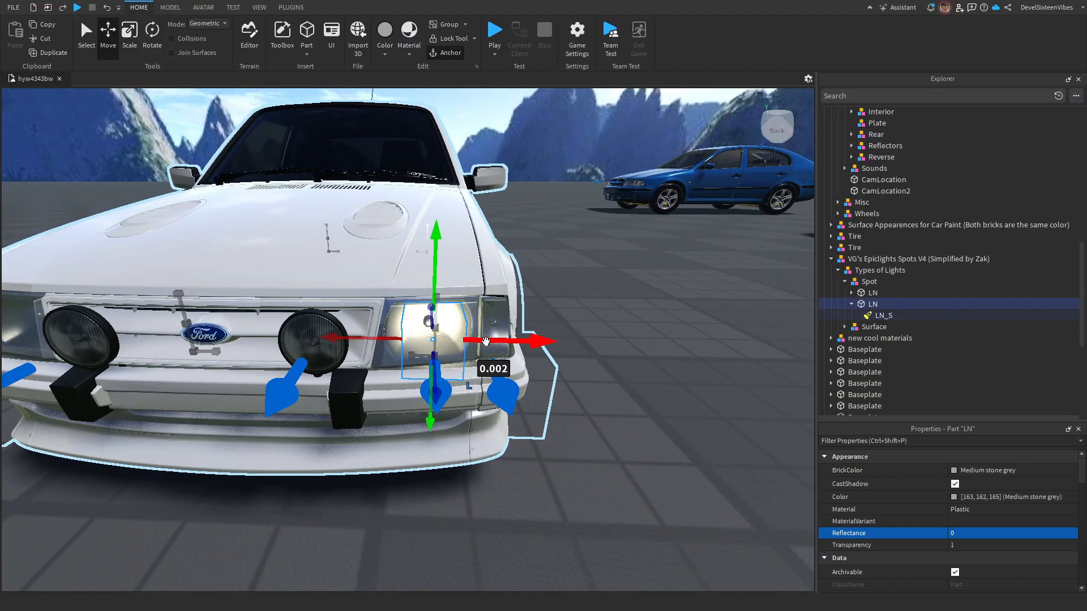
pyautogui.scroll(4, 453, 362)
pyautogui.moveTo(485, 340); pyautogui.dragTo(401, 372, button='right')
pyautogui.scroll(-3, 425, 384)
pyautogui.hotkey('ctrl', 'd')
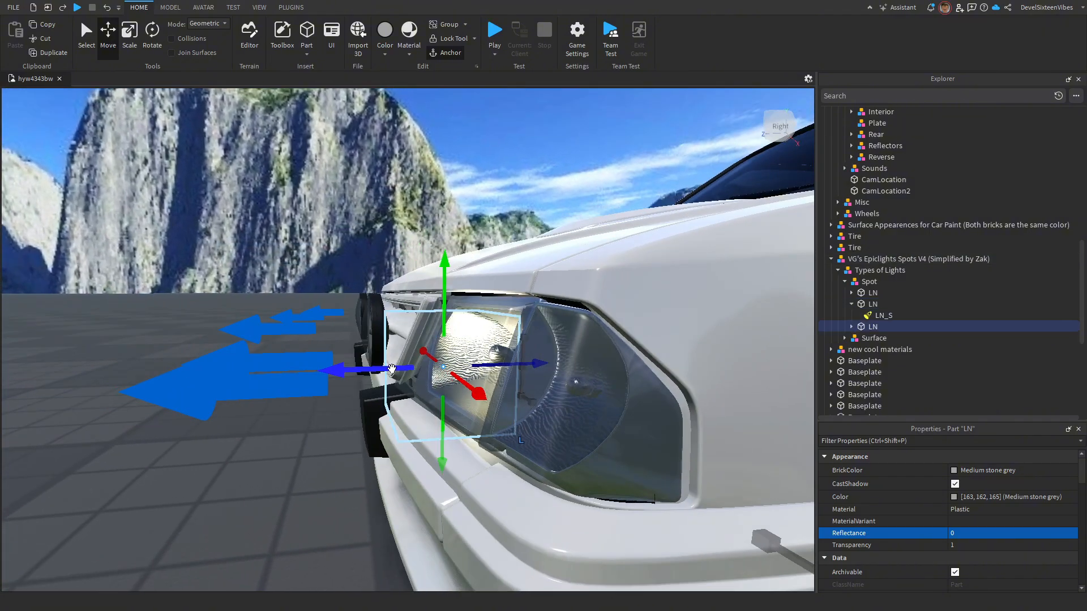
pyautogui.moveTo(357, 365); pyautogui.dragTo(361, 365)
pyautogui.moveTo(361, 364); pyautogui.dragTo(366, 365, button='right')
pyautogui.click(882, 316)
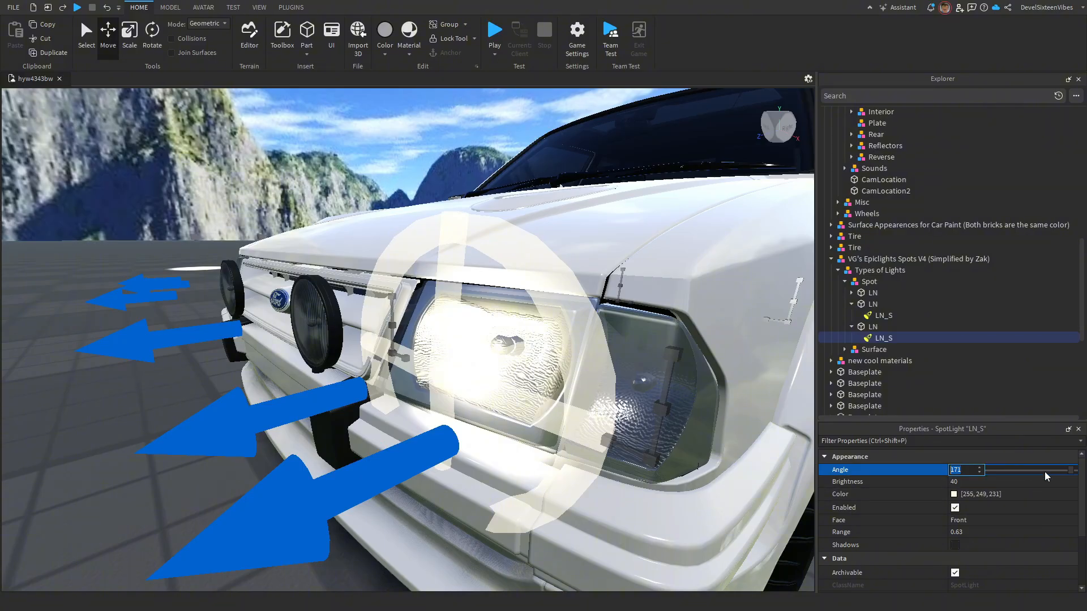
pyautogui.moveTo(1071, 476); pyautogui.dragTo(1044, 471)
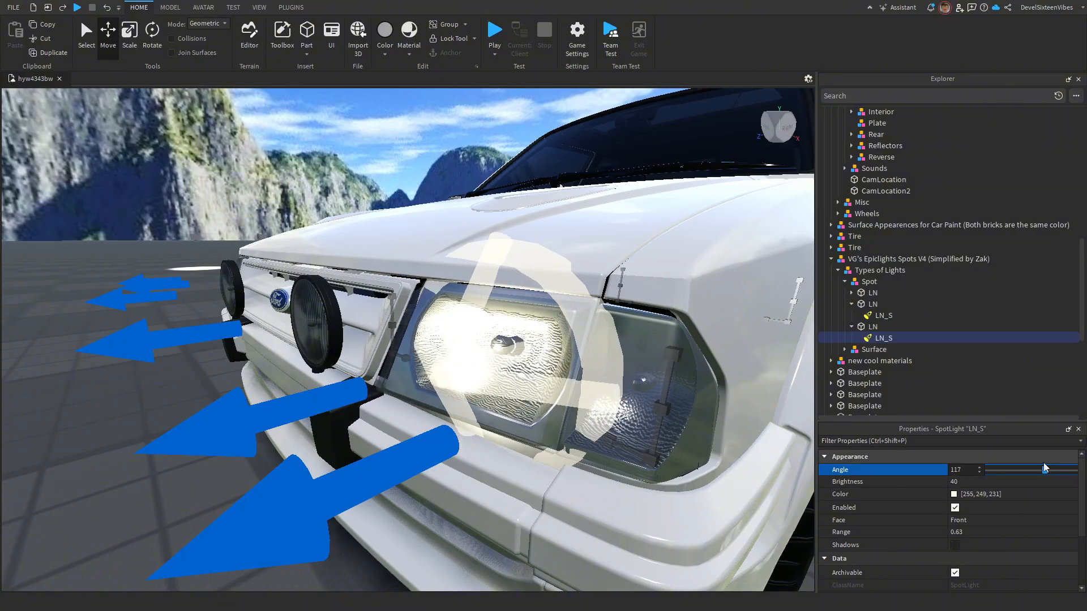
# - Move the duplicated LN part forward from the headlight and raise it by 0.07
pyautogui.click(872, 327)
pyautogui.moveTo(470, 368); pyautogui.dragTo(442, 360, button='right')
pyautogui.moveTo(360, 378); pyautogui.dragTo(339, 381)
pyautogui.moveTo(339, 381); pyautogui.dragTo(365, 379, button='right')
pyautogui.moveTo(504, 299); pyautogui.dragTo(501, 288)
pyautogui.moveTo(501, 288); pyautogui.dragTo(436, 280, button='right')
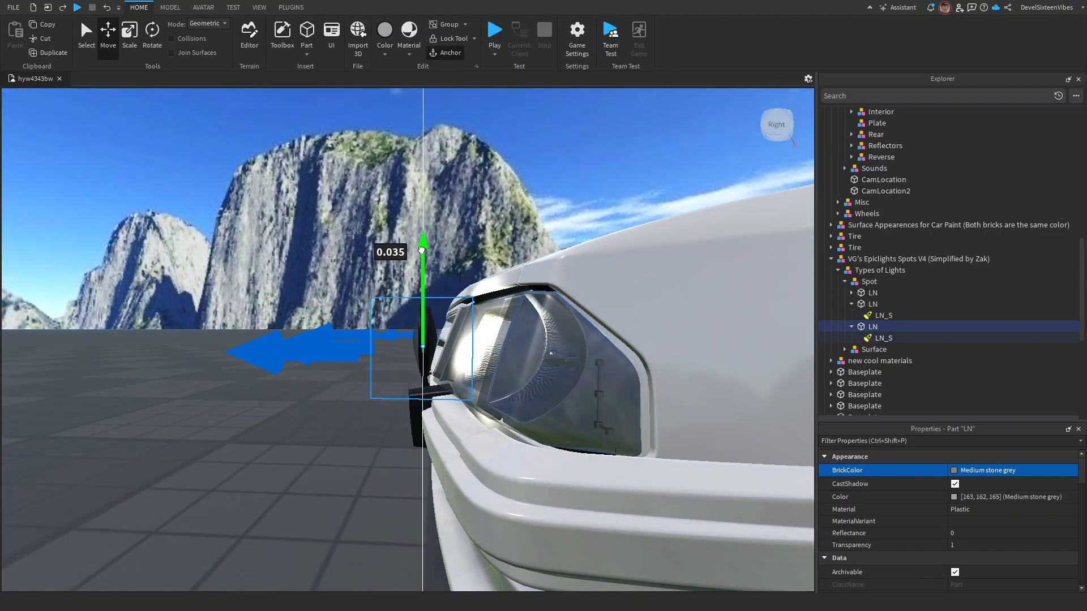
pyautogui.moveTo(534, 271); pyautogui.dragTo(572, 277, button='right')
pyautogui.press('f')
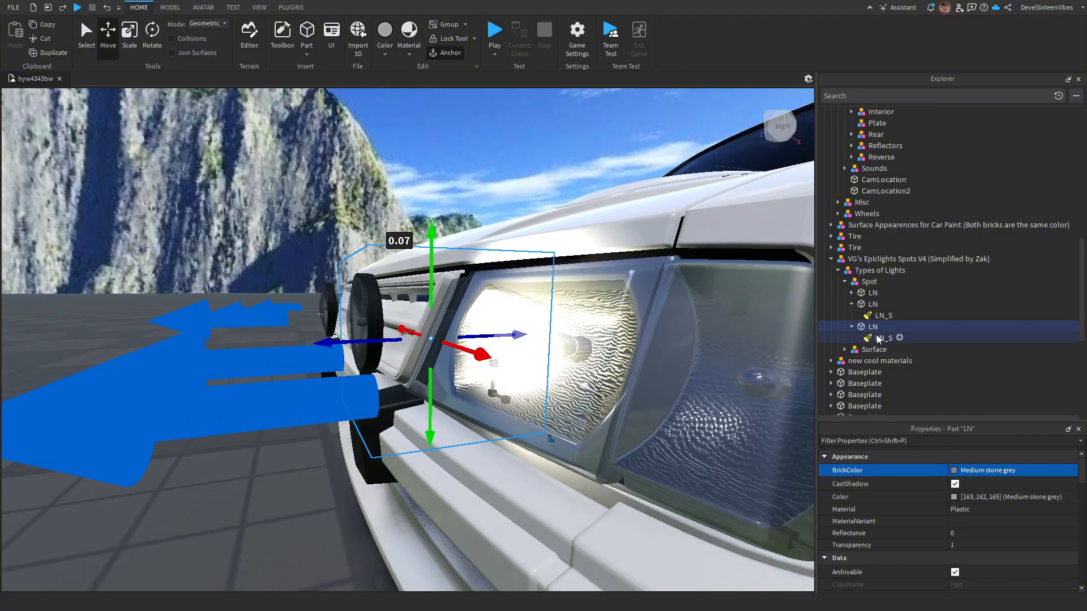
pyautogui.click(880, 337)
pyautogui.moveTo(668, 339); pyautogui.dragTo(736, 351, button='right')
# - Duplicate both headlight LN parts and move the copies 3.795 sideways onto the car's other headlight
pyautogui.click(872, 305)
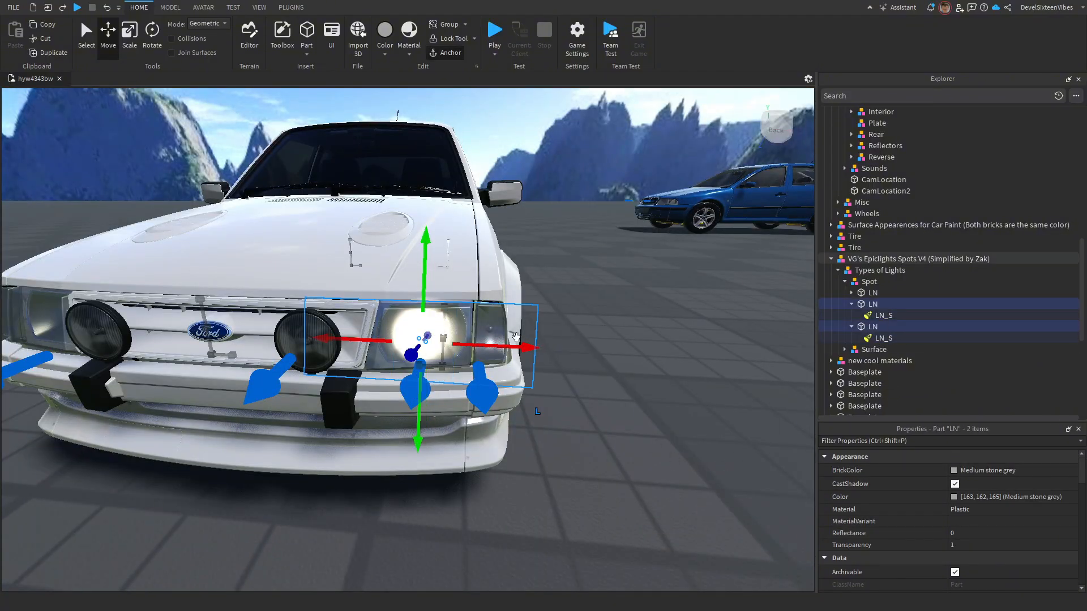
pyautogui.press('a')
pyautogui.moveTo(515, 336); pyautogui.dragTo(601, 316, button='right')
pyautogui.hotkey('ctrl', 'd')
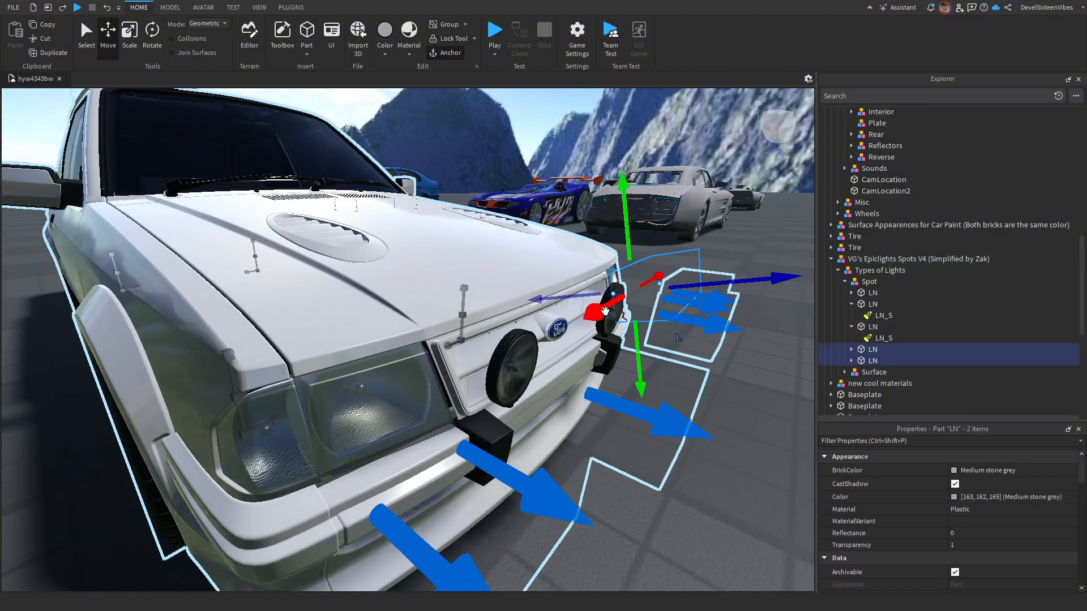
pyautogui.moveTo(605, 311); pyautogui.dragTo(340, 408)
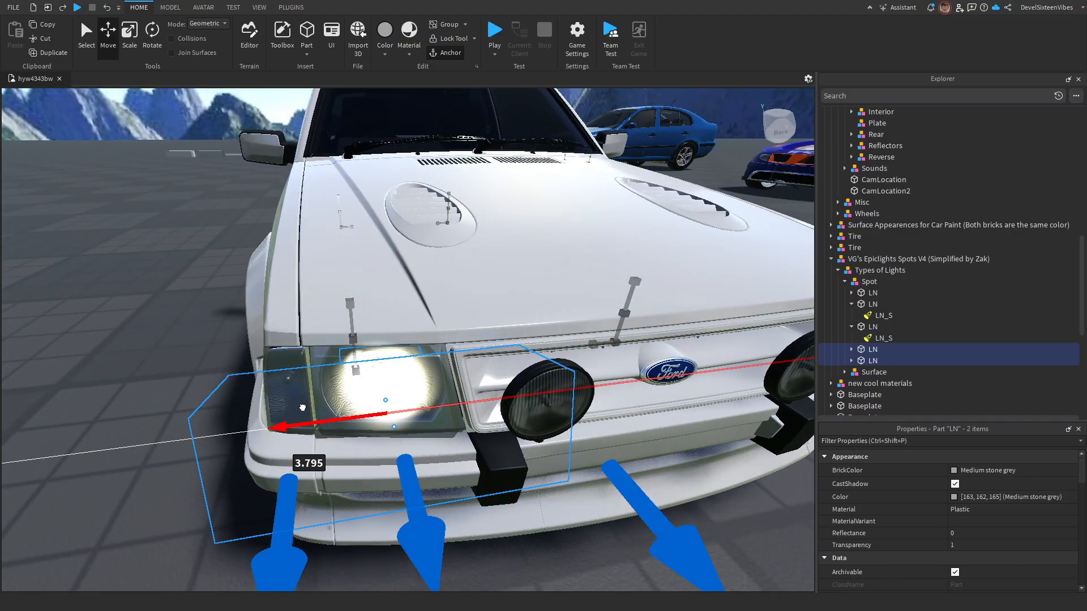
pyautogui.moveTo(302, 408); pyautogui.dragTo(757, 332, button='right')
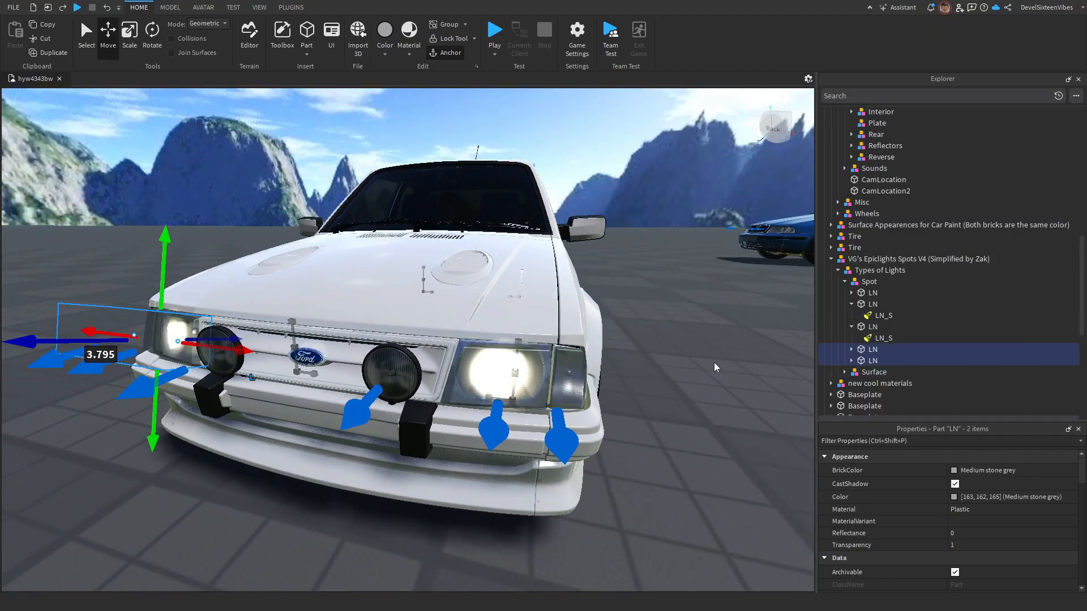
# - Examine both lit headlights from around the front of the car
pyautogui.moveTo(714, 362); pyautogui.dragTo(671, 362, button='right')
pyautogui.press('s')
pyautogui.click(650, 415)
pyautogui.moveTo(650, 416); pyautogui.dragTo(650, 415, button='right')
pyautogui.press('a')
pyautogui.press('w')
pyautogui.press('d')
pyautogui.press('s')
pyautogui.press('a')
pyautogui.press('s')
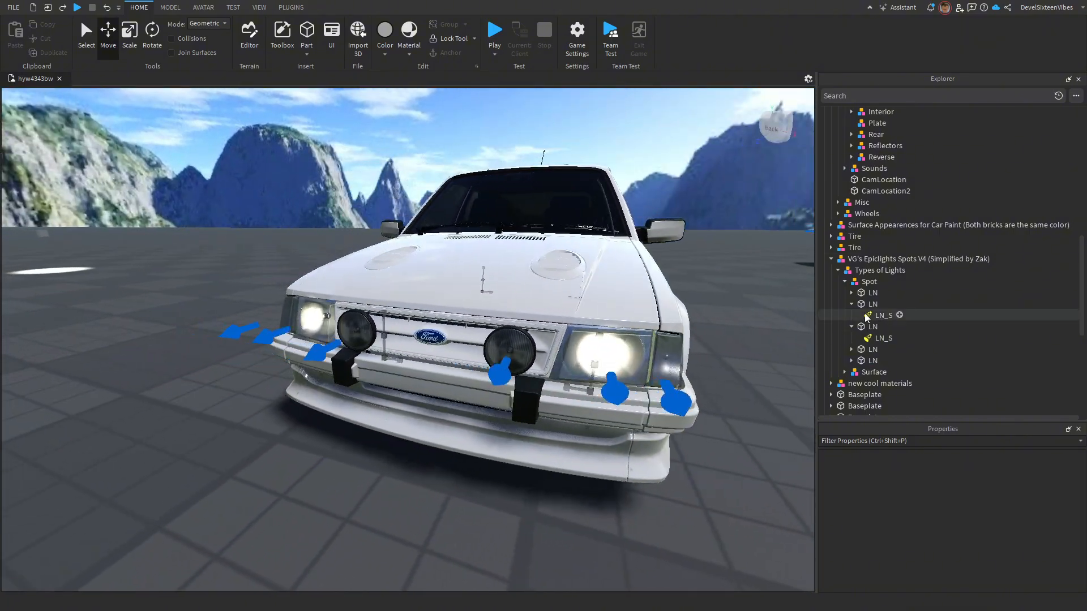
# - Set the brightness of all four headlight LN_S spotlights to 0
pyautogui.click(851, 360)
pyautogui.click(851, 350)
pyautogui.click(883, 315)
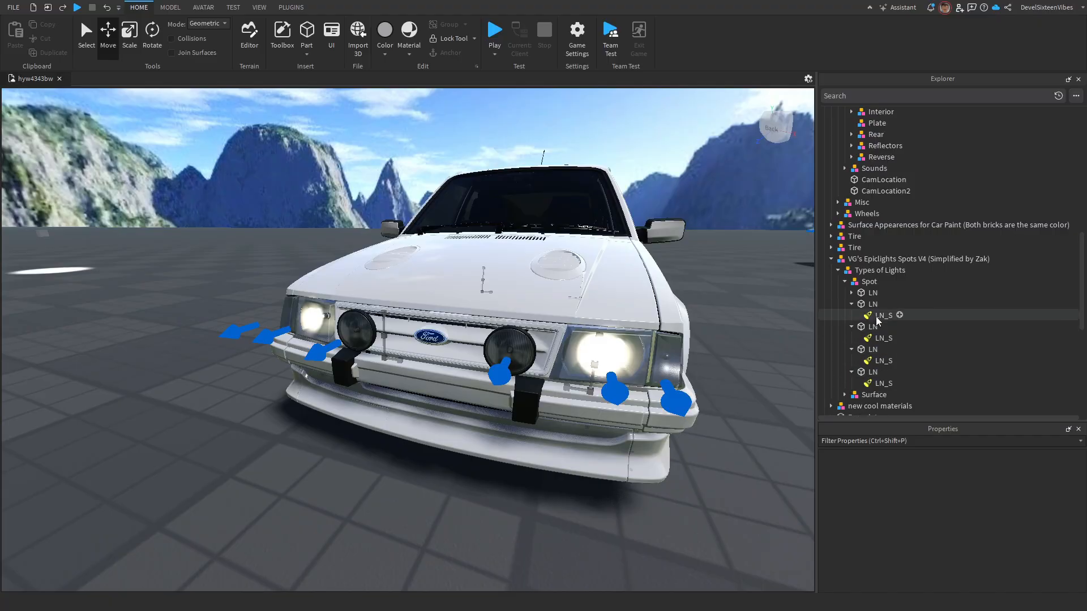
pyautogui.keyDown('shift'); pyautogui.click(877, 383); pyautogui.keyUp('shift')
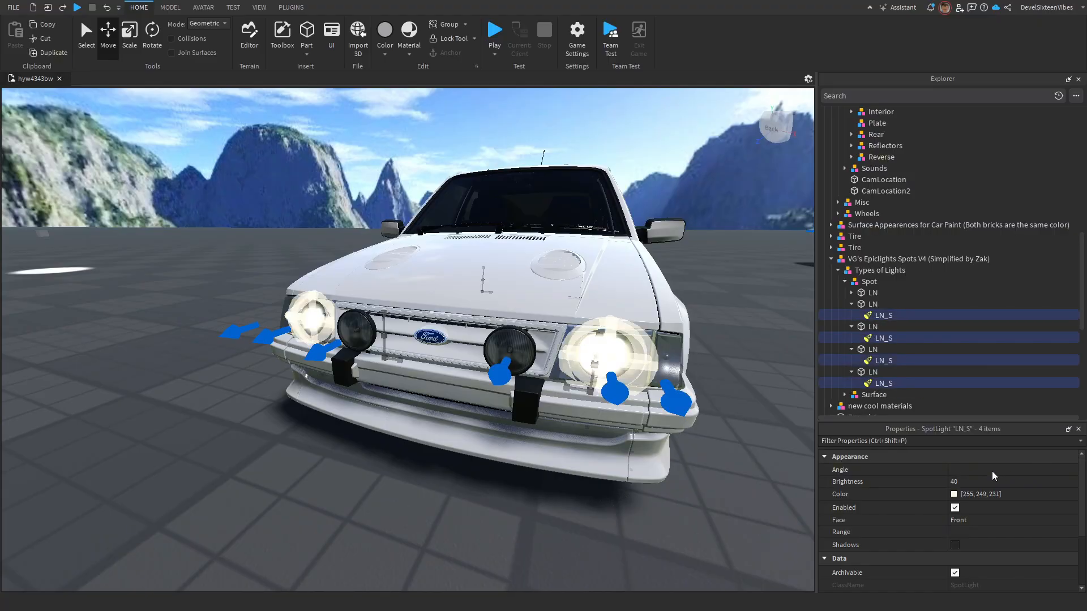
pyautogui.click(1036, 482)
pyautogui.moveTo(1074, 482); pyautogui.dragTo(1073, 485)
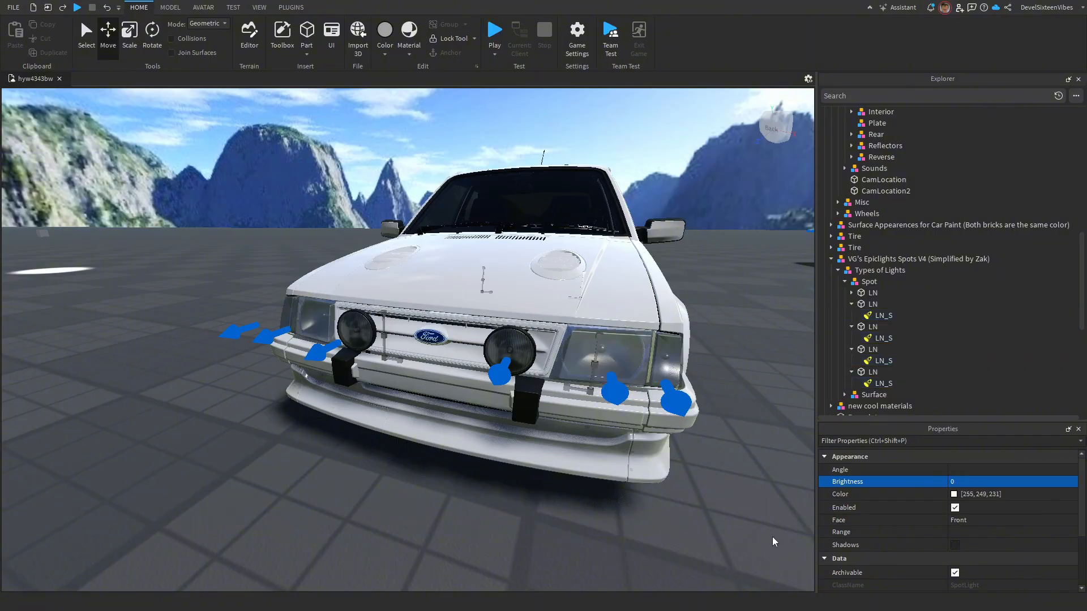
# - Move the four headlight LN parts from the Spot model into the car's Low headlights model
pyautogui.click(872, 304)
pyautogui.keyDown('ctrl'); pyautogui.click(873, 327); pyautogui.keyUp('ctrl')
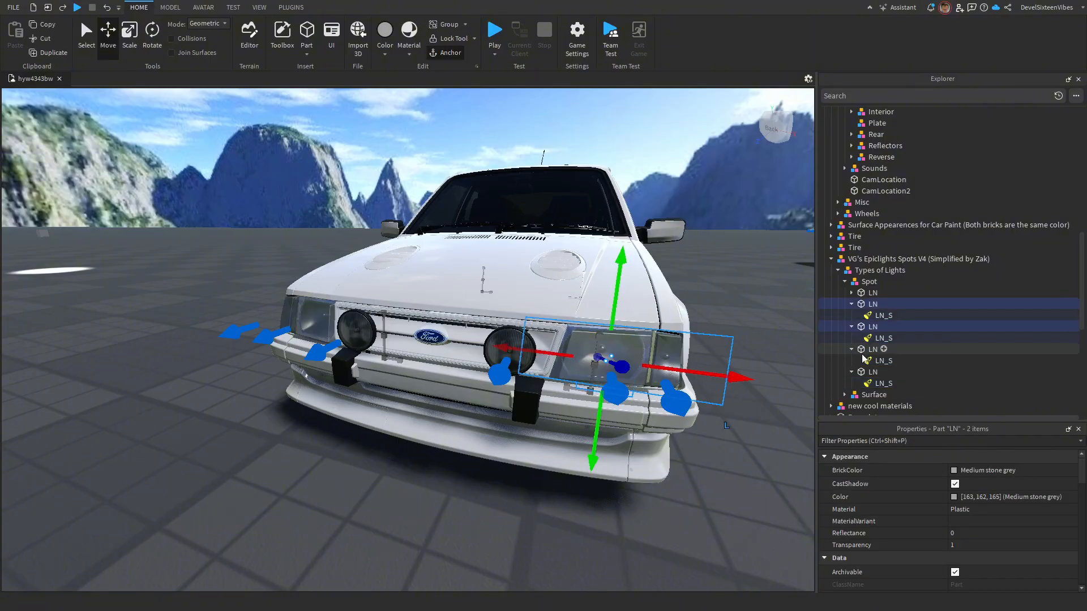
pyautogui.keyDown('ctrl'); pyautogui.click(872, 349); pyautogui.keyUp('ctrl')
pyautogui.moveTo(863, 375); pyautogui.dragTo(887, 321)
pyautogui.scroll(6, 883, 329)
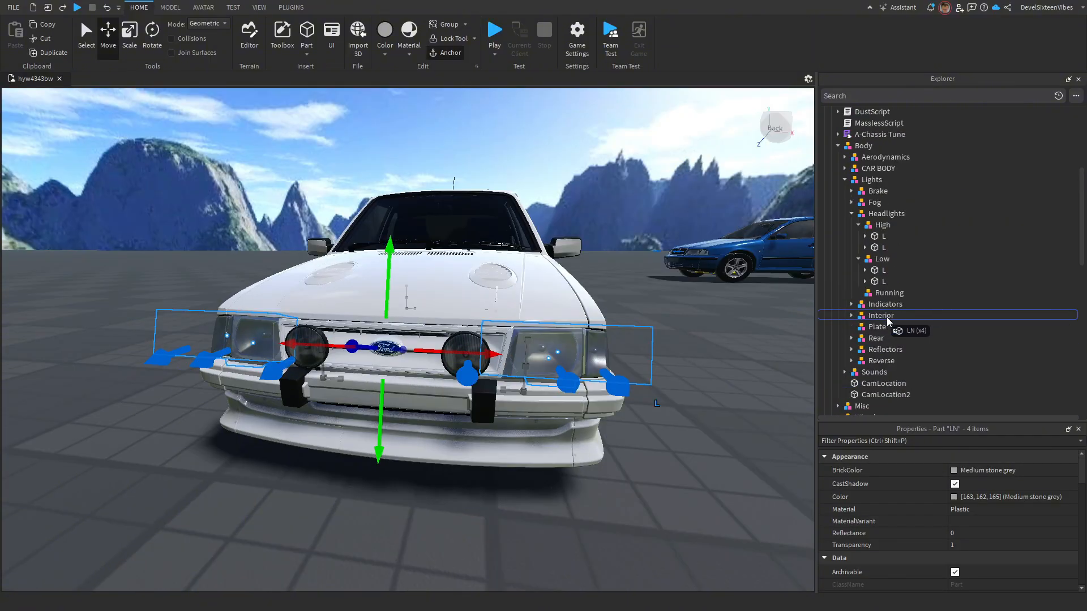
pyautogui.moveTo(875, 276); pyautogui.dragTo(876, 264)
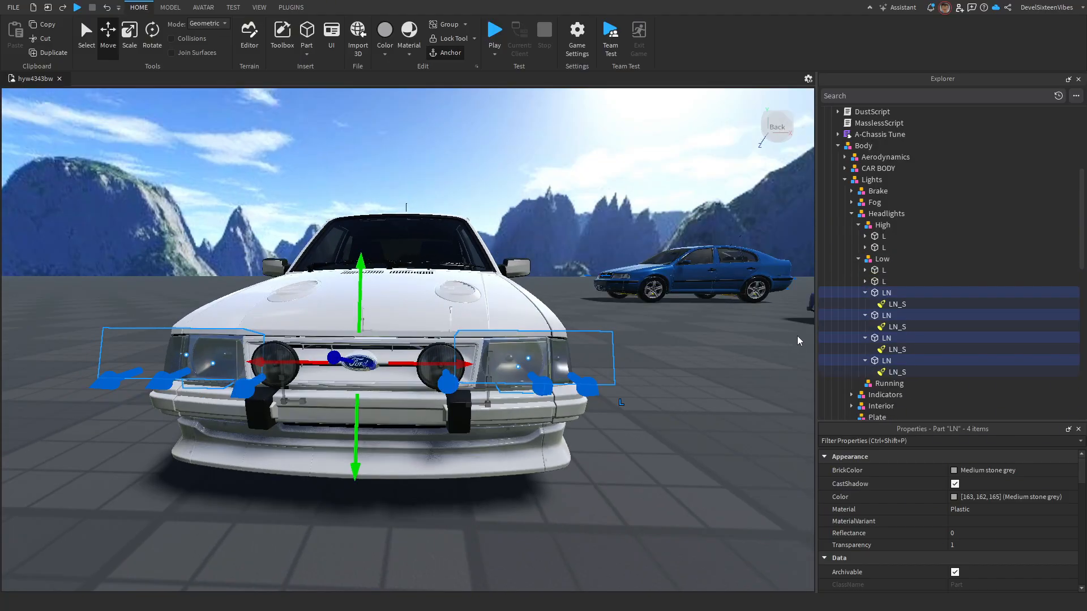
# - Duplicate the four LN parts, place the copies in the High headlights model, and collapse the LN entries in Low
pyautogui.hotkey('ctrl', 'd')
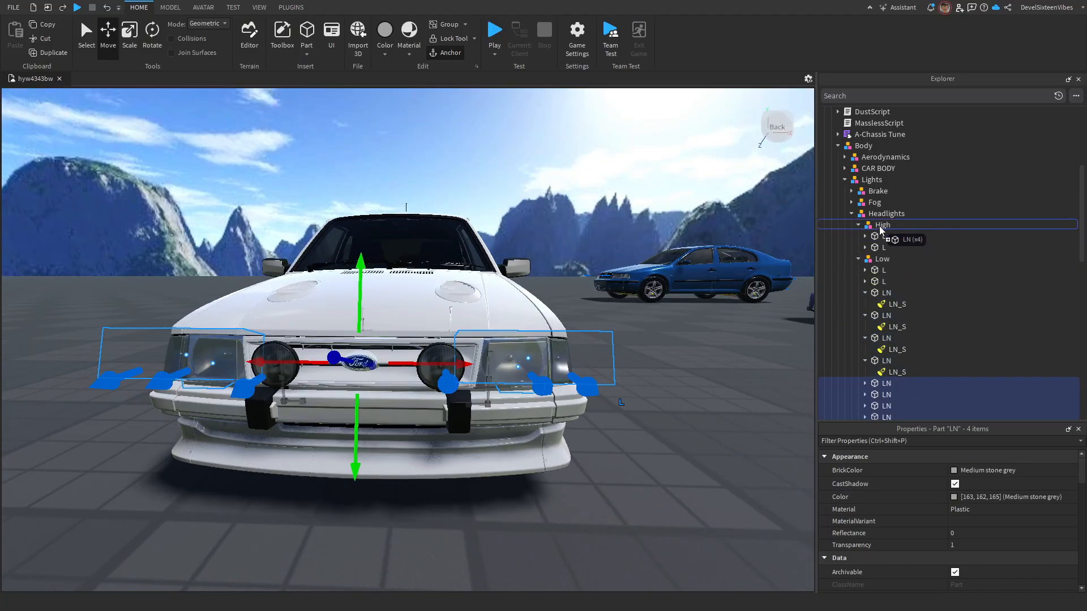
pyautogui.moveTo(881, 230); pyautogui.dragTo(877, 228)
pyautogui.click(858, 225)
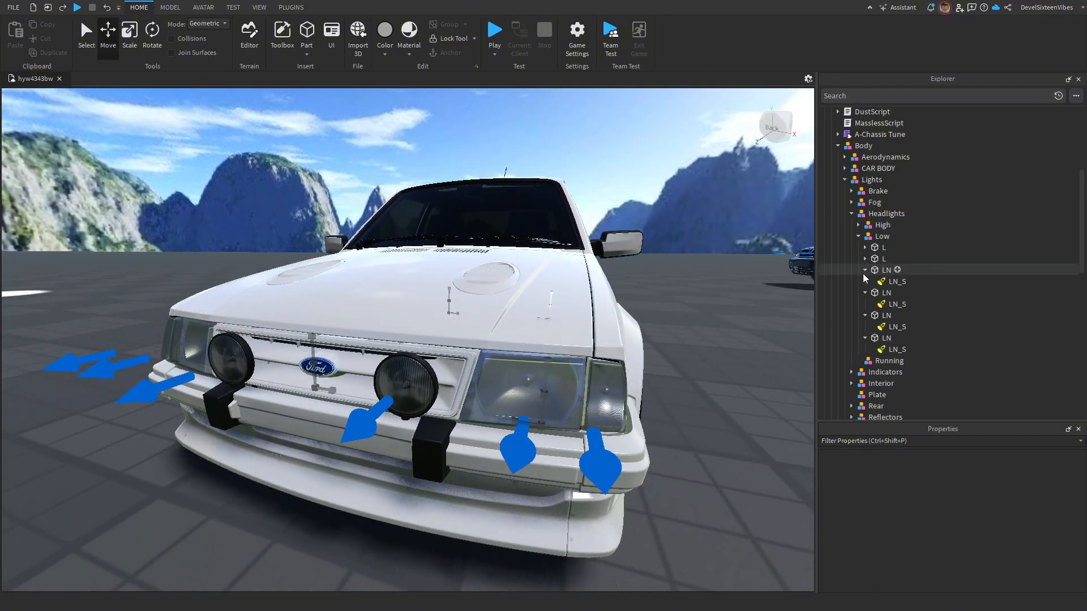
pyautogui.click(865, 270)
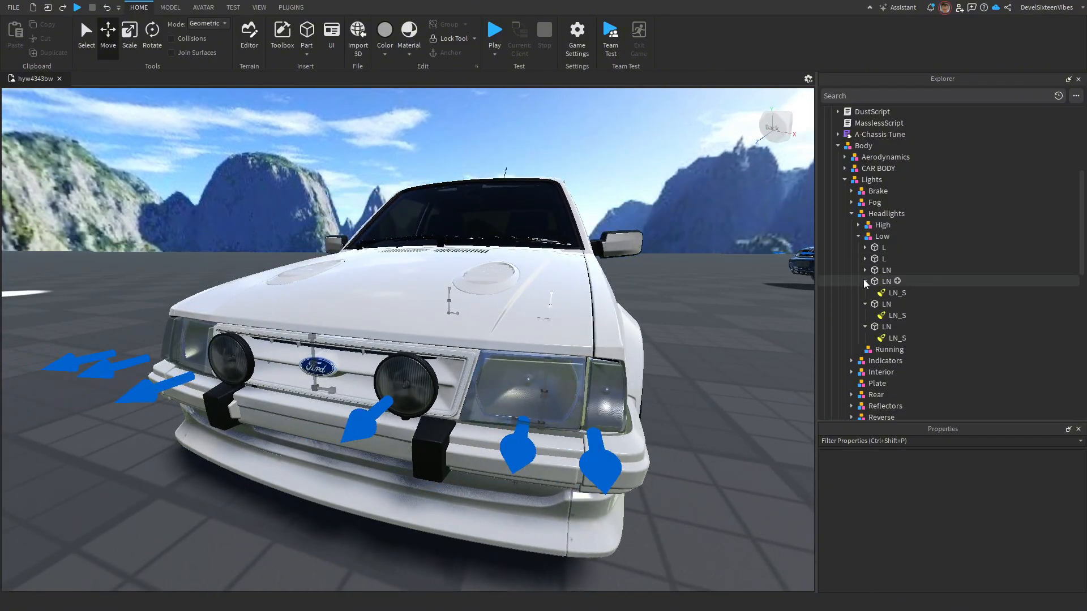
pyautogui.click(864, 281)
pyautogui.click(864, 292)
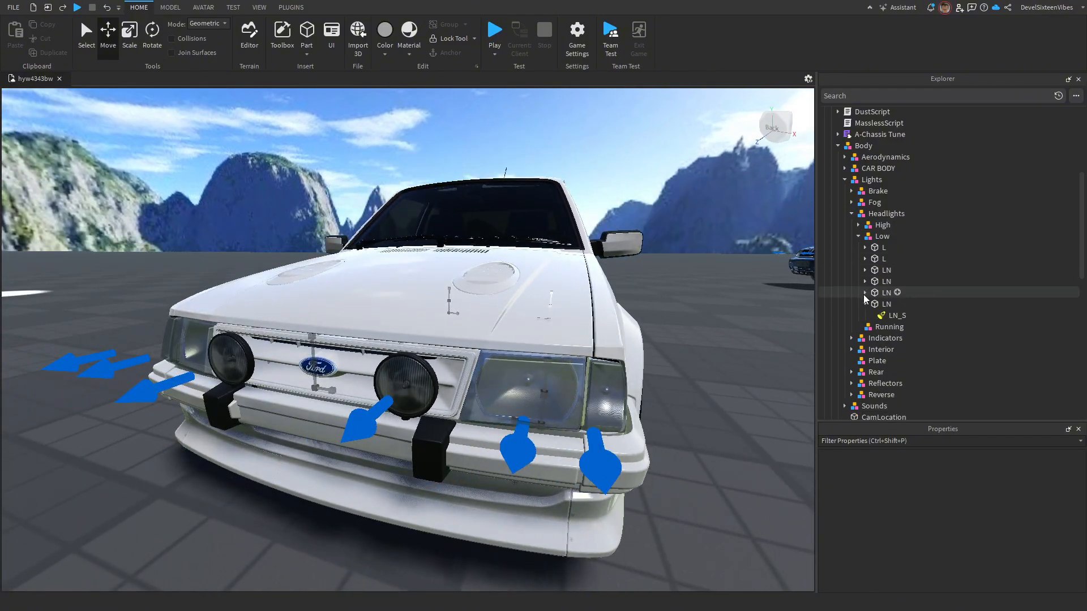
pyautogui.click(865, 300)
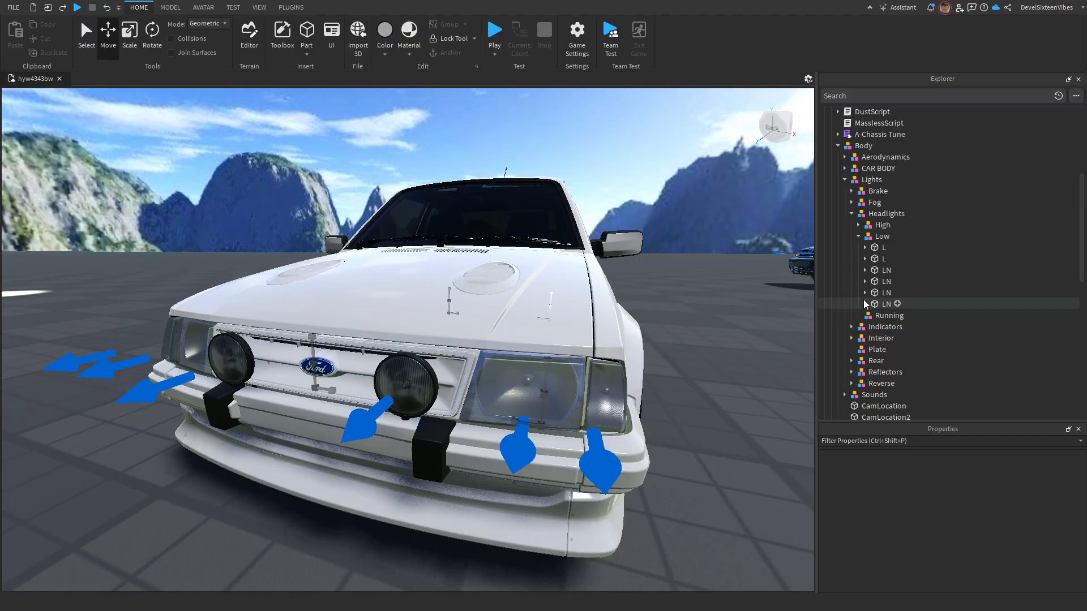
# - Duplicate one LN part in the Low model and move the copy 0.661 sideways onto the adjacent corner indicator lens
pyautogui.click(852, 327)
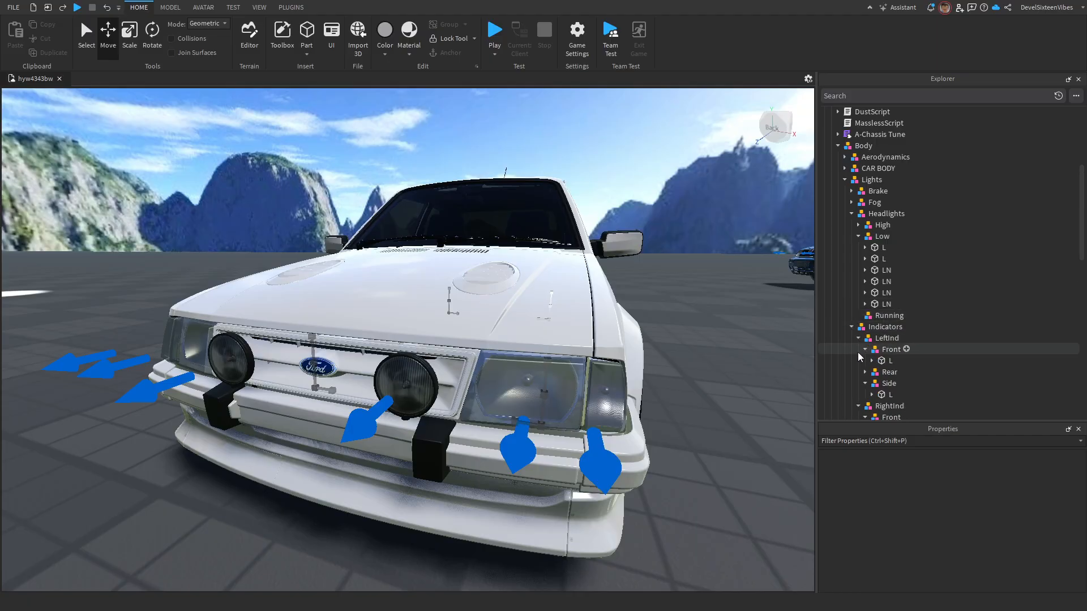
pyautogui.scroll(-2, 857, 352)
pyautogui.moveTo(748, 307); pyautogui.dragTo(792, 294, button='right')
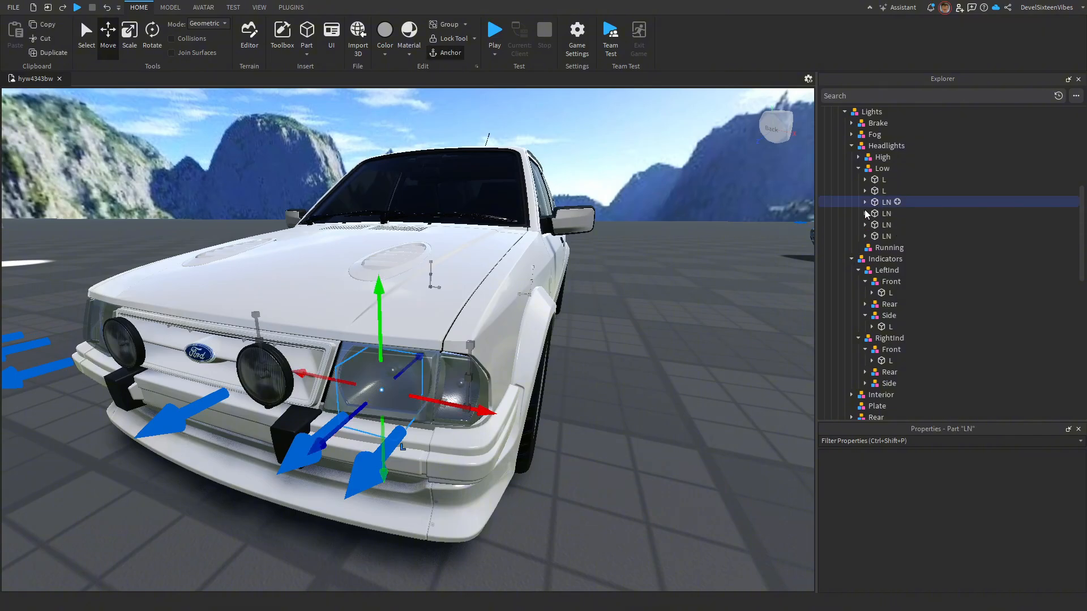
pyautogui.moveTo(635, 302); pyautogui.dragTo(655, 321, button='right')
pyautogui.hotkey('ctrl', 'd')
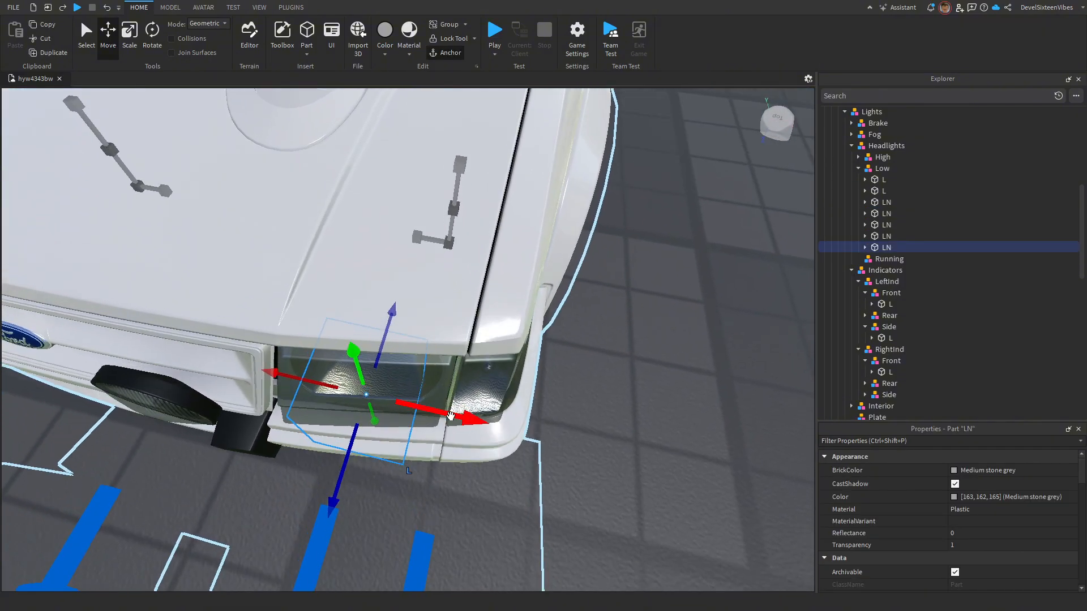
pyautogui.moveTo(450, 417); pyautogui.dragTo(450, 417, button='right')
pyautogui.moveTo(418, 401); pyautogui.dragTo(561, 437)
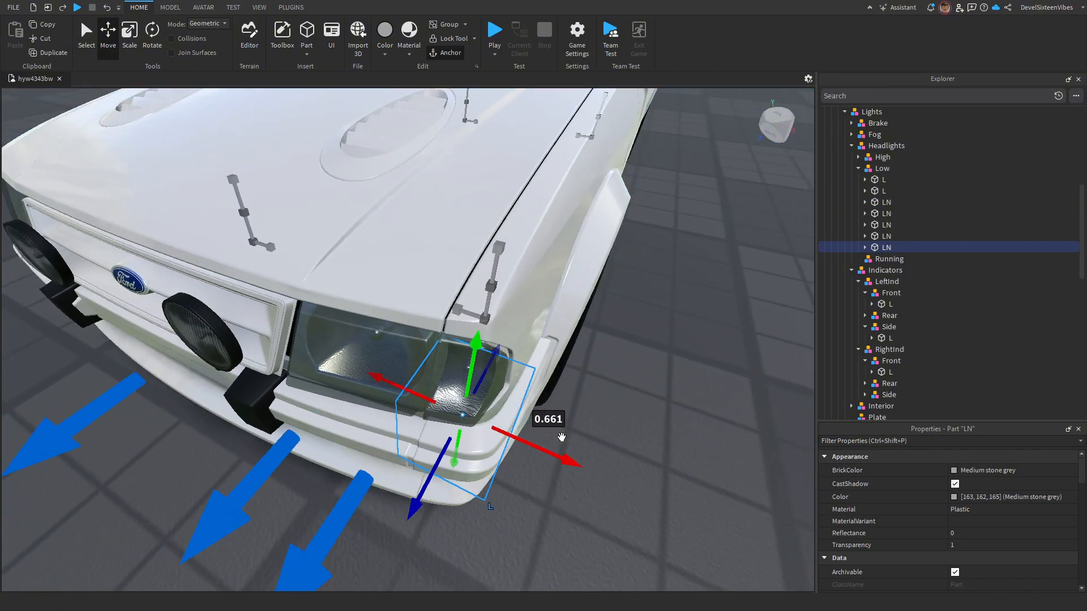
# - Rotate the copied LN part slightly about its vertical axis to follow the corner lens, and adjust its sideways position
pyautogui.moveTo(561, 437); pyautogui.dragTo(525, 378, button='right')
pyautogui.hotkey('ctrl', '4')
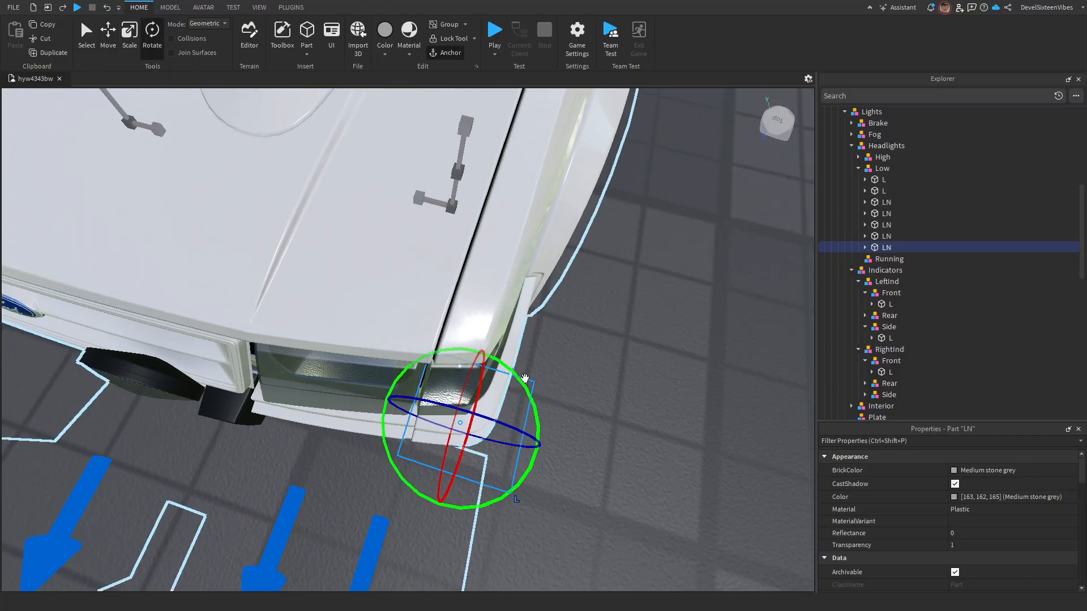
pyautogui.moveTo(525, 378); pyautogui.dragTo(513, 376)
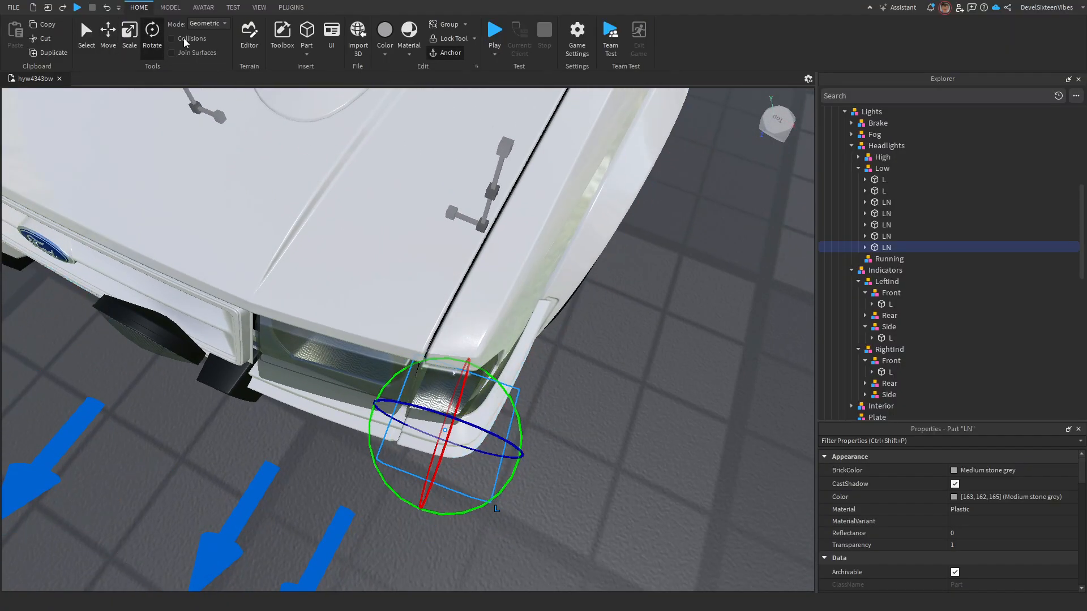
pyautogui.click(106, 31)
pyautogui.moveTo(394, 408); pyautogui.dragTo(369, 401)
pyautogui.press('s')
pyautogui.moveTo(368, 401); pyautogui.dragTo(370, 403, button='right')
# - Shift the LeftInd Front L part 0.394 sideways, rotate it about its vertical axis, and fine-tune its sideways position
pyautogui.click(377, 447)
pyautogui.press('d')
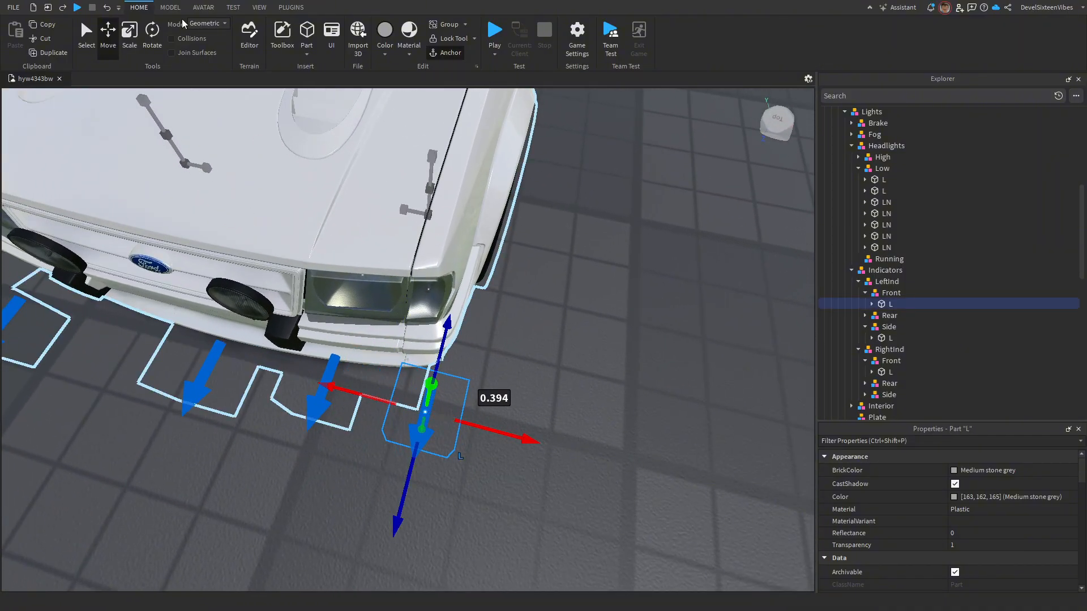
pyautogui.click(152, 37)
pyautogui.moveTo(477, 364); pyautogui.dragTo(462, 351)
pyautogui.click(107, 35)
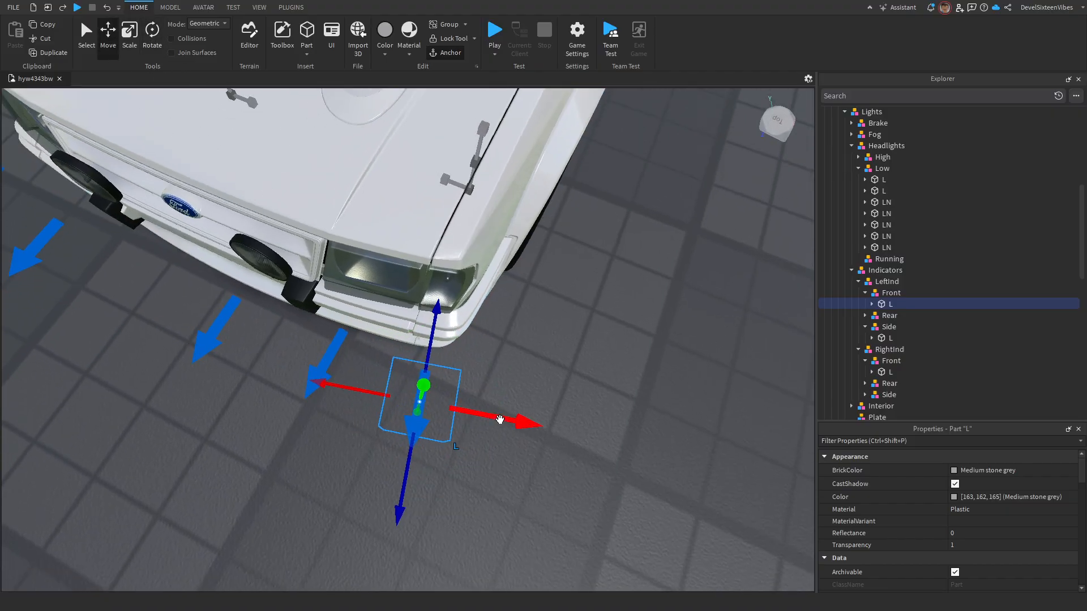
pyautogui.moveTo(507, 418); pyautogui.dragTo(507, 421)
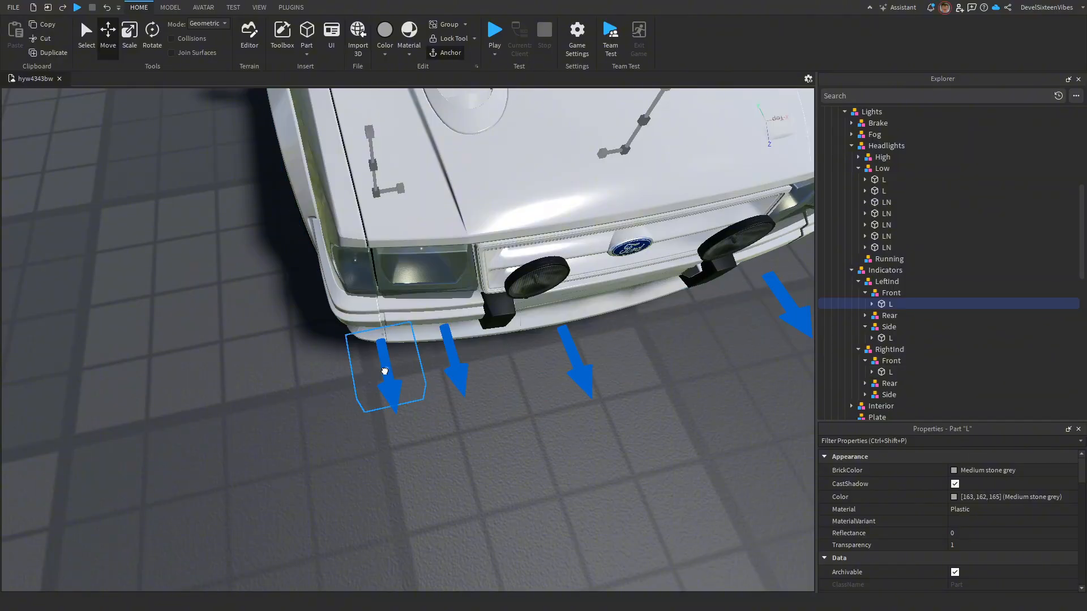
# - Rotate the RightInd Front L part about its vertical axis and shift it 0.063 sideways
pyautogui.click(381, 369)
pyautogui.moveTo(383, 376); pyautogui.dragTo(377, 375)
pyautogui.hotkey('ctrl', '4')
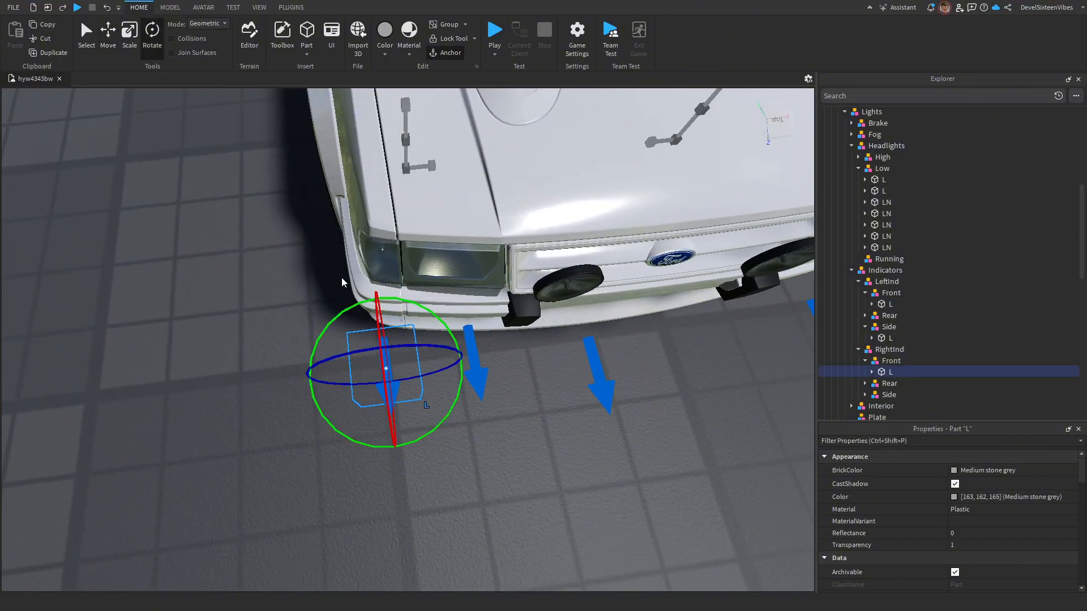
pyautogui.moveTo(427, 309); pyautogui.dragTo(436, 303)
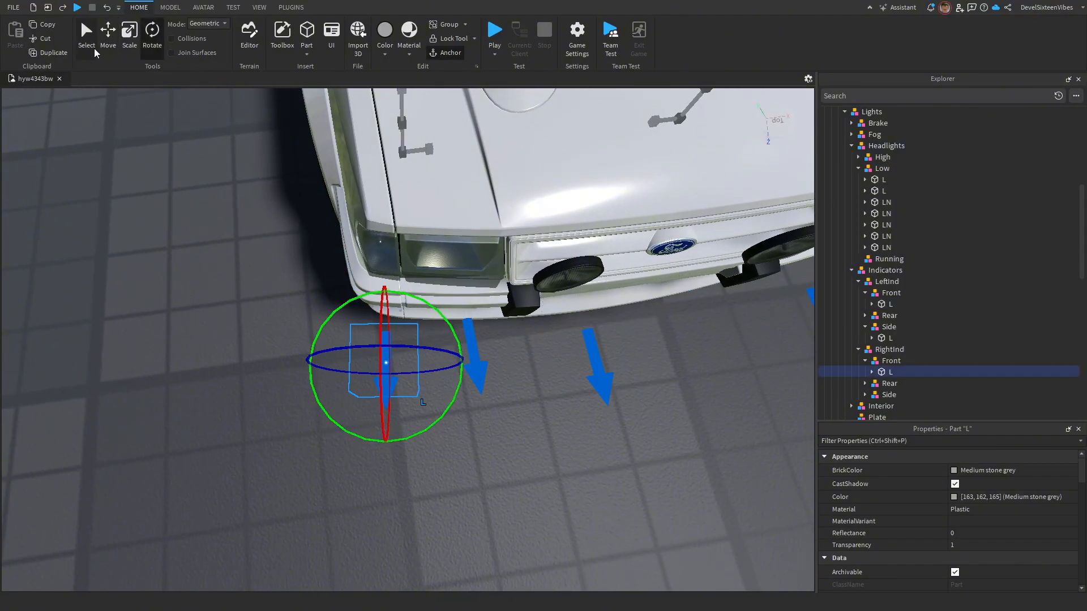
pyautogui.moveTo(310, 363); pyautogui.dragTo(331, 374)
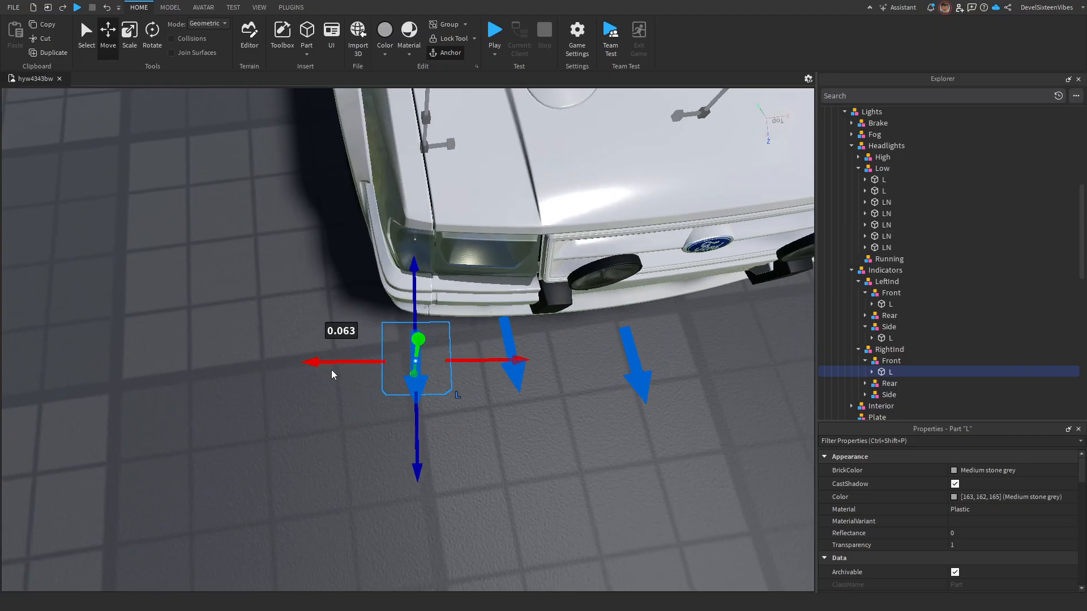
pyautogui.click(523, 491)
# - Examine the front indicator lens and the adjusted light directions from around the car's front corner
pyautogui.scroll(-3, 523, 491)
pyautogui.moveTo(523, 491); pyautogui.dragTo(523, 491, button='right')
pyautogui.scroll(3, 523, 492)
pyautogui.scroll(-2, 523, 491)
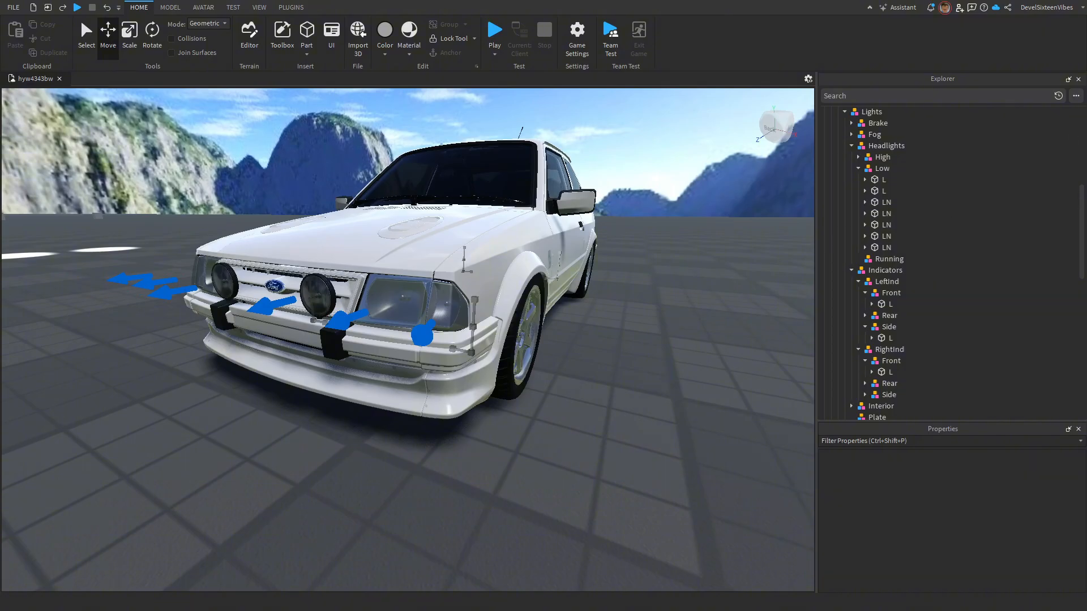
pyautogui.scroll(1, 429, 396)
pyautogui.scroll(-2, 429, 396)
pyautogui.moveTo(429, 397); pyautogui.dragTo(430, 396, button='right')
pyautogui.scroll(2, 430, 396)
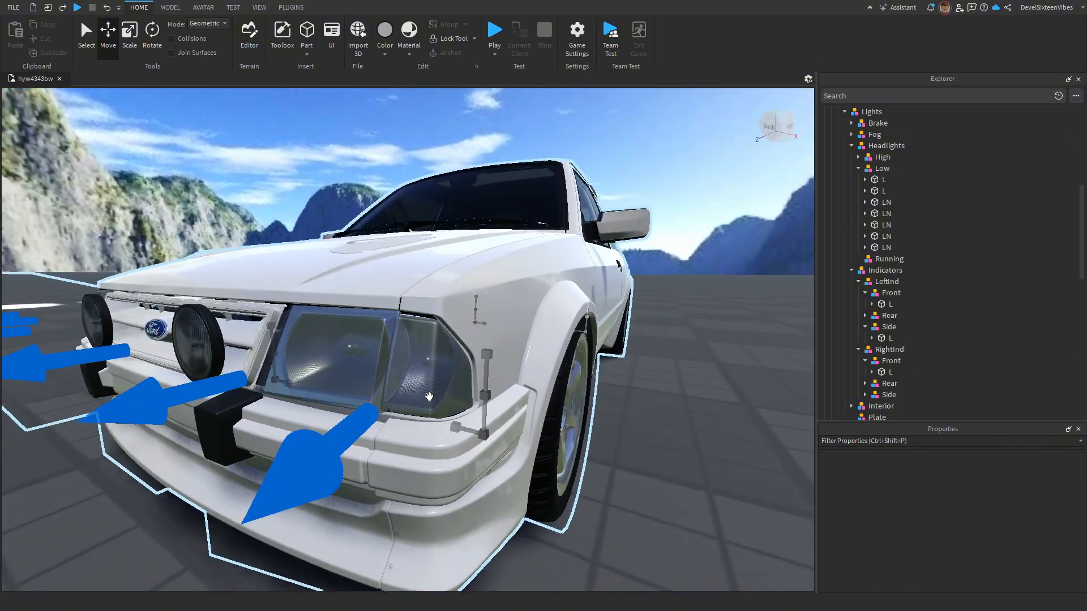
pyautogui.scroll(-2, 429, 397)
pyautogui.scroll(2, 429, 396)
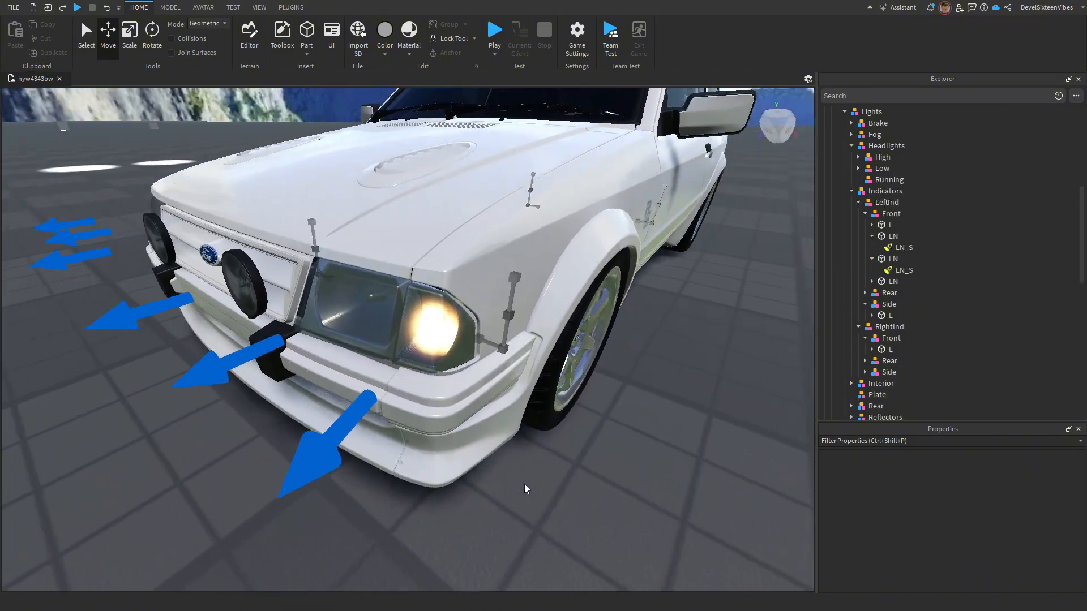
# - Examine the lit LeftInd front indicator up close and from several angles
pyautogui.moveTo(524, 488); pyautogui.dragTo(524, 484, button='right')
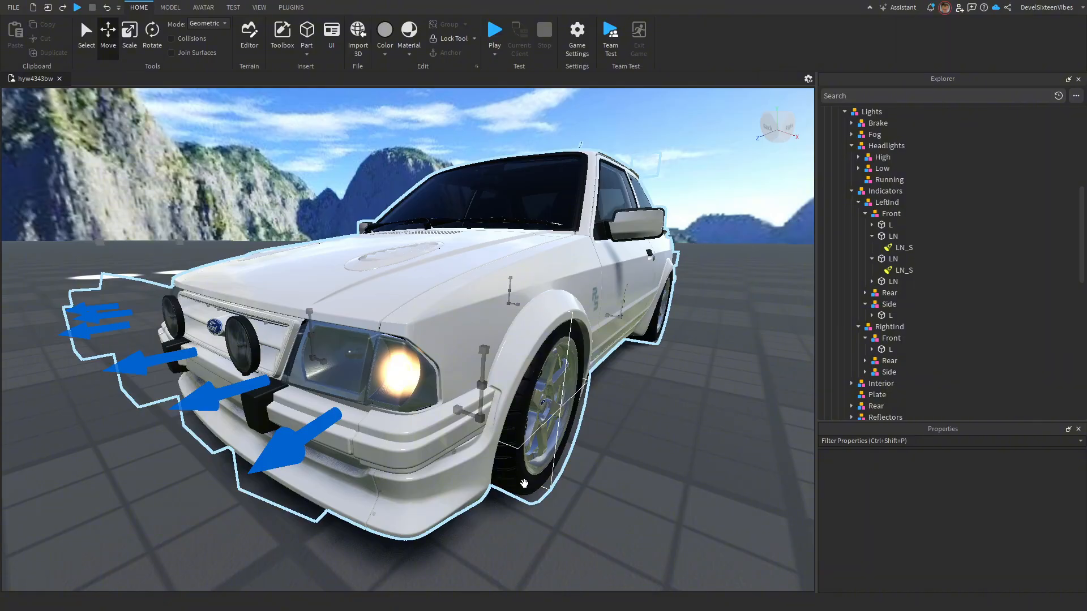
pyautogui.moveTo(516, 483); pyautogui.dragTo(516, 482, button='right')
pyautogui.press('w')
pyautogui.press('w')
pyautogui.press('s')
pyautogui.press('w')
pyautogui.press('w')
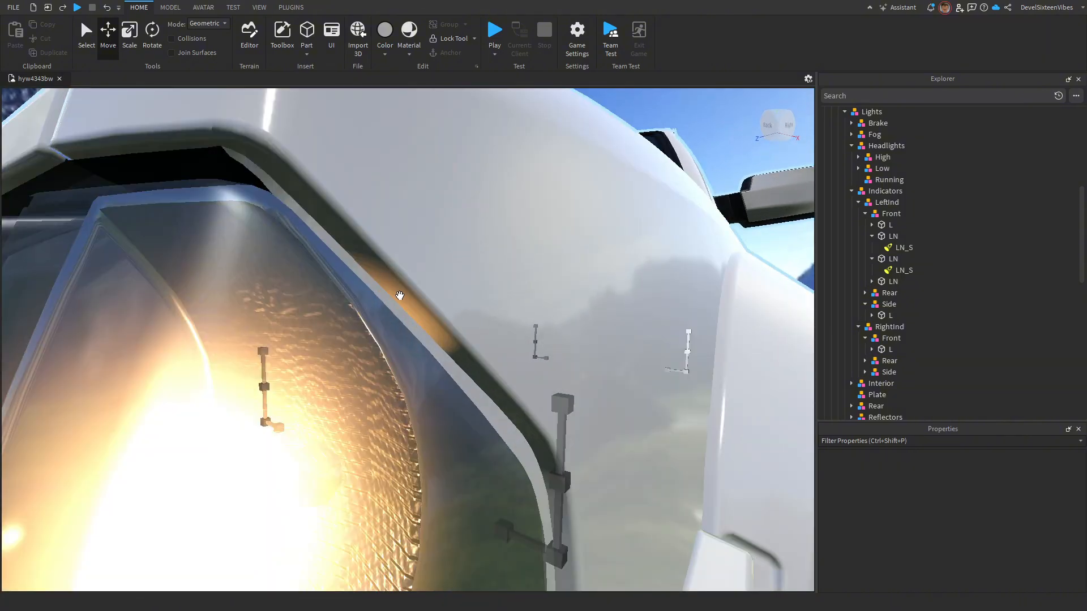
pyautogui.press('s')
pyautogui.moveTo(400, 295); pyautogui.dragTo(448, 271, button='right')
pyautogui.press('w')
pyautogui.press('s')
pyautogui.moveTo(476, 355); pyautogui.dragTo(476, 355, button='right')
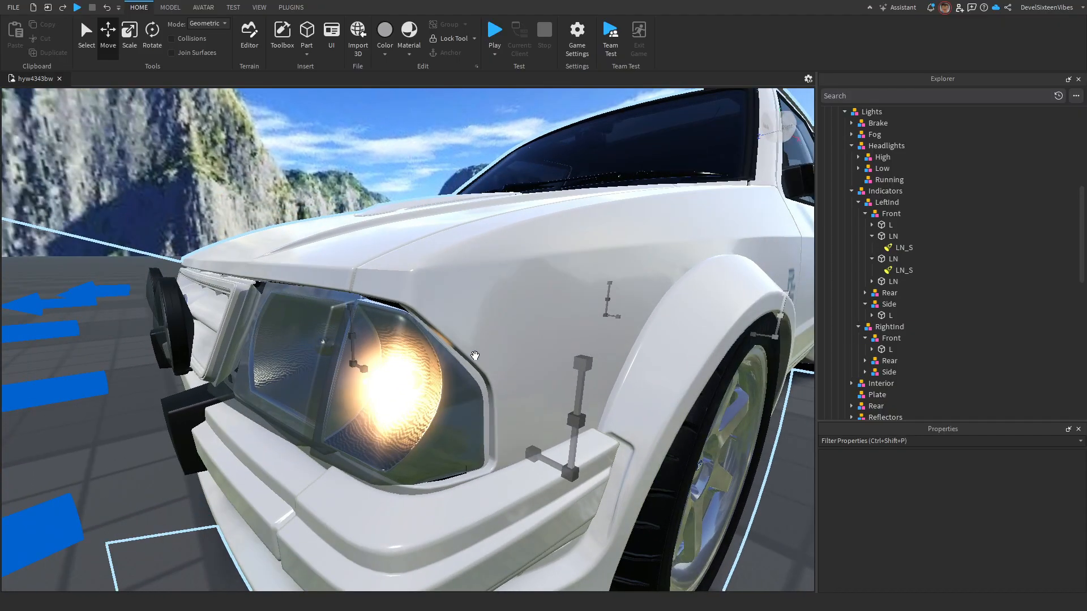
# - Inspect the first LN part in LeftInd Front and the properties of its LN_S spotlight
pyautogui.click(895, 251)
pyautogui.moveTo(626, 364); pyautogui.dragTo(627, 364, button='right')
pyautogui.press('w')
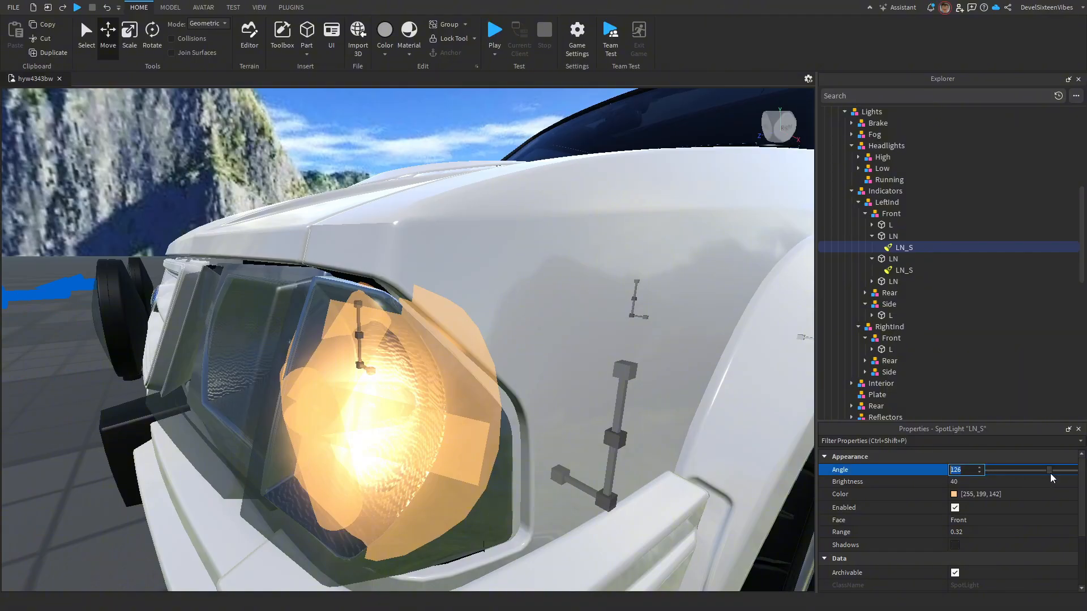
pyautogui.click(894, 238)
pyautogui.press('s')
pyautogui.moveTo(654, 323); pyautogui.dragTo(654, 323, button='right')
pyautogui.click(681, 433)
pyautogui.press('w')
pyautogui.moveTo(680, 433); pyautogui.dragTo(679, 432, button='right')
pyautogui.press('s')
pyautogui.press('w')
pyautogui.press('a')
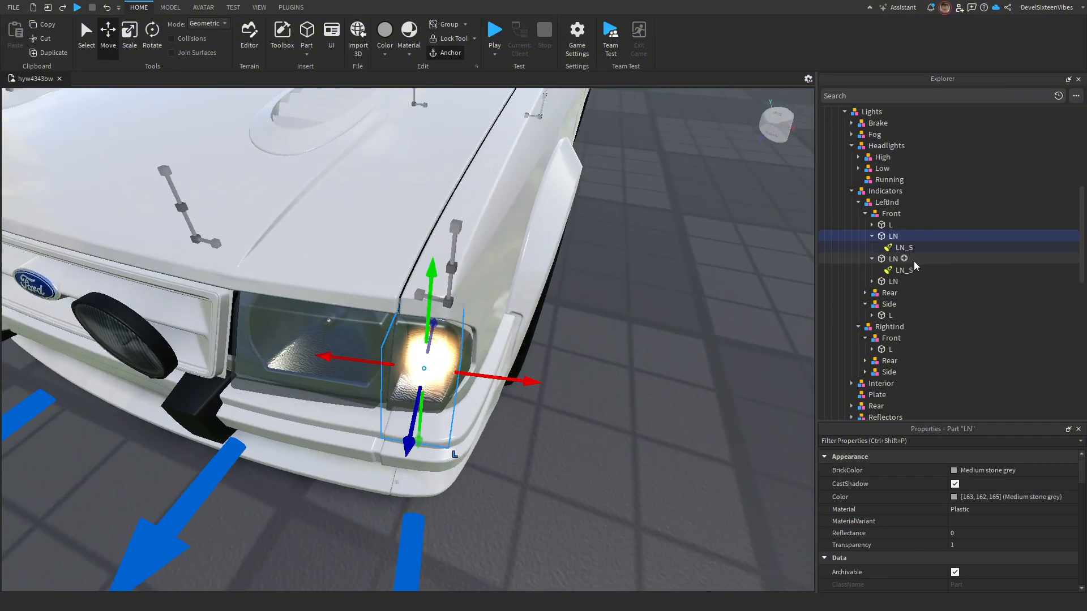
# - Copy a LeftInd Front LN part across to the opposite corner lens, adjusting its height by 0.299, and place it in RightInd Front
pyautogui.click(892, 259)
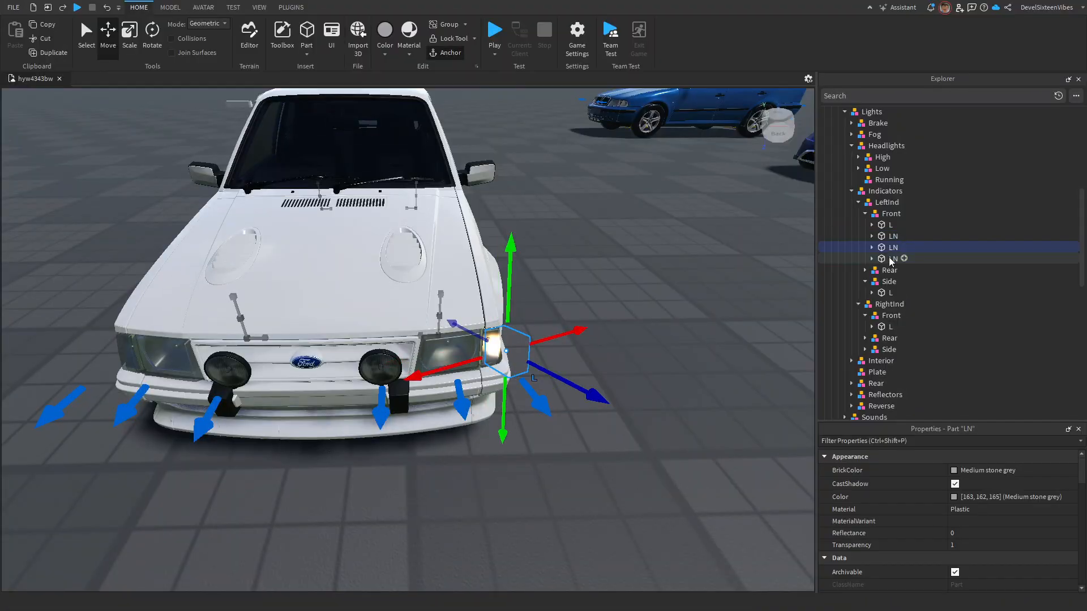
pyautogui.hotkey('ctrl', '4')
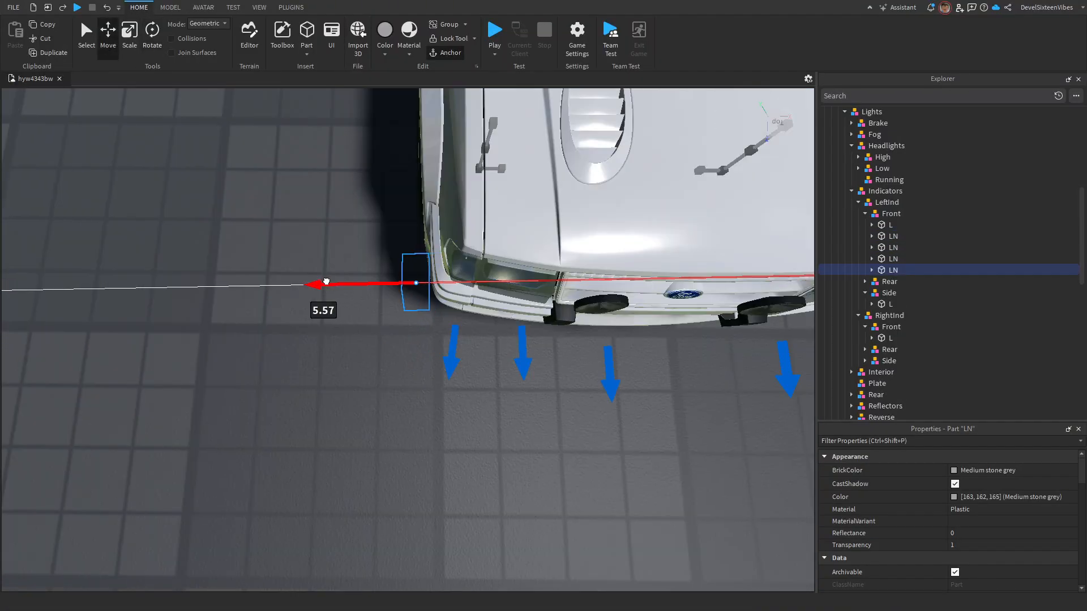
pyautogui.moveTo(328, 284); pyautogui.dragTo(311, 284)
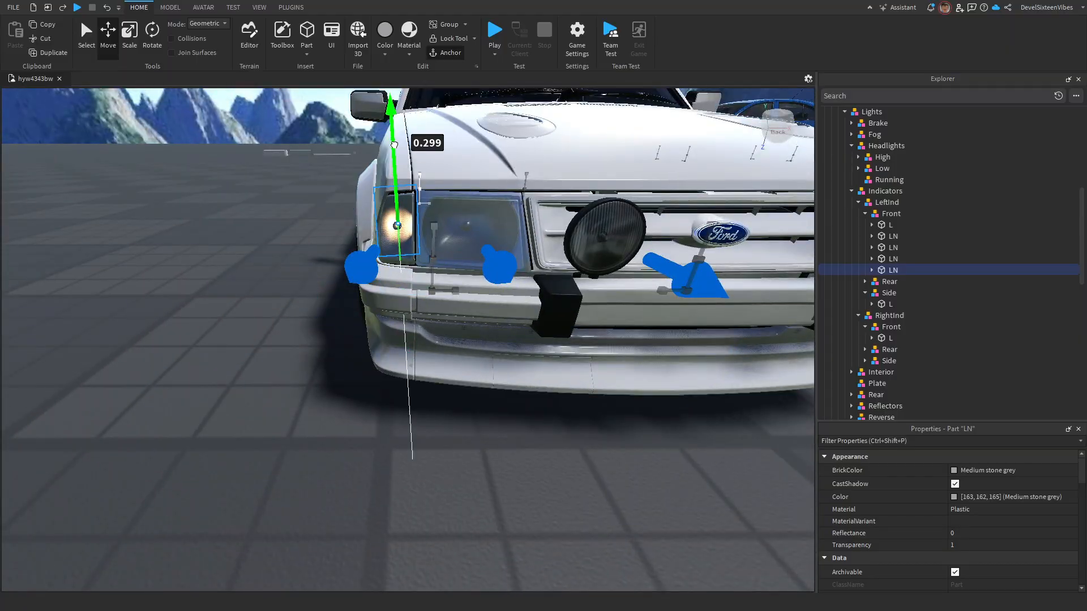
pyautogui.hotkey('ctrl', '4')
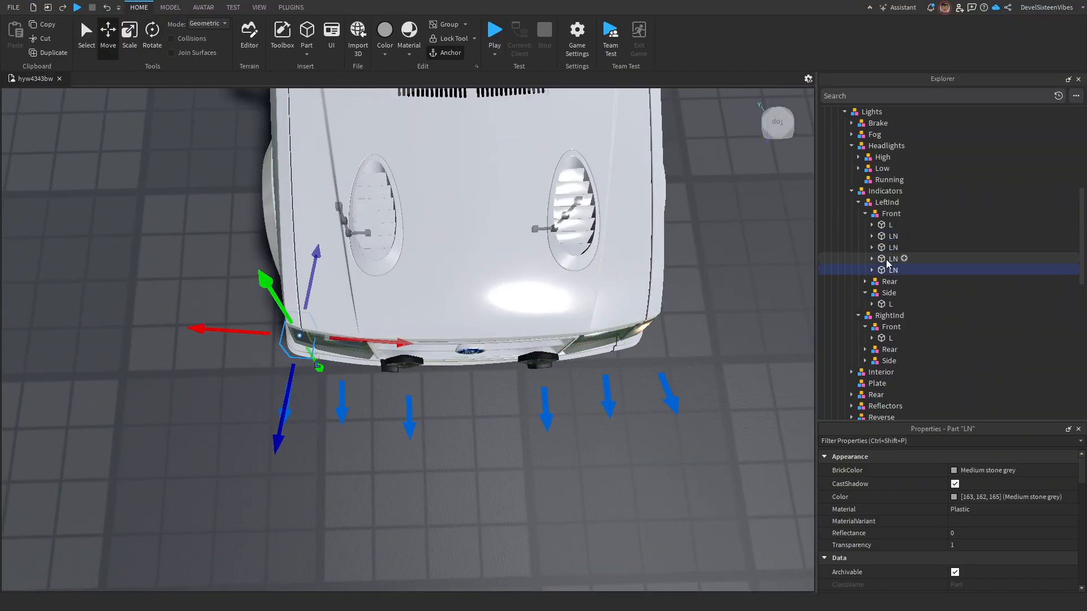
pyautogui.moveTo(885, 259); pyautogui.dragTo(895, 292)
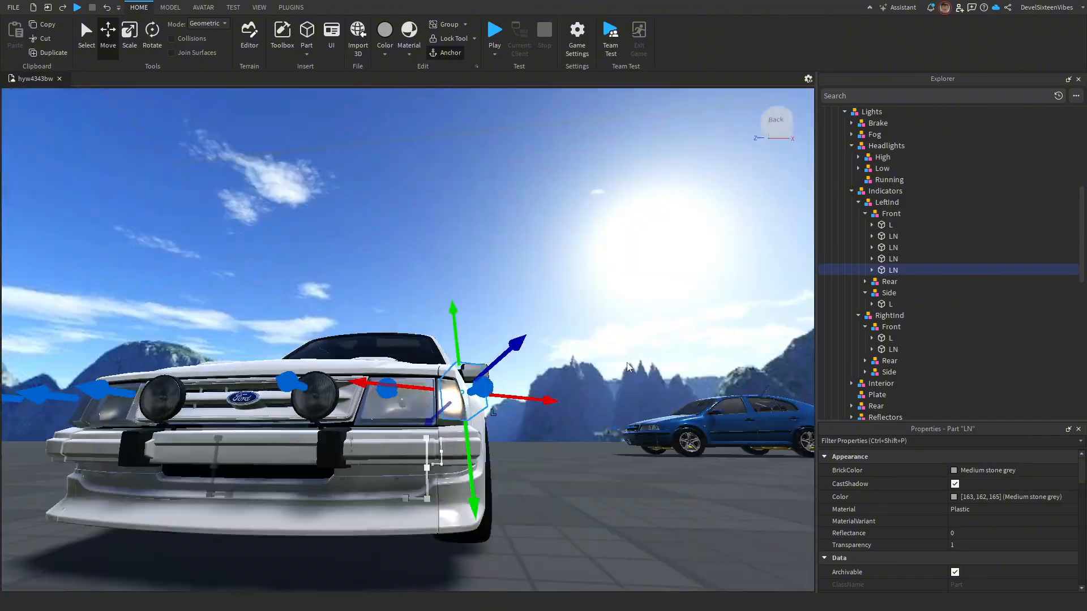
# - Move the last LeftInd Front LN part across the car's front into the opposite indicator lens, fine-tuning its sideways position by about 0.005
pyautogui.hotkey('ctrl', '4')
pyautogui.hotkey('ctrl', '2')
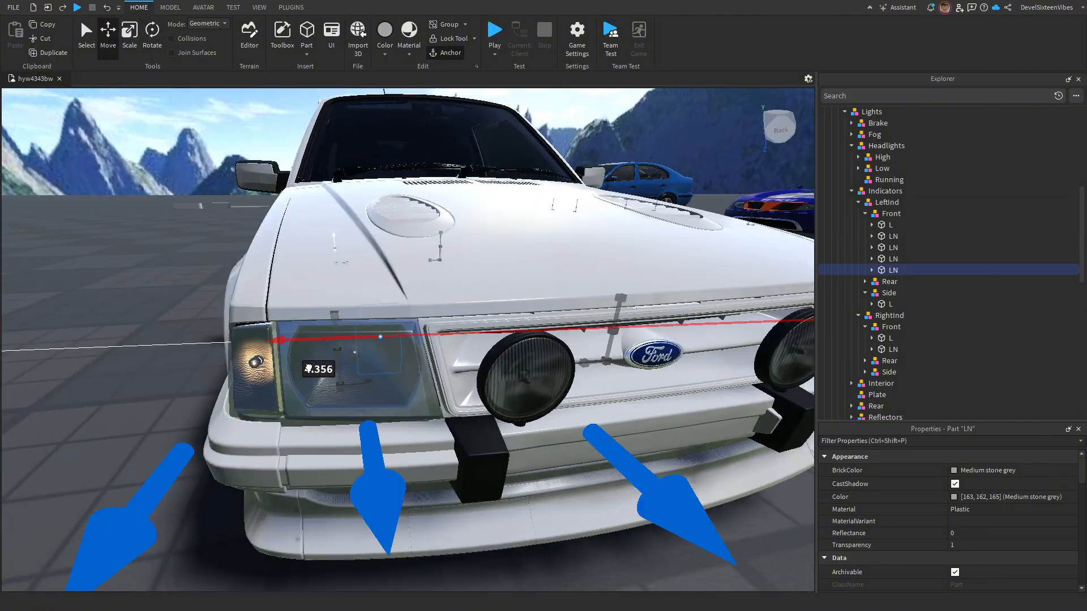
pyautogui.moveTo(317, 424); pyautogui.dragTo(337, 406)
# - Duplicate that LN part, rotate the copy by about 5.6 degrees, and nudge it by about 0.032 at the indicator lens
pyautogui.hotkey('ctrl', 'd')
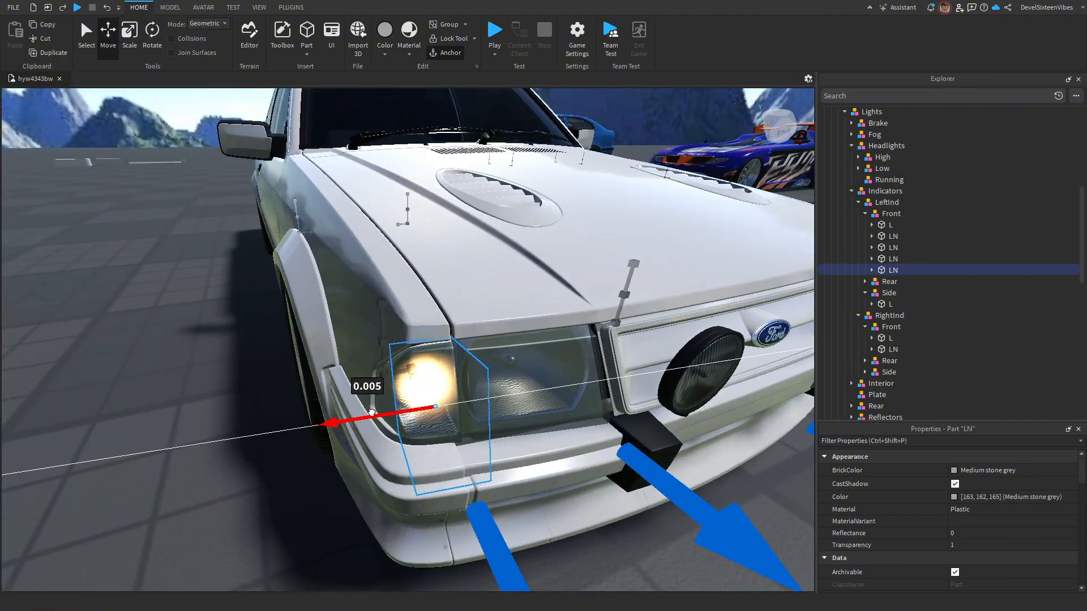
pyautogui.hotkey('ctrl', '4')
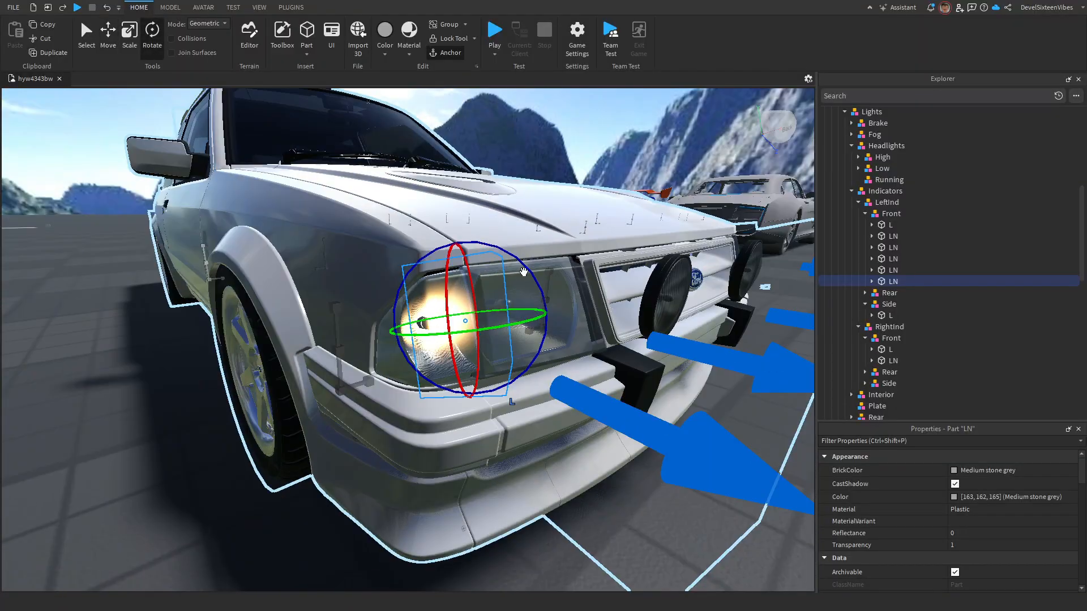
pyautogui.moveTo(498, 266); pyautogui.dragTo(546, 249)
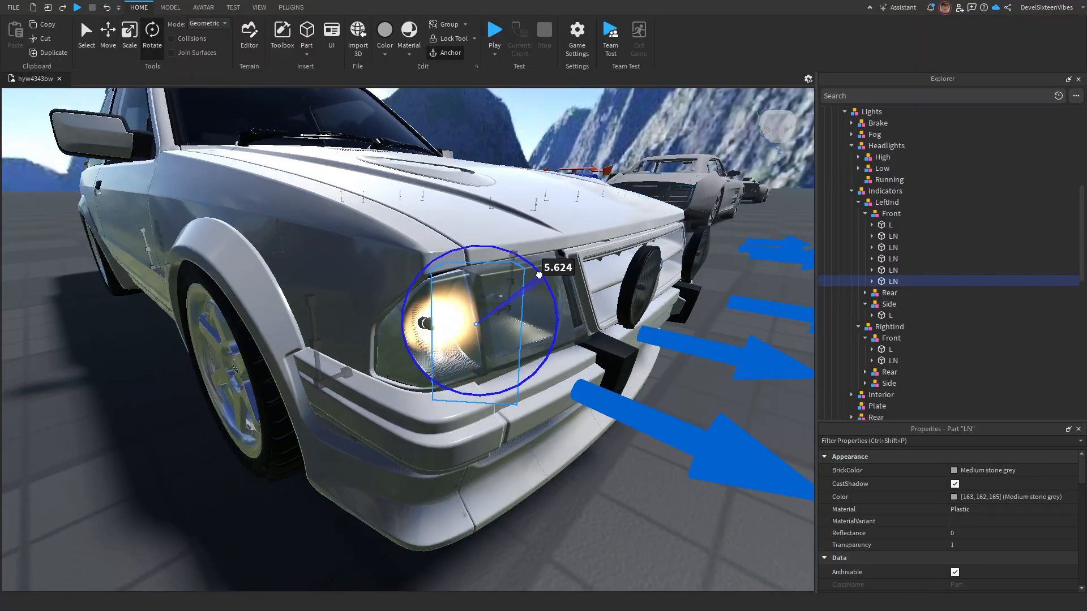
pyautogui.hotkey('ctrl', '2')
pyautogui.moveTo(381, 325); pyautogui.dragTo(375, 335)
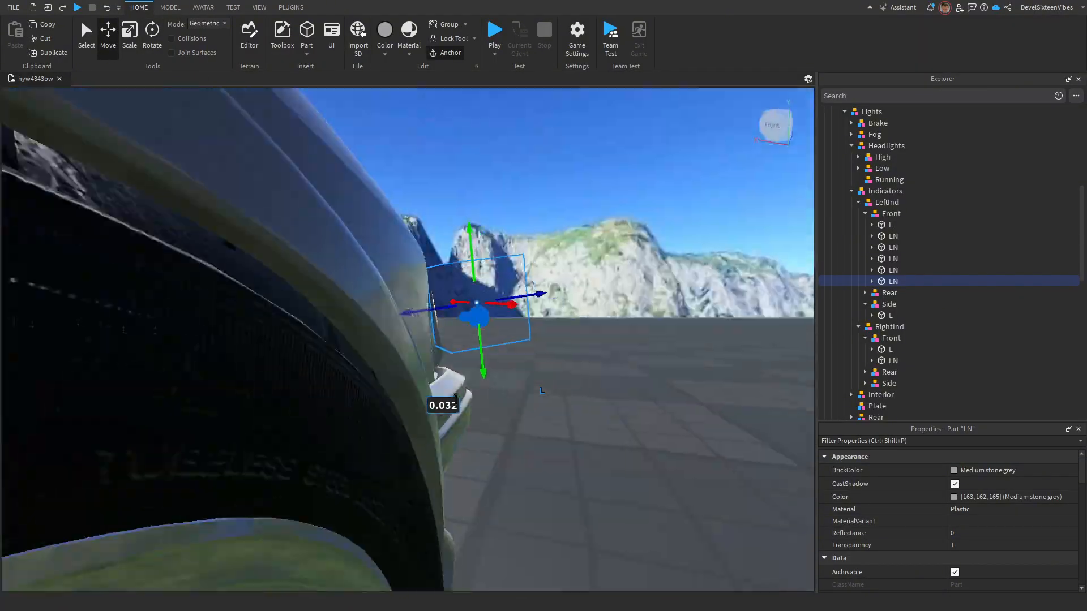
pyautogui.click(566, 497)
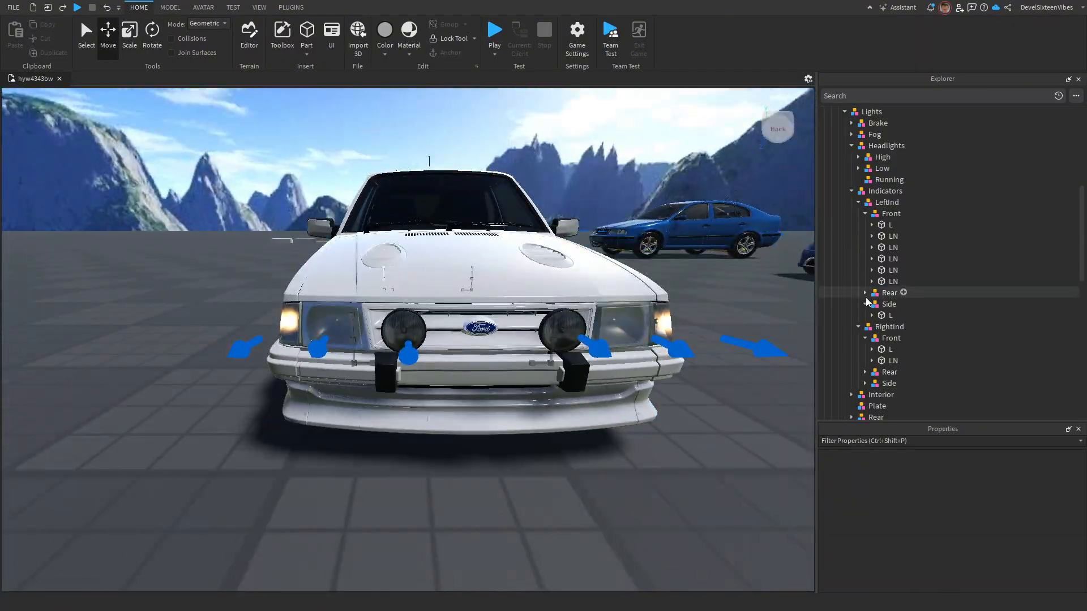
# - Identify the LN parts in LeftInd Front and transfer the last two to the RightInd Front group
pyautogui.click(871, 282)
pyautogui.click(886, 272)
pyautogui.click(888, 259)
pyautogui.click(873, 282)
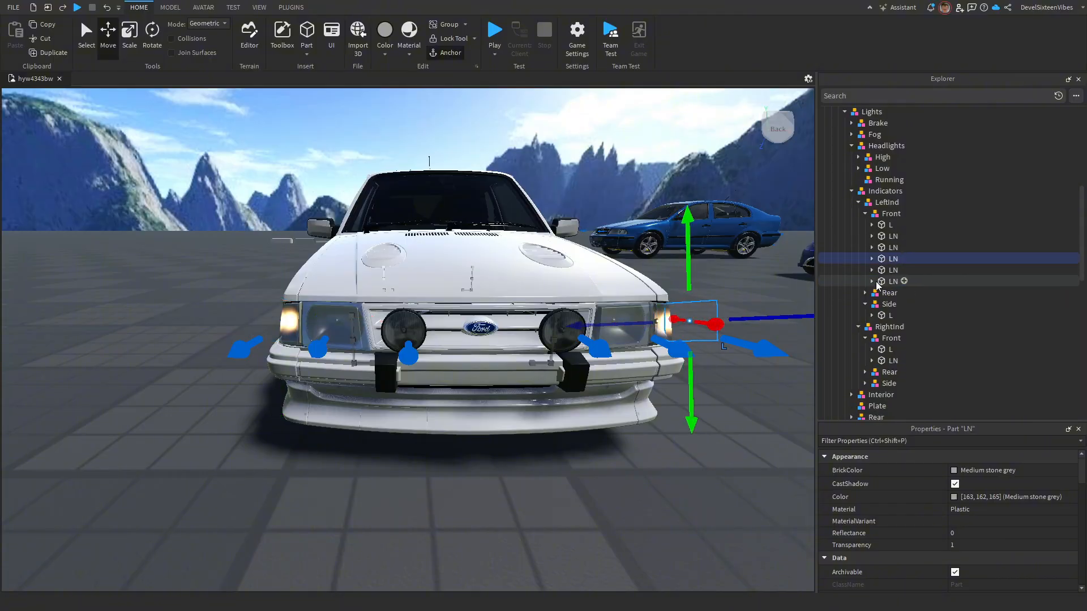
pyautogui.click(887, 271)
pyautogui.keyDown('ctrl'); pyautogui.click(886, 282); pyautogui.keyUp('ctrl')
pyautogui.moveTo(887, 282); pyautogui.dragTo(885, 339)
pyautogui.keyDown('ctrl'); pyautogui.click(885, 339); pyautogui.keyUp('ctrl')
pyautogui.moveTo(463, 530); pyautogui.dragTo(498, 561, button='right')
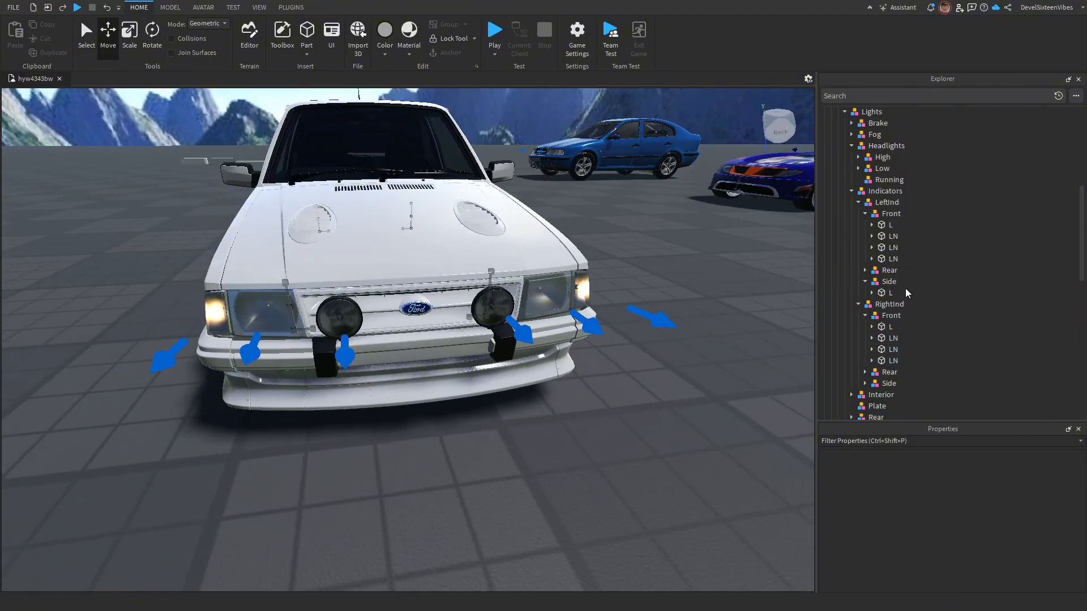
# - Switch off the LN_S spotlights of all LN parts in LeftInd Front and RightInd Front
pyautogui.click(872, 361)
pyautogui.click(872, 350)
pyautogui.click(871, 338)
pyautogui.click(872, 258)
pyautogui.click(872, 247)
pyautogui.click(872, 237)
pyautogui.click(897, 248)
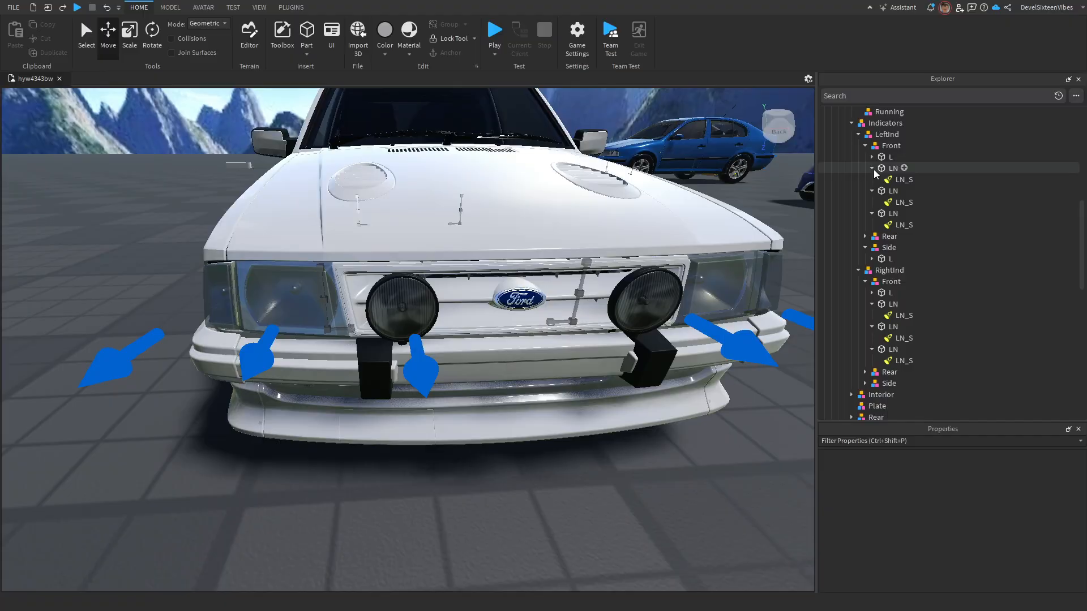
# - Collapse the LN parts, the LeftInd and RightInd subgroups, and the whole Indicators group in the model tree
pyautogui.click(872, 168)
pyautogui.click(872, 179)
pyautogui.click(871, 191)
pyautogui.click(865, 214)
pyautogui.click(865, 236)
pyautogui.click(865, 145)
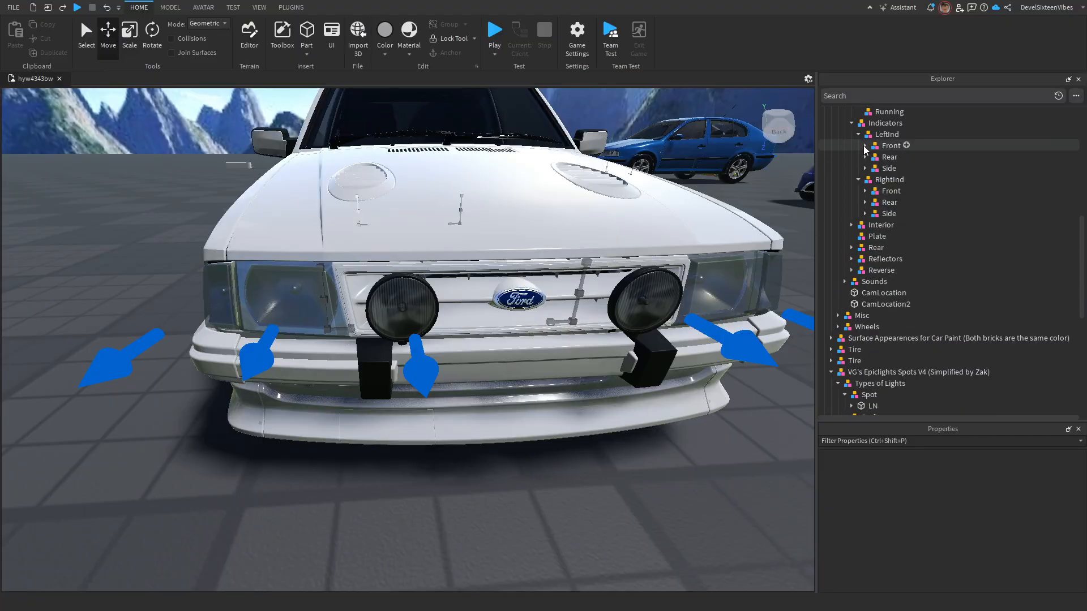
pyautogui.click(852, 124)
pyautogui.scroll(4, 864, 203)
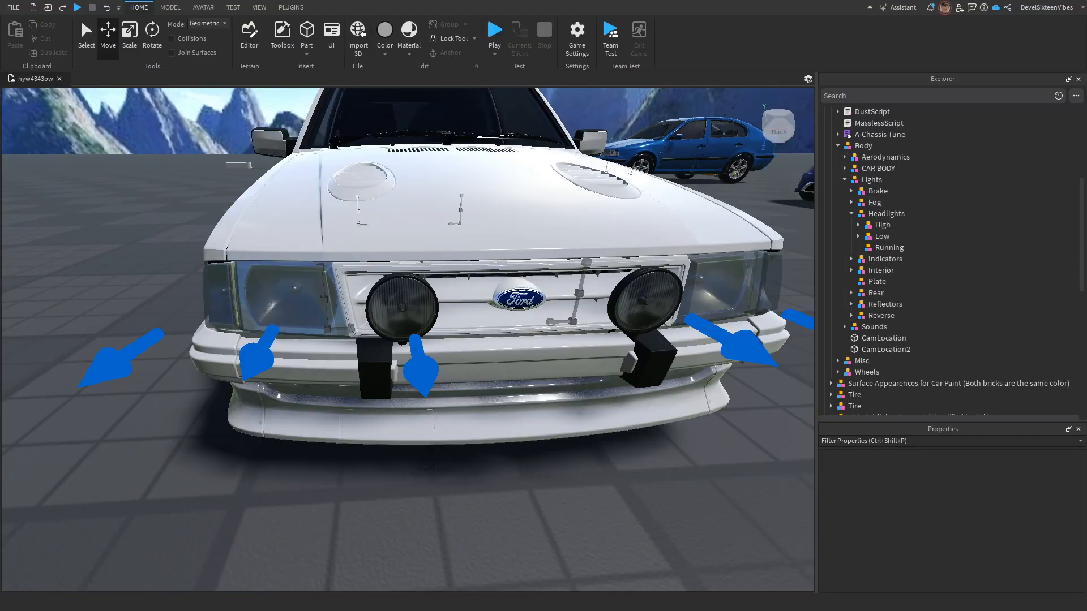
# - Duplicate an LN part from the High headlights and place the copy in the Fog group
pyautogui.moveTo(453, 351); pyautogui.dragTo(475, 351, button='right')
pyautogui.click(851, 202)
pyautogui.click(876, 214)
pyautogui.click(979, 565)
pyautogui.click(858, 259)
pyautogui.click(882, 295)
pyautogui.hotkey('ctrl', 'd')
pyautogui.moveTo(874, 208); pyautogui.dragTo(875, 207)
pyautogui.click(852, 248)
pyautogui.moveTo(487, 340); pyautogui.dragTo(430, 340, button='right')
# - Adjust the Fog LN_S spotlight's settings and move its LN part to shine on one of the round grille lamps
pyautogui.click(859, 237)
pyautogui.click(883, 248)
pyautogui.click(1013, 484)
pyautogui.click(873, 236)
pyautogui.moveTo(407, 367); pyautogui.dragTo(507, 350)
pyautogui.moveTo(507, 349); pyautogui.dragTo(566, 349, button='right')
pyautogui.moveTo(412, 338); pyautogui.dragTo(409, 338)
pyautogui.moveTo(512, 422); pyautogui.dragTo(512, 424)
pyautogui.moveTo(511, 397); pyautogui.dragTo(442, 396, button='right')
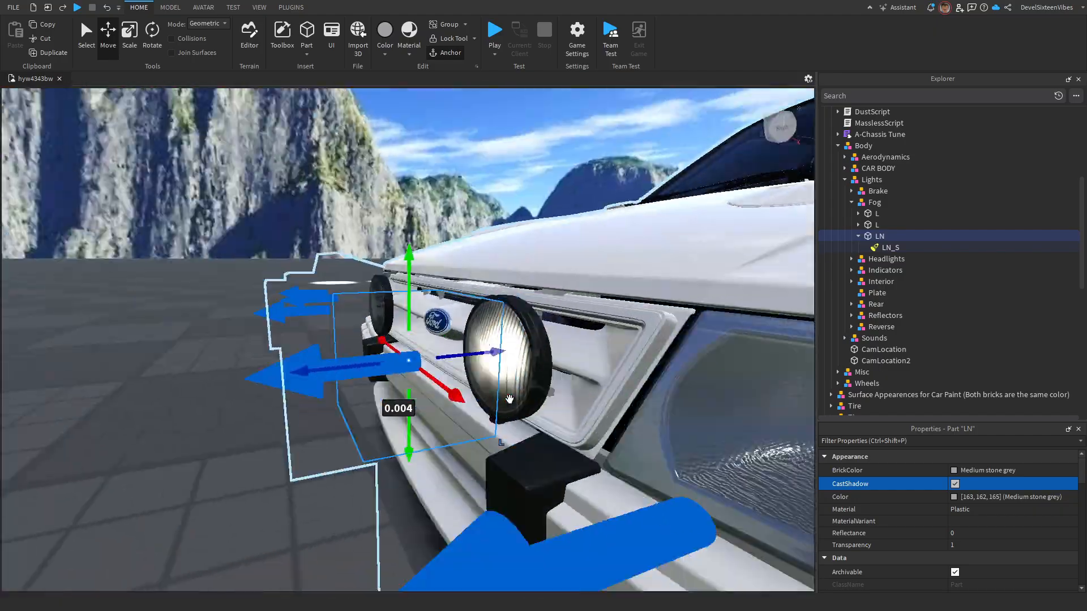
# - Refine the Fog LN_S spotlight's settings again and realign its LN part with the round grille lamp
pyautogui.click(889, 248)
pyautogui.moveTo(544, 351)
pyautogui.mouseDown(button='right')
pyautogui.moveTo(528, 351)
pyautogui.moveTo(552, 359)
pyautogui.mouseUp(button='right')
pyautogui.click(1012, 472)
pyautogui.moveTo(1065, 472); pyautogui.dragTo(1031, 472)
pyautogui.click(875, 238)
pyautogui.moveTo(491, 371); pyautogui.dragTo(504, 369)
pyautogui.moveTo(396, 368); pyautogui.dragTo(454, 372, button='right')
pyautogui.moveTo(527, 426); pyautogui.dragTo(525, 426)
pyautogui.moveTo(530, 363); pyautogui.dragTo(548, 384, button='right')
# - Duplicate the Fog LN part, undo the copy's move across the grille, and offset it by about 0.02 on the same lamp
pyautogui.hotkey('ctrl', 'd')
pyautogui.moveTo(670, 366); pyautogui.dragTo(272, 377)
pyautogui.hotkey('ctrl', 'z')
pyautogui.moveTo(288, 446); pyautogui.dragTo(351, 362, button='right')
pyautogui.moveTo(626, 451); pyautogui.dragTo(627, 453)
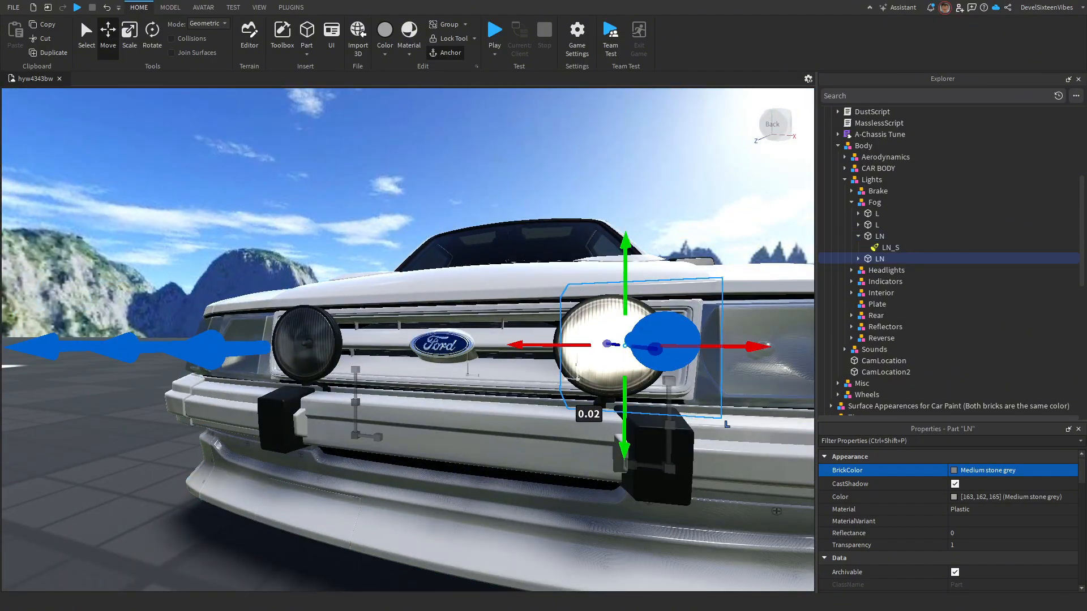
# - Duplicate both Fog LN parts and move the copies about 1.934 across to the other round grille lamp
pyautogui.moveTo(617, 260)
pyautogui.mouseDown(button='right')
pyautogui.moveTo(538, 250)
pyautogui.moveTo(617, 258)
pyautogui.mouseUp(button='right')
pyautogui.click(858, 236)
pyautogui.keyDown('ctrl'); pyautogui.click(877, 237); pyautogui.keyUp('ctrl')
pyautogui.moveTo(691, 339); pyautogui.dragTo(646, 351, button='right')
pyautogui.hotkey('ctrl', 'd')
pyautogui.moveTo(628, 370); pyautogui.dragTo(306, 398)
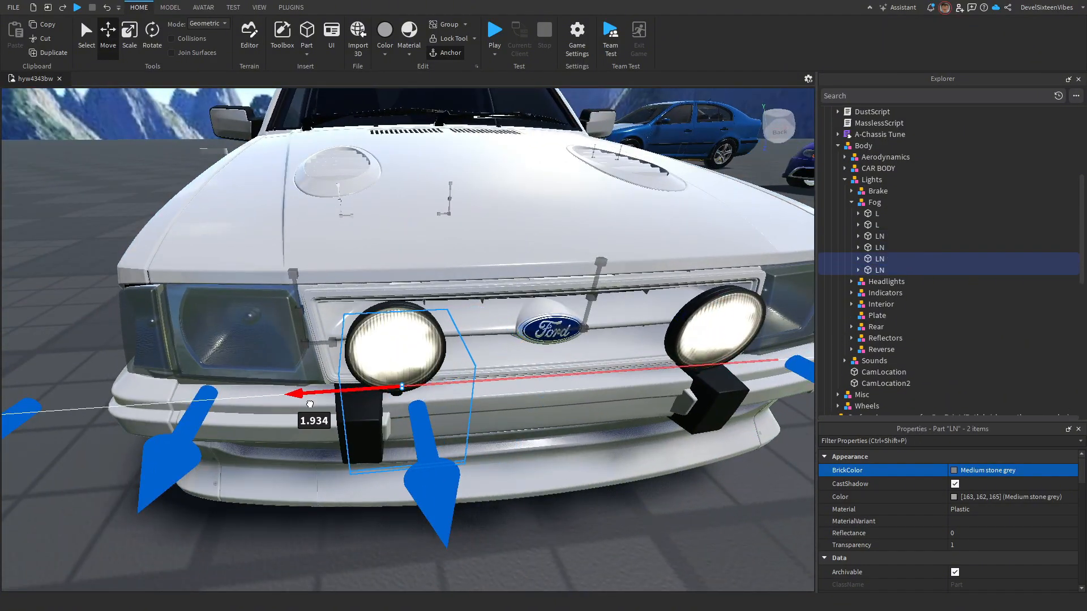
# - Switch off the LN_S spotlights of all four Fog LN parts and collapse the Fog group
pyautogui.moveTo(309, 398); pyautogui.dragTo(312, 405, button='right')
pyautogui.click(858, 250)
pyautogui.click(858, 281)
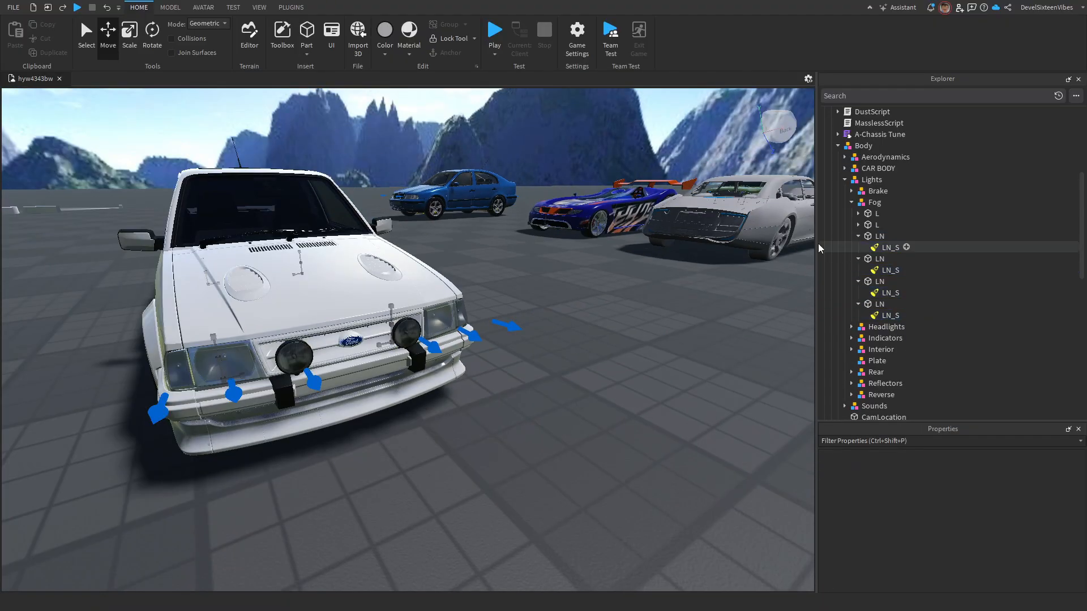
pyautogui.click(858, 237)
pyautogui.click(858, 248)
pyautogui.click(858, 259)
pyautogui.click(858, 271)
pyautogui.click(852, 203)
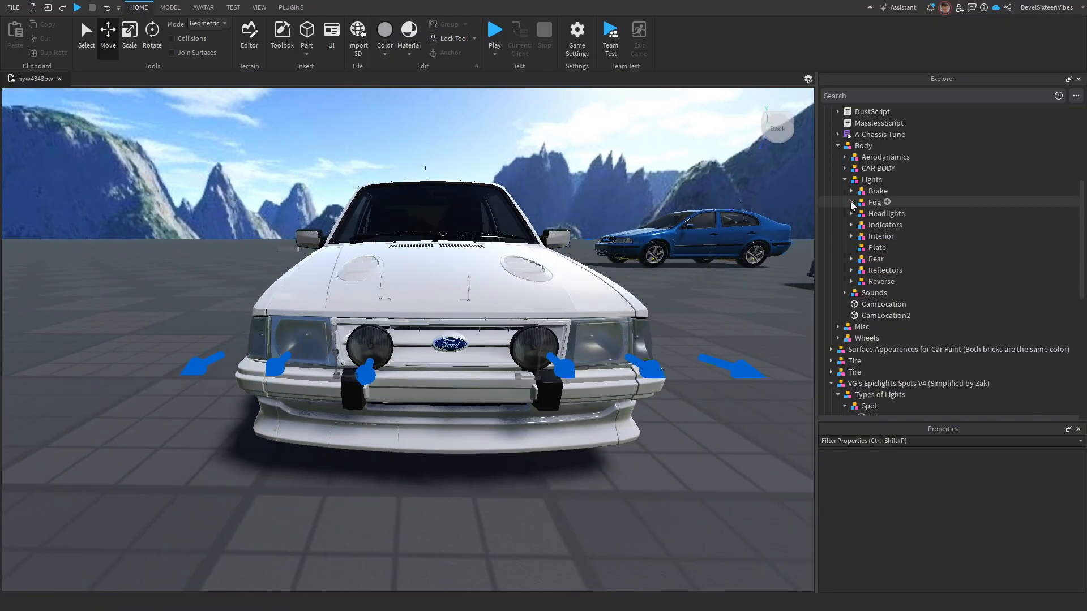
# - Select a Brake L part at the rear of the Escort and duplicate it
pyautogui.moveTo(668, 509); pyautogui.dragTo(619, 499, button='right')
pyautogui.press('w')
pyautogui.press('d')
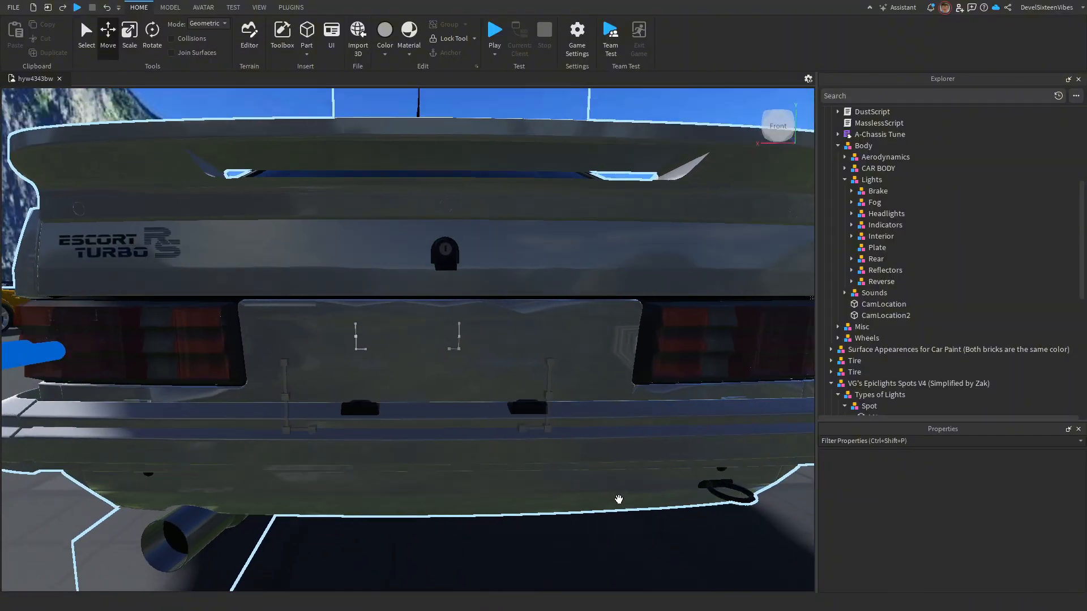
pyautogui.press('s')
pyautogui.press('w')
pyautogui.moveTo(745, 349); pyautogui.dragTo(666, 348, button='right')
pyautogui.press('s')
pyautogui.keyDown('alt'); pyautogui.click(667, 348); pyautogui.keyUp('alt')
pyautogui.press('a')
pyautogui.press('a')
pyautogui.press('d')
pyautogui.press('d')
pyautogui.press('a')
pyautogui.moveTo(586, 349); pyautogui.dragTo(585, 348, button='right')
pyautogui.hotkey('ctrl', 'd')
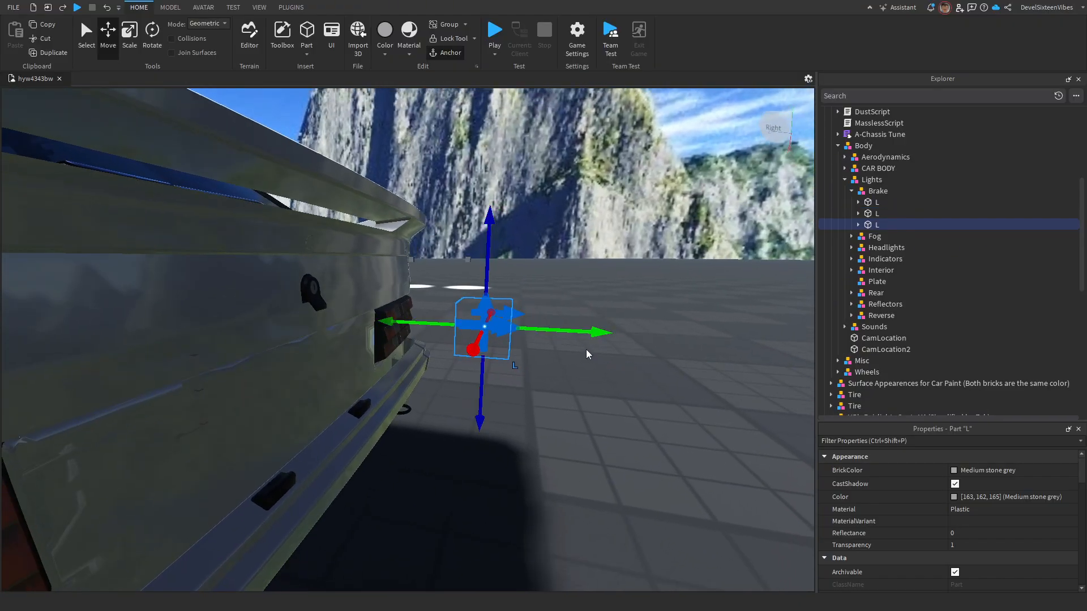
# - Move the copied L part about 1.2 sideways from the tail light toward the nearest license plate lamp
pyautogui.moveTo(450, 359); pyautogui.dragTo(387, 360)
pyautogui.moveTo(450, 359); pyautogui.dragTo(388, 360, button='right')
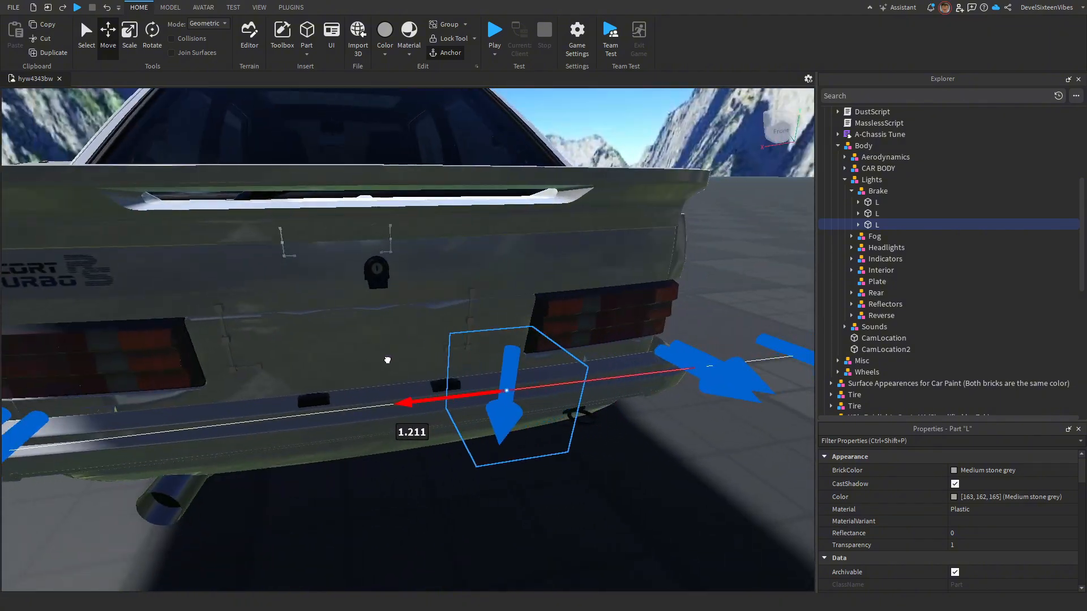
pyautogui.moveTo(388, 359); pyautogui.dragTo(381, 359)
pyautogui.moveTo(381, 359); pyautogui.dragTo(390, 372, button='right')
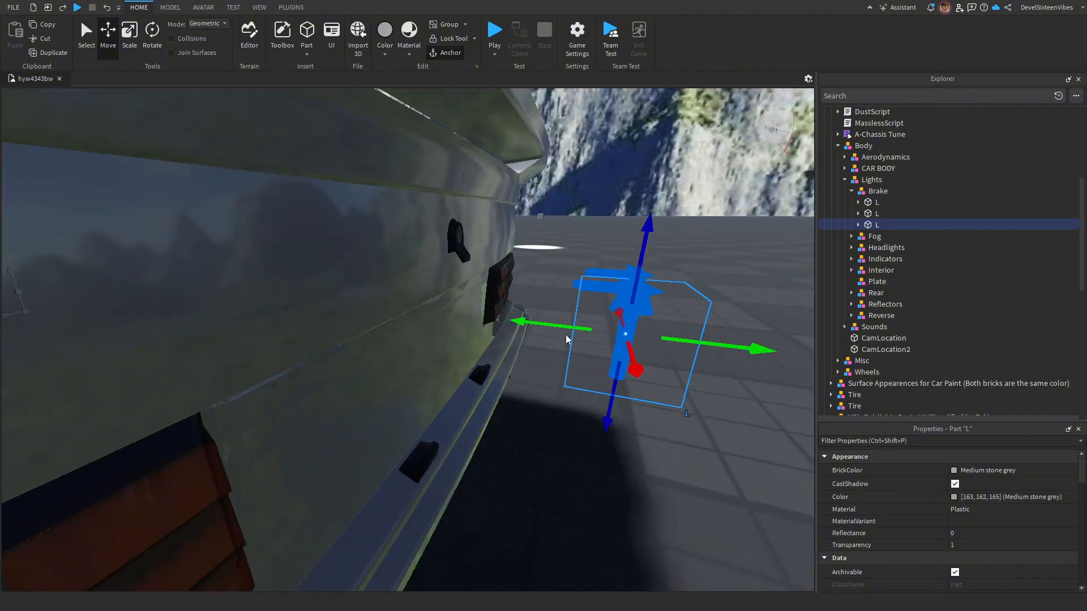
# - Point the copied L part's light upward and align it above the nearest plate lamp, with a final shift of about 0.096
pyautogui.moveTo(566, 339); pyautogui.dragTo(564, 339, button='right')
pyautogui.moveTo(522, 385); pyautogui.dragTo(457, 347)
pyautogui.moveTo(456, 347); pyautogui.dragTo(456, 347, button='right')
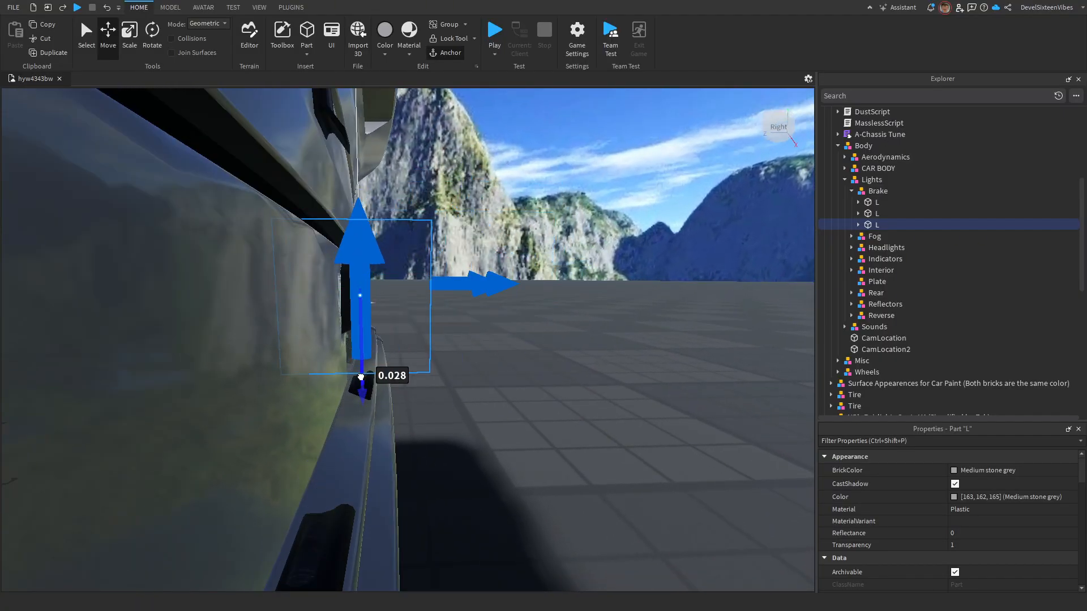
pyautogui.moveTo(366, 392); pyautogui.dragTo(444, 310, button='right')
pyautogui.moveTo(444, 301); pyautogui.dragTo(461, 302)
pyautogui.moveTo(461, 301); pyautogui.dragTo(464, 301, button='right')
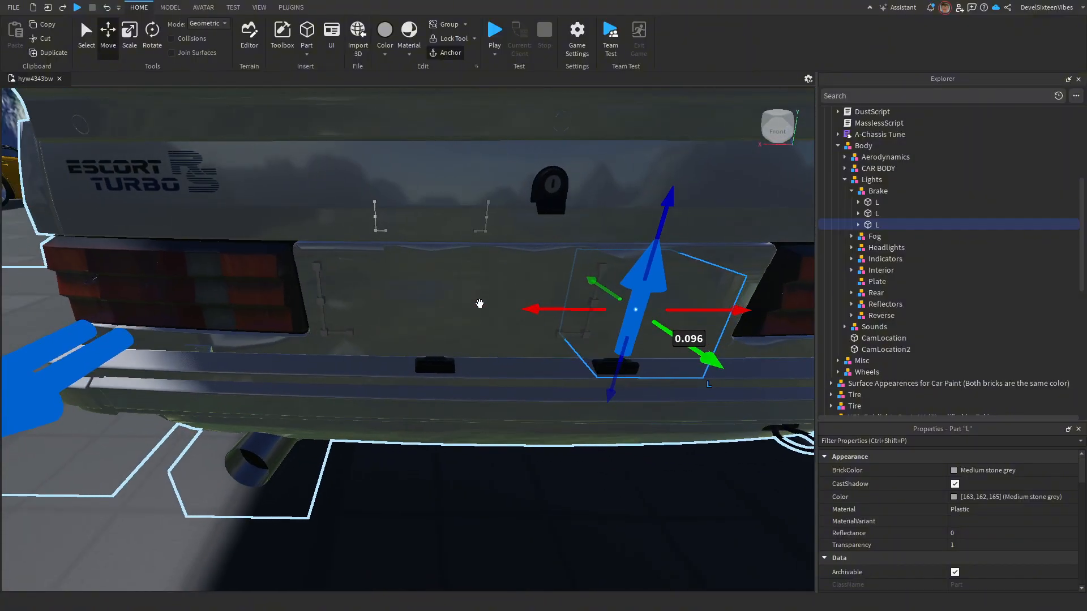
# - Duplicate the L part across to the second plate lamp, place both in the Plate group, and shift them together by about 0.055
pyautogui.hotkey('ctrl', 'd')
pyautogui.moveTo(532, 308); pyautogui.dragTo(334, 306)
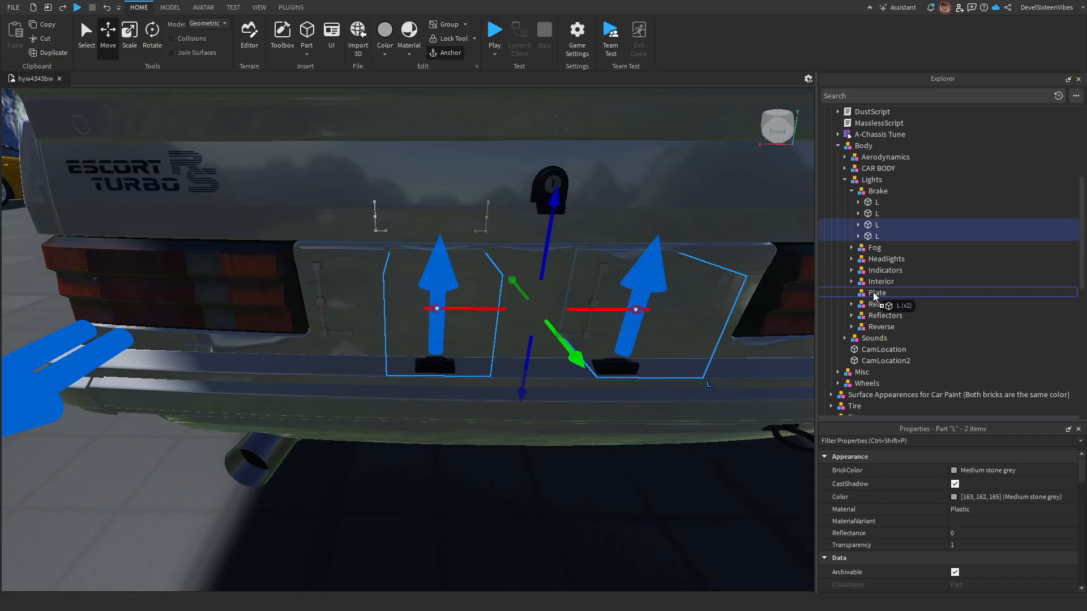
pyautogui.moveTo(875, 296); pyautogui.dragTo(876, 293)
pyautogui.moveTo(422, 285); pyautogui.dragTo(422, 285, button='right')
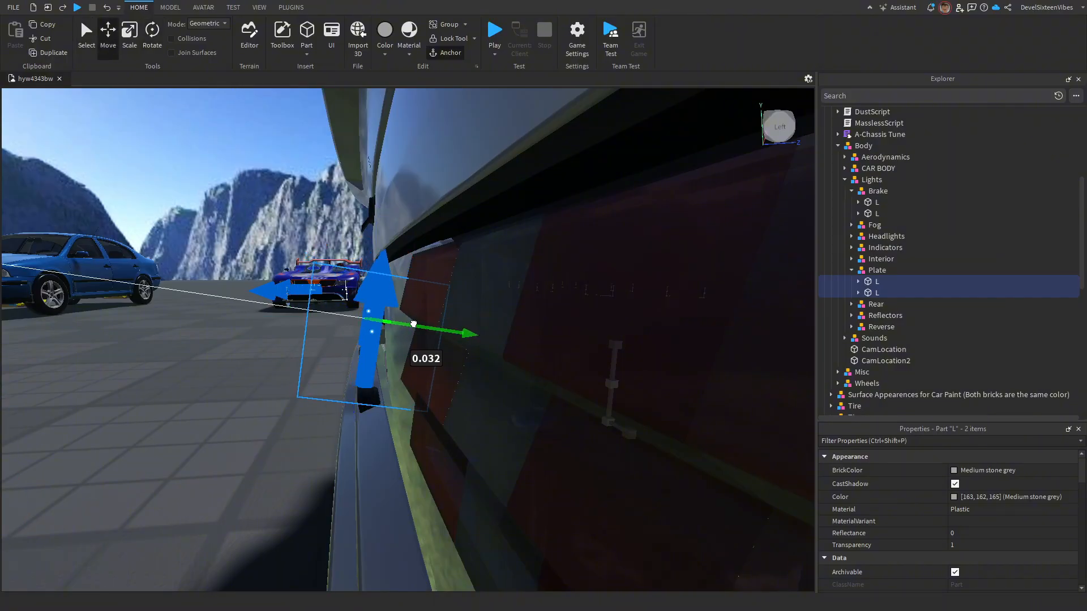
pyautogui.moveTo(417, 324); pyautogui.dragTo(427, 217, button='right')
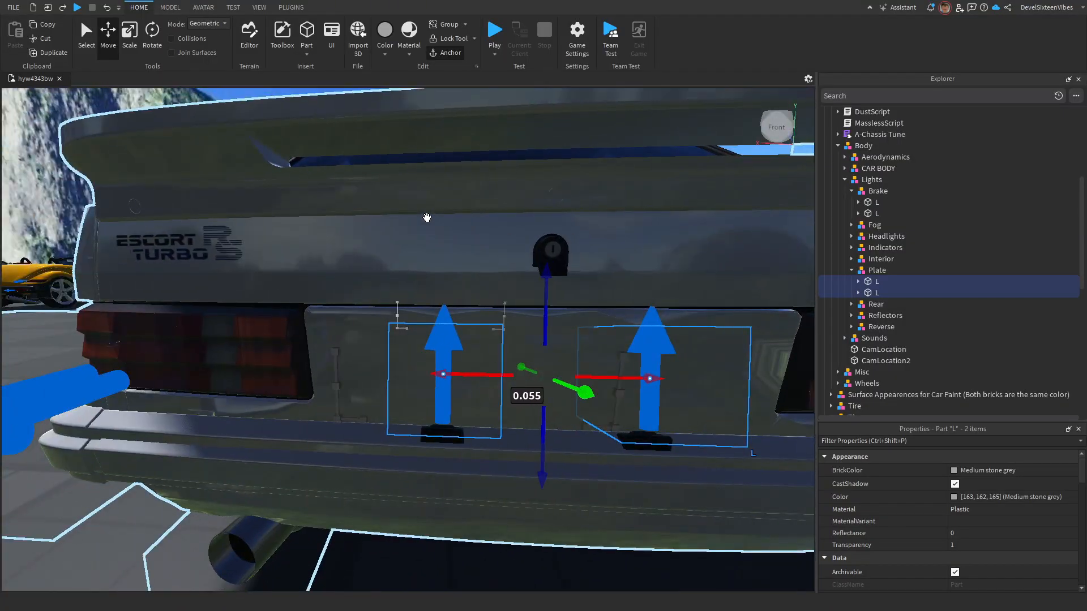
# - Inspect the LN parts in the Plate group of the green Chevrolet truck
pyautogui.moveTo(687, 306); pyautogui.dragTo(697, 308, button='right')
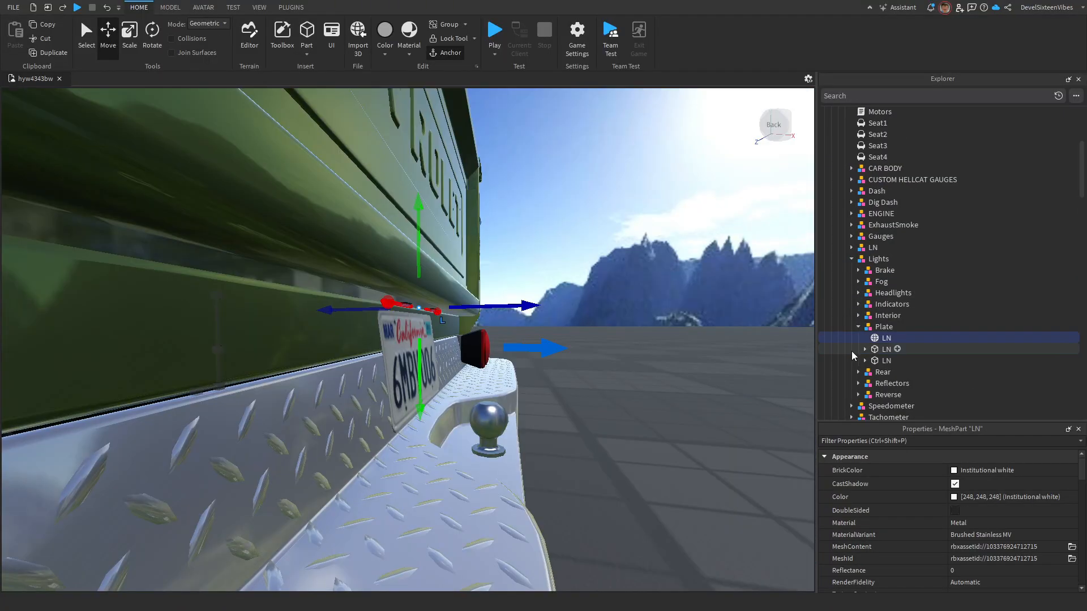
pyautogui.keyDown('ctrl'); pyautogui.click(885, 363); pyautogui.keyUp('ctrl')
pyautogui.moveTo(478, 354); pyautogui.dragTo(479, 354, button='right')
pyautogui.moveTo(462, 300); pyautogui.dragTo(463, 300, button='right')
pyautogui.scroll(3, 479, 304)
# - Add an LN spotlight part to the Escort's Plate group and locate it against the L part at the exhaust-side plate lamp
pyautogui.press('w')
pyautogui.moveTo(537, 307); pyautogui.dragTo(578, 308, button='right')
pyautogui.click(579, 308)
pyautogui.click(363, 440)
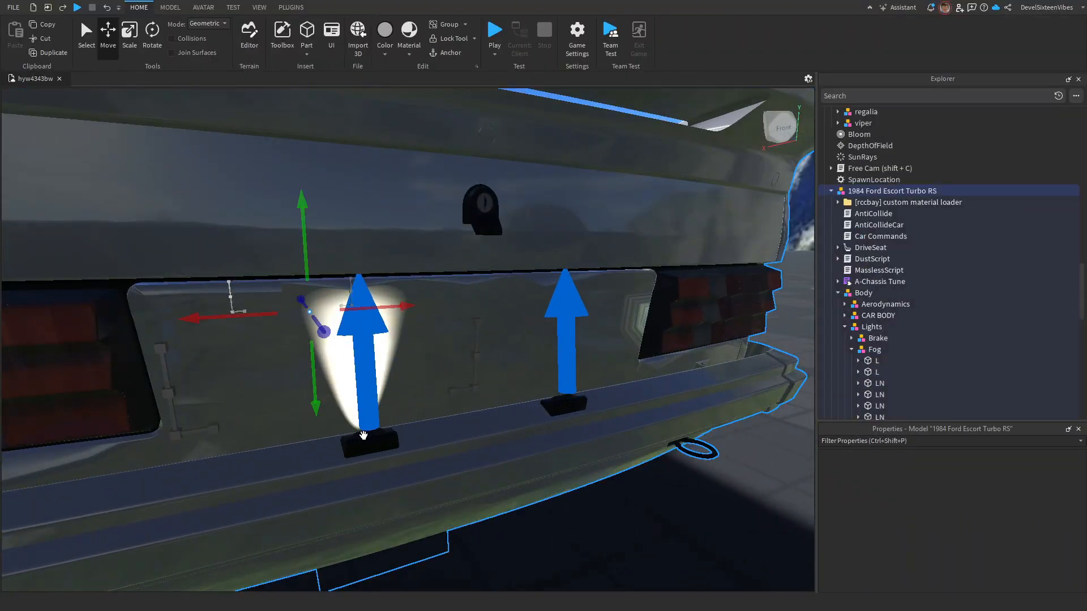
pyautogui.moveTo(362, 445); pyautogui.dragTo(362, 445, button='right')
pyautogui.keyDown('alt'); pyautogui.click(375, 399); pyautogui.keyUp('alt')
pyautogui.moveTo(571, 372); pyautogui.dragTo(570, 371, button='right')
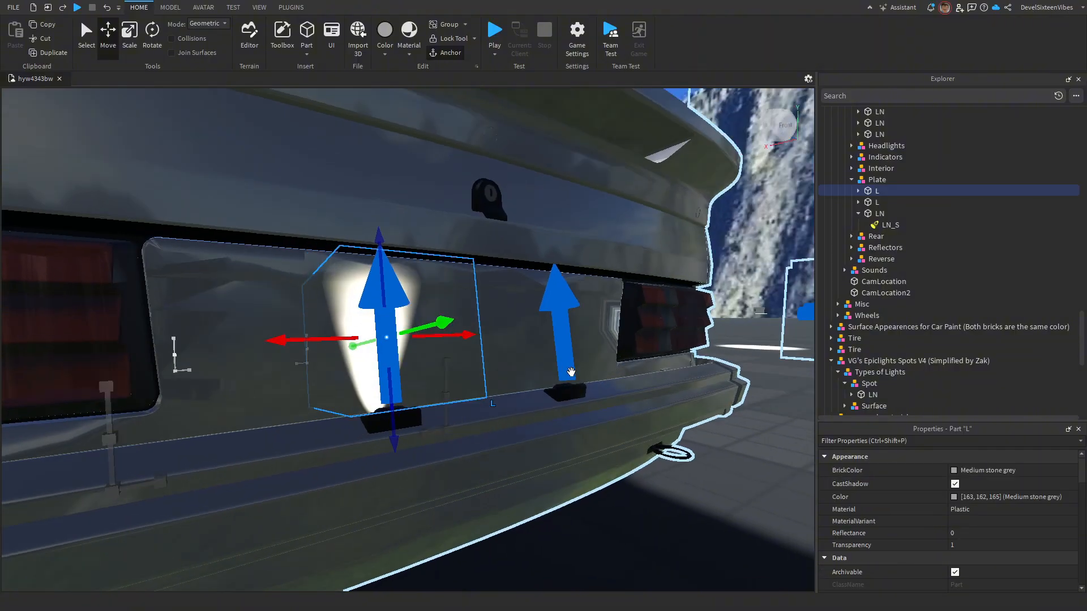
# - Adjust the Plate LN part's height at its lamp and copy it across to the other plate lamp
pyautogui.press('f')
pyautogui.click(857, 213)
pyautogui.click(879, 214)
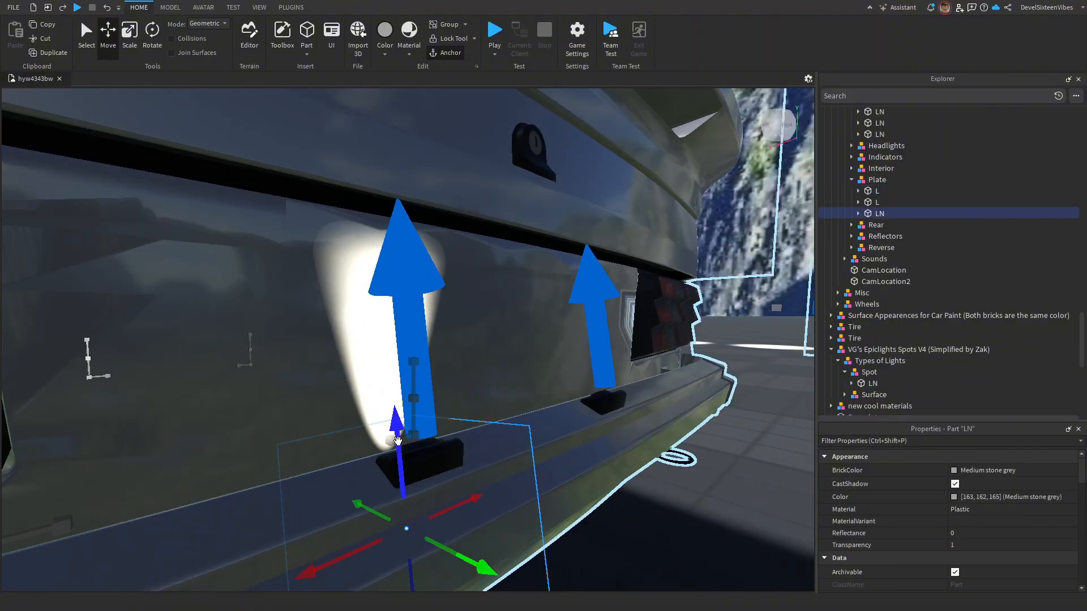
pyautogui.moveTo(398, 441); pyautogui.dragTo(422, 490)
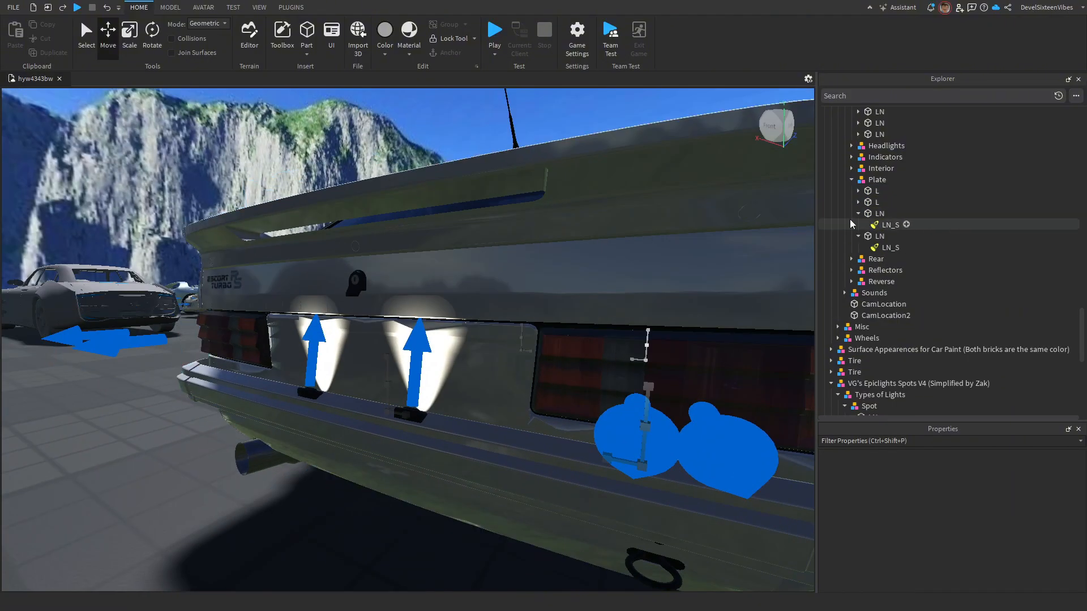
# - Remove the LN part at the exhaust-side plate lamp from the Plate group
pyautogui.press('w')
pyautogui.moveTo(502, 425); pyautogui.dragTo(502, 425, button='right')
pyautogui.press('w')
pyautogui.press('s')
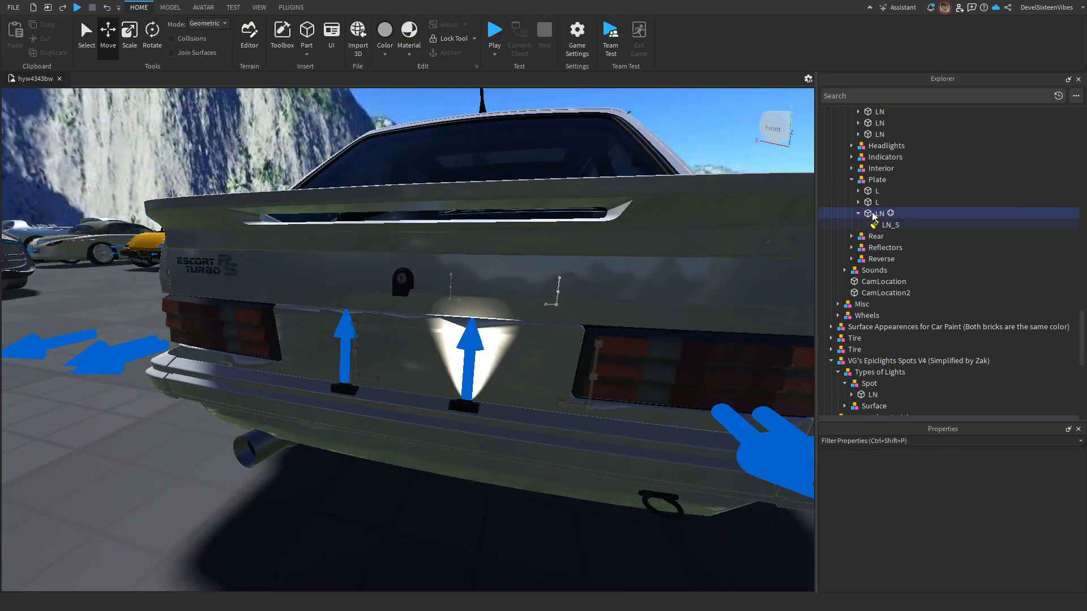
# - Open the Configuration script of the EPICLIGHTS_V4SPOT plugin in A-Chassis Tune and set config.PlateLights to true
pyautogui.scroll(-10, 568, 395)
pyautogui.scroll(5, 896, 283)
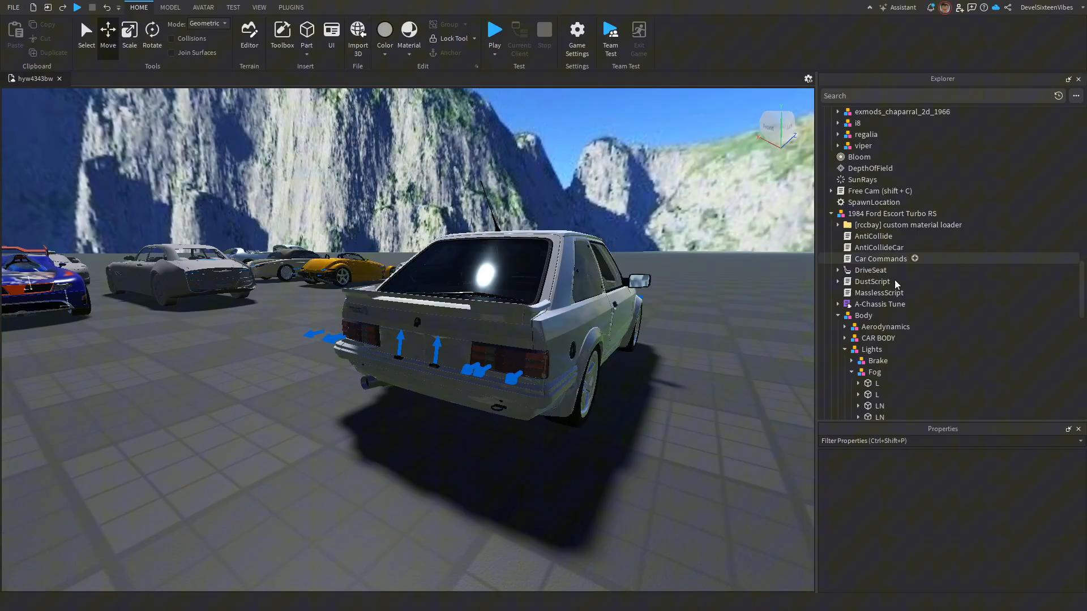
pyautogui.click(844, 316)
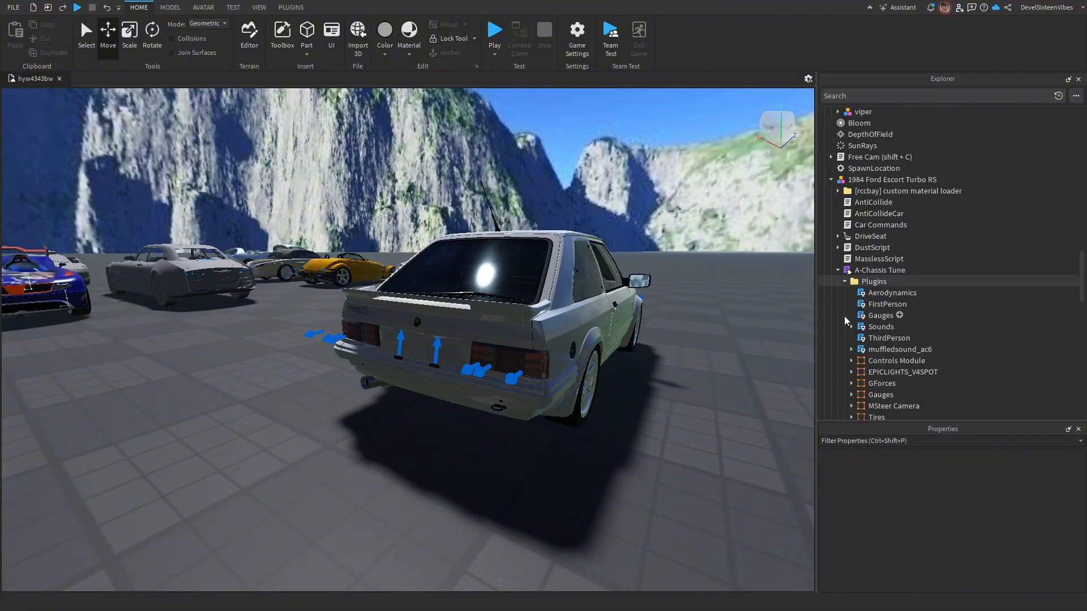
pyautogui.scroll(-4, 858, 292)
pyautogui.click(852, 270)
pyautogui.doubleClick(898, 316)
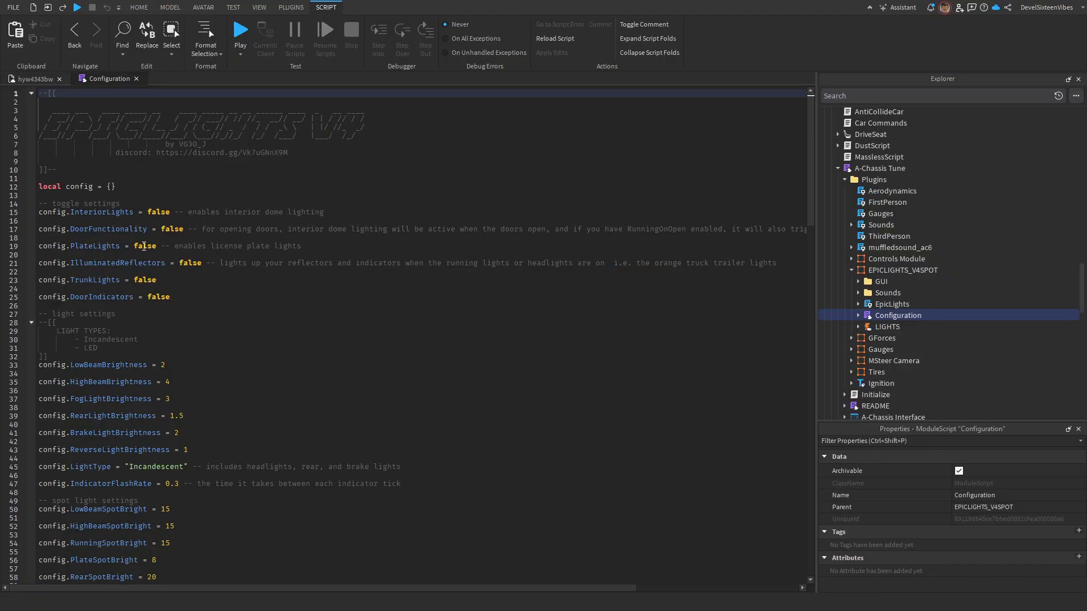
pyautogui.doubleClick(144, 246)
pyautogui.write('tru')
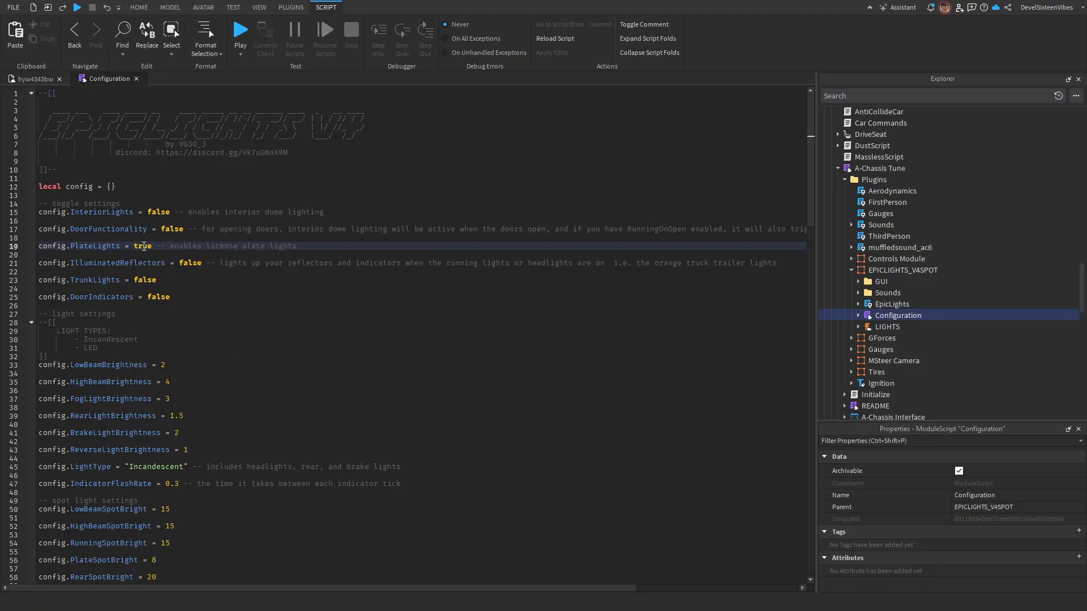
# - Close the Configuration script and select the L part of the left rear indicator at the back of the Escort
pyautogui.click(136, 79)
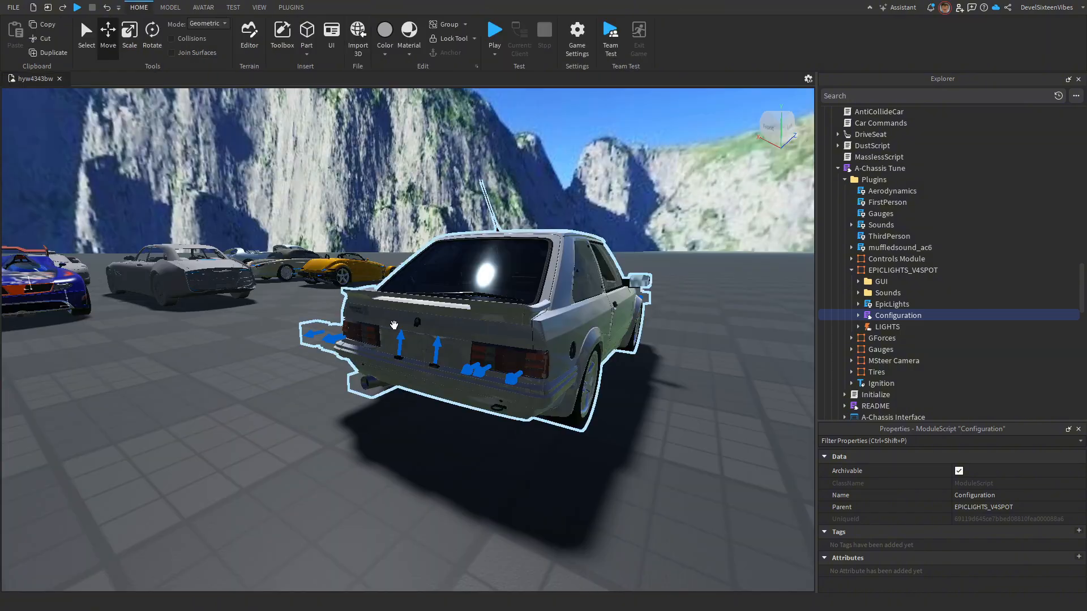
pyautogui.click(467, 461)
pyautogui.scroll(6, 467, 461)
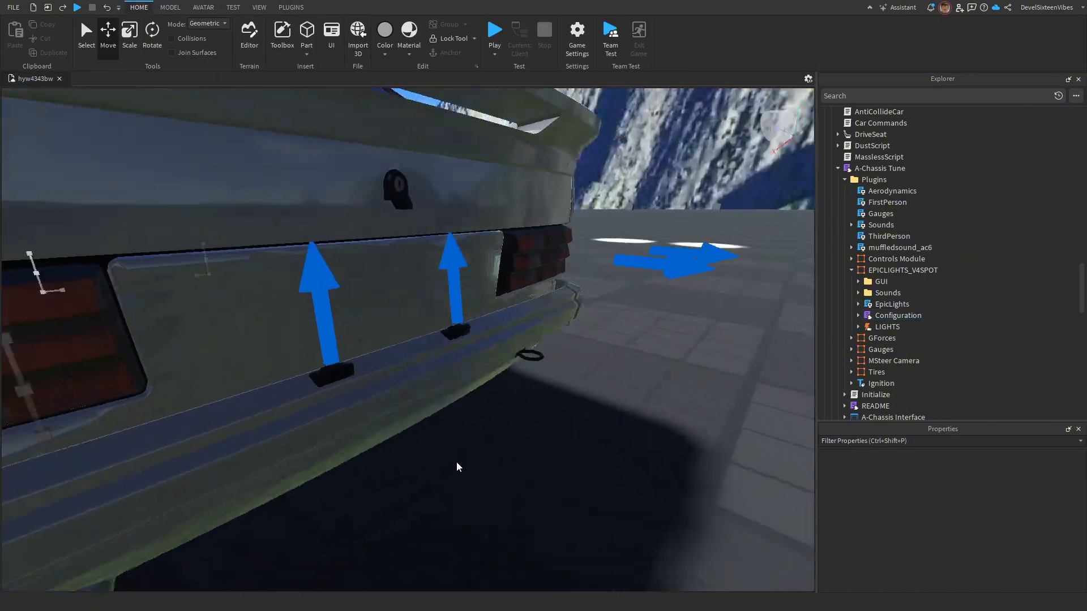
pyautogui.scroll(-2, 456, 461)
pyautogui.scroll(-4, 463, 462)
pyautogui.moveTo(463, 462); pyautogui.dragTo(531, 411, button='right')
pyautogui.scroll(2, 460, 461)
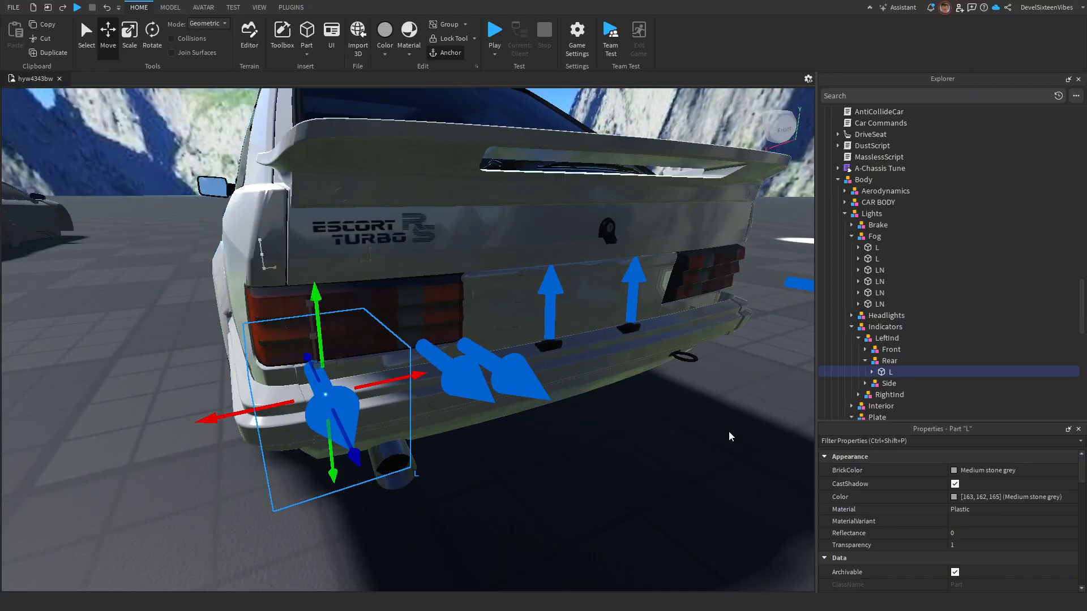
pyautogui.scroll(5, 519, 466)
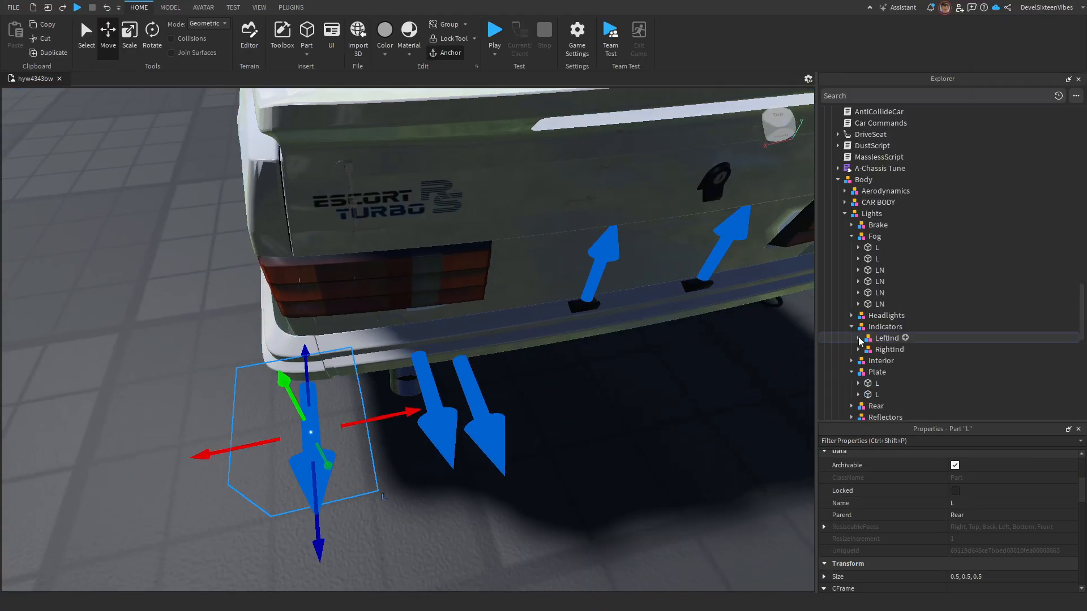
# - Shift the Reverse L part about 0.257 sideways to line it up with its reversing lamp
pyautogui.moveTo(519, 462); pyautogui.dragTo(513, 460, button='right')
pyautogui.moveTo(480, 403); pyautogui.dragTo(498, 404)
pyautogui.moveTo(498, 404); pyautogui.dragTo(425, 368, button='right')
pyautogui.keyDown('alt'); pyautogui.click(424, 368); pyautogui.keyUp('alt')
pyautogui.moveTo(399, 428); pyautogui.dragTo(383, 427)
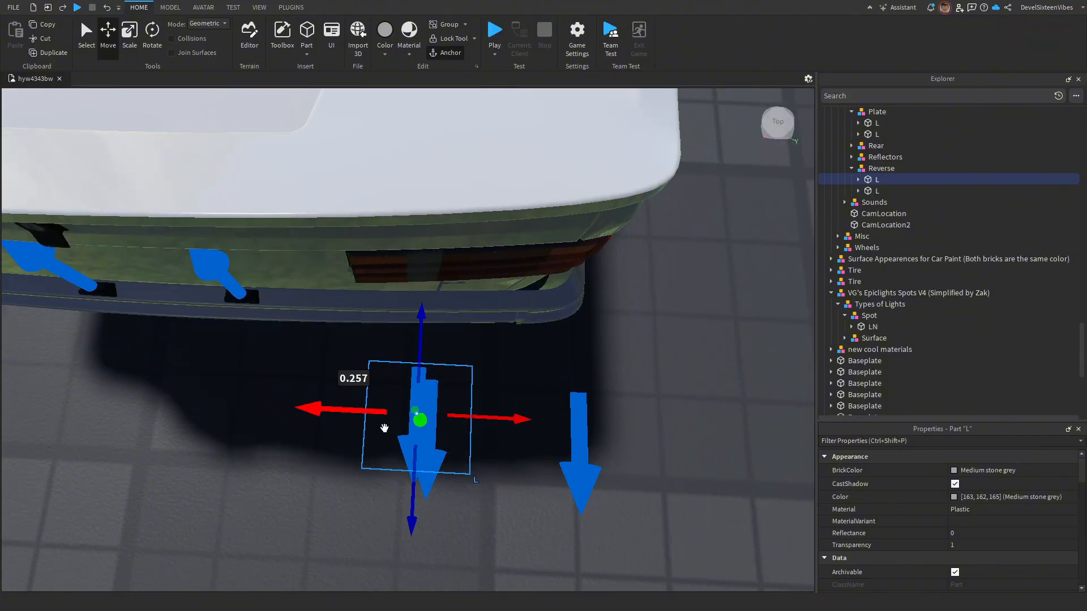
pyautogui.keyDown('alt'); pyautogui.click(420, 402); pyautogui.keyUp('alt')
# - Put a copy of the Fog LN part in the Brake group at position 4.745, 2.343, -699.325, matching the exhaust-side brake lamp
pyautogui.scroll(4, 917, 218)
pyautogui.moveTo(599, 432); pyautogui.dragTo(521, 490, button='right')
pyautogui.click(522, 491)
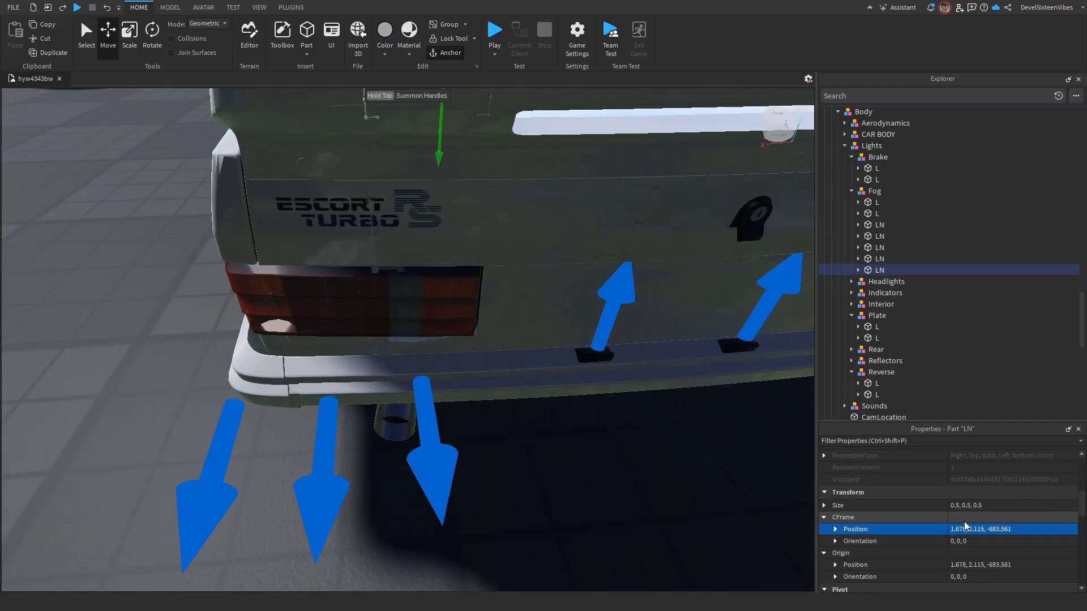
pyautogui.click(864, 185)
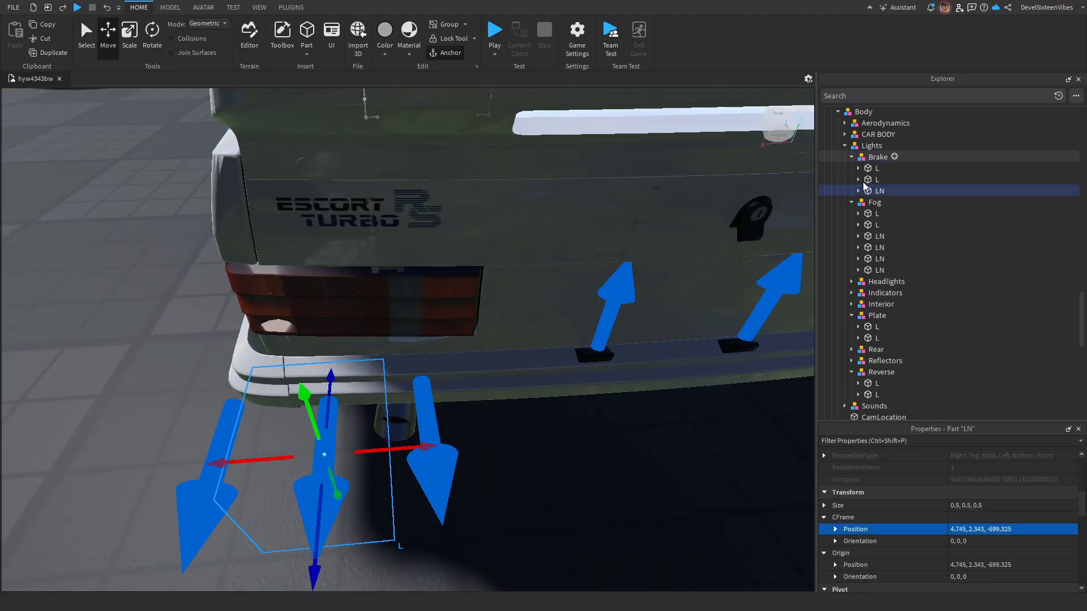
# - Set the Brake LN part's surface light to angle 18, brightness 40, range 0.5 and colour [115, 14, 15]
pyautogui.click(858, 191)
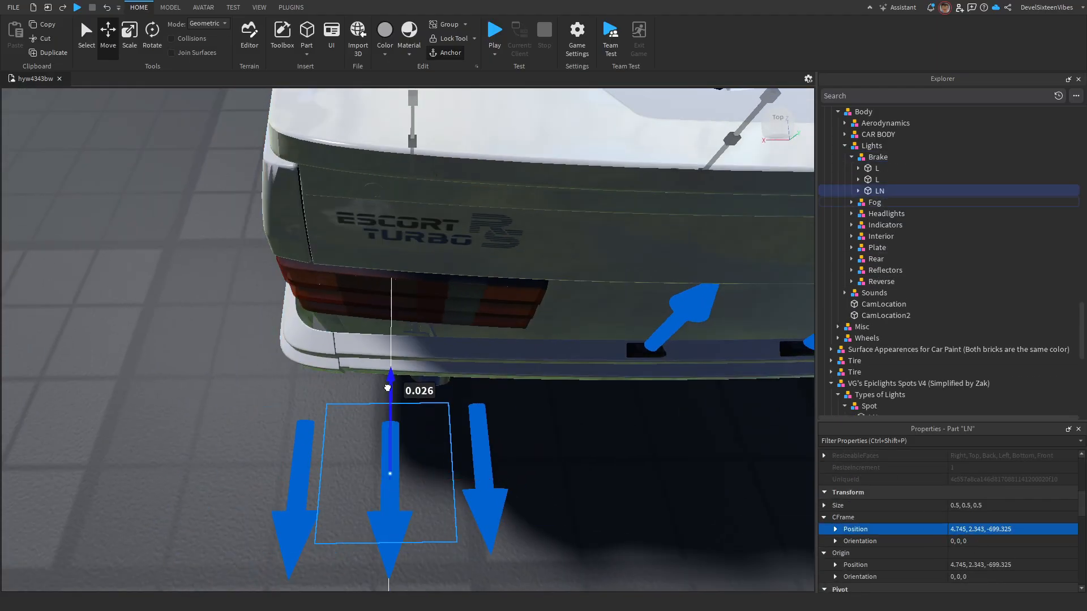
pyautogui.click(890, 202)
pyautogui.click(996, 483)
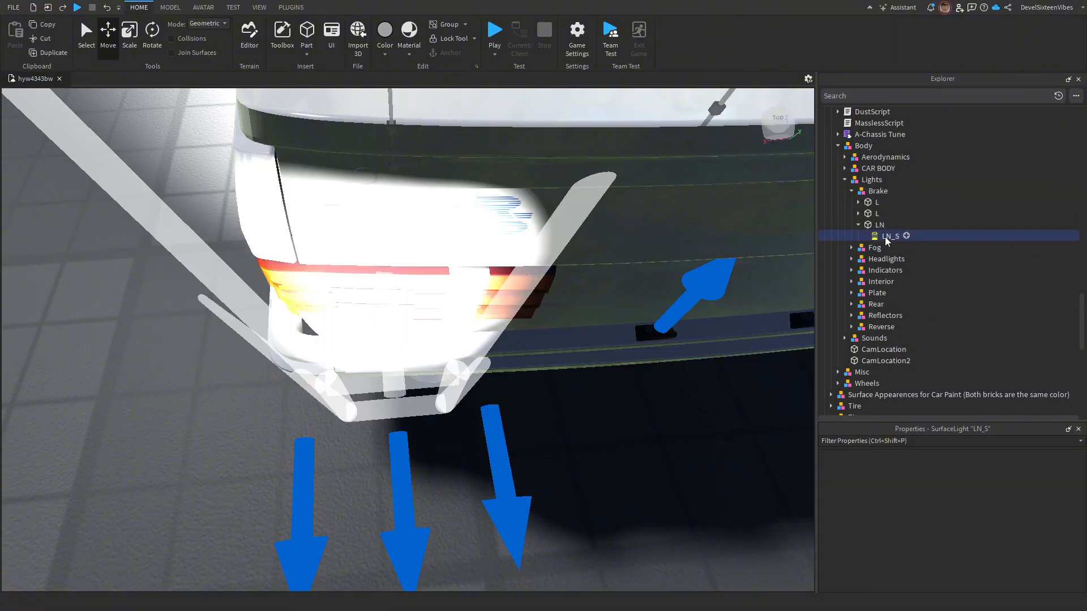
pyautogui.moveTo(1031, 470); pyautogui.dragTo(996, 470)
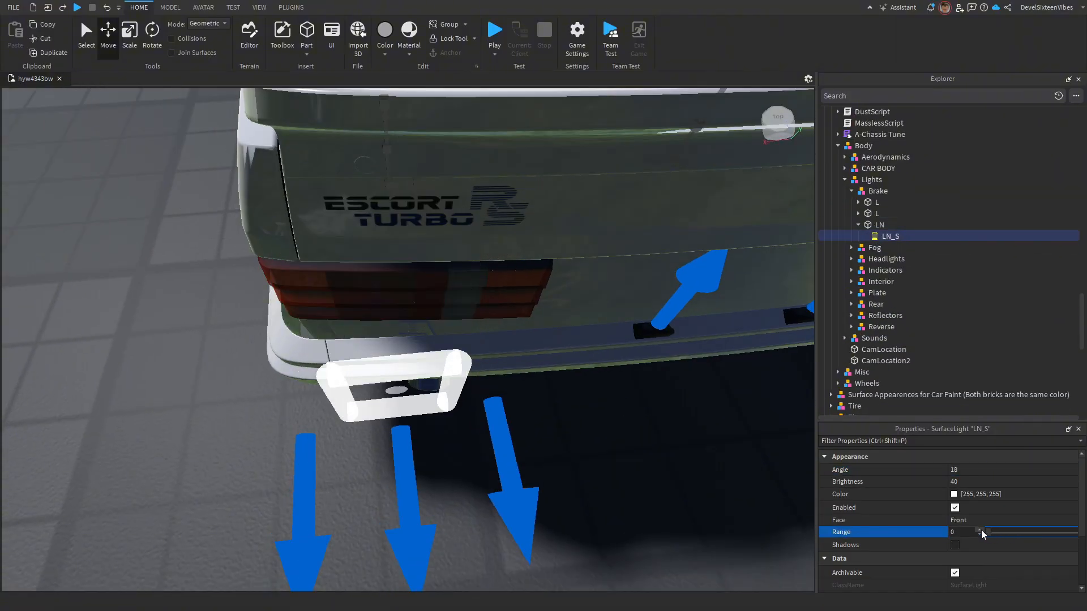
# - Duplicate the Brake LN part and align the copy sideways with the brake lamp on the other side
pyautogui.click(892, 225)
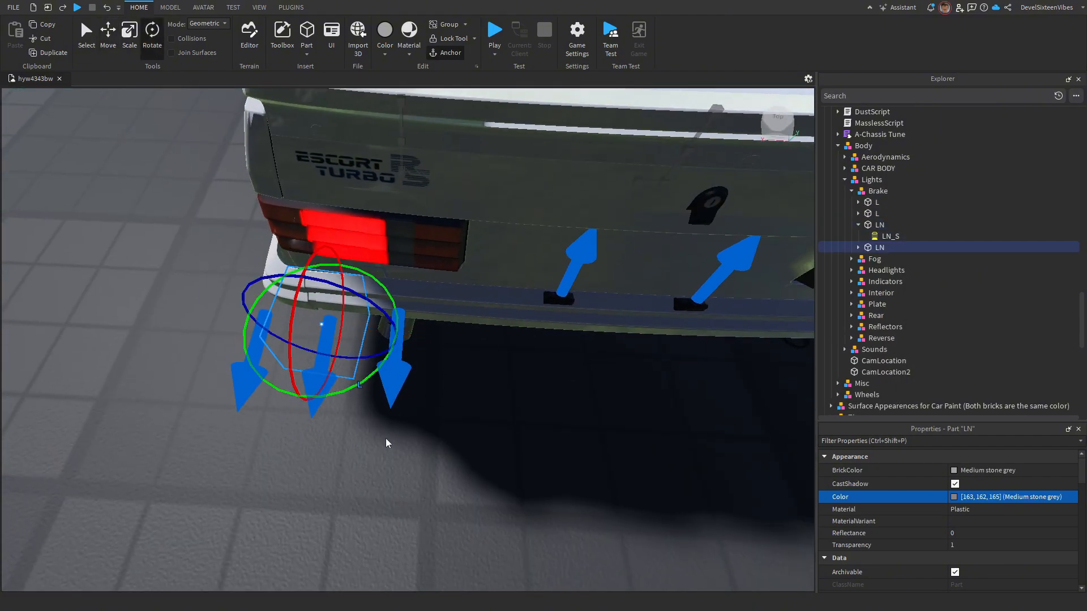
pyautogui.moveTo(450, 339); pyautogui.dragTo(471, 338)
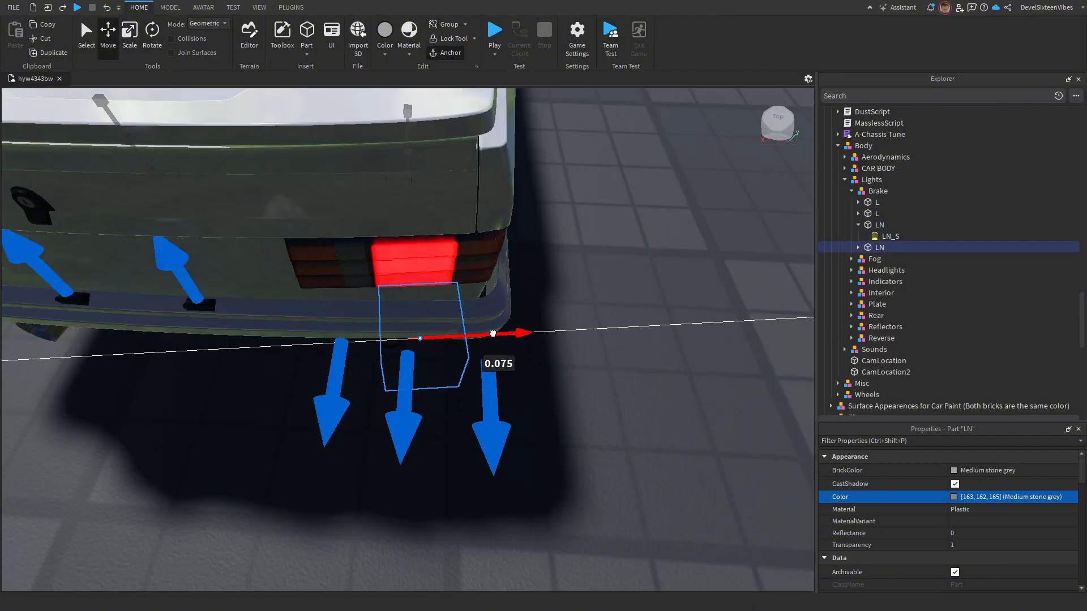
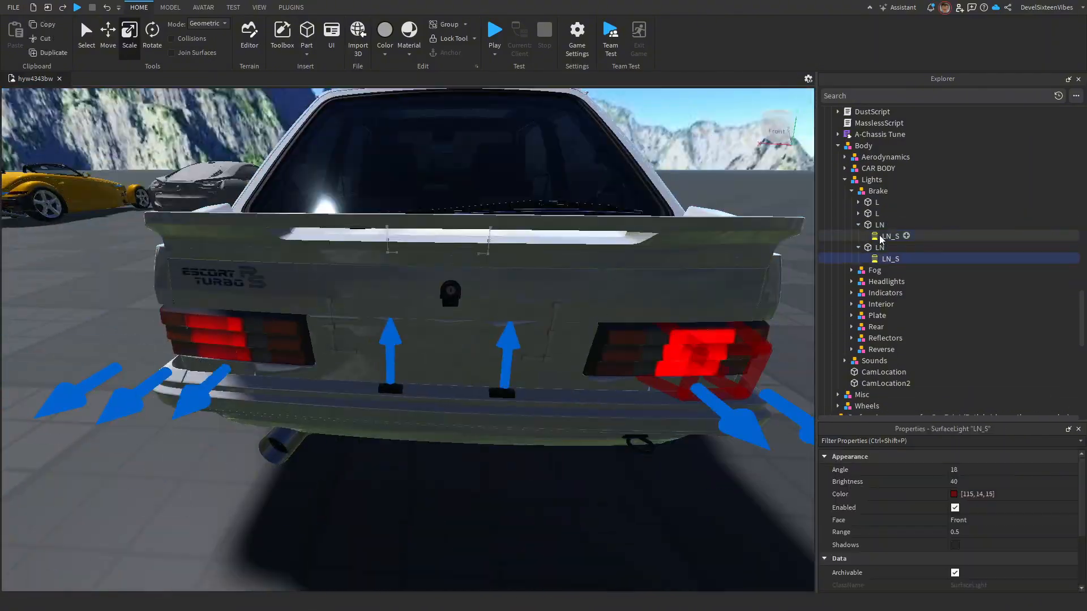
pyautogui.click(754, 346)
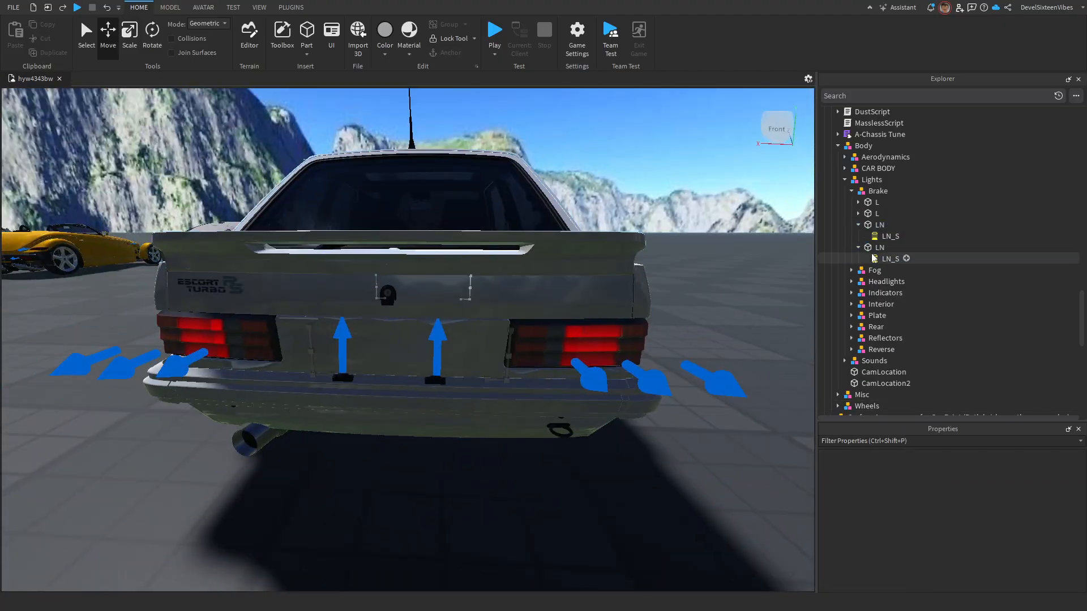
# - Duplicate both Brake LN parts and put the copies in the Rear lights group
pyautogui.click(879, 225)
pyautogui.keyDown('ctrl'); pyautogui.click(879, 247); pyautogui.keyUp('ctrl')
pyautogui.hotkey('ctrl', 'd')
pyautogui.moveTo(880, 282); pyautogui.dragTo(873, 351)
pyautogui.click(858, 372)
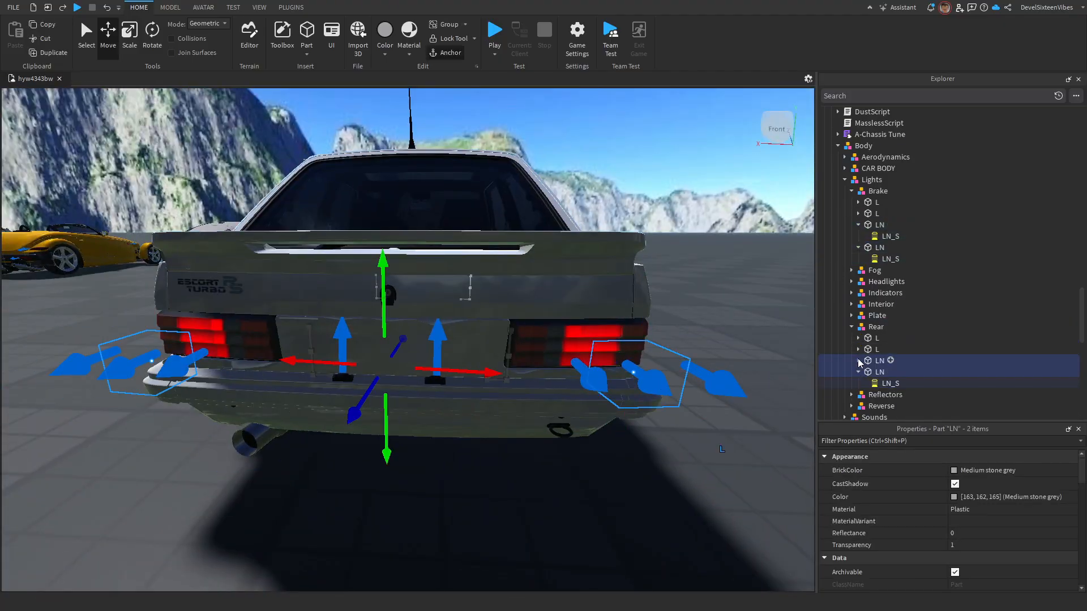
pyautogui.click(858, 361)
pyautogui.click(859, 361)
# - Set the colour of both Brake LN surface lights to [190, 23, 26]
pyautogui.click(890, 259)
pyautogui.keyDown('ctrl'); pyautogui.click(890, 236); pyautogui.keyUp('ctrl')
pyautogui.click(954, 495)
pyautogui.click(957, 234)
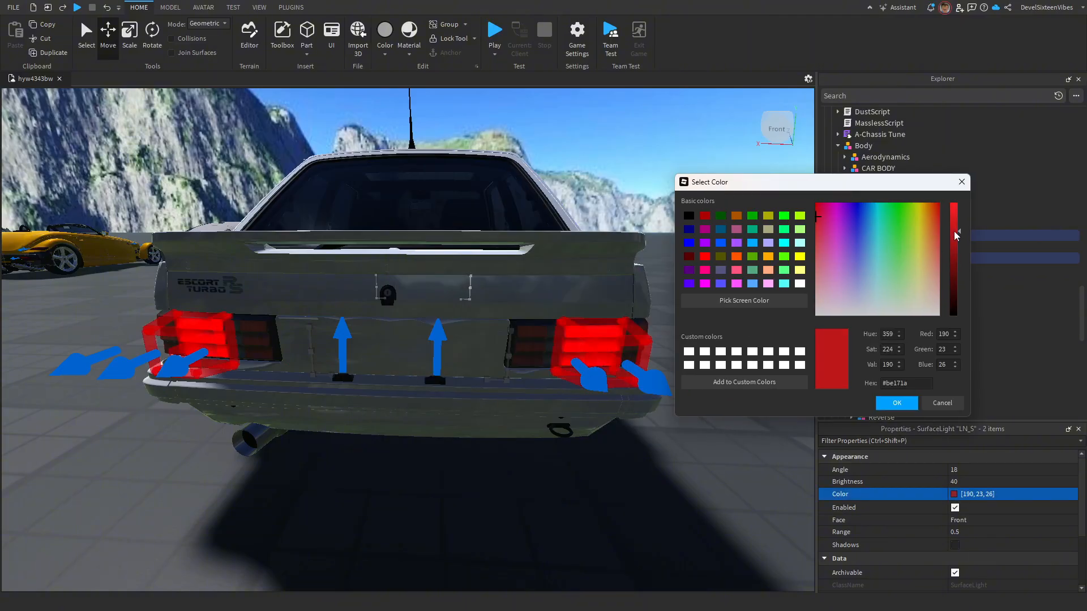
pyautogui.click(898, 403)
# - Include the Rear LN surface lights in the selection and turn the brightness of all of them down to 0
pyautogui.keyDown('ctrl'); pyautogui.click(889, 395); pyautogui.keyUp('ctrl')
pyautogui.keyDown('ctrl'); pyautogui.click(890, 372); pyautogui.keyUp('ctrl')
pyautogui.moveTo(1008, 483); pyautogui.dragTo(1071, 484)
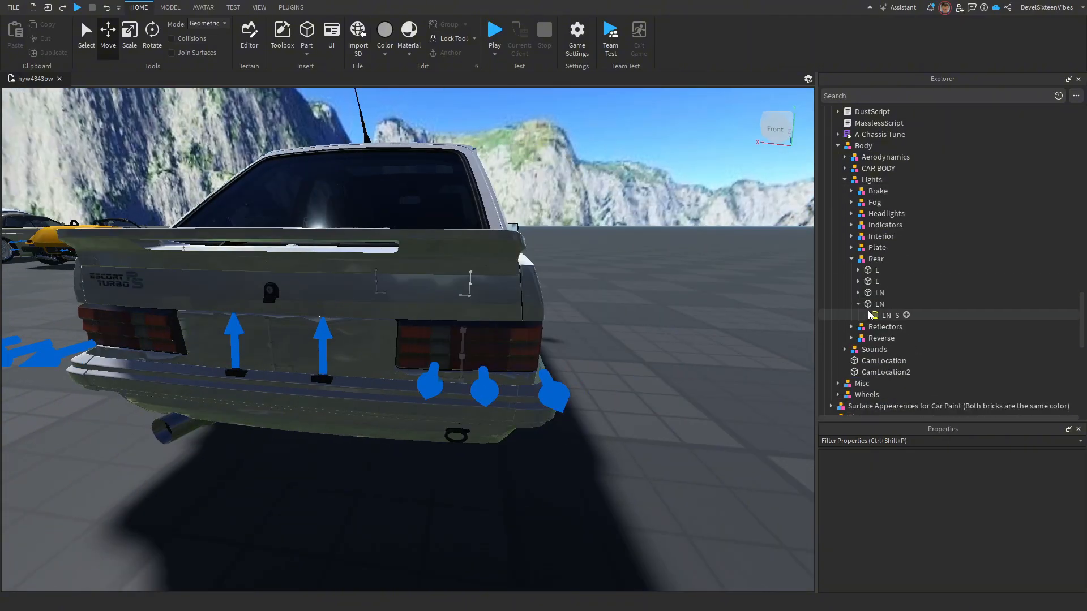
# - Put a copy of the exhaust-side Rear LN part in the Reverse group and raise its surface light's brightness
pyautogui.click(879, 326)
pyautogui.press('f')
pyautogui.moveTo(880, 329); pyautogui.dragTo(881, 349)
pyautogui.click(890, 315)
pyautogui.click(852, 259)
pyautogui.click(890, 327)
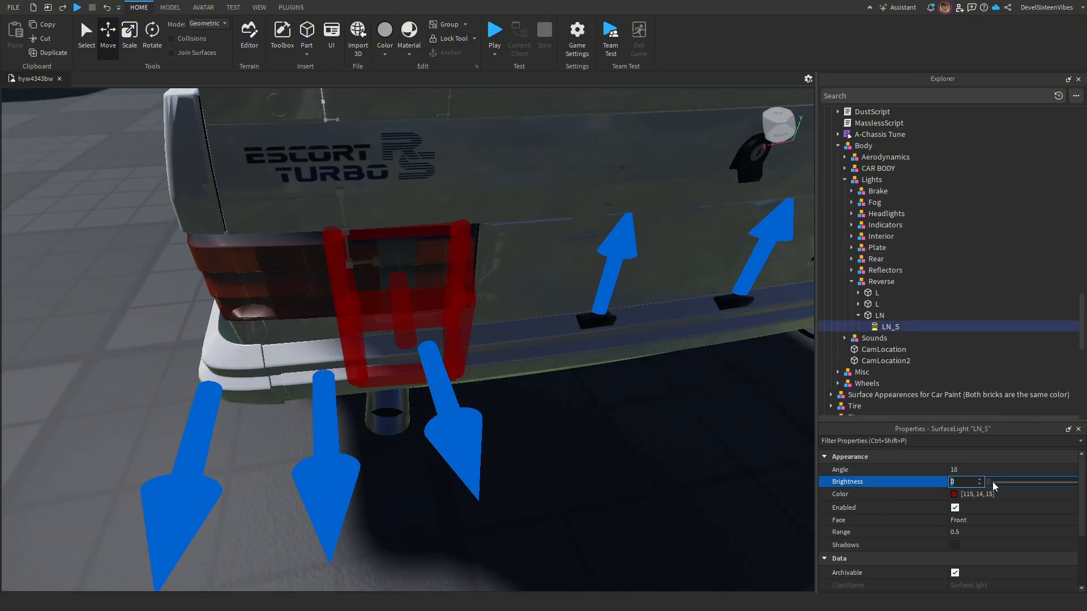
pyautogui.moveTo(993, 485); pyautogui.dragTo(1071, 484)
# - Scale the Reverse LN part narrower to fit the exhaust-side reversing lamp
pyautogui.click(880, 315)
pyautogui.click(130, 35)
pyautogui.moveTo(492, 388); pyautogui.dragTo(432, 387)
# - Change the colour of the Reverse LN surface light from red to white
pyautogui.click(890, 327)
pyautogui.click(954, 494)
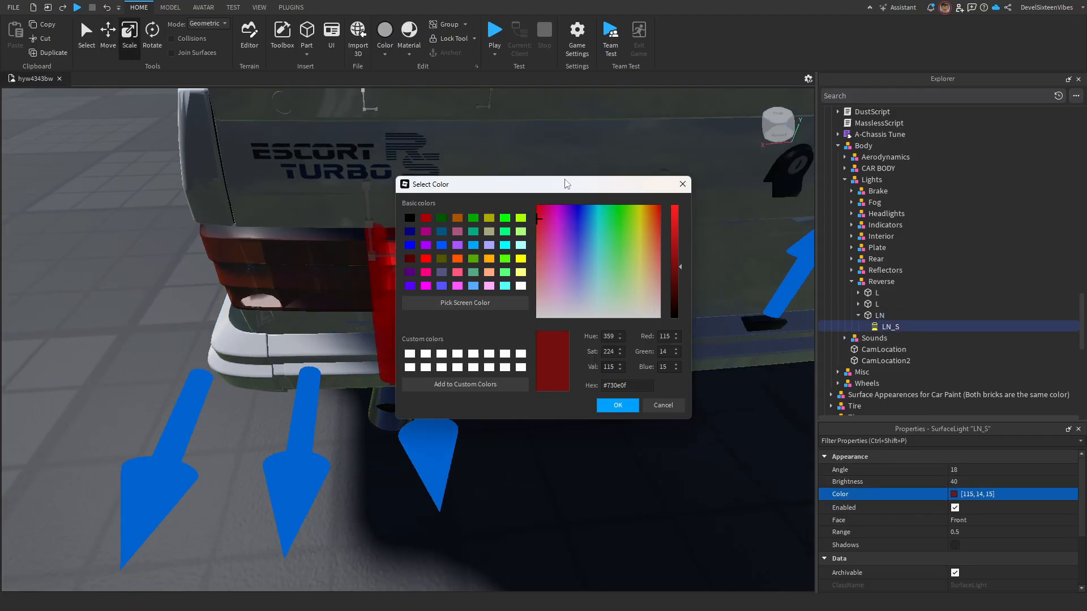
pyautogui.moveTo(566, 182); pyautogui.dragTo(803, 176)
pyautogui.moveTo(875, 308); pyautogui.dragTo(876, 294)
pyautogui.click(851, 396)
# - Trim the Reverse LN part's width slightly, then duplicate it and move the copy across to the other tail lamp
pyautogui.click(879, 315)
pyautogui.moveTo(363, 343); pyautogui.dragTo(400, 359, button='right')
pyautogui.moveTo(436, 360); pyautogui.dragTo(429, 360)
pyautogui.scroll(-4, 429, 360)
pyautogui.moveTo(429, 360); pyautogui.dragTo(617, 363, button='right')
pyautogui.hotkey('ctrl', 'd')
pyautogui.click(107, 35)
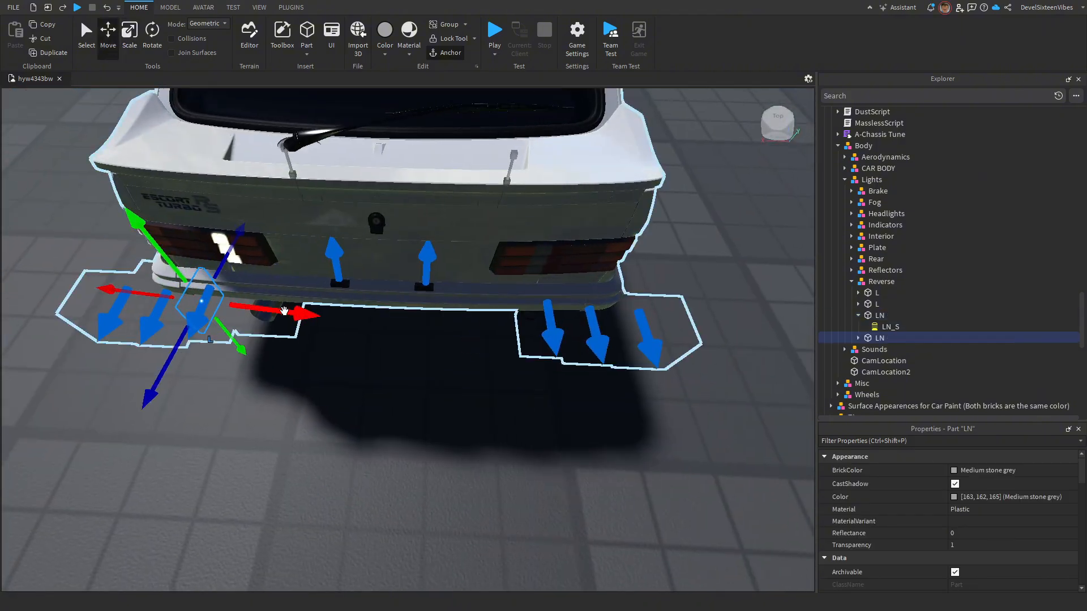
pyautogui.moveTo(296, 311); pyautogui.dragTo(481, 316)
# - Rotate the copied Reverse LN part and fine-tune its sideways position against the reversing lamp opposite the exhaust
pyautogui.click(152, 35)
pyautogui.moveTo(477, 268); pyautogui.dragTo(464, 258)
pyautogui.hotkey('ctrl', '2')
pyautogui.moveTo(464, 258); pyautogui.dragTo(374, 280, button='right')
pyautogui.moveTo(374, 280); pyautogui.dragTo(385, 271)
pyautogui.moveTo(385, 272); pyautogui.dragTo(410, 318, button='right')
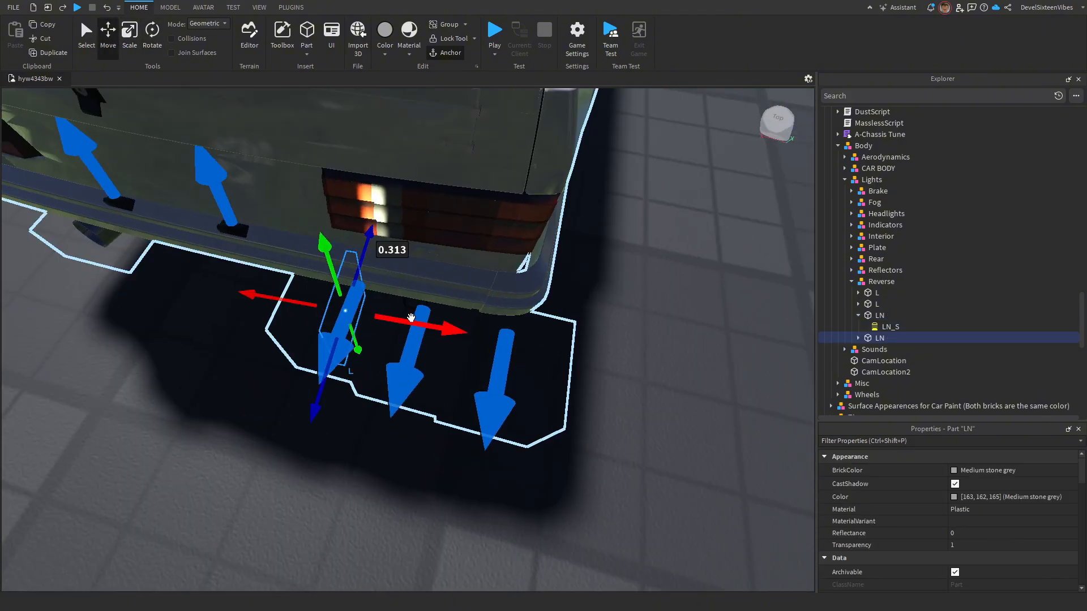
pyautogui.moveTo(410, 317); pyautogui.dragTo(412, 318)
pyautogui.moveTo(412, 318)
pyautogui.mouseDown(button='right')
pyautogui.moveTo(432, 315)
pyautogui.moveTo(413, 318)
pyautogui.mouseUp(button='right')
pyautogui.moveTo(627, 438); pyautogui.dragTo(625, 436)
pyautogui.moveTo(496, 523); pyautogui.dragTo(498, 496, button='right')
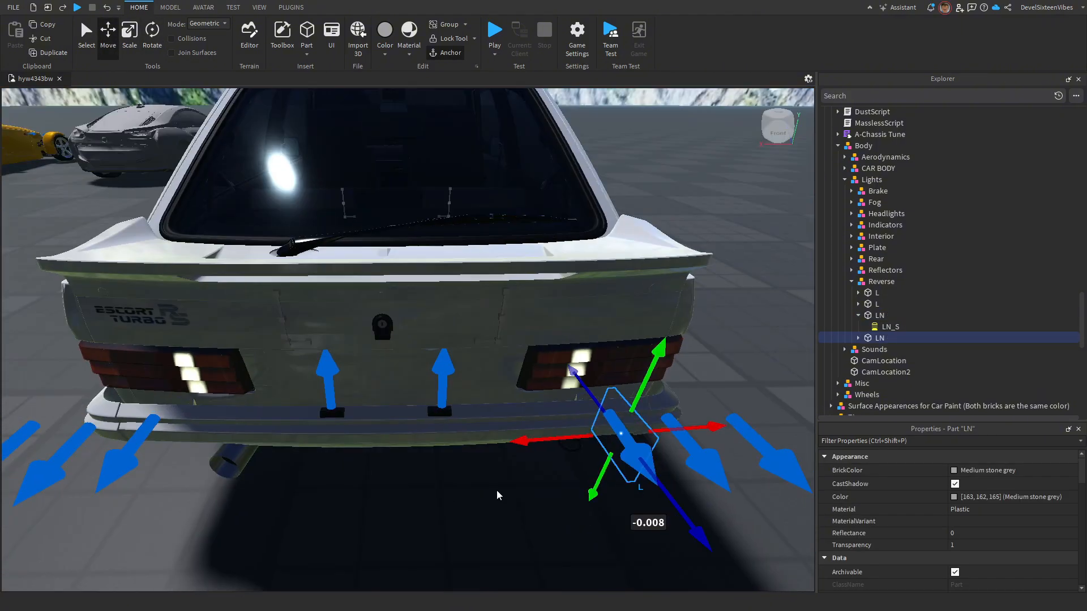
# - Nudge the exhaust-side Reverse LN part into line with its lamp and clear the selection
pyautogui.click(135, 437)
pyautogui.moveTo(86, 491); pyautogui.dragTo(83, 494)
pyautogui.click(295, 537)
pyautogui.moveTo(295, 536); pyautogui.dragTo(298, 512, button='right')
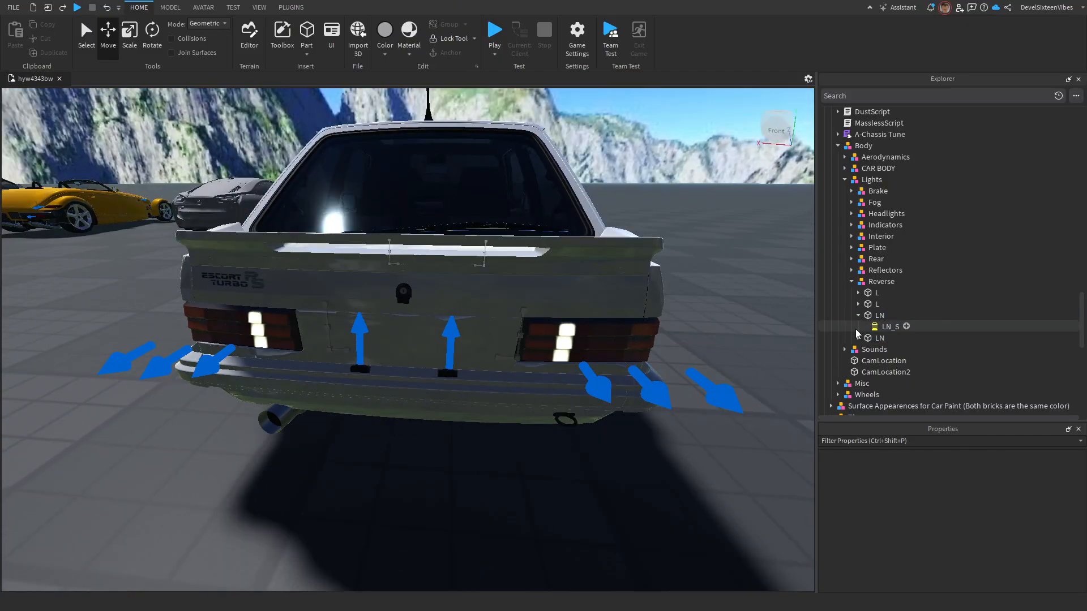
# - Turn down the brightness of both Reverse LN surface lights so they are unlit
pyautogui.click(858, 338)
pyautogui.click(884, 350)
pyautogui.keyDown('ctrl'); pyautogui.click(882, 326); pyautogui.keyUp('ctrl')
pyautogui.click(583, 486)
# - Duplicate the exhaust-side LN part in the Rear group and raise the copy's surface light brightness
pyautogui.moveTo(583, 486); pyautogui.dragTo(592, 500, button='right')
pyautogui.scroll(3, 592, 500)
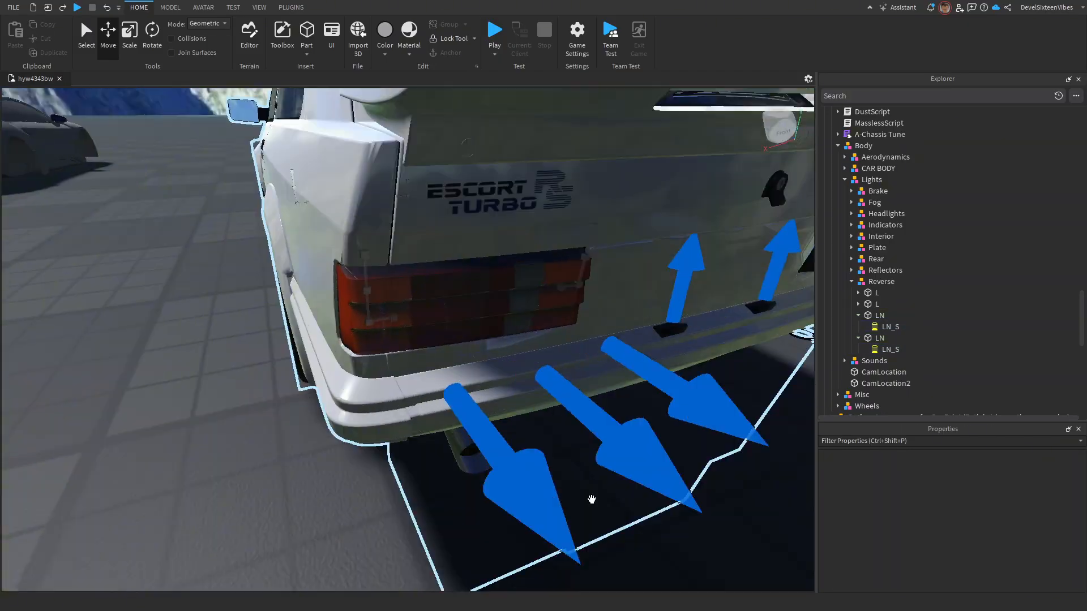
pyautogui.click(852, 281)
pyautogui.click(851, 259)
pyautogui.click(872, 304)
pyautogui.hotkey('ctrl', 'd')
pyautogui.click(858, 315)
pyautogui.click(883, 327)
pyautogui.click(879, 315)
# - Move the copied LN part to the outer indicator segment of the exhaust-side tail lamp and scale it narrower
pyautogui.moveTo(349, 397)
pyautogui.mouseDown()
pyautogui.moveTo(312, 398)
pyautogui.moveTo(350, 408)
pyautogui.mouseUp()
pyautogui.click(132, 55)
pyautogui.moveTo(441, 408); pyautogui.dragTo(443, 407, button='right')
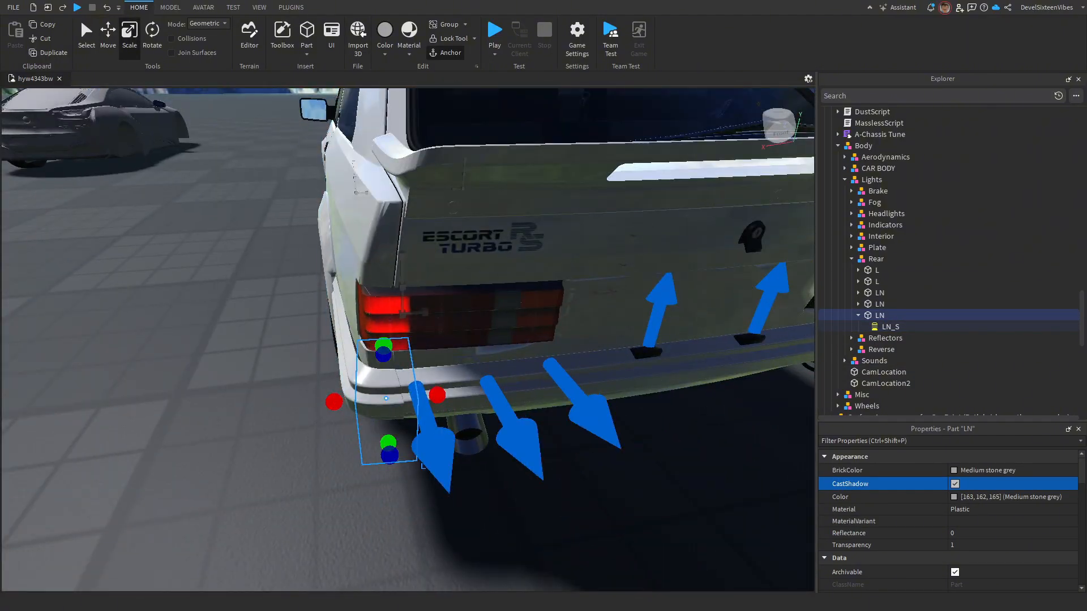
pyautogui.moveTo(442, 407); pyautogui.dragTo(444, 399, button='right')
pyautogui.scroll(2, 445, 399)
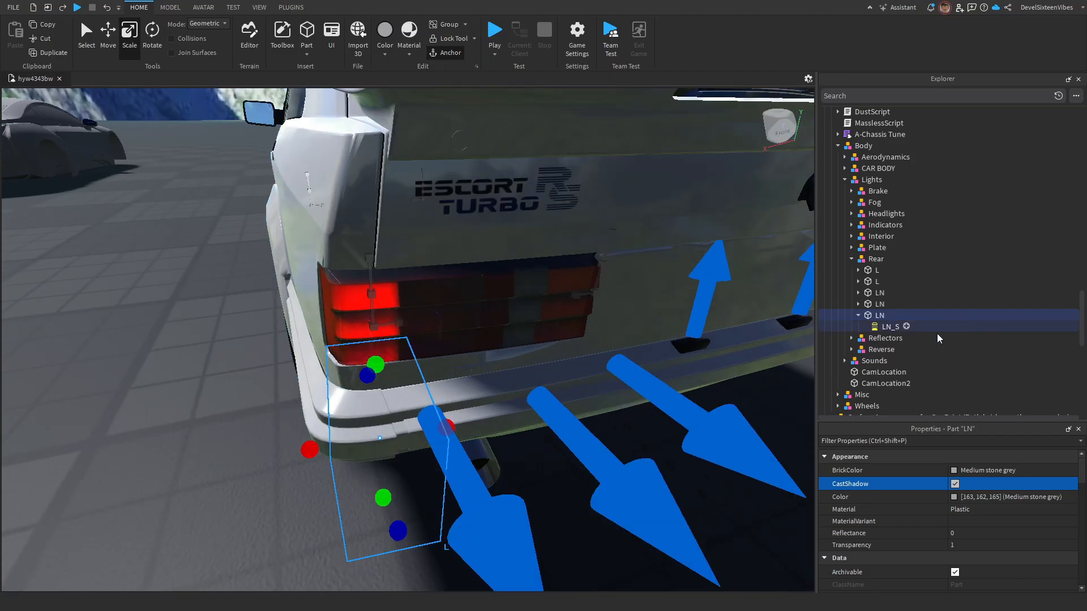
# - Change the surface light colour of the left indicator LN part to orange
pyautogui.click(890, 327)
pyautogui.click(954, 495)
pyautogui.moveTo(749, 219); pyautogui.dragTo(760, 188)
pyautogui.moveTo(788, 227); pyautogui.dragTo(788, 198)
pyautogui.click(719, 394)
# - Turn down the brightness of the left indicator LN part's surface light so it is unlit
pyautogui.click(879, 316)
pyautogui.click(859, 316)
pyautogui.moveTo(599, 328); pyautogui.dragTo(600, 328, button='right')
pyautogui.click(859, 316)
pyautogui.click(890, 327)
pyautogui.moveTo(1069, 482); pyautogui.dragTo(992, 490)
pyautogui.click(955, 508)
# - Move the left indicator LN part out of the Rear lights group into the Rear group of LeftInd
pyautogui.click(879, 316)
pyautogui.click(858, 315)
pyautogui.click(879, 304)
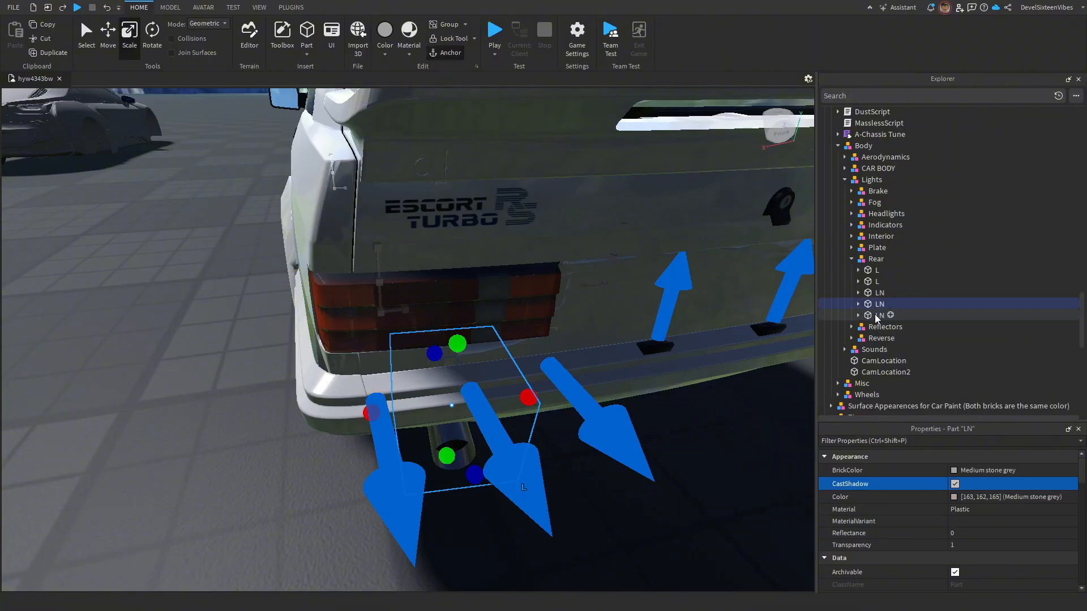
pyautogui.moveTo(879, 316); pyautogui.dragTo(885, 225)
pyautogui.moveTo(880, 259); pyautogui.dragTo(886, 237)
pyautogui.moveTo(886, 292); pyautogui.dragTo(889, 259)
# - Expand RightInd's Rear group, then duplicate the opposite Rear LN part and move the copy outward to the right indicator segment
pyautogui.click(865, 258)
pyautogui.click(865, 270)
pyautogui.click(879, 360)
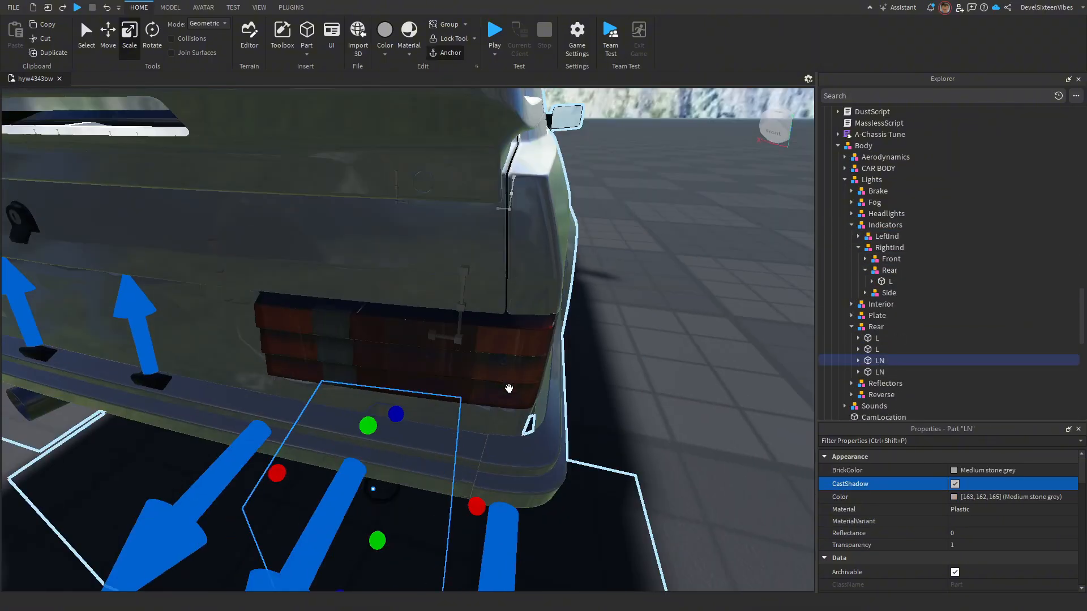
pyautogui.hotkey('ctrl', 'd')
pyautogui.hotkey('ctrl', '2')
pyautogui.moveTo(538, 461); pyautogui.dragTo(594, 469)
# - Raise the brightness of the copied right-side LN surface light and change its colour to orange
pyautogui.click(858, 383)
pyautogui.click(891, 394)
pyautogui.click(987, 485)
pyautogui.click(954, 494)
pyautogui.click(719, 394)
# - Scale the right indicator LN part to fit its lamp segment and move it into the Rear group of RightInd
pyautogui.click(880, 384)
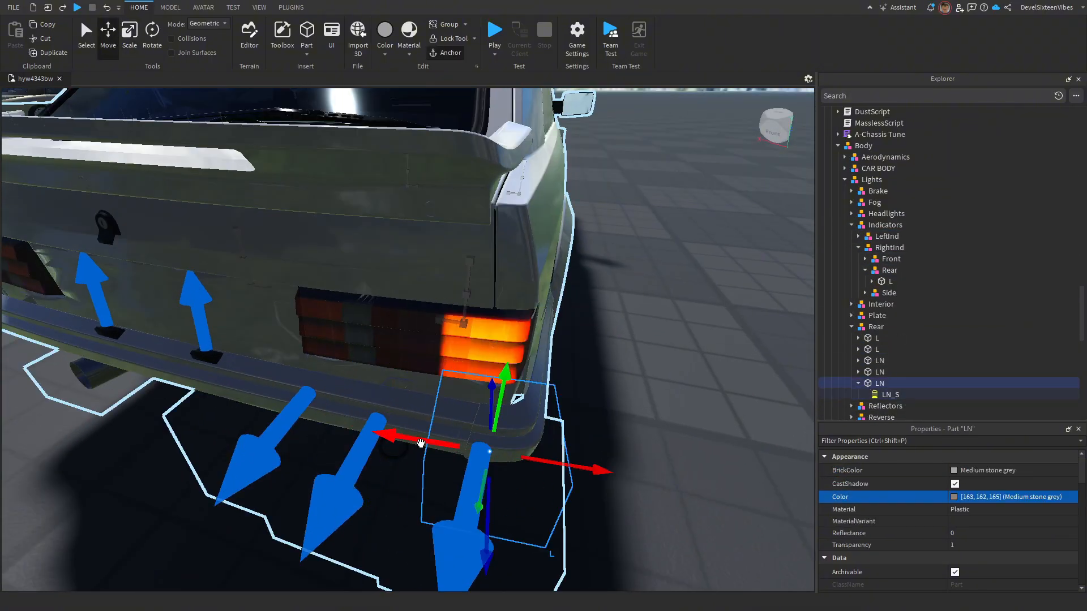
pyautogui.hotkey('ctrl', '3')
pyautogui.moveTo(415, 432); pyautogui.dragTo(454, 445)
pyautogui.moveTo(509, 453); pyautogui.dragTo(511, 454, button='right')
pyautogui.moveTo(560, 497); pyautogui.dragTo(522, 482)
pyautogui.moveTo(566, 453); pyautogui.dragTo(567, 454, button='right')
pyautogui.moveTo(879, 383); pyautogui.dragTo(889, 271)
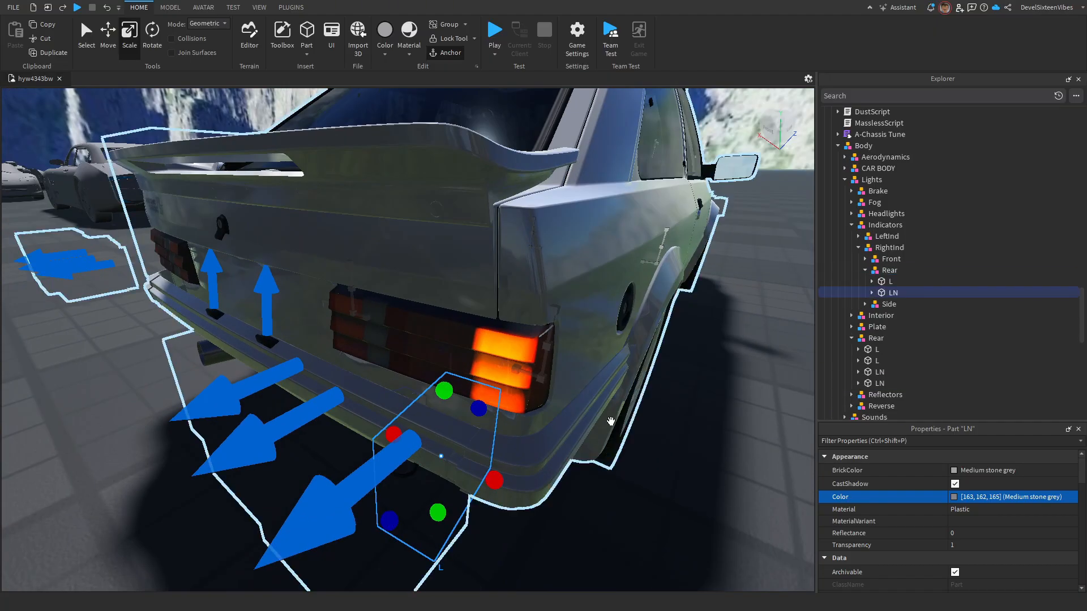
# - Turn down the brightness of the right rear indicator LN part's surface light
pyautogui.moveTo(609, 419); pyautogui.dragTo(610, 420, button='right')
pyautogui.click(872, 294)
pyautogui.click(904, 304)
pyautogui.click(988, 483)
pyautogui.moveTo(989, 483); pyautogui.dragTo(1076, 487)
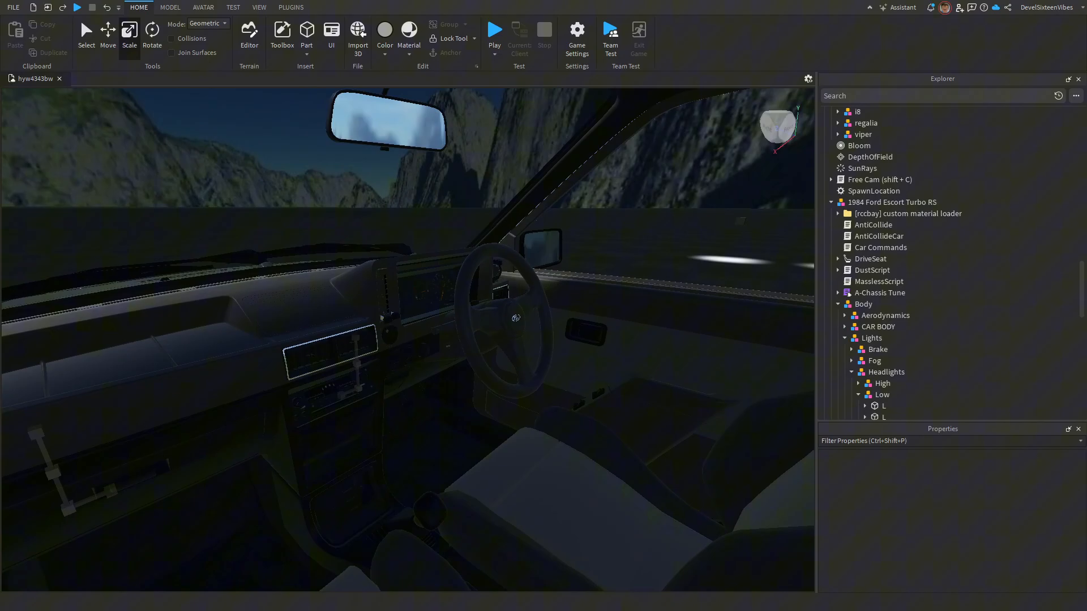
# - Examine the dashboard's instrument cluster, including its gauges and warning-lamp symbols, from the driver's position
pyautogui.moveTo(648, 423); pyautogui.dragTo(648, 424, button='right')
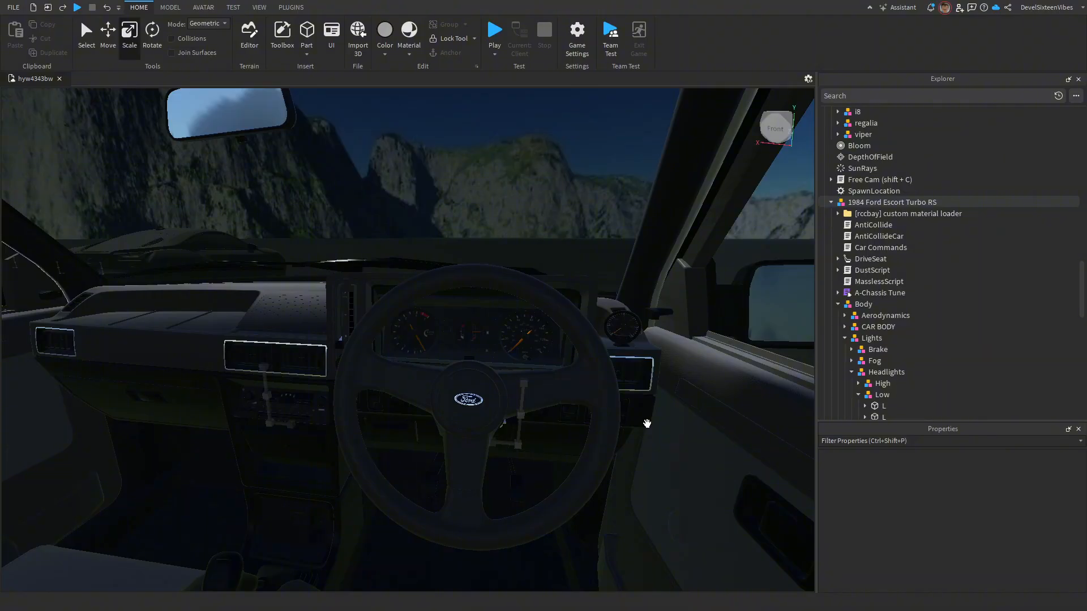
pyautogui.moveTo(647, 424); pyautogui.dragTo(647, 424, button='right')
pyautogui.press('w')
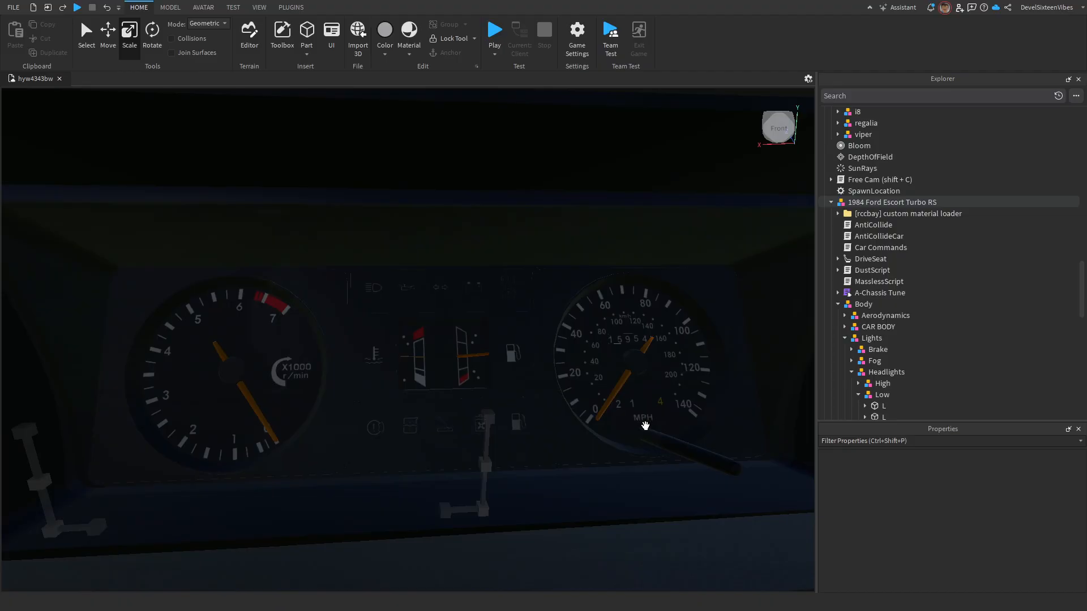
pyautogui.press('s')
pyautogui.moveTo(524, 325); pyautogui.dragTo(524, 325, button='right')
pyautogui.press('w')
pyautogui.press('s')
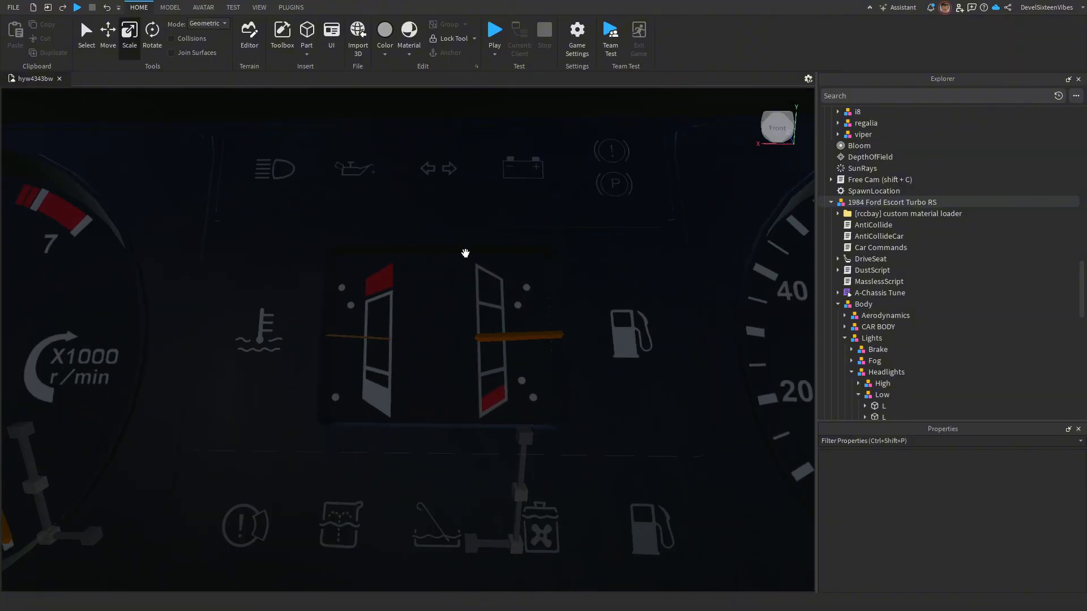
pyautogui.press('e')
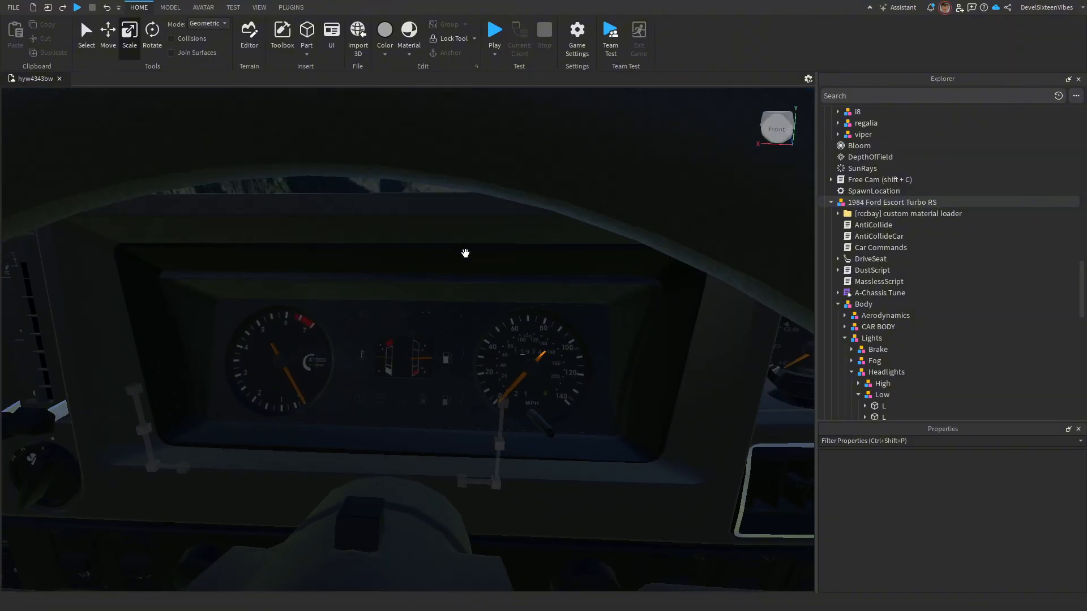
pyautogui.press('s')
pyautogui.moveTo(465, 253); pyautogui.dragTo(465, 253, button='right')
pyautogui.press('d')
pyautogui.press('d')
pyautogui.press('w')
pyautogui.click(537, 346)
pyautogui.press('f')
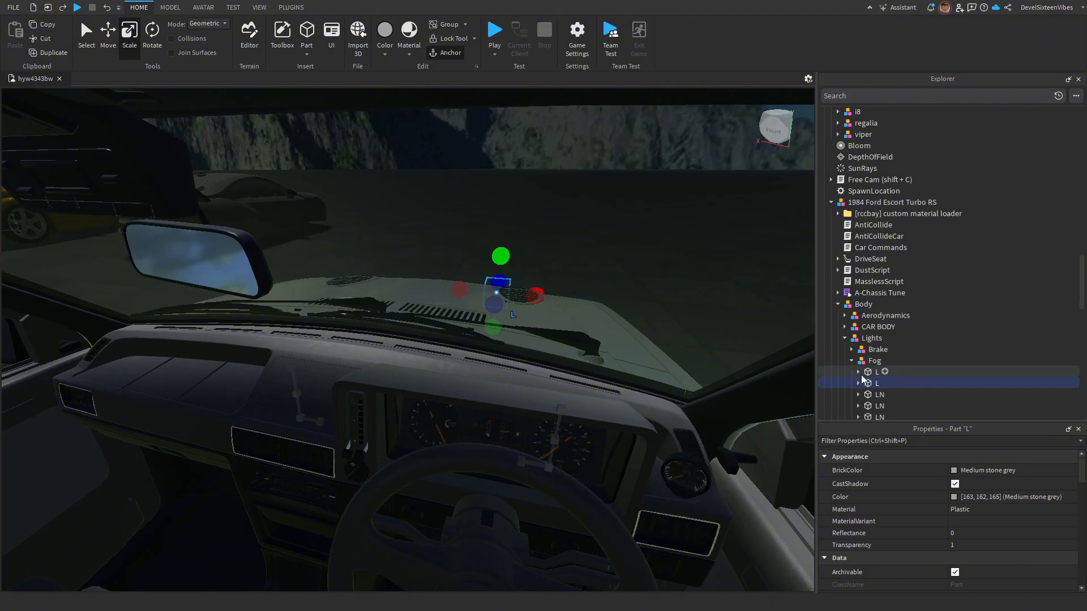
pyautogui.scroll(-2, 872, 368)
pyautogui.click(851, 292)
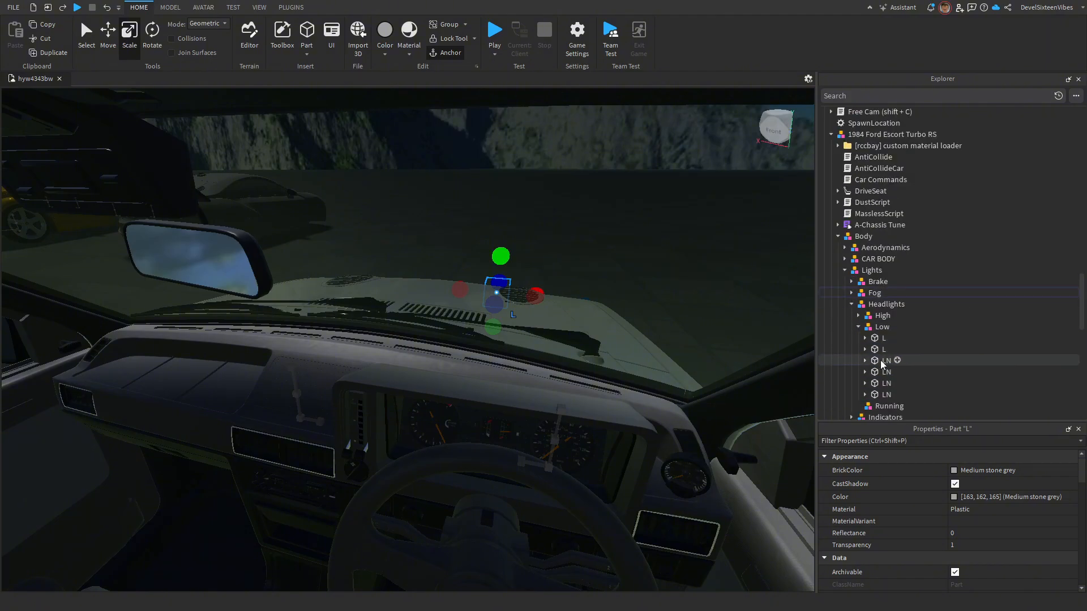
pyautogui.moveTo(526, 322); pyautogui.dragTo(165, 148, button='middle')
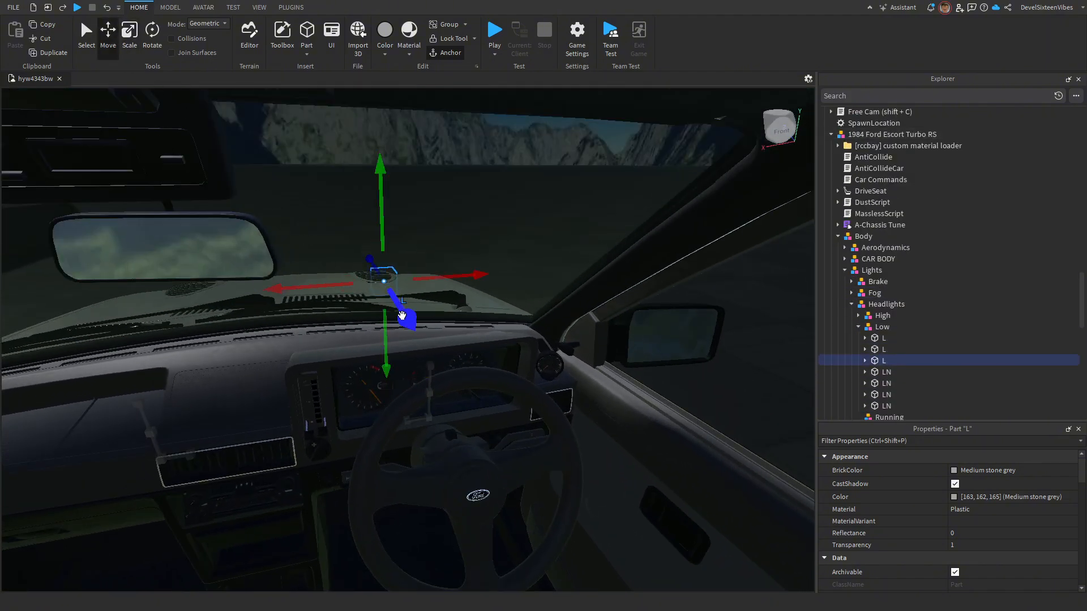
pyautogui.moveTo(407, 326); pyautogui.dragTo(569, 572)
pyautogui.moveTo(444, 419); pyautogui.dragTo(485, 374, button='right')
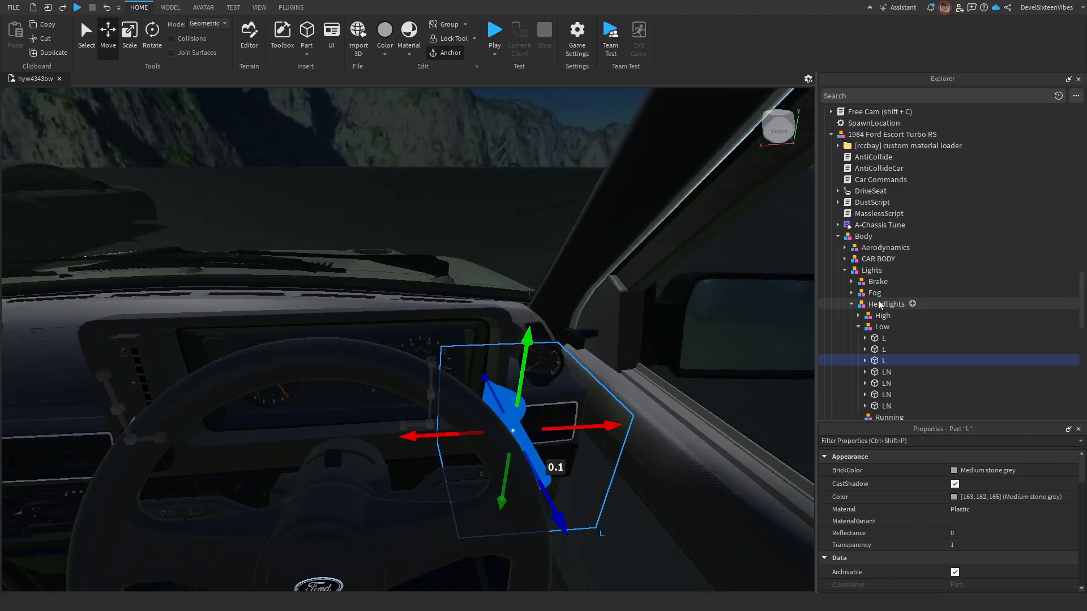
pyautogui.press('Delete')
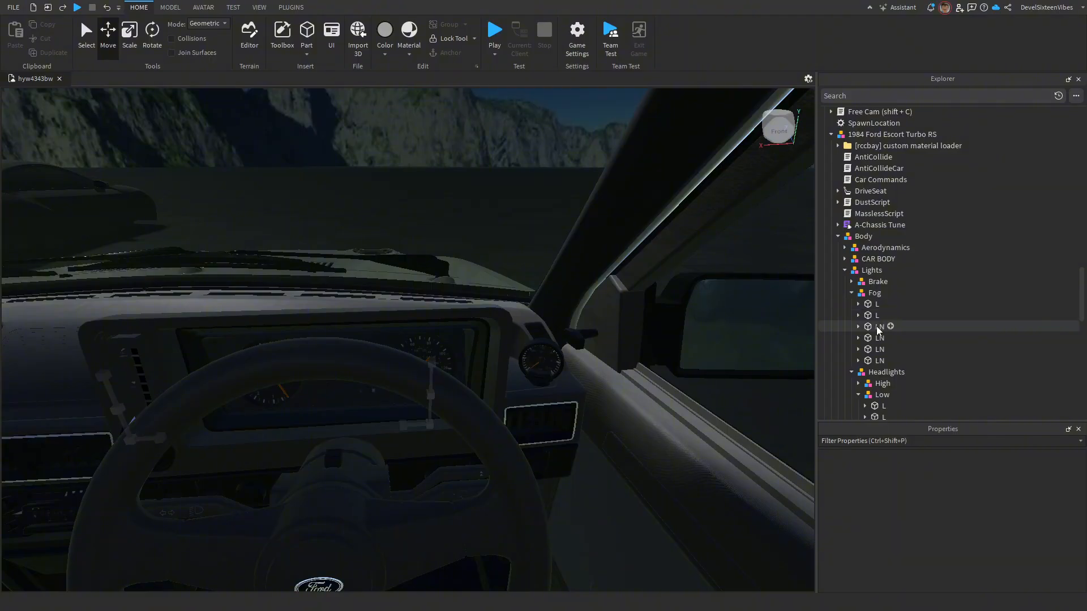
# - Duplicate an L part in the Fog group and move the copy into the cabin, next to the steering wheel
pyautogui.hotkey('ctrl', 'd')
pyautogui.moveTo(352, 298); pyautogui.dragTo(720, 410)
pyautogui.moveTo(574, 552); pyautogui.dragTo(584, 341)
pyautogui.moveTo(523, 397); pyautogui.dragTo(448, 400)
pyautogui.moveTo(447, 400); pyautogui.dragTo(447, 368, button='right')
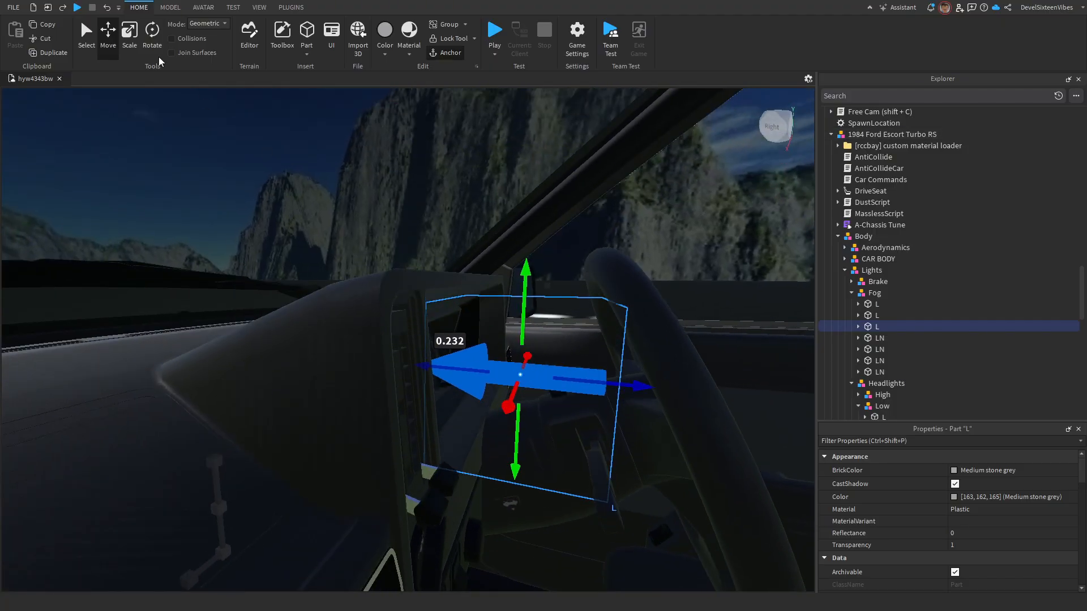
# - Raise the copied L part above the steering wheel and rotate it until it sits level
pyautogui.moveTo(574, 318); pyautogui.dragTo(453, 407)
pyautogui.click(108, 35)
pyautogui.scroll(-3, 405, 312)
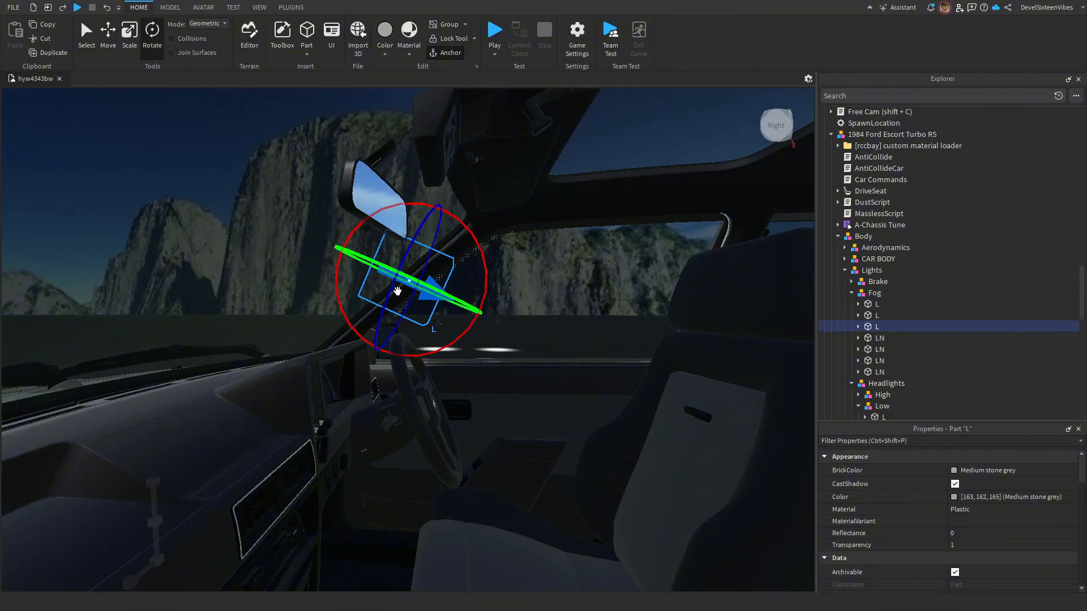
pyautogui.moveTo(397, 291); pyautogui.dragTo(453, 243, button='right')
pyautogui.moveTo(468, 234); pyautogui.dragTo(442, 218)
pyautogui.click(115, 48)
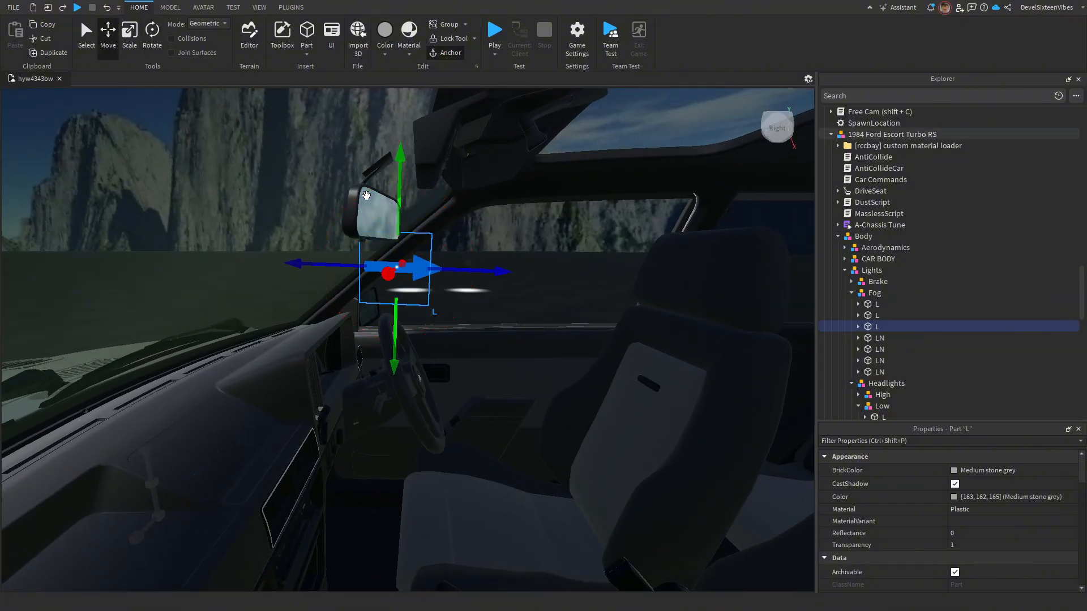
# - Move the copied L part about 0.123 studs in depth and about 0.357 studs sideways to centre it ahead of the driver
pyautogui.moveTo(474, 275); pyautogui.dragTo(459, 261, button='right')
pyautogui.moveTo(480, 281); pyautogui.dragTo(488, 281)
pyautogui.moveTo(488, 282); pyautogui.dragTo(486, 281, button='right')
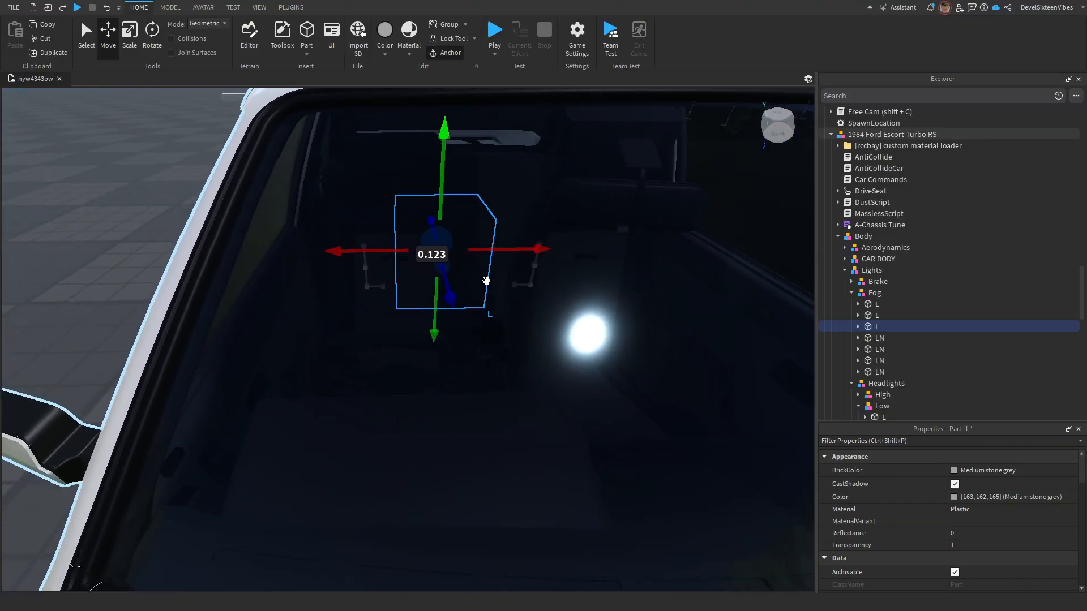
pyautogui.moveTo(392, 250); pyautogui.dragTo(308, 274)
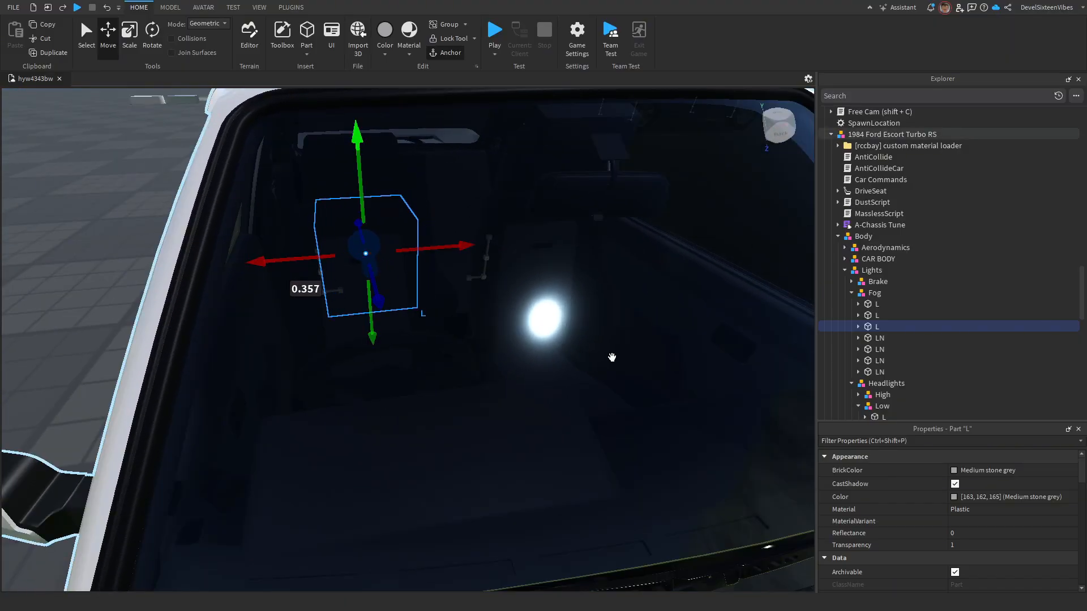
pyautogui.moveTo(612, 357); pyautogui.dragTo(607, 357, button='right')
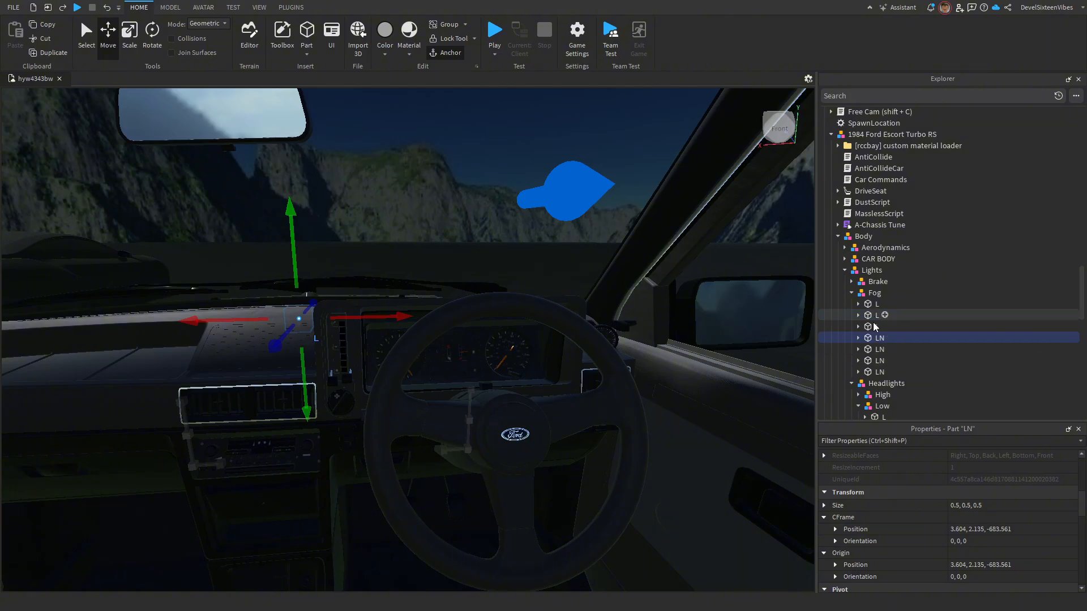
# - Duplicate a Fog LN part, position it at 1.368, 3.924, -689.997, turn it 180 degrees about Y, and lower it to the instrument cluster
pyautogui.click(875, 326)
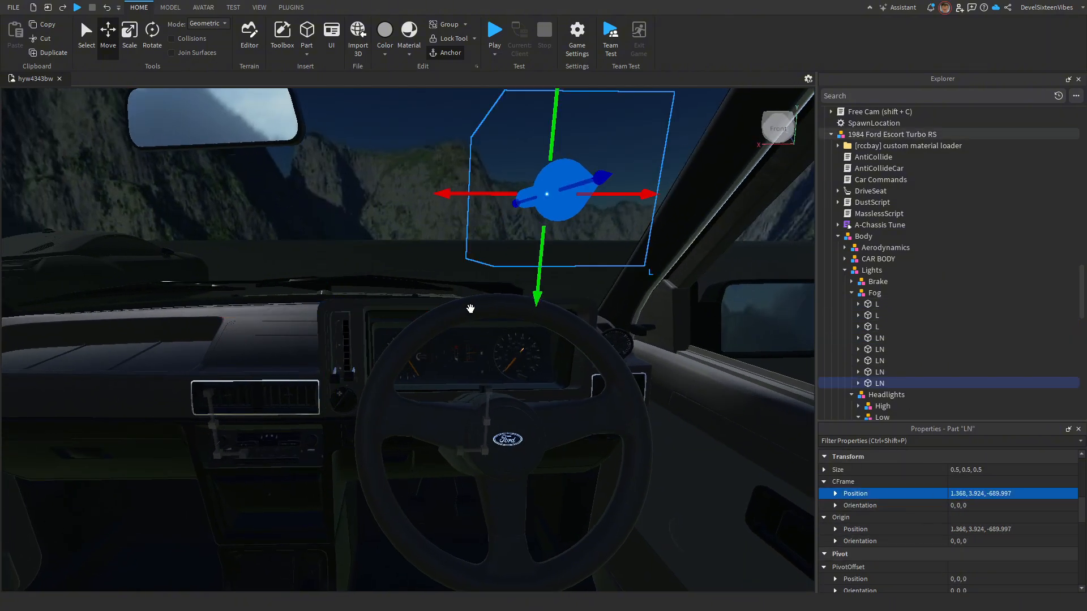
pyautogui.moveTo(470, 309); pyautogui.dragTo(611, 332, button='right')
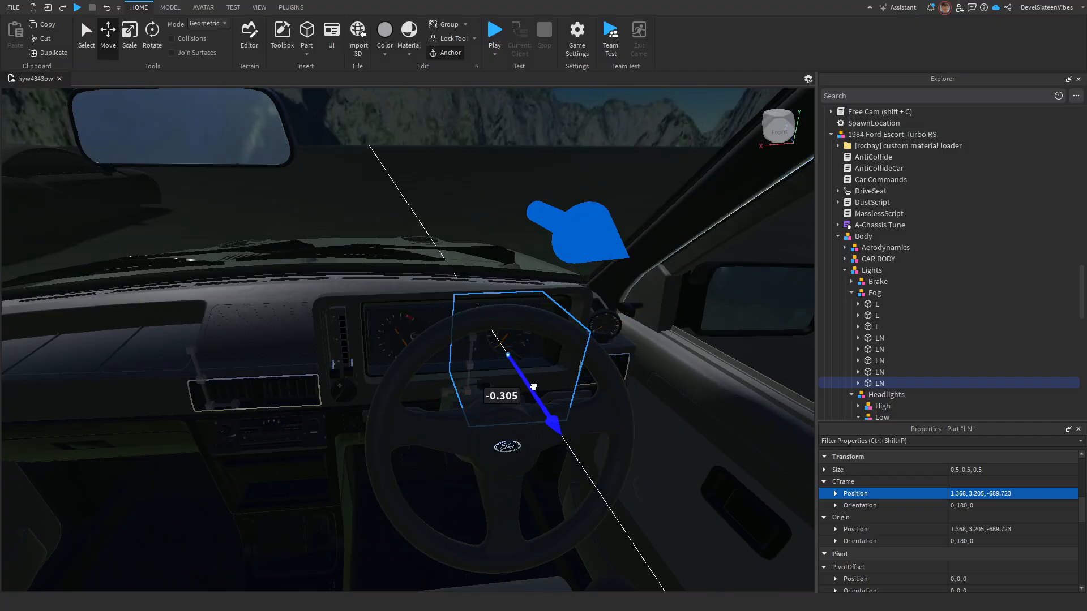
pyautogui.moveTo(533, 387); pyautogui.dragTo(541, 400)
pyautogui.moveTo(542, 400); pyautogui.dragTo(594, 365, button='right')
# - Set the brightness of the copied LN part's LN_S spotlight to 40
pyautogui.click(875, 394)
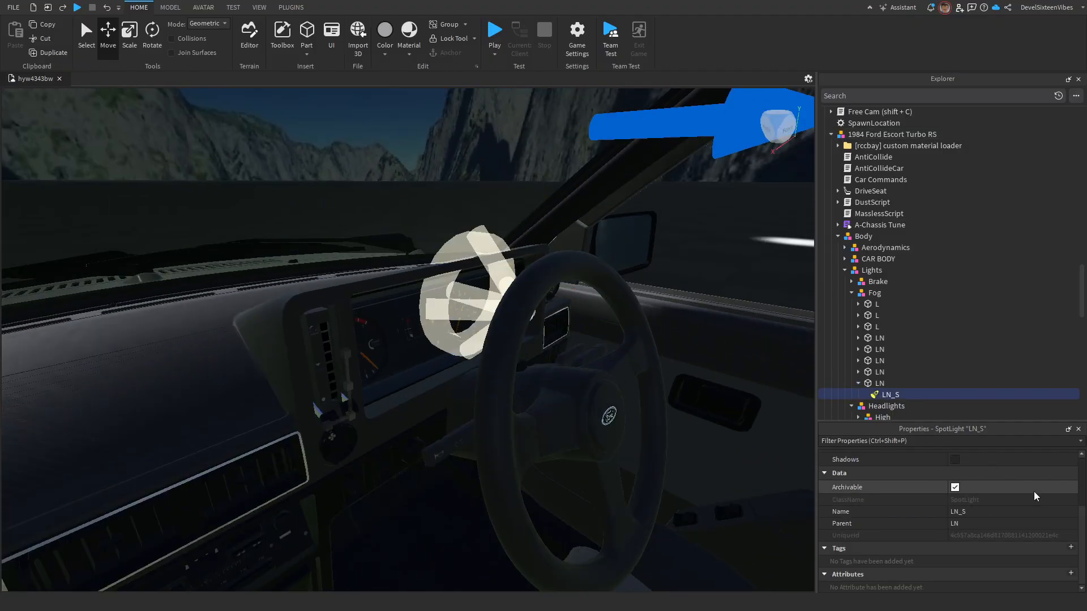
pyautogui.click(1010, 483)
pyautogui.moveTo(990, 481); pyautogui.dragTo(1075, 482)
# - Move the copied LN part close to the instrument cluster and centre its spotlight beam on the rev counter
pyautogui.click(874, 383)
pyautogui.press('f')
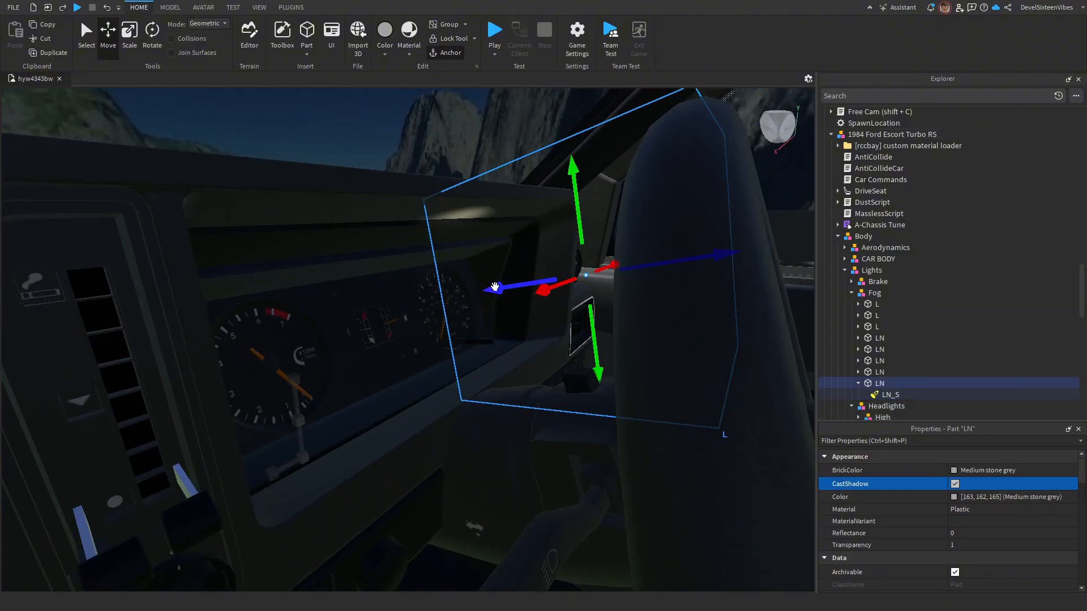
pyautogui.moveTo(458, 291); pyautogui.dragTo(417, 294)
pyautogui.scroll(-5, 510, 358)
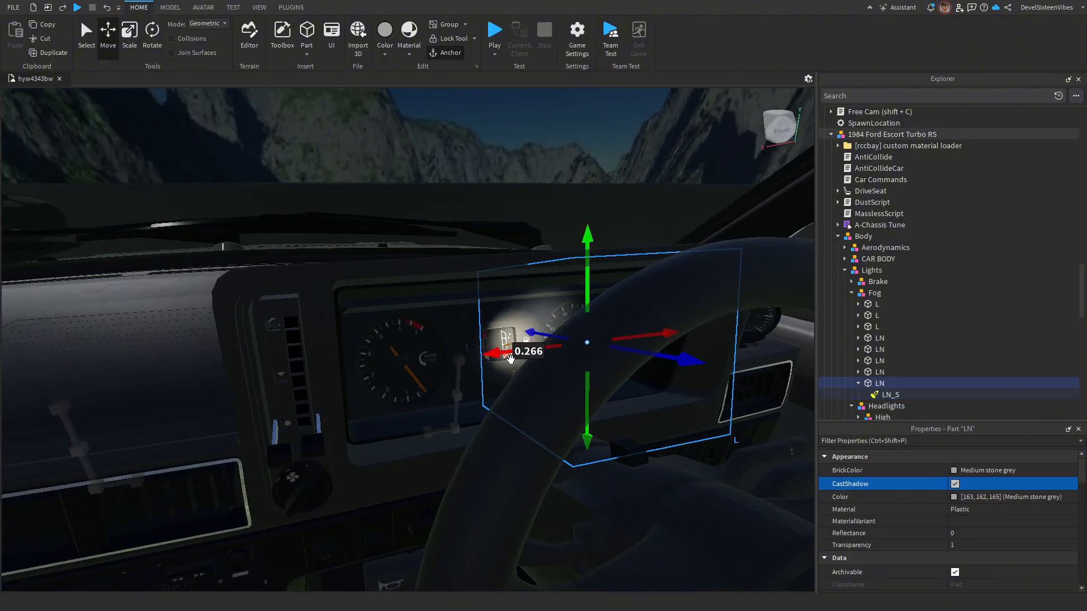
pyautogui.moveTo(464, 353); pyautogui.dragTo(328, 378)
pyautogui.moveTo(328, 379); pyautogui.dragTo(330, 380, button='right')
pyautogui.moveTo(411, 302); pyautogui.dragTo(430, 313)
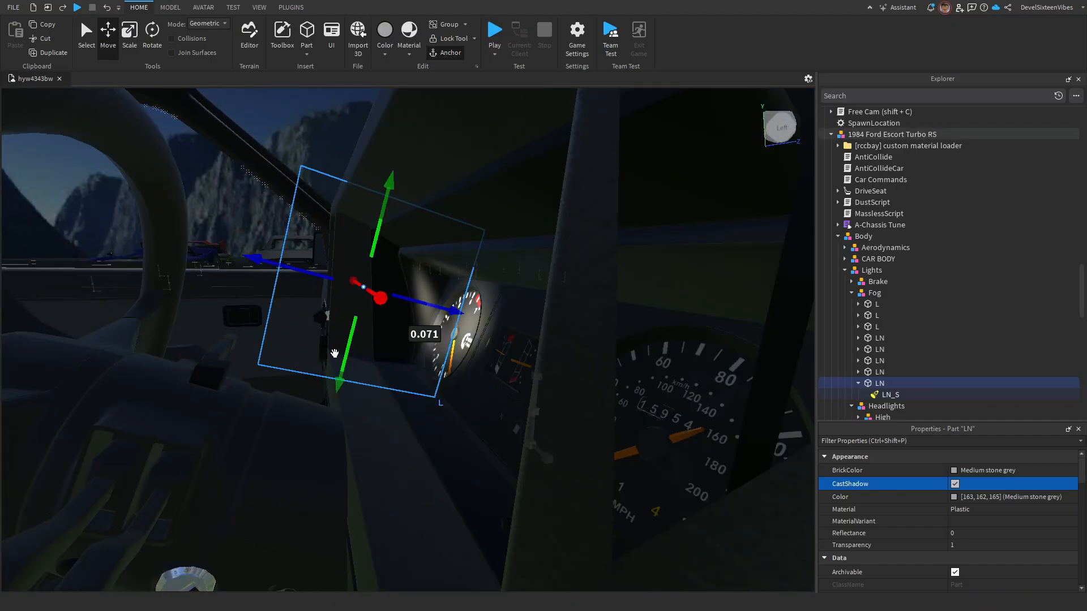
pyautogui.hotkey('ctrl', '4')
pyautogui.moveTo(442, 274); pyautogui.dragTo(450, 283)
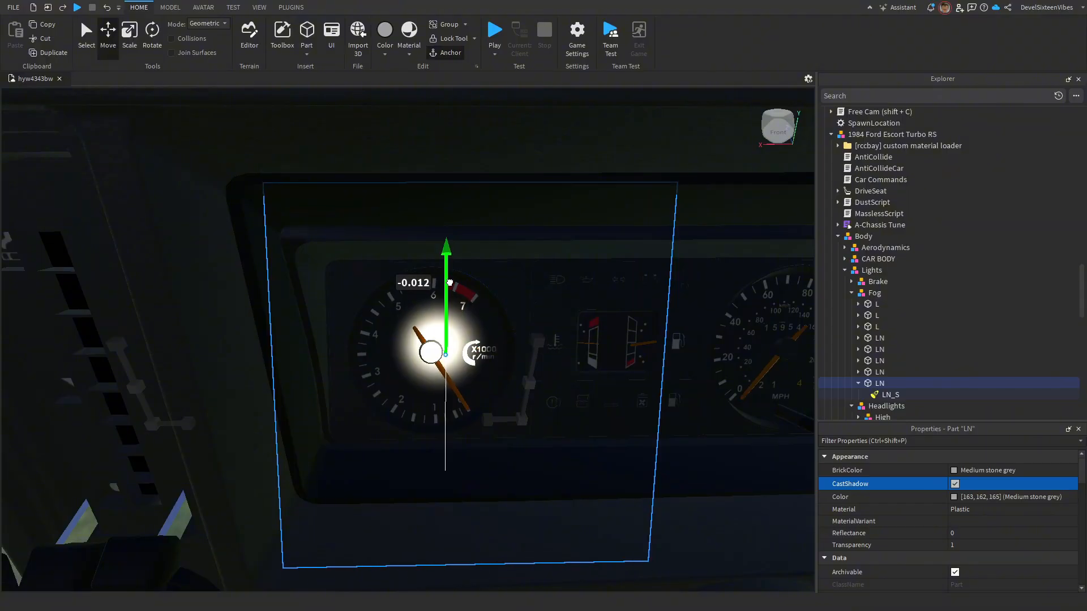
pyautogui.moveTo(380, 355); pyautogui.dragTo(374, 354)
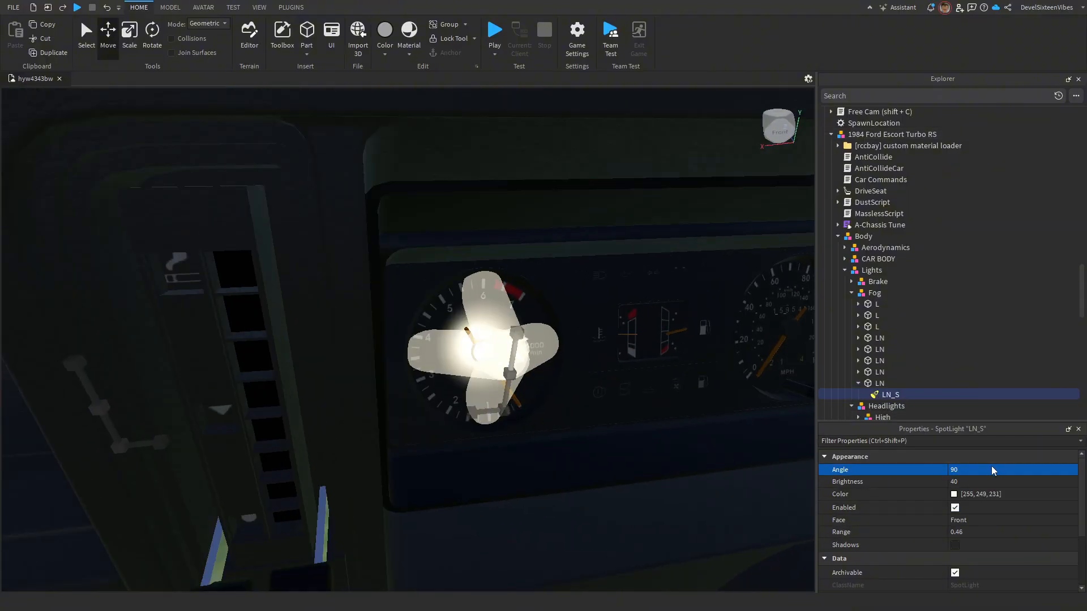
# - Widen the LN_S spotlight's angle to 126 and shift its LN part about 0.013 studs to refine the rev counter lighting
pyautogui.moveTo(1030, 472)
pyautogui.mouseDown()
pyautogui.moveTo(1058, 473)
pyautogui.moveTo(1049, 475)
pyautogui.mouseUp()
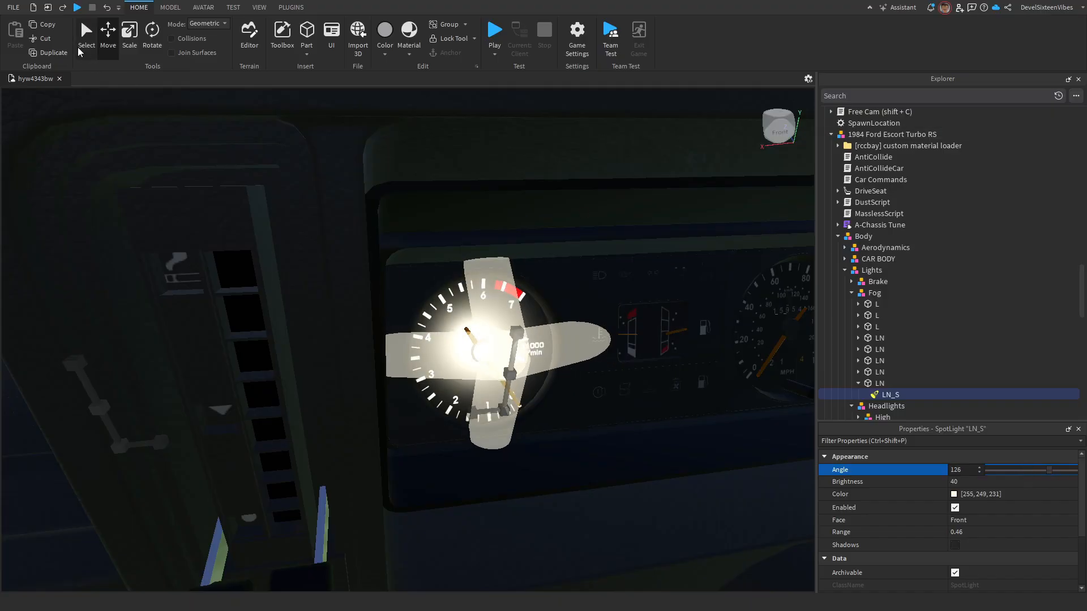
pyautogui.click(880, 383)
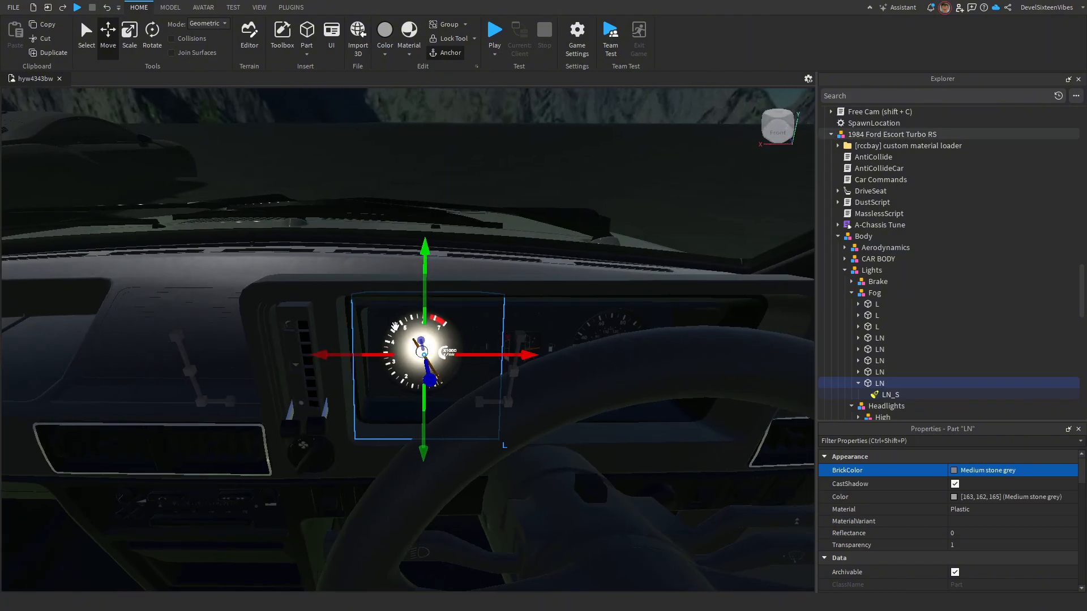
pyautogui.moveTo(327, 393); pyautogui.dragTo(327, 393)
# - Duplicate the rev counter's LN part and move the copy about 0.831 studs sideways to light the speedometer
pyautogui.scroll(-3, 333, 393)
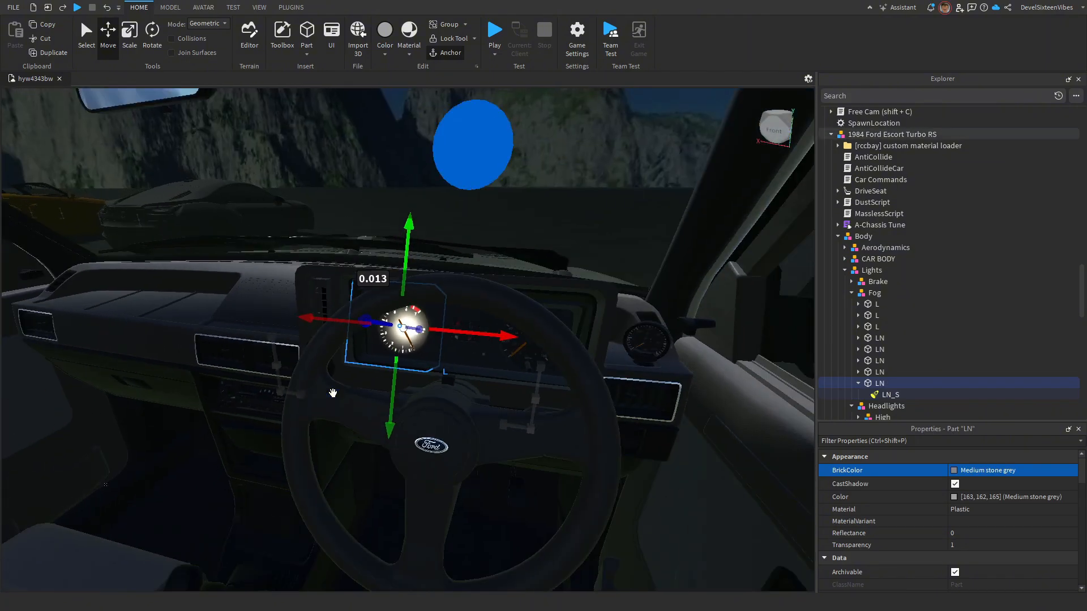
pyautogui.moveTo(333, 393); pyautogui.dragTo(332, 393, button='right')
pyautogui.scroll(3, 332, 394)
pyautogui.scroll(-1, 410, 338)
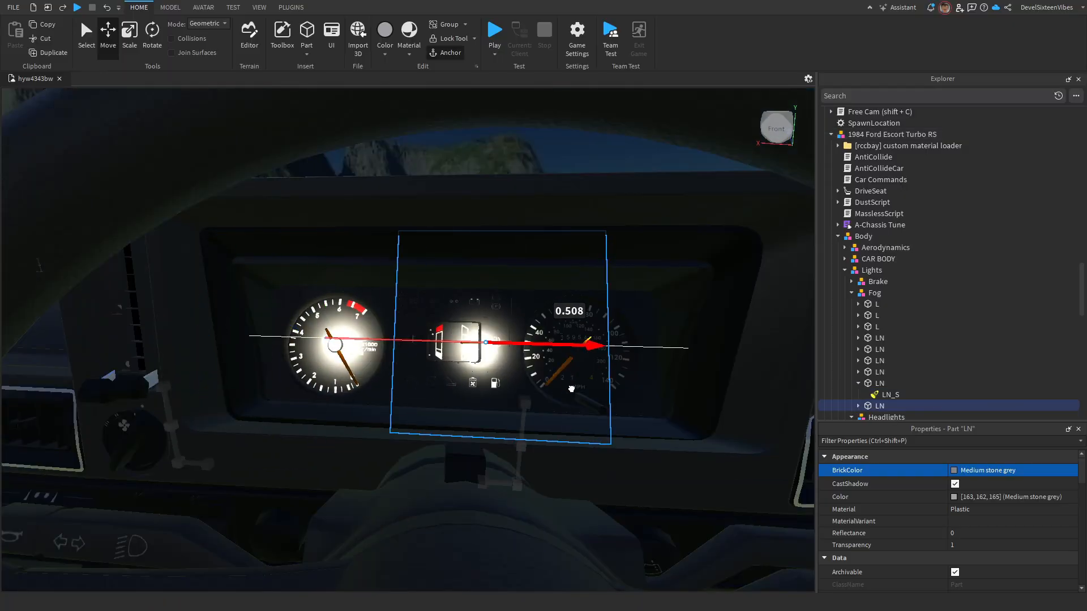
pyautogui.moveTo(571, 389); pyautogui.dragTo(647, 400)
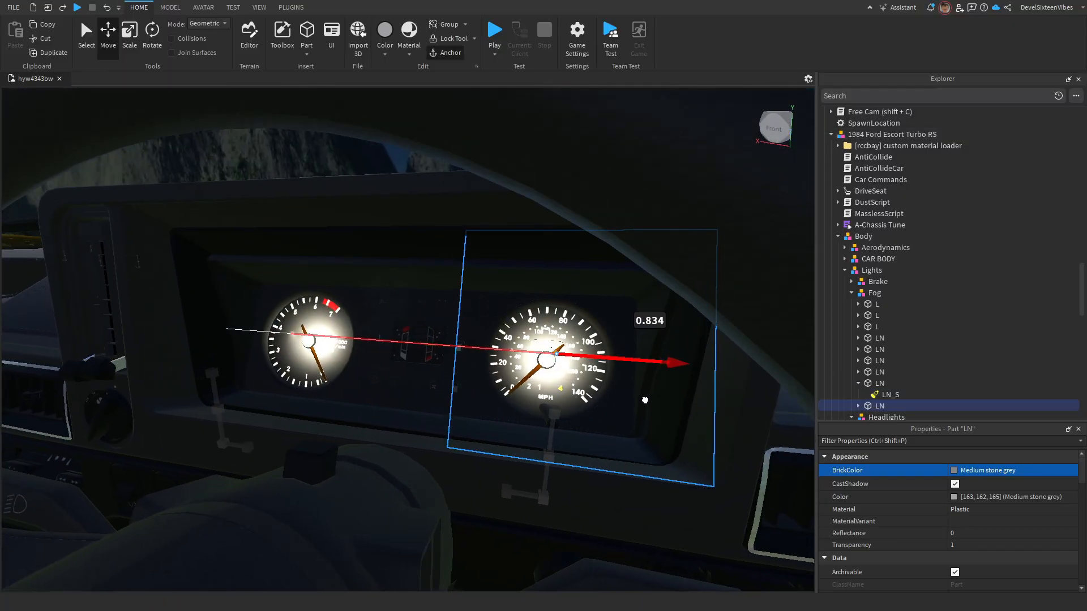
pyautogui.scroll(-3, 645, 399)
pyautogui.moveTo(645, 400); pyautogui.dragTo(644, 401, button='right')
pyautogui.scroll(2, 644, 400)
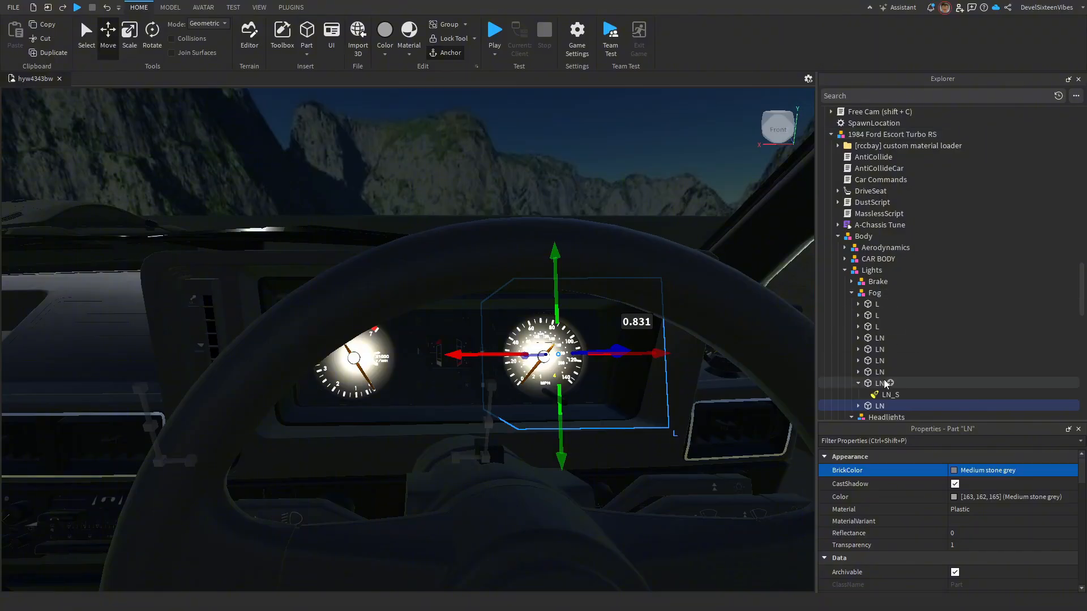
pyautogui.scroll(-3, 677, 383)
pyautogui.scroll(3, 677, 383)
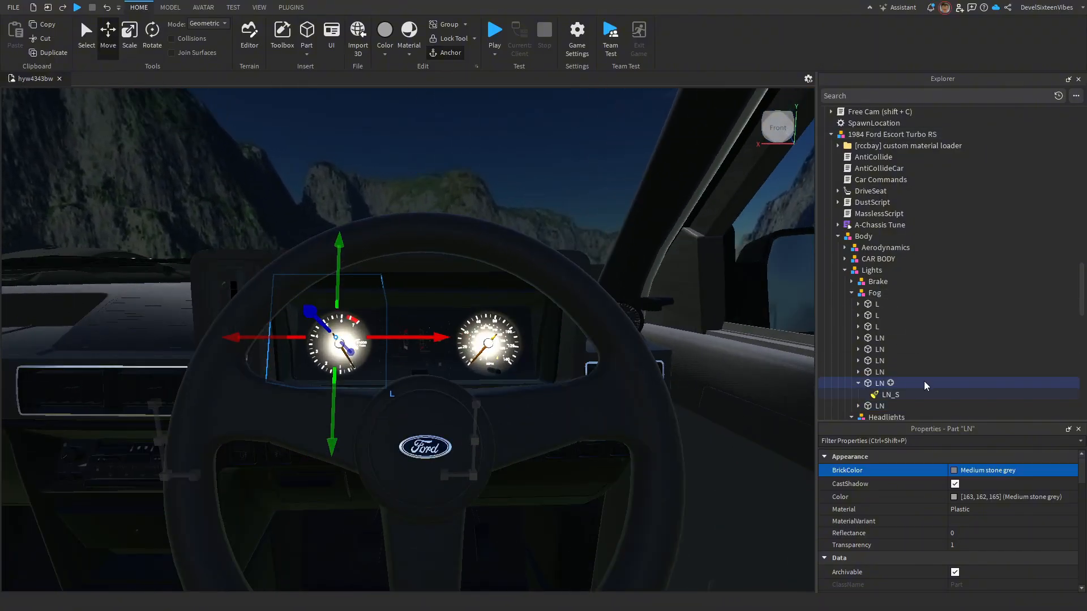
# - Select both dial LN parts together and adjust their distance from the instrument cluster
pyautogui.scroll(4, 559, 340)
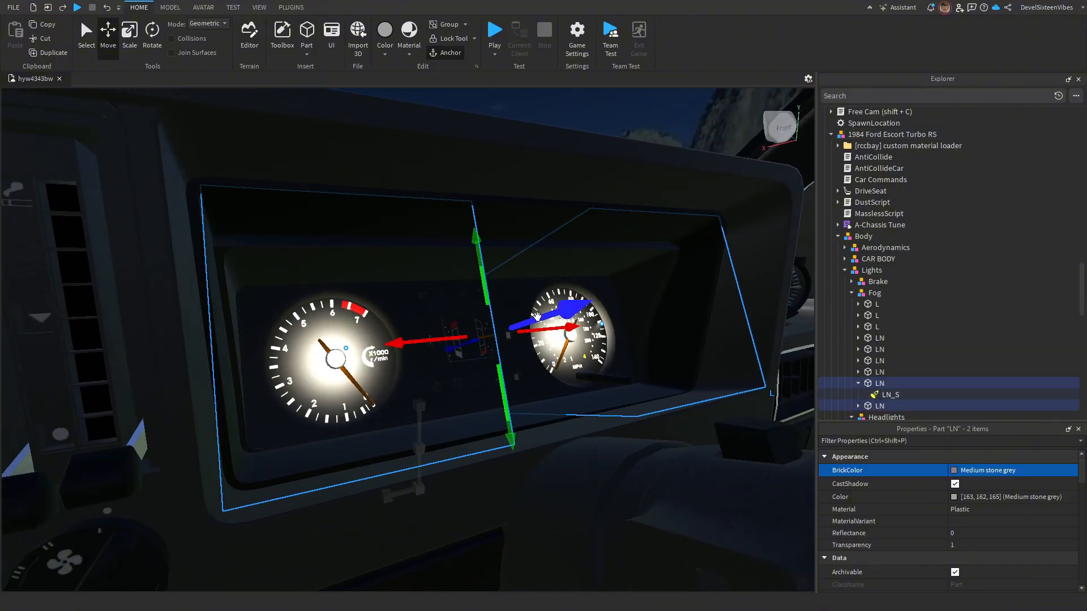
pyautogui.moveTo(543, 314); pyautogui.dragTo(534, 316)
pyautogui.scroll(-5, 629, 371)
pyautogui.click(629, 371)
pyautogui.scroll(5, 630, 371)
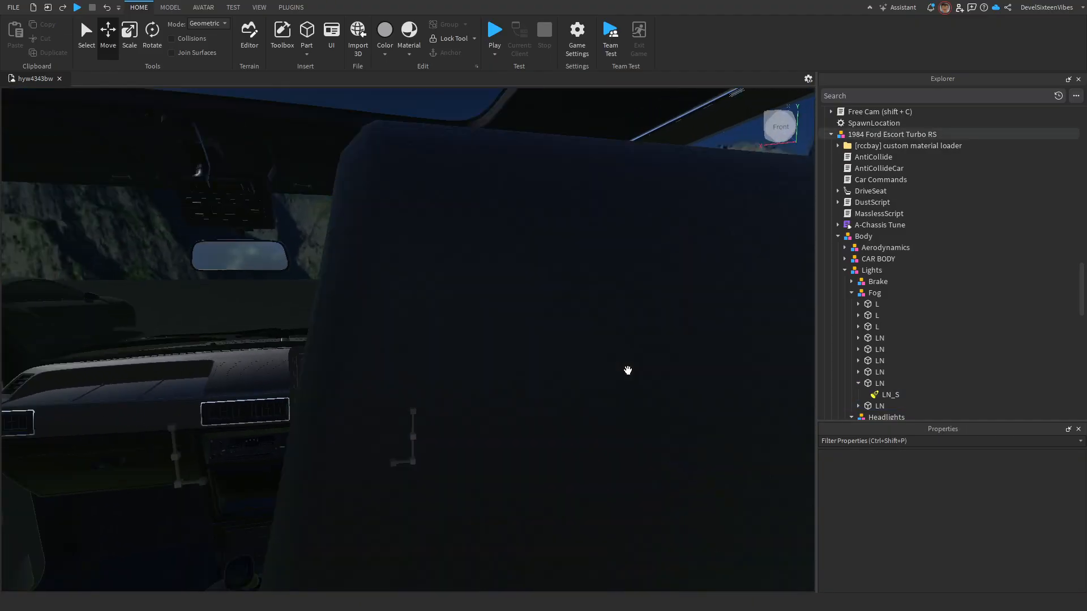
pyautogui.scroll(8, 627, 371)
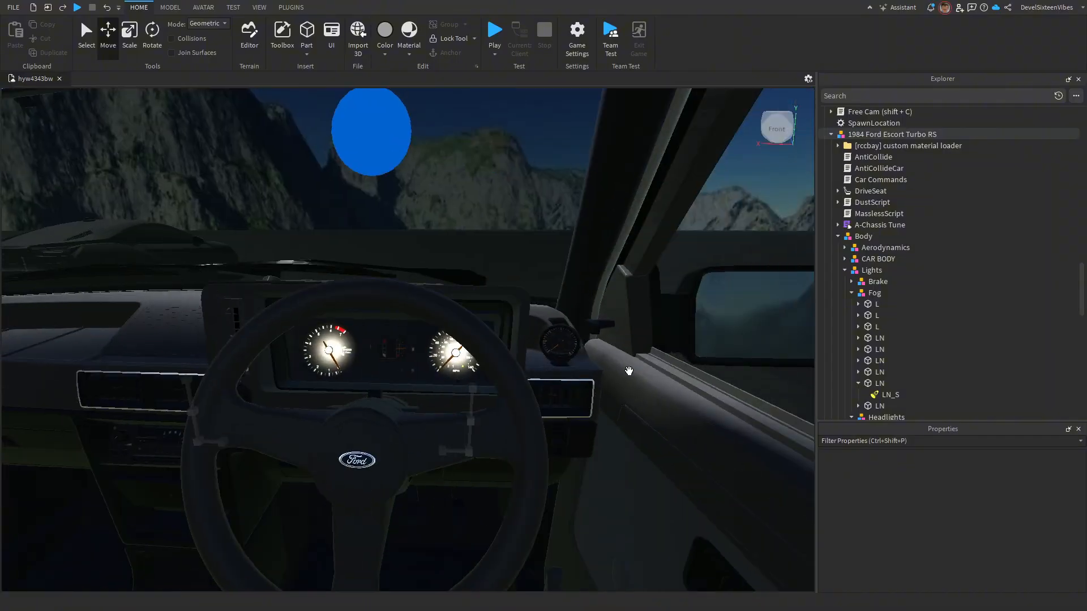
# - Duplicate the rev counter's LN part and move the copy over to light the small round gauge beside the cluster
pyautogui.scroll(3, 628, 371)
pyautogui.scroll(-2, 523, 381)
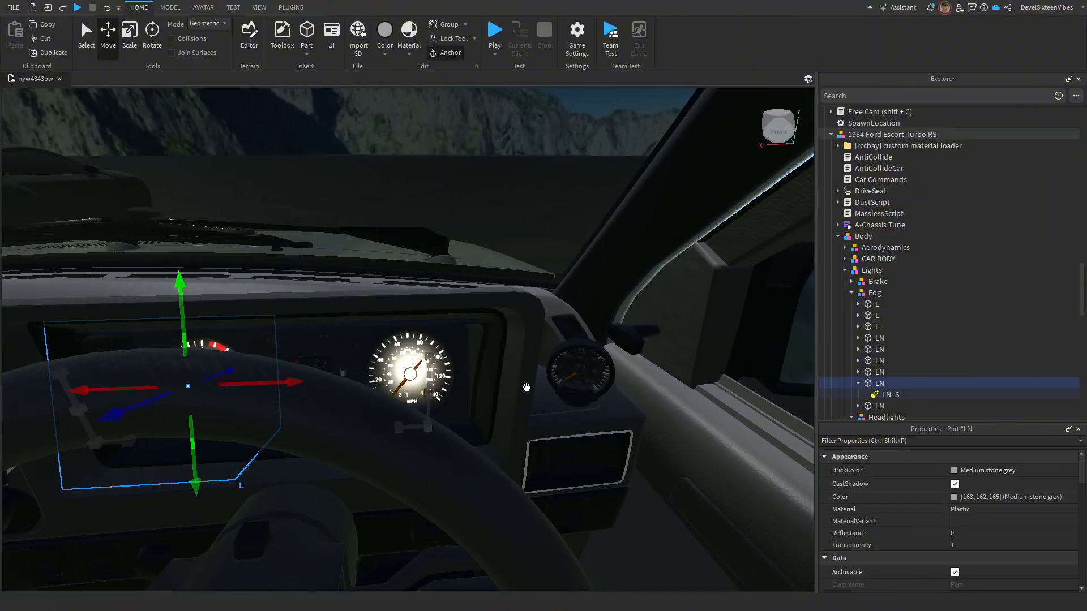
pyautogui.hotkey('ctrl', 'd')
pyautogui.moveTo(561, 428); pyautogui.dragTo(600, 432, button='right')
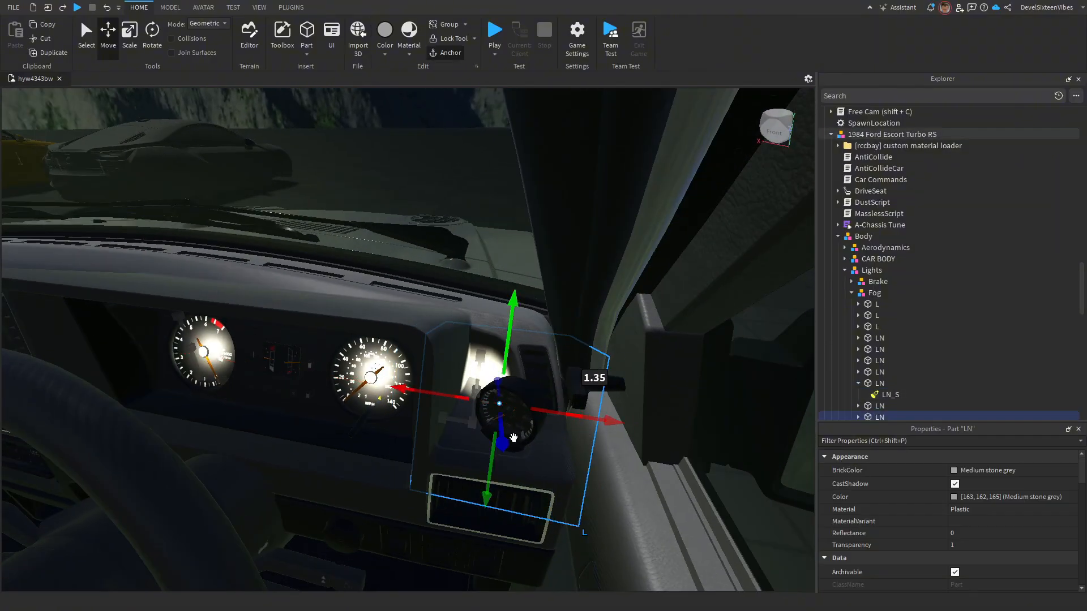
pyautogui.moveTo(480, 468); pyautogui.dragTo(474, 486)
pyautogui.moveTo(474, 486); pyautogui.dragTo(573, 509, button='right')
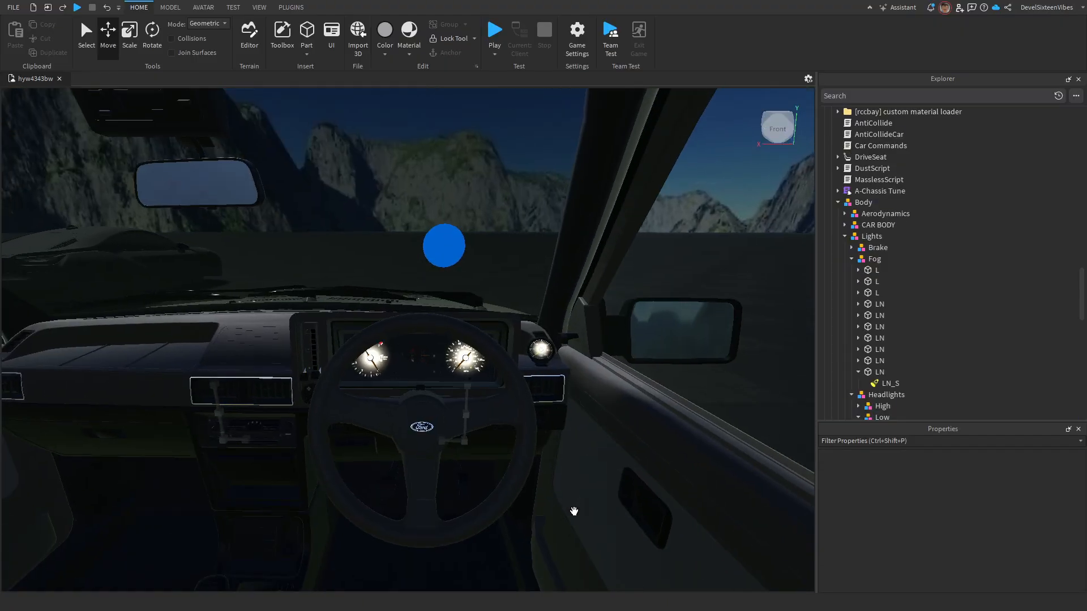
# - Shift the small round gauge's LN part by 0.005 studs and check the lighting on the dashboard dials
pyautogui.press('w')
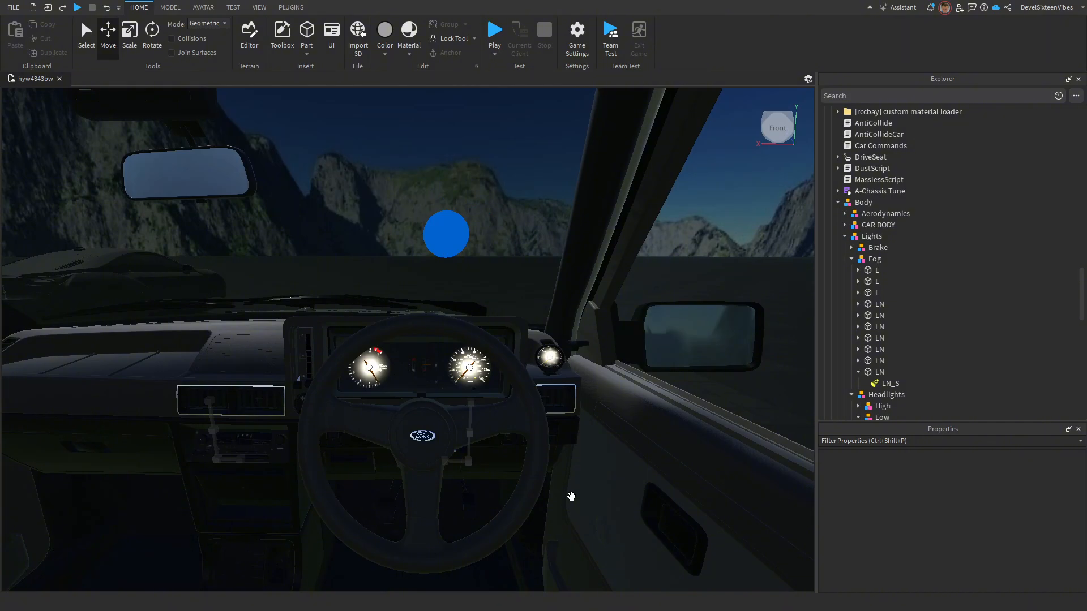
pyautogui.press('w')
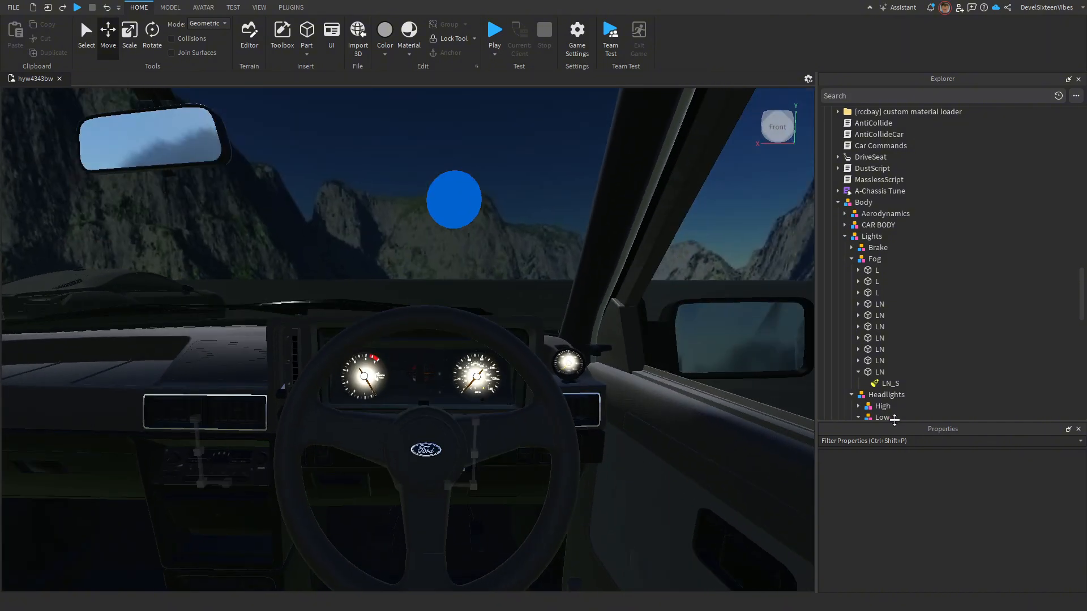
pyautogui.moveTo(514, 373); pyautogui.dragTo(616, 417, button='right')
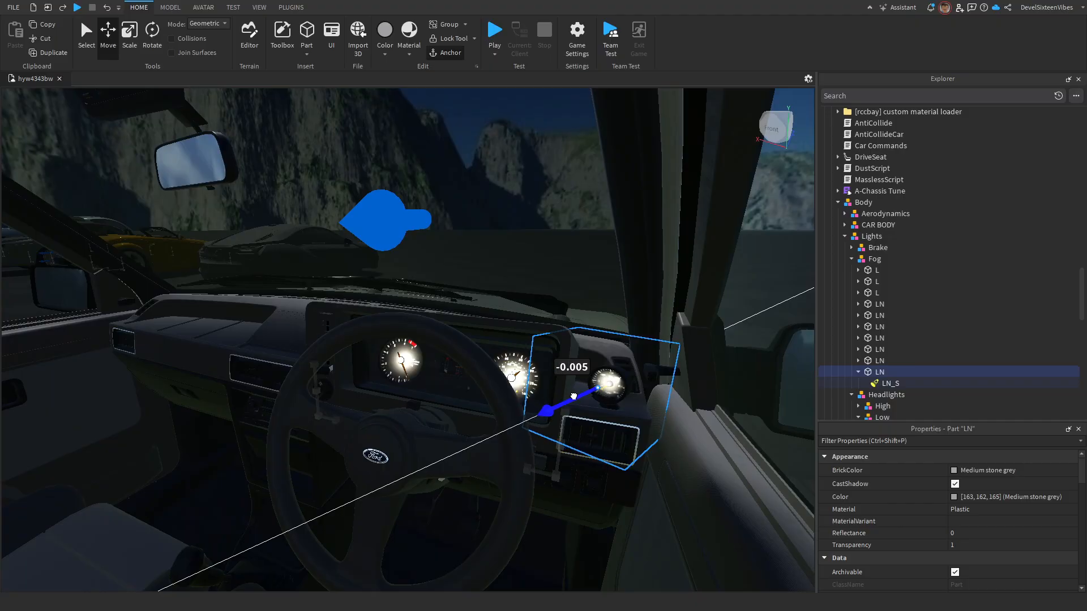
pyautogui.moveTo(574, 395); pyautogui.dragTo(577, 399, button='right')
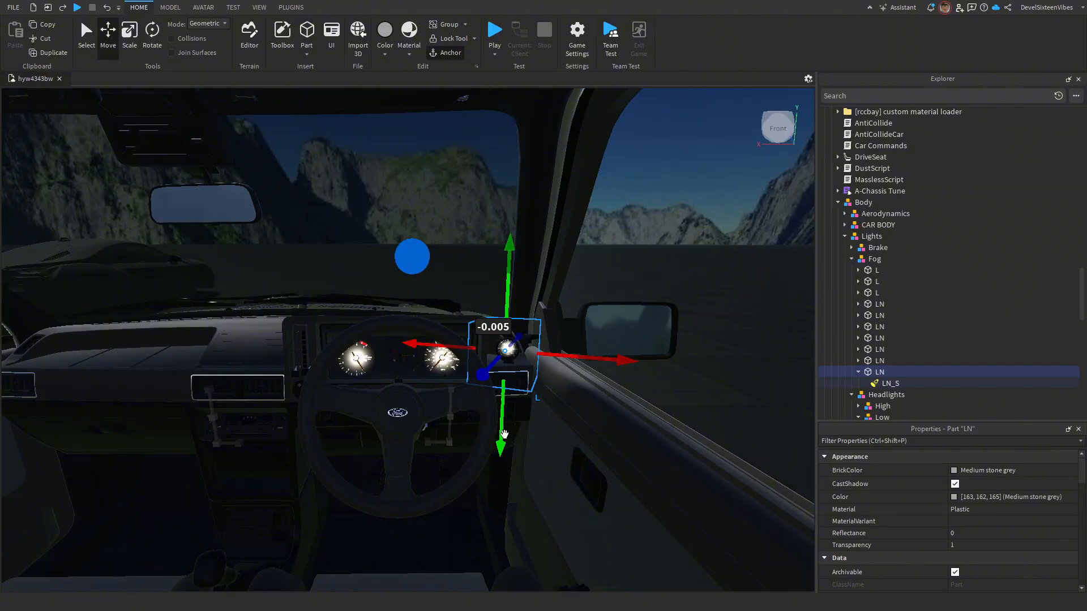
pyautogui.scroll(5, 636, 473)
pyautogui.moveTo(637, 473); pyautogui.dragTo(638, 472, button='right')
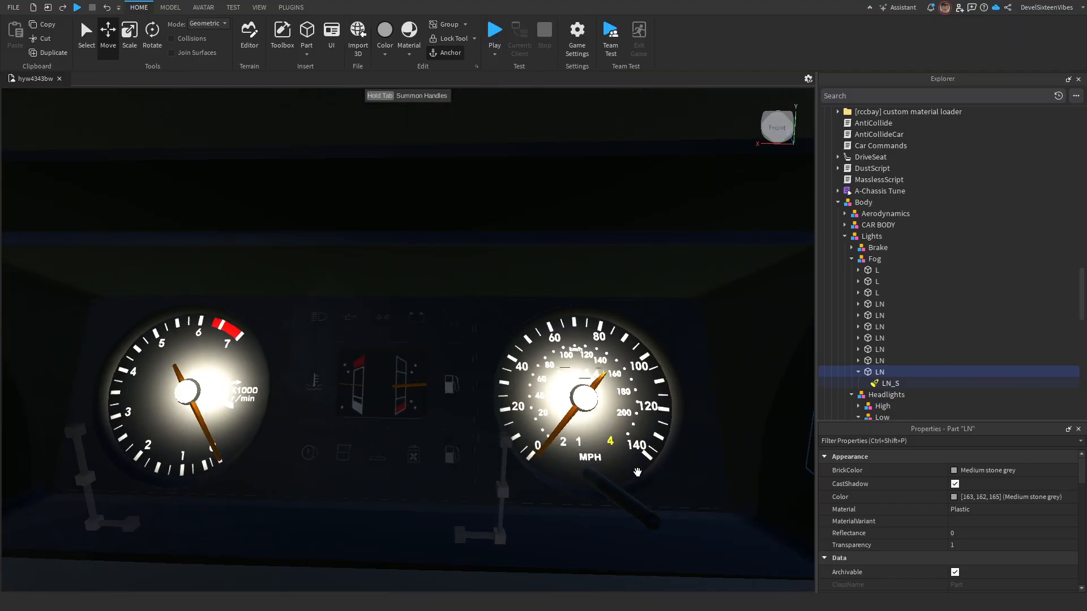
pyautogui.scroll(-8, 637, 472)
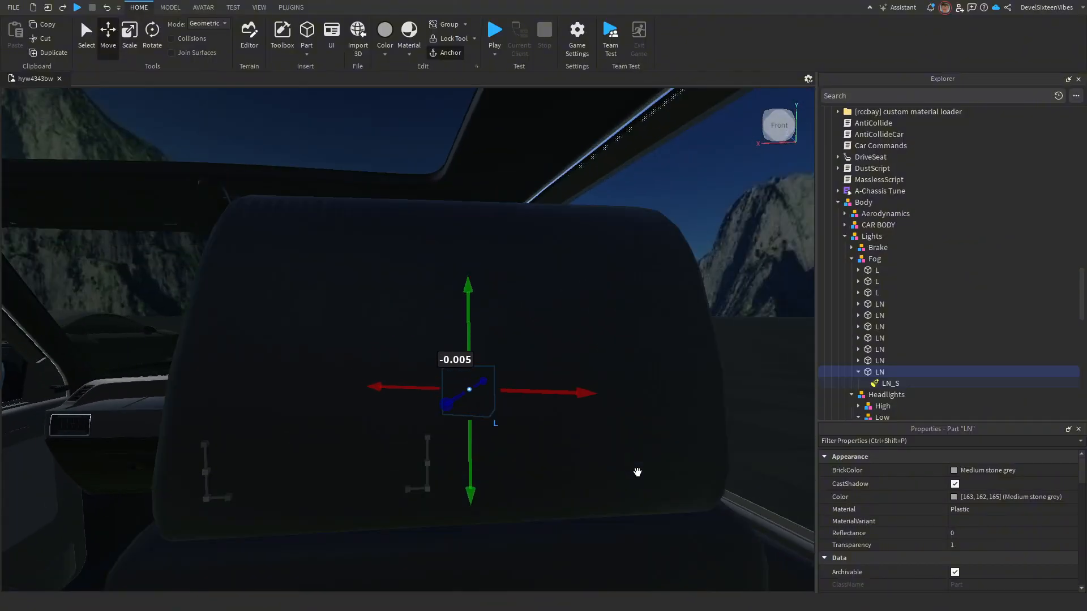
# - Set Brightness to 0 on the LN_S spotlights of the three gauge LN parts together, and collapse the parts
pyautogui.click(859, 360)
pyautogui.doubleClick(881, 350)
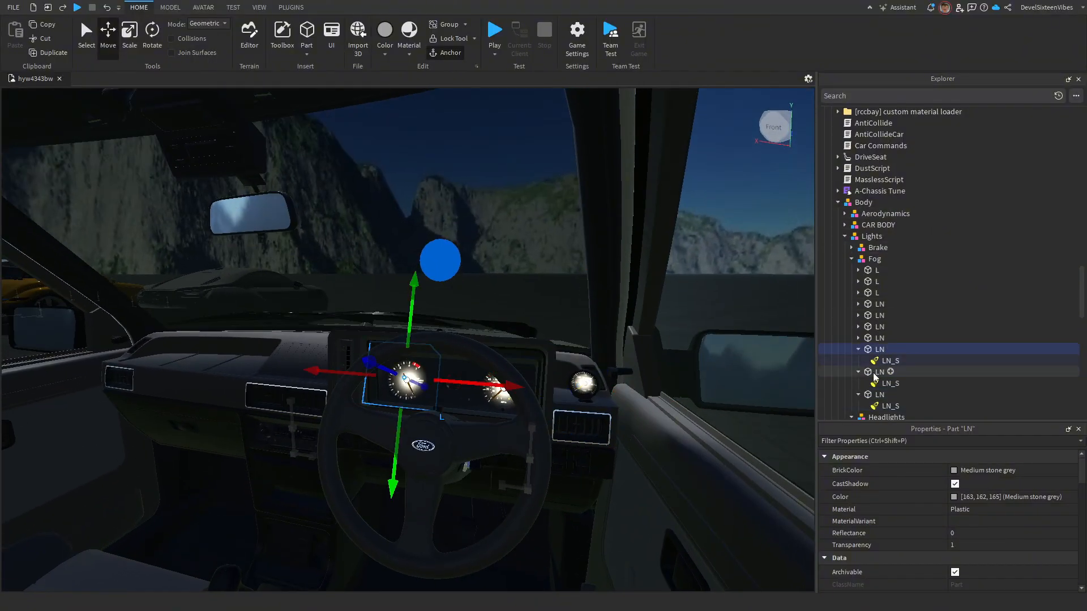
pyautogui.click(877, 372)
pyautogui.scroll(-1, 875, 376)
pyautogui.click(875, 374)
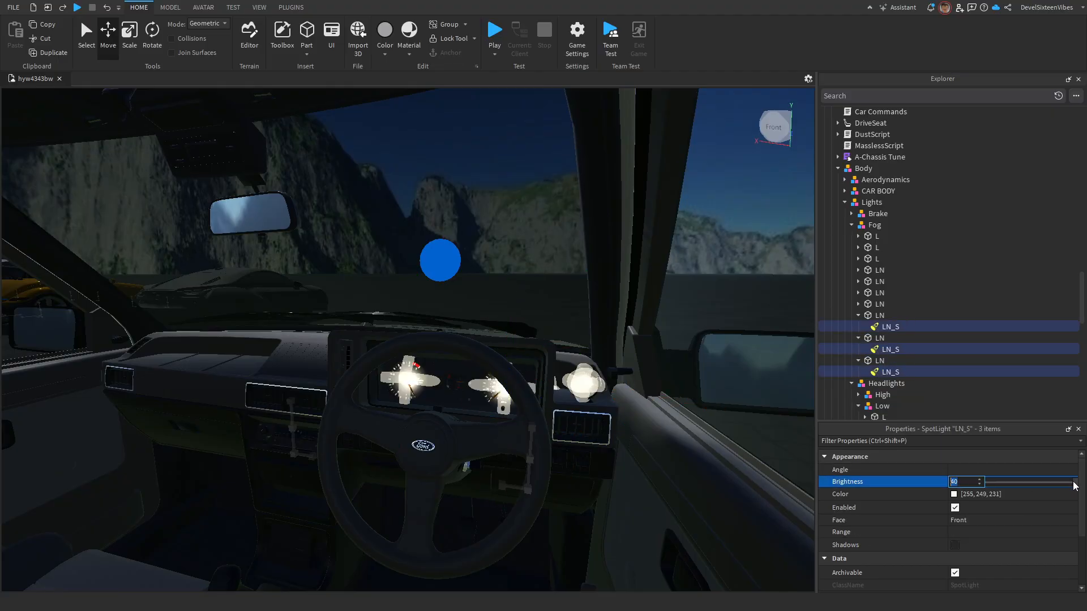
pyautogui.click(858, 316)
pyautogui.click(859, 327)
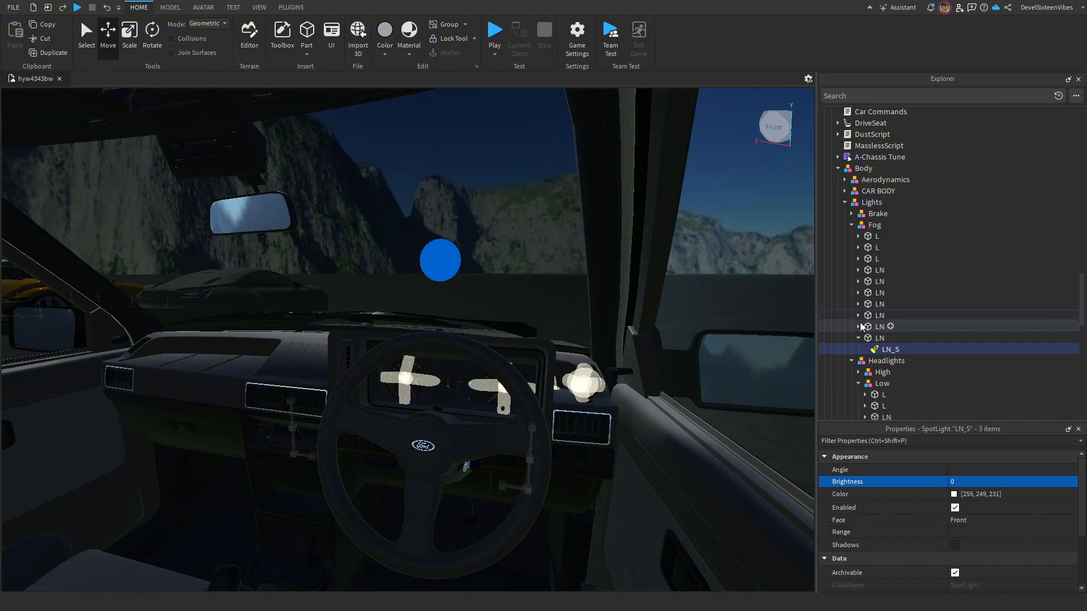
pyautogui.click(859, 338)
# - Start a playtest and get into the driver's seat of the '84 Escort Turbo
pyautogui.moveTo(651, 481); pyautogui.dragTo(597, 503, button='right')
pyautogui.scroll(-5, 597, 503)
pyautogui.click(596, 502)
pyautogui.scroll(4, 596, 503)
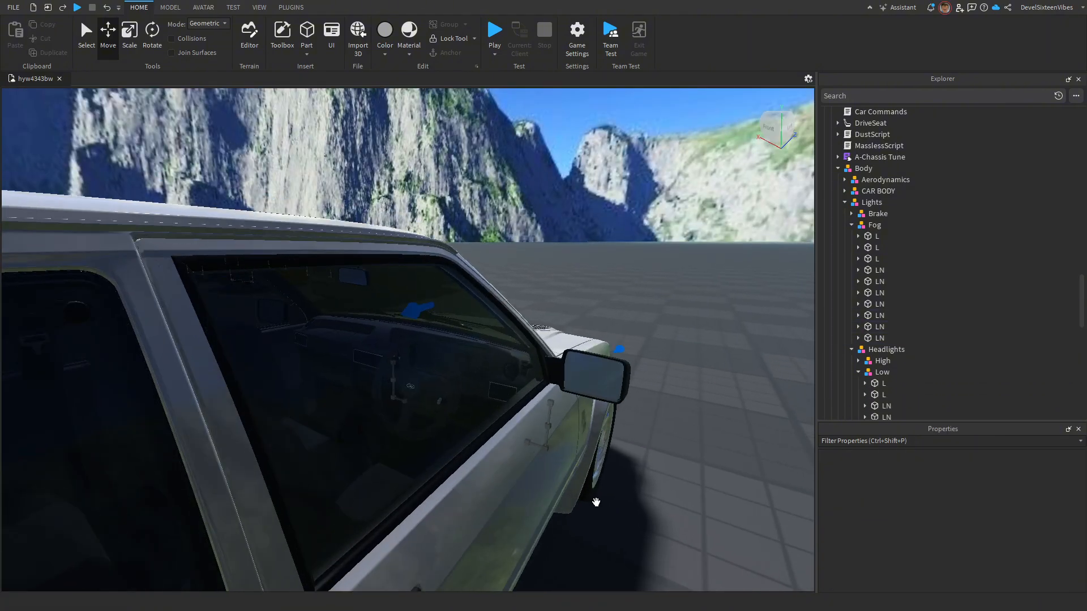
pyautogui.scroll(-10, 596, 503)
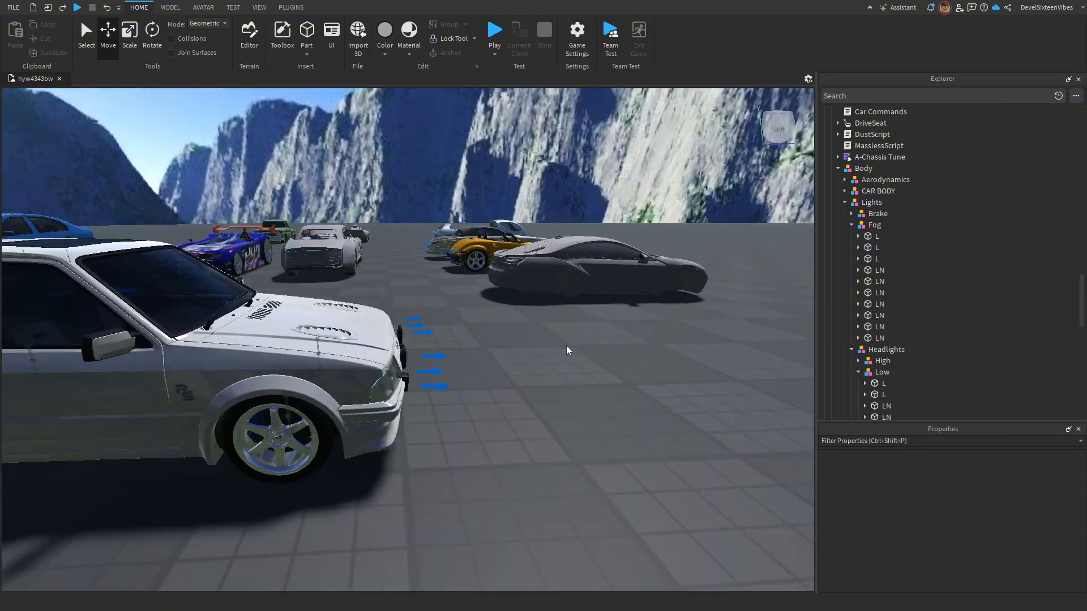
pyautogui.press('F5')
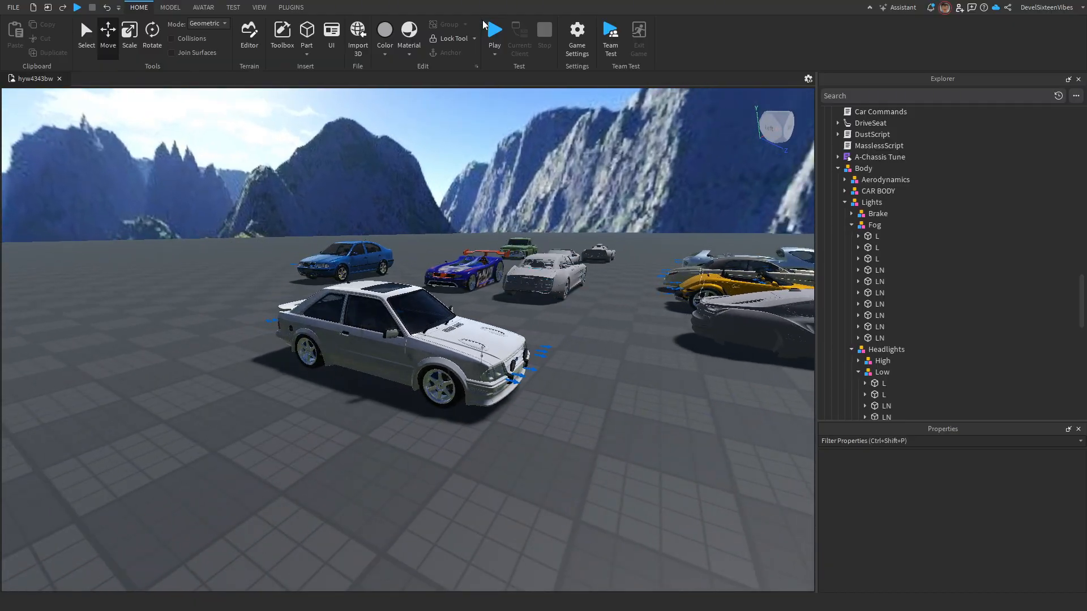
pyautogui.press('w')
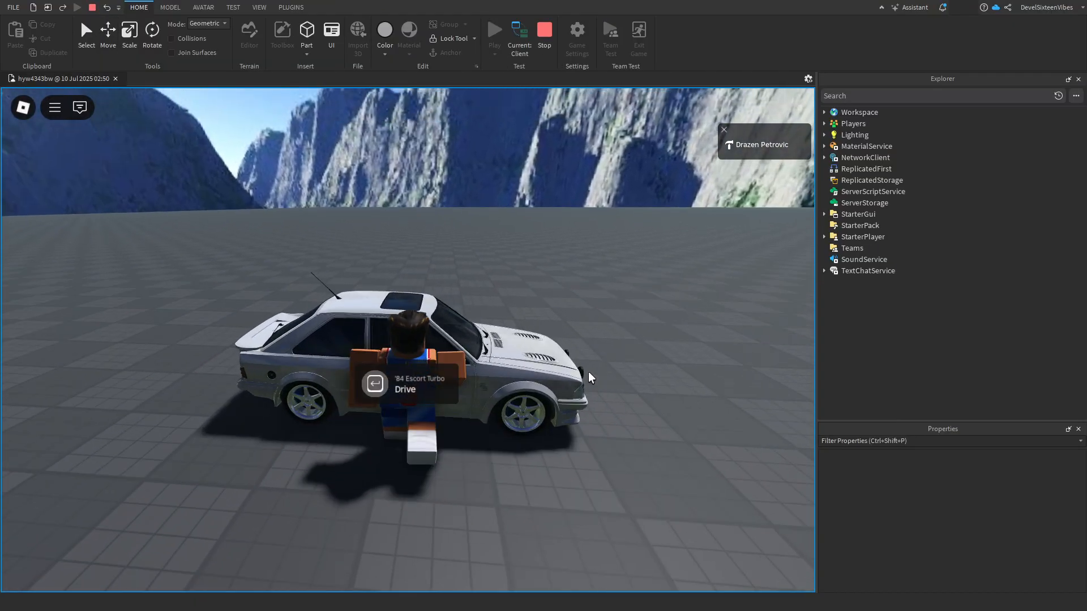
pyautogui.press('Return')
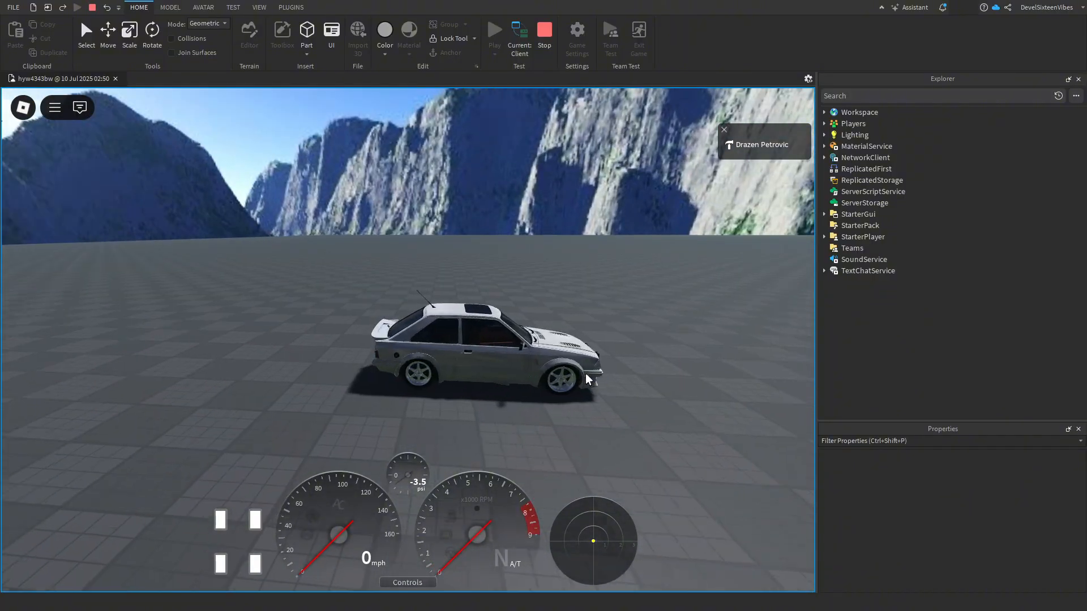
# - Test the car's headlights and hazard indicators from front and rear, and stop the playtest
pyautogui.press('l')
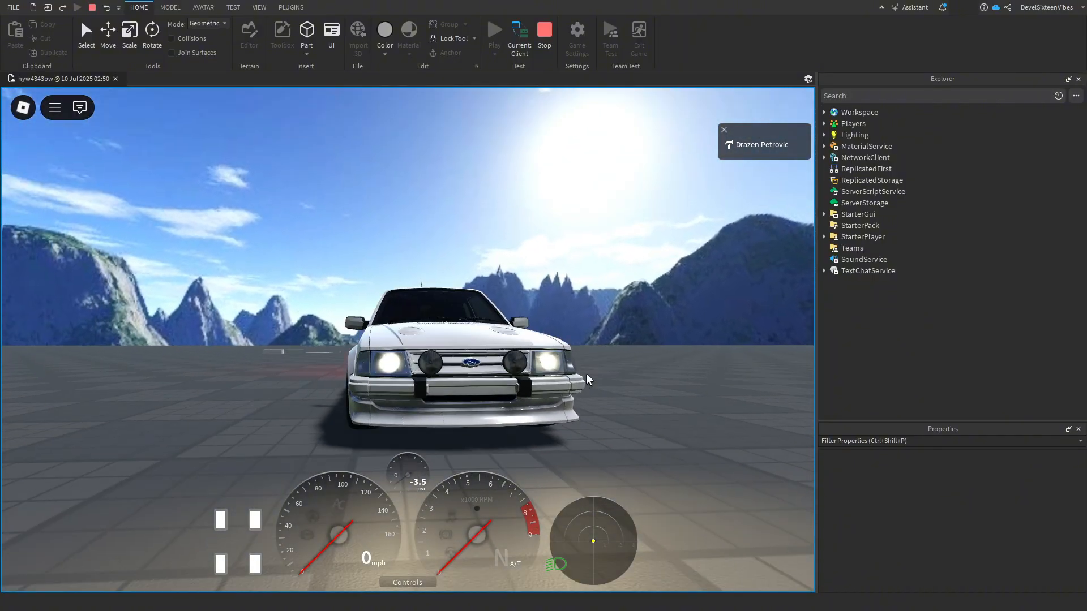
pyautogui.moveTo(586, 375); pyautogui.dragTo(562, 351, button='right')
pyautogui.press('v')
pyautogui.press('x')
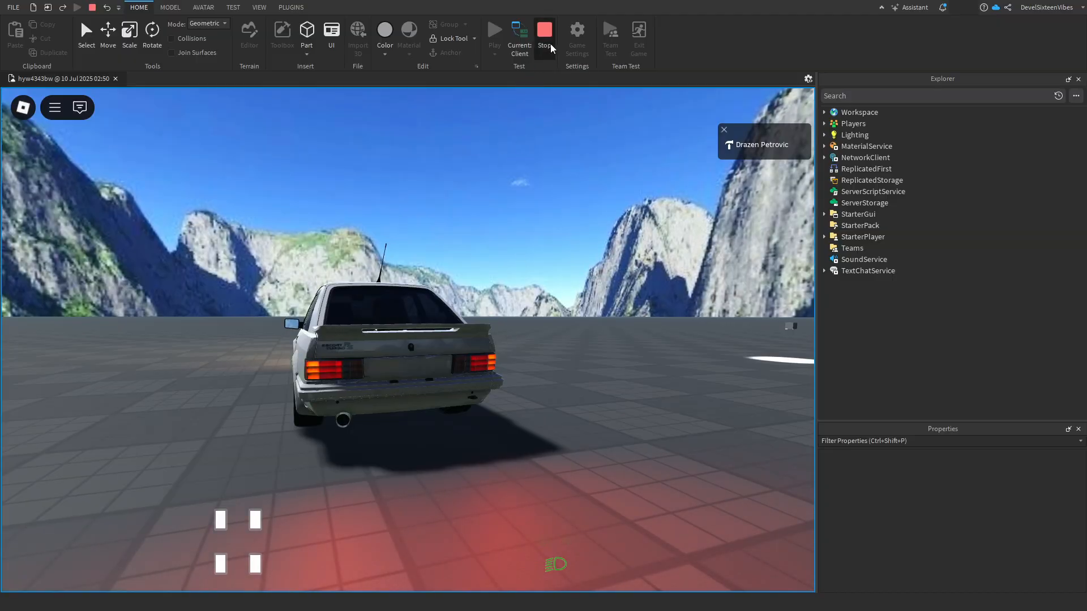
pyautogui.click(549, 43)
# - Review the light and spotlight brightness settings in the EPICLIGHTS_V4SPOT Configuration script, and close it
pyautogui.doubleClick(877, 192)
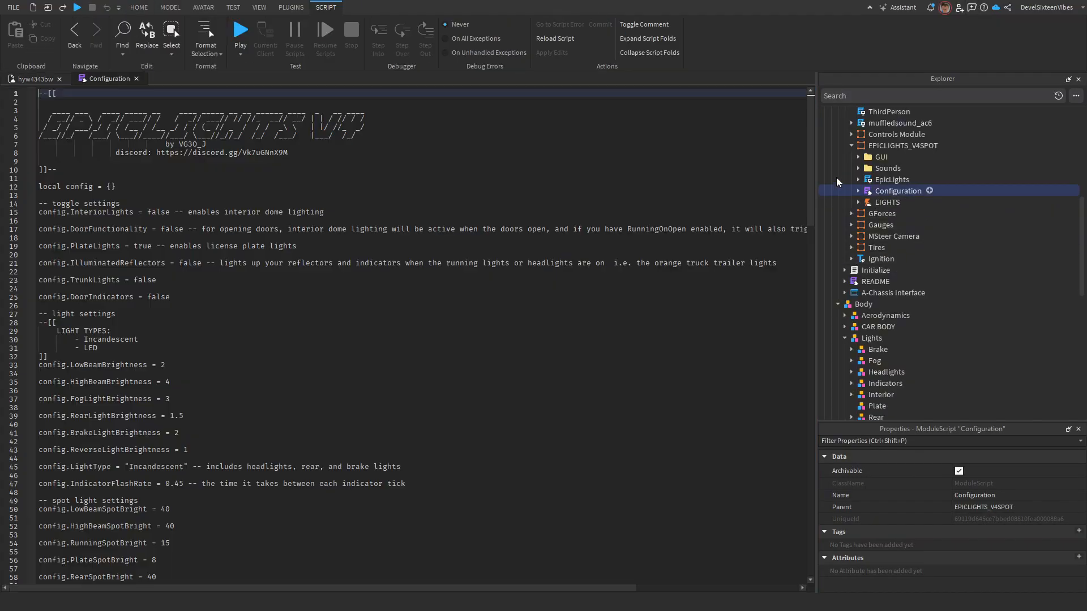
pyautogui.moveTo(810, 167); pyautogui.dragTo(724, 236)
pyautogui.scroll(2, 102, 355)
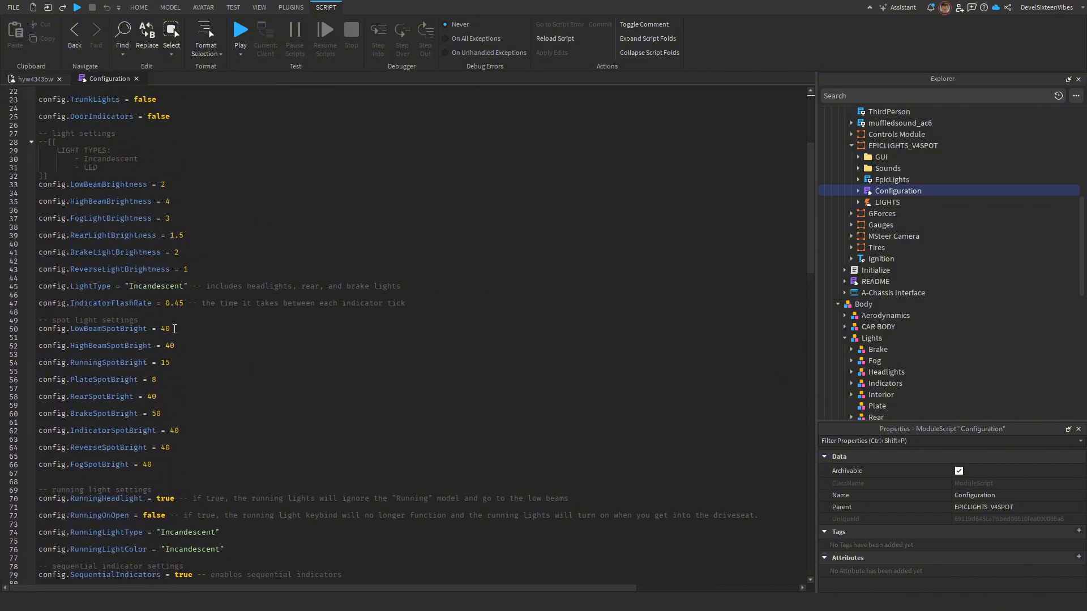
pyautogui.click(136, 78)
# - Run another playtest and take the driver's seat of the Escort
pyautogui.click(494, 28)
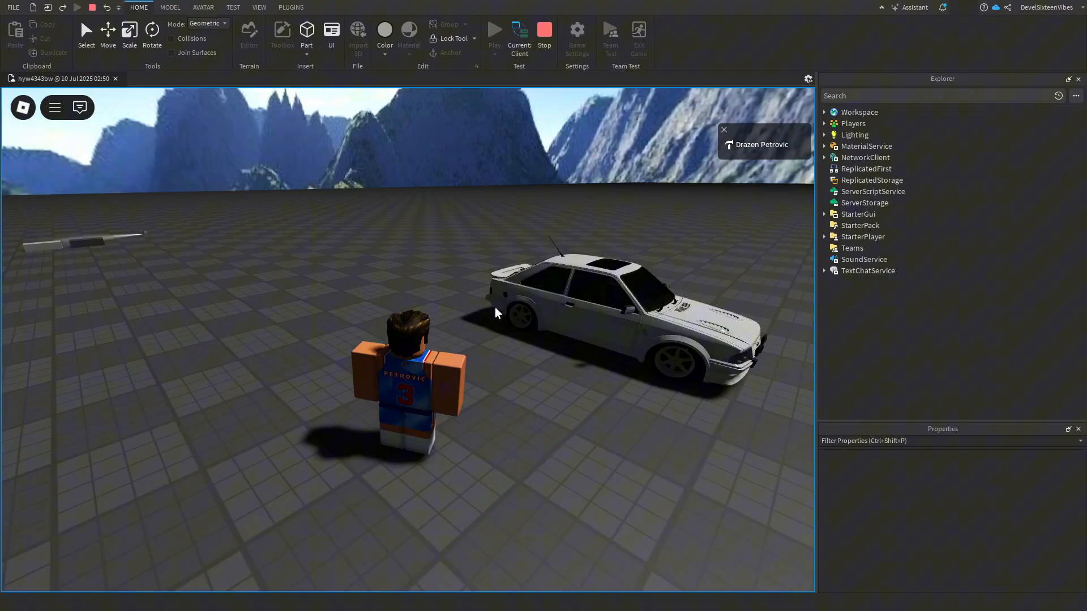
pyautogui.press('w')
pyautogui.moveTo(495, 307); pyautogui.dragTo(521, 323, button='right')
pyautogui.press('e')
# - Switch on the headlights, hazard indicators and fog lights of the parked car
pyautogui.scroll(5, 522, 324)
pyautogui.press('l')
pyautogui.press('x')
pyautogui.scroll(-3, 522, 323)
pyautogui.scroll(3, 521, 323)
pyautogui.press('j')
pyautogui.scroll(3, 522, 324)
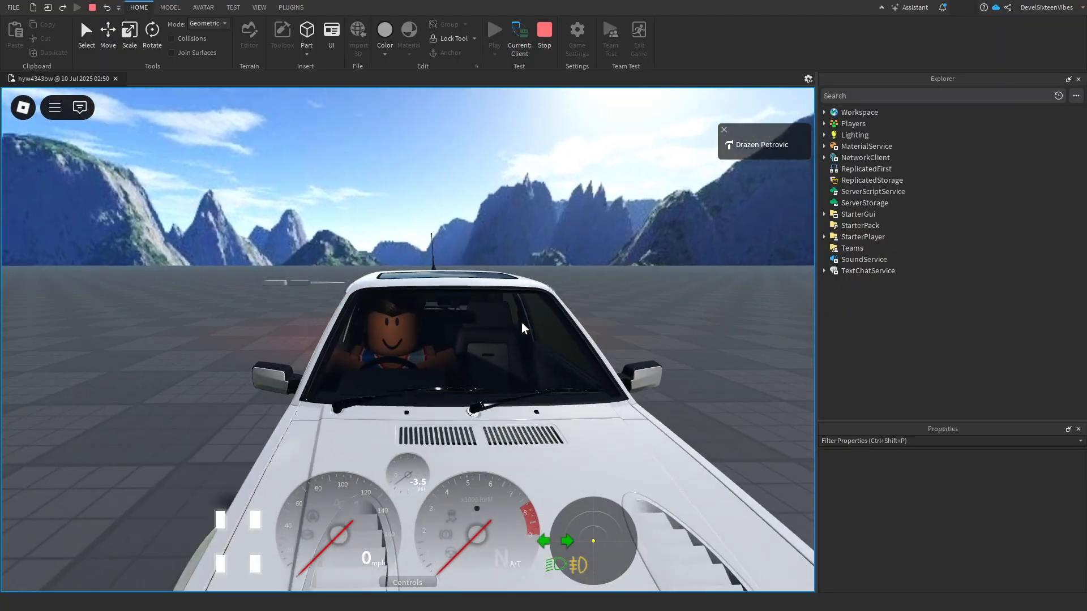
# - Examine the gauge lighting on the dashboard from inside the cabin with the lights switched on
pyautogui.scroll(4, 522, 321)
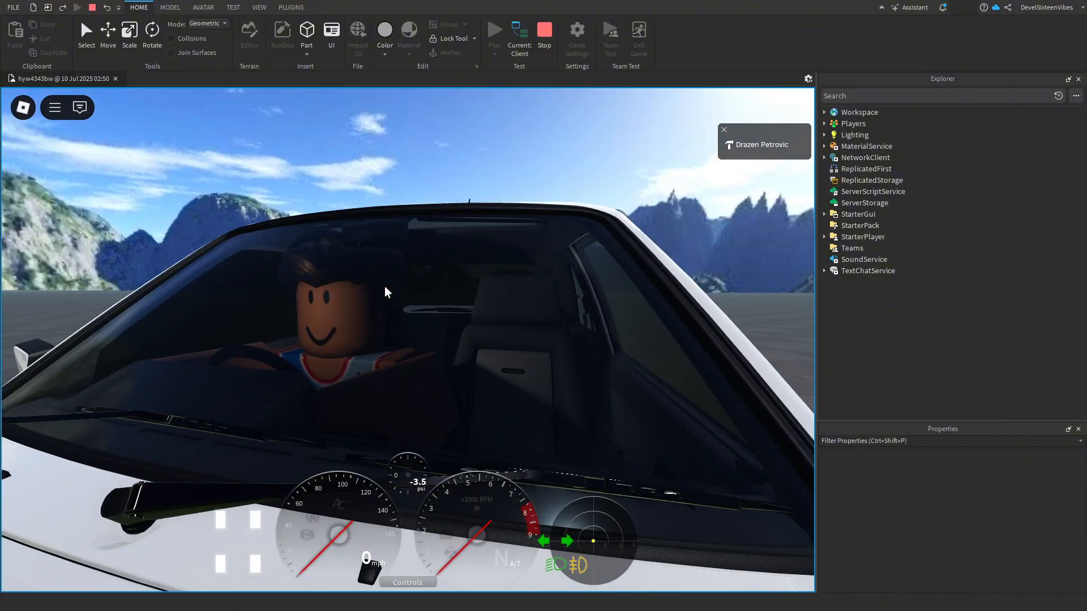
pyautogui.moveTo(385, 287); pyautogui.dragTo(385, 286, button='right')
pyautogui.scroll(-4, 385, 287)
pyautogui.scroll(3, 385, 287)
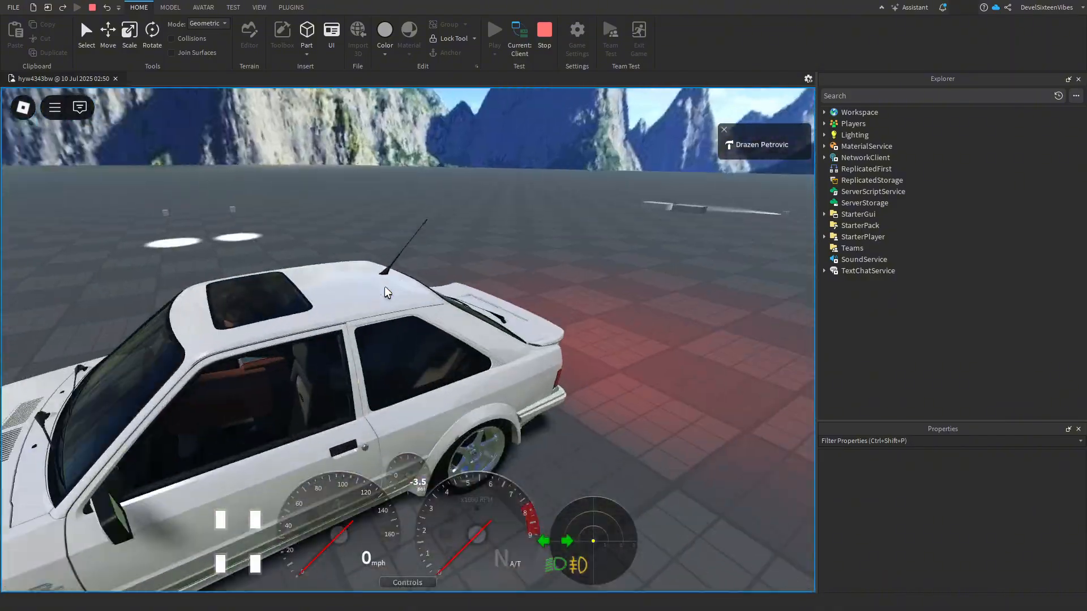
pyautogui.scroll(5, 385, 286)
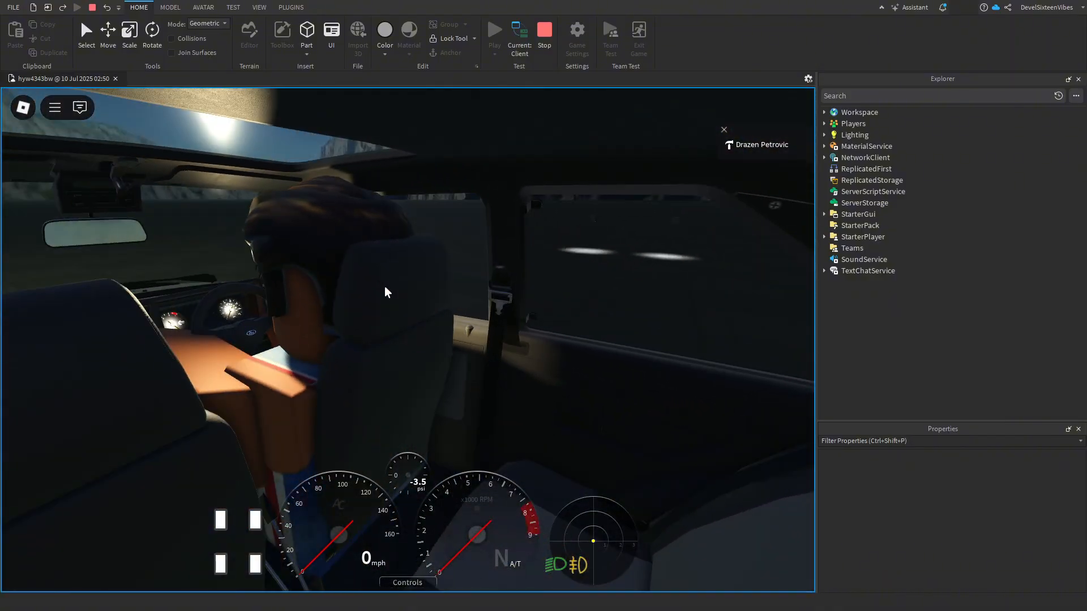
pyautogui.scroll(2, 385, 286)
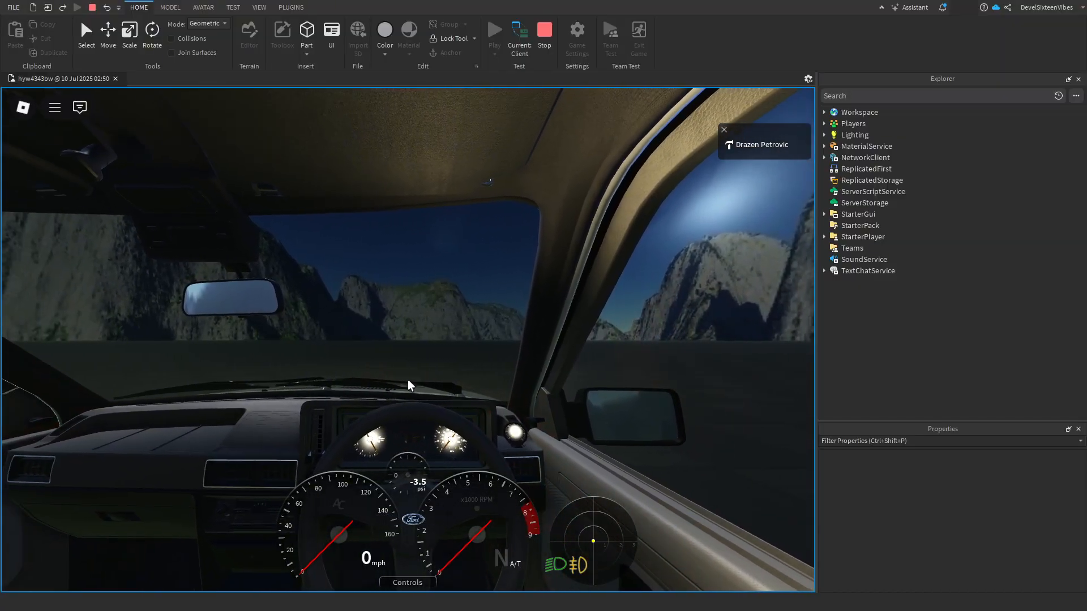
pyautogui.scroll(-6, 416, 370)
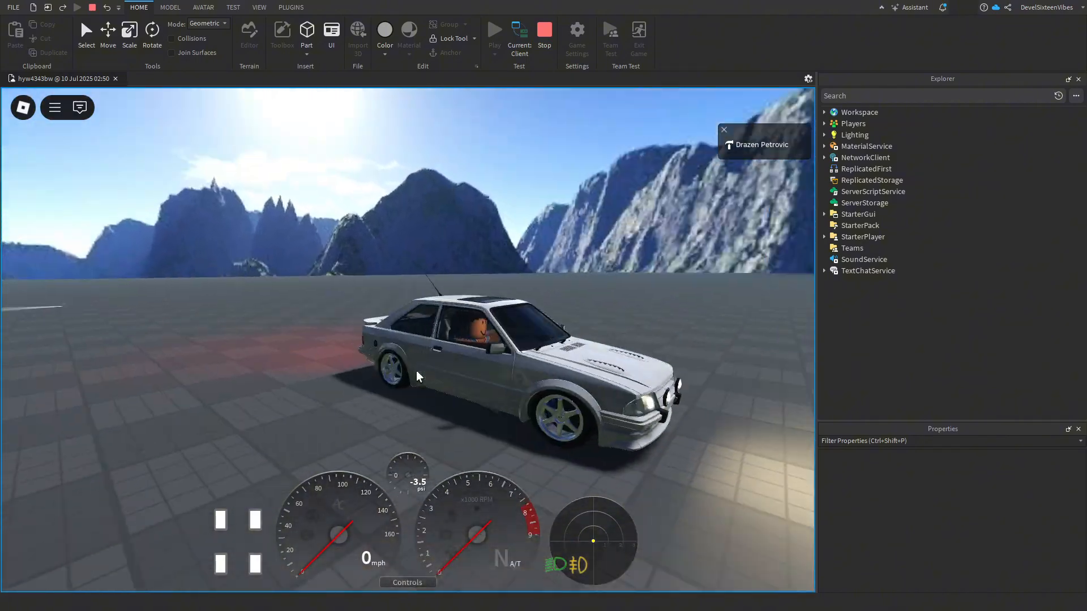
# - Inspect the tail lights and flashing indicators up close from behind the car
pyautogui.moveTo(416, 371); pyautogui.dragTo(416, 371, button='right')
pyautogui.moveTo(331, 328); pyautogui.dragTo(331, 328, button='right')
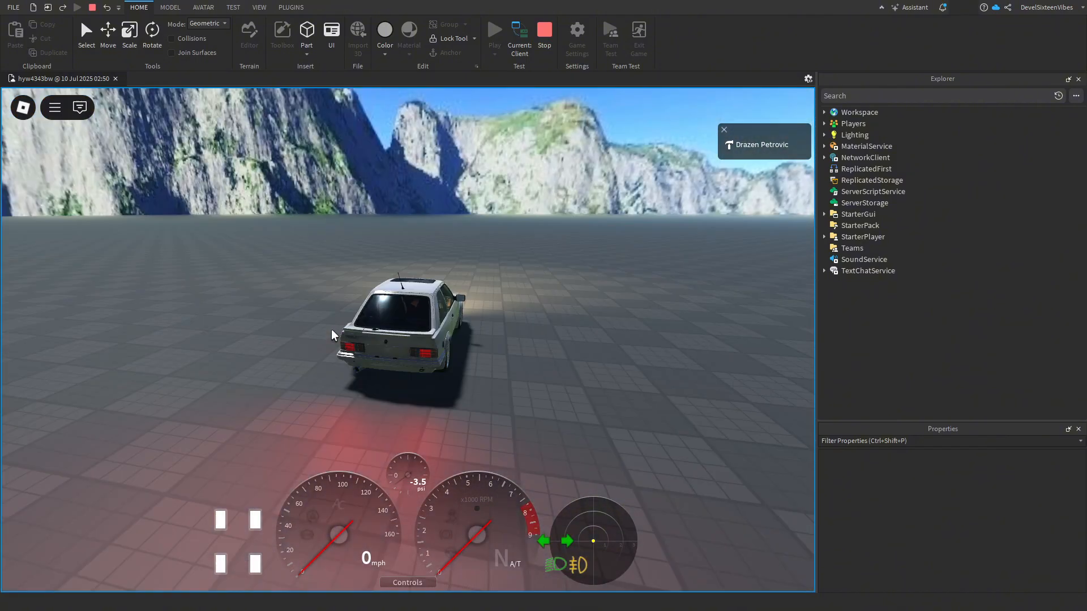
pyautogui.scroll(8, 331, 328)
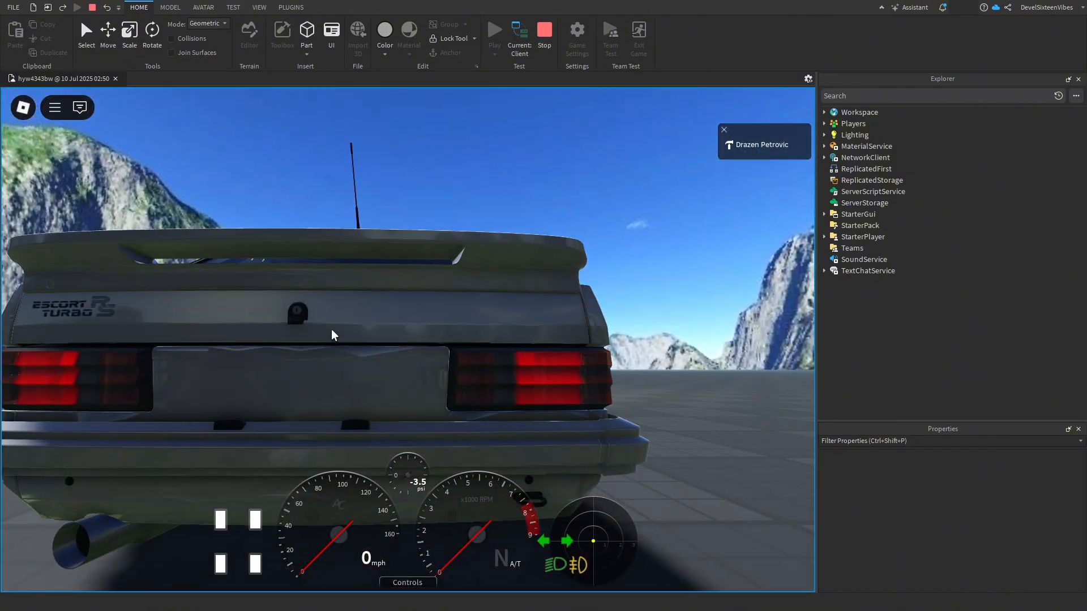
pyautogui.scroll(-5, 331, 335)
# - Put the car into reverse and check the reverse lights at the rear
pyautogui.press('s')
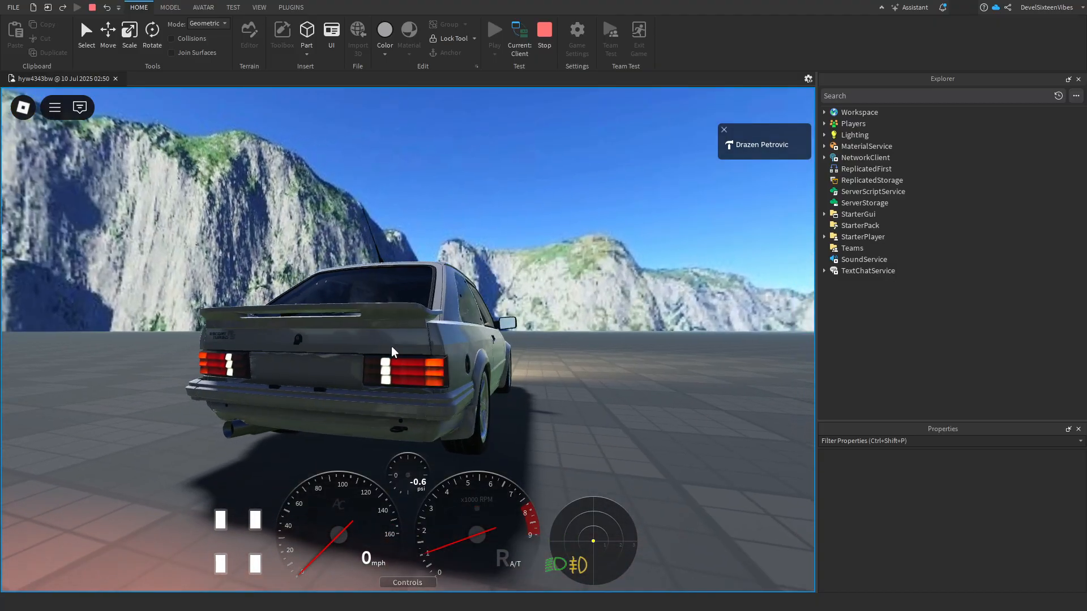
pyautogui.scroll(6, 392, 345)
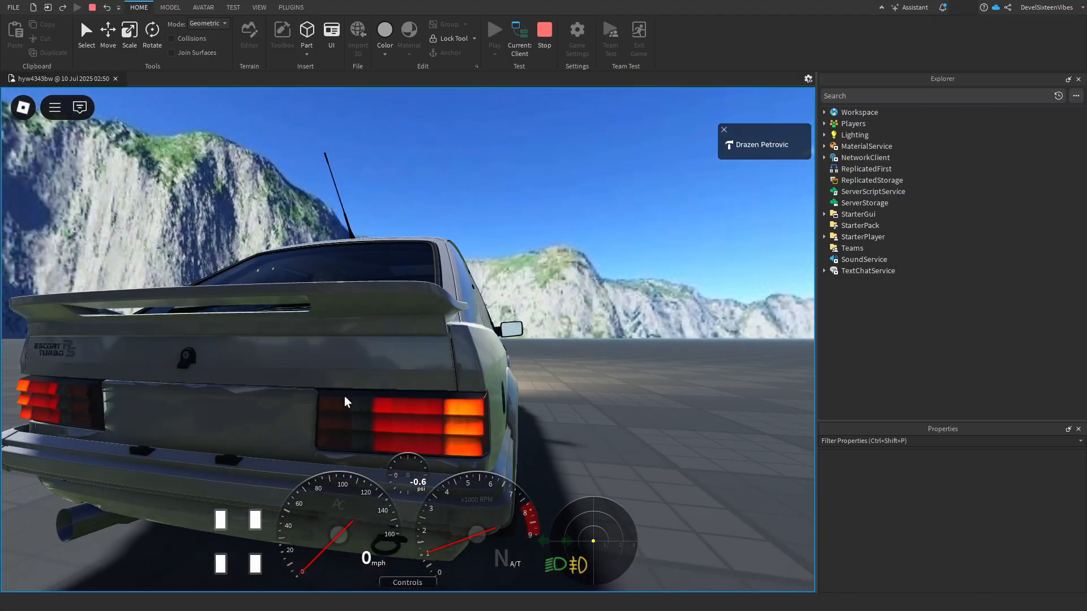
pyautogui.press('s')
pyautogui.scroll(-6, 447, 370)
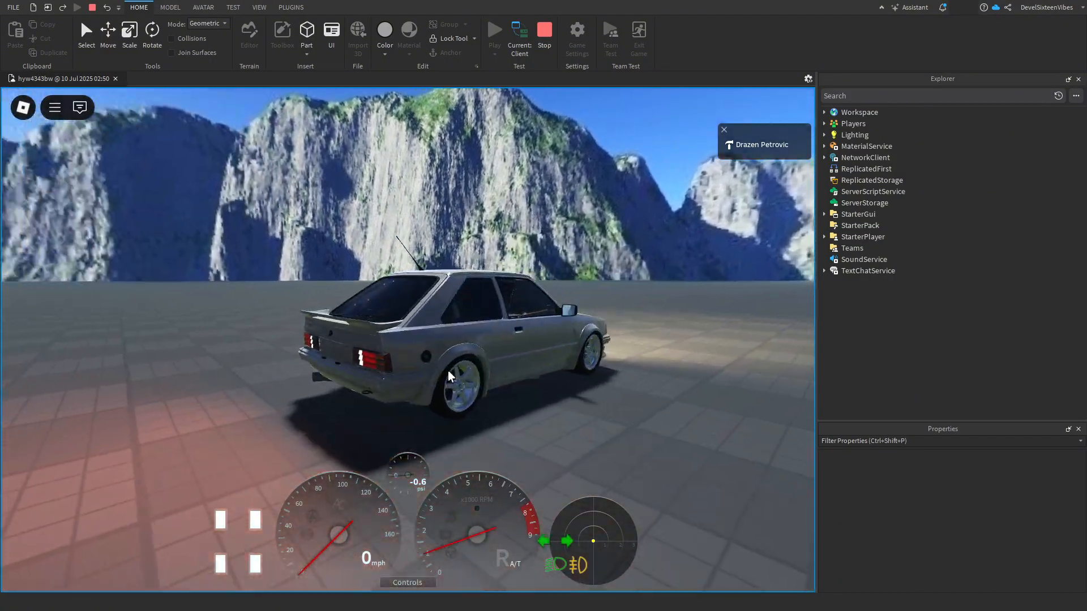
pyautogui.moveTo(447, 371); pyautogui.dragTo(447, 370, button='right')
pyautogui.scroll(-2, 448, 371)
# - Drive the car forward with a turn and check the lit gauges from the driver's view
pyautogui.press('w')
pyautogui.press('d')
pyautogui.press('w')
pyautogui.scroll(5, 447, 370)
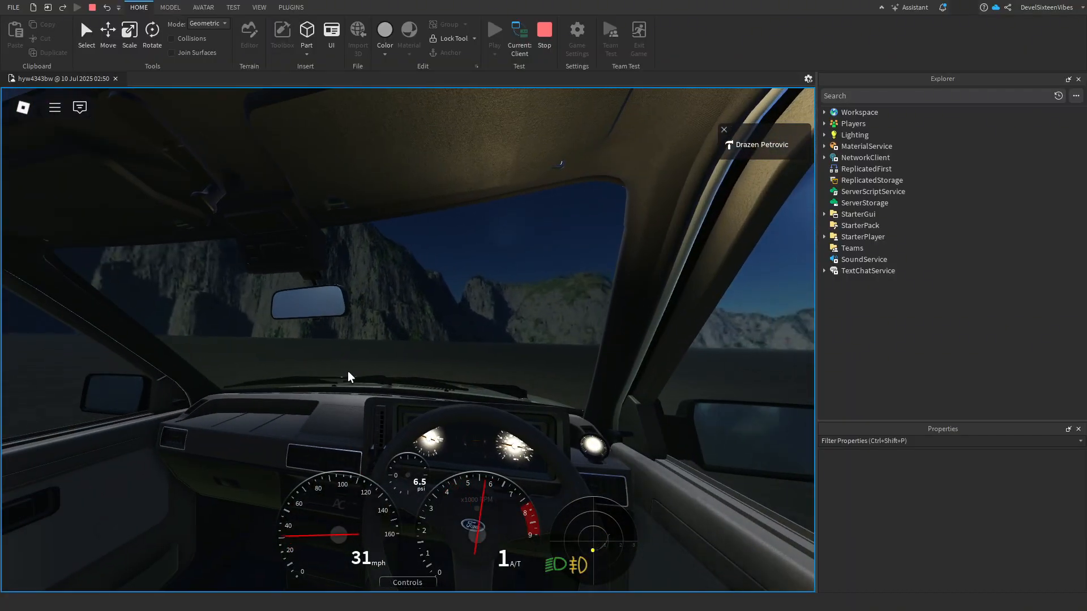